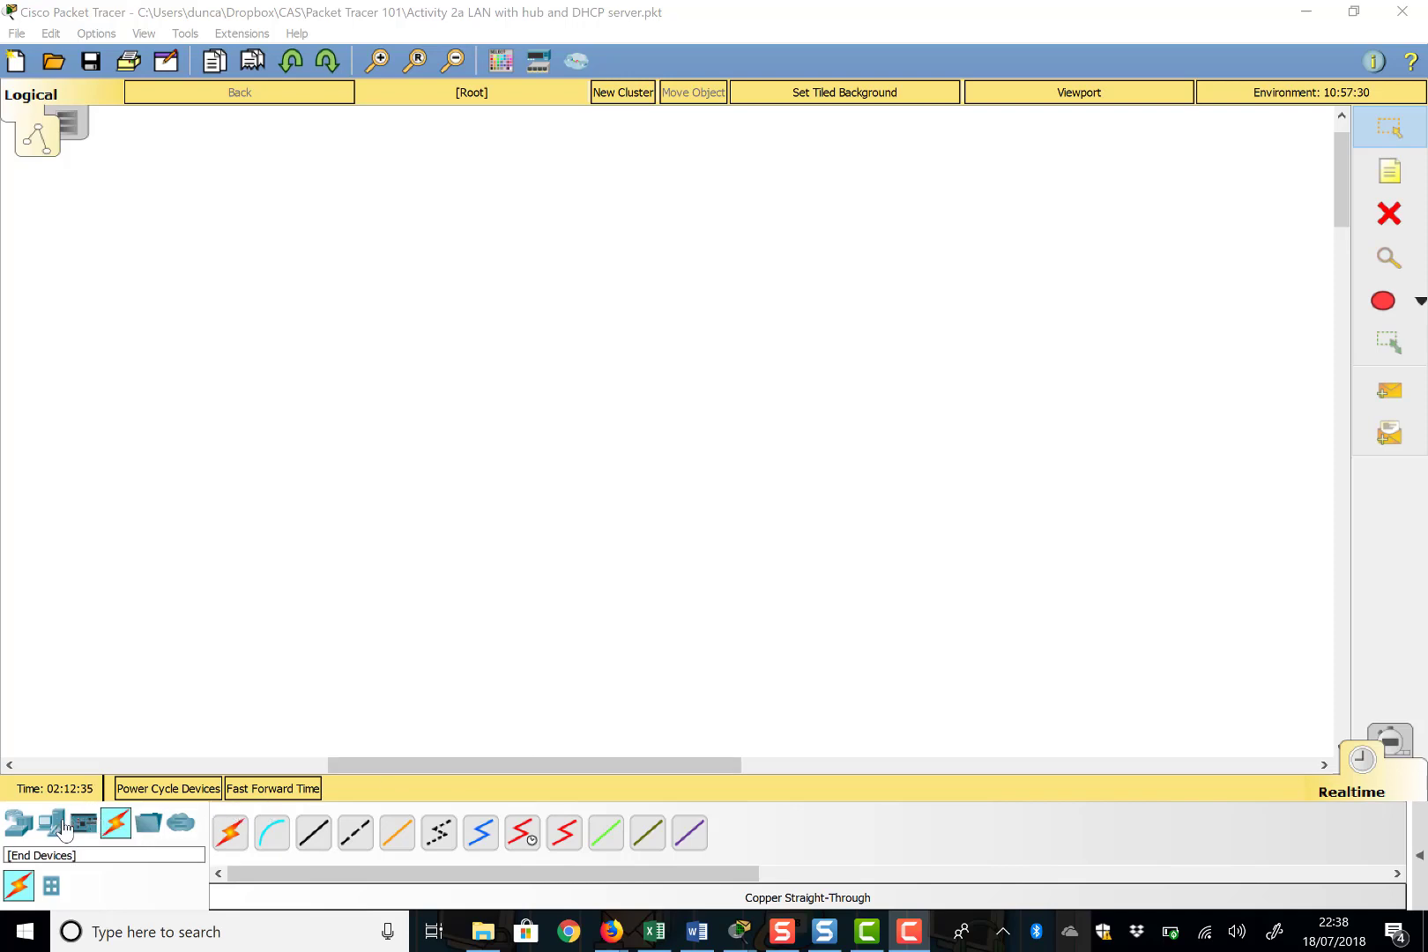
# Step: Place three generic PCs in a vertical column in the workspace
pyautogui.click(16, 829)
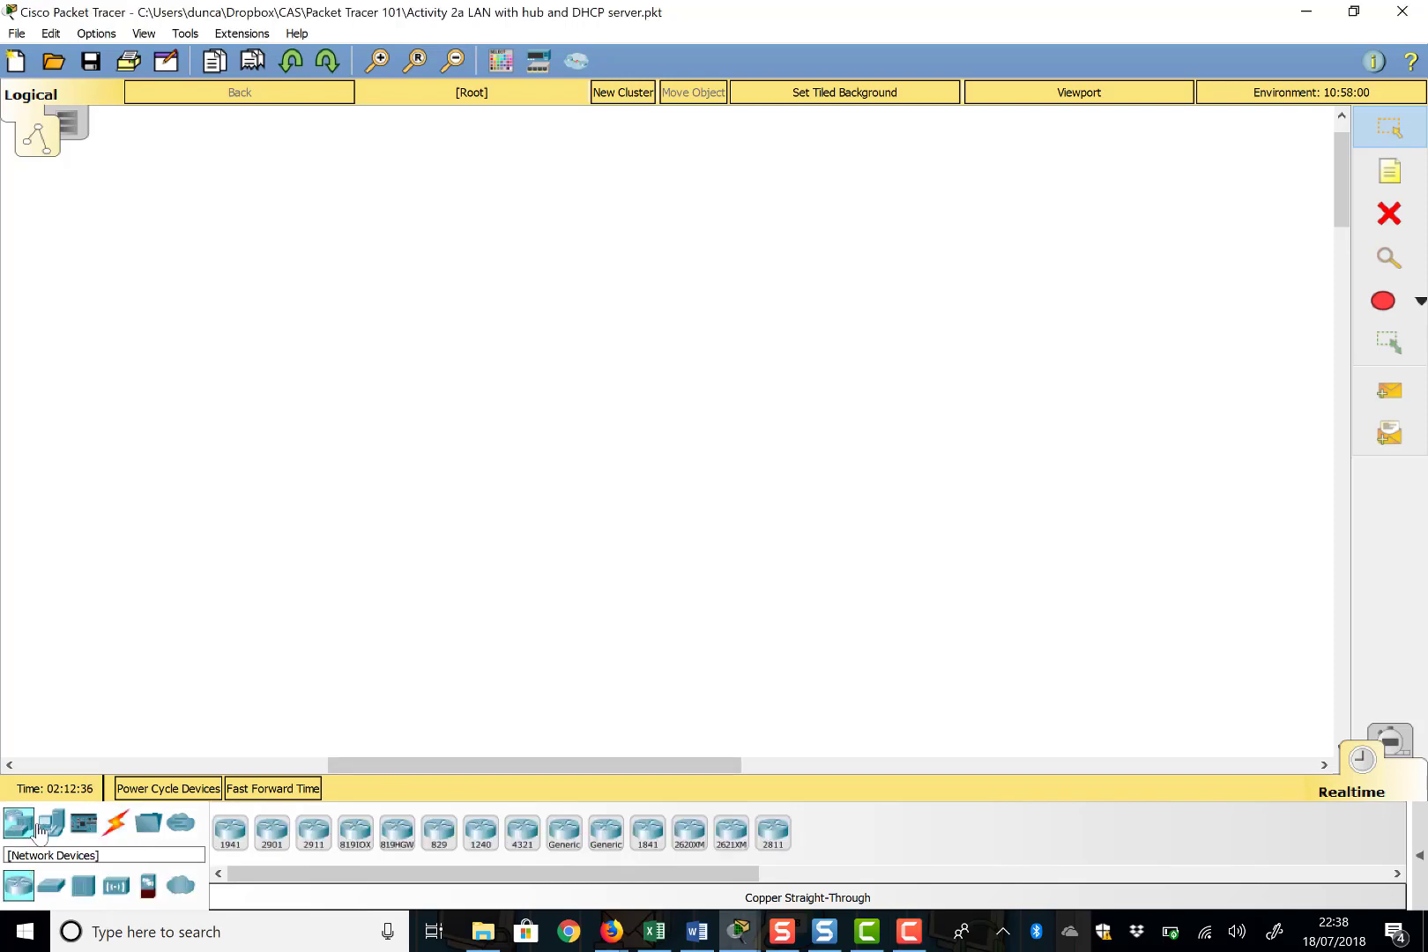
pyautogui.click(51, 823)
pyautogui.moveTo(231, 836); pyautogui.dragTo(273, 696)
pyautogui.moveTo(478, 329); pyautogui.dragTo(475, 335)
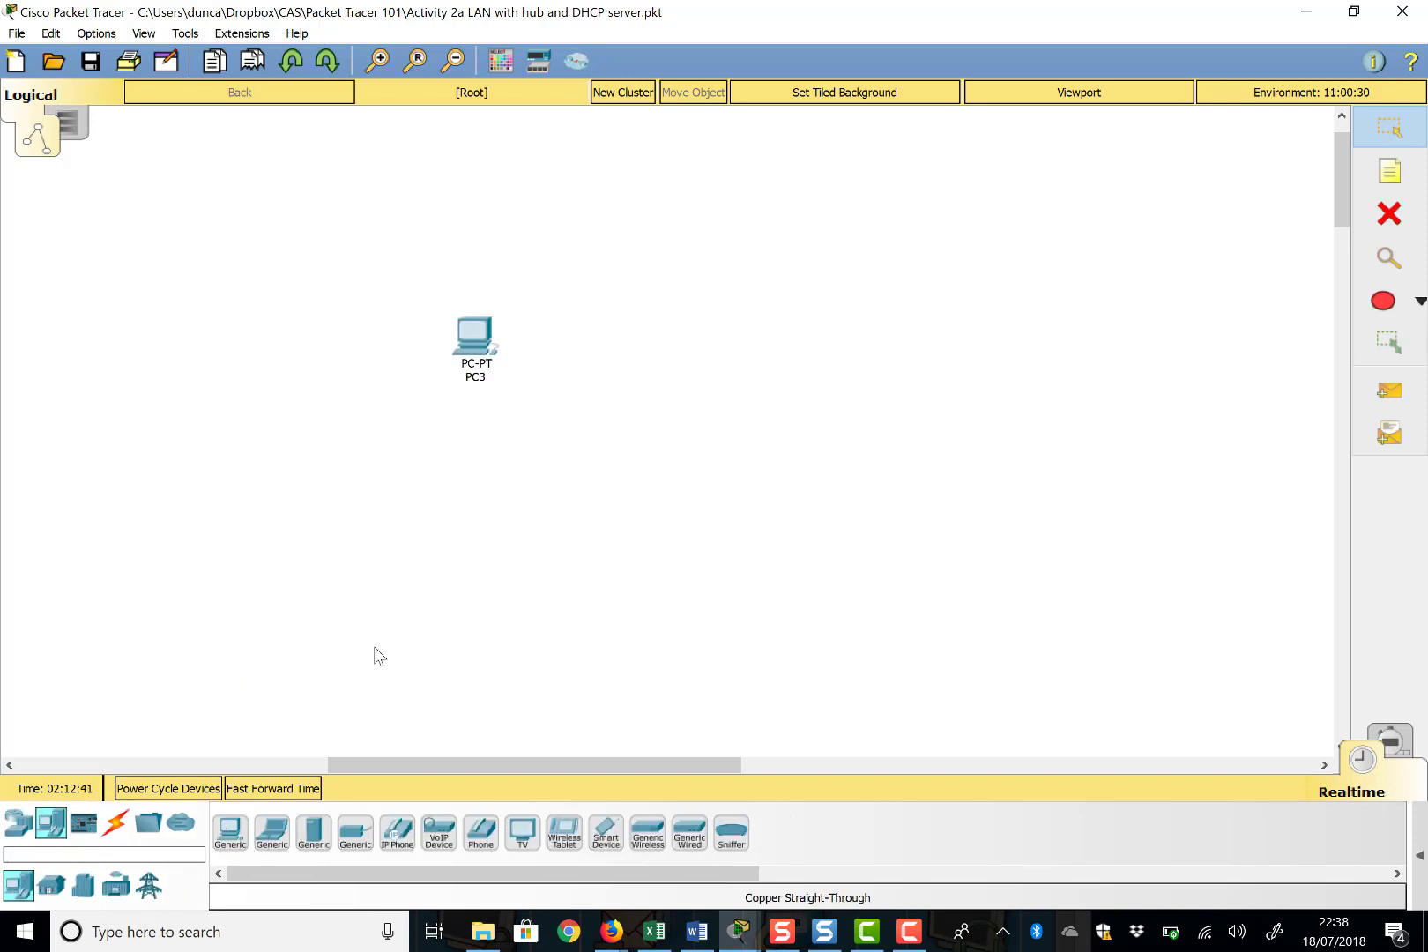
pyautogui.moveTo(233, 835); pyautogui.dragTo(466, 548)
pyautogui.moveTo(470, 435); pyautogui.dragTo(471, 436)
pyautogui.moveTo(232, 834); pyautogui.dragTo(464, 623)
pyautogui.moveTo(484, 514); pyautogui.dragTo(476, 537)
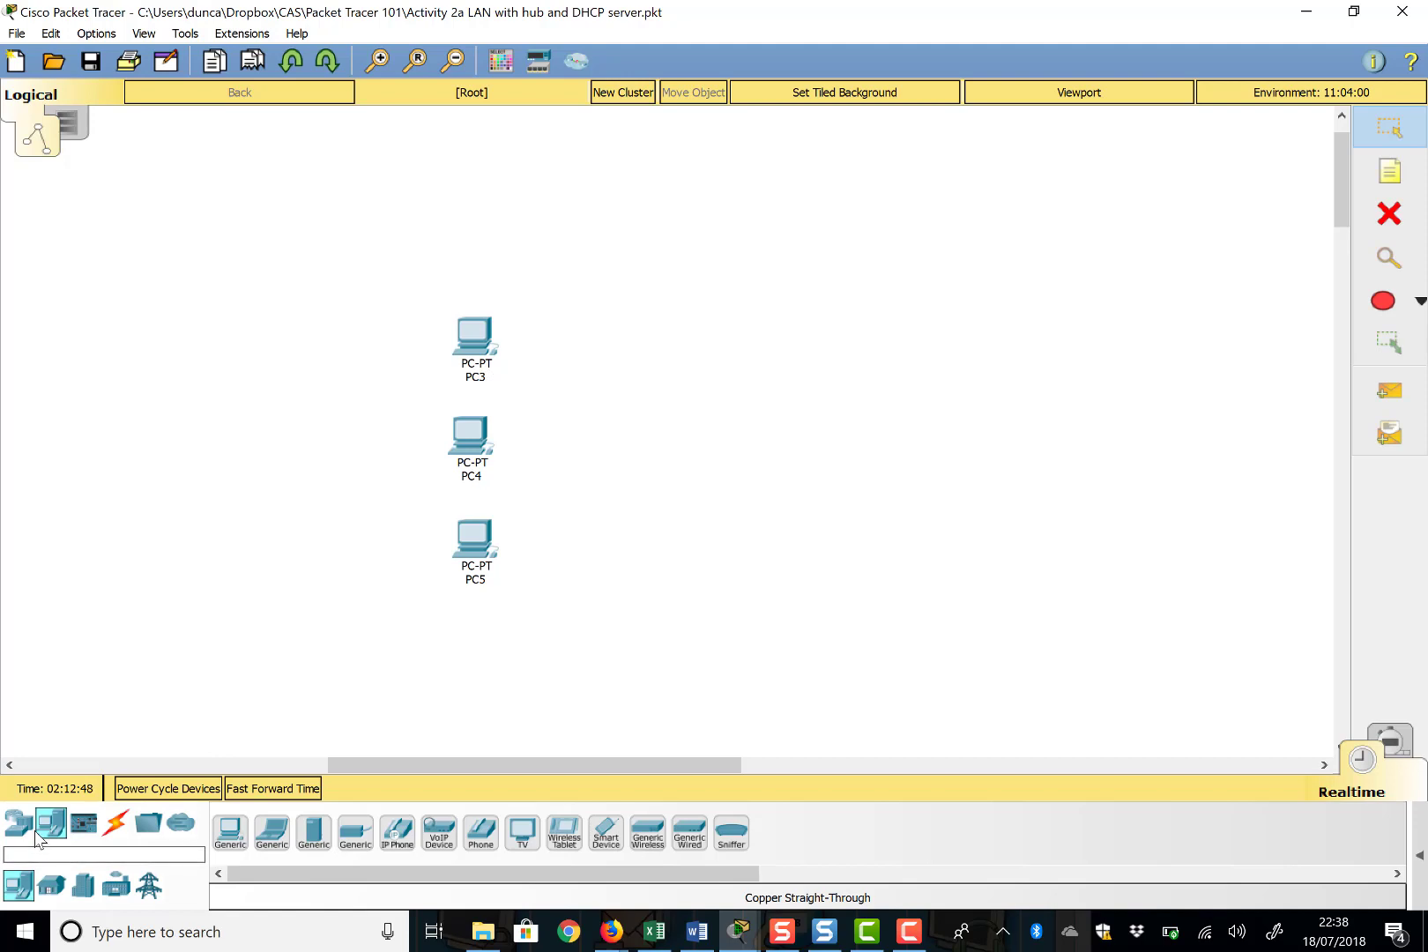
# Step: Place a generic Hub-PT to the right of the middle PC and inspect its physical ports
pyautogui.click(17, 826)
pyautogui.click(83, 884)
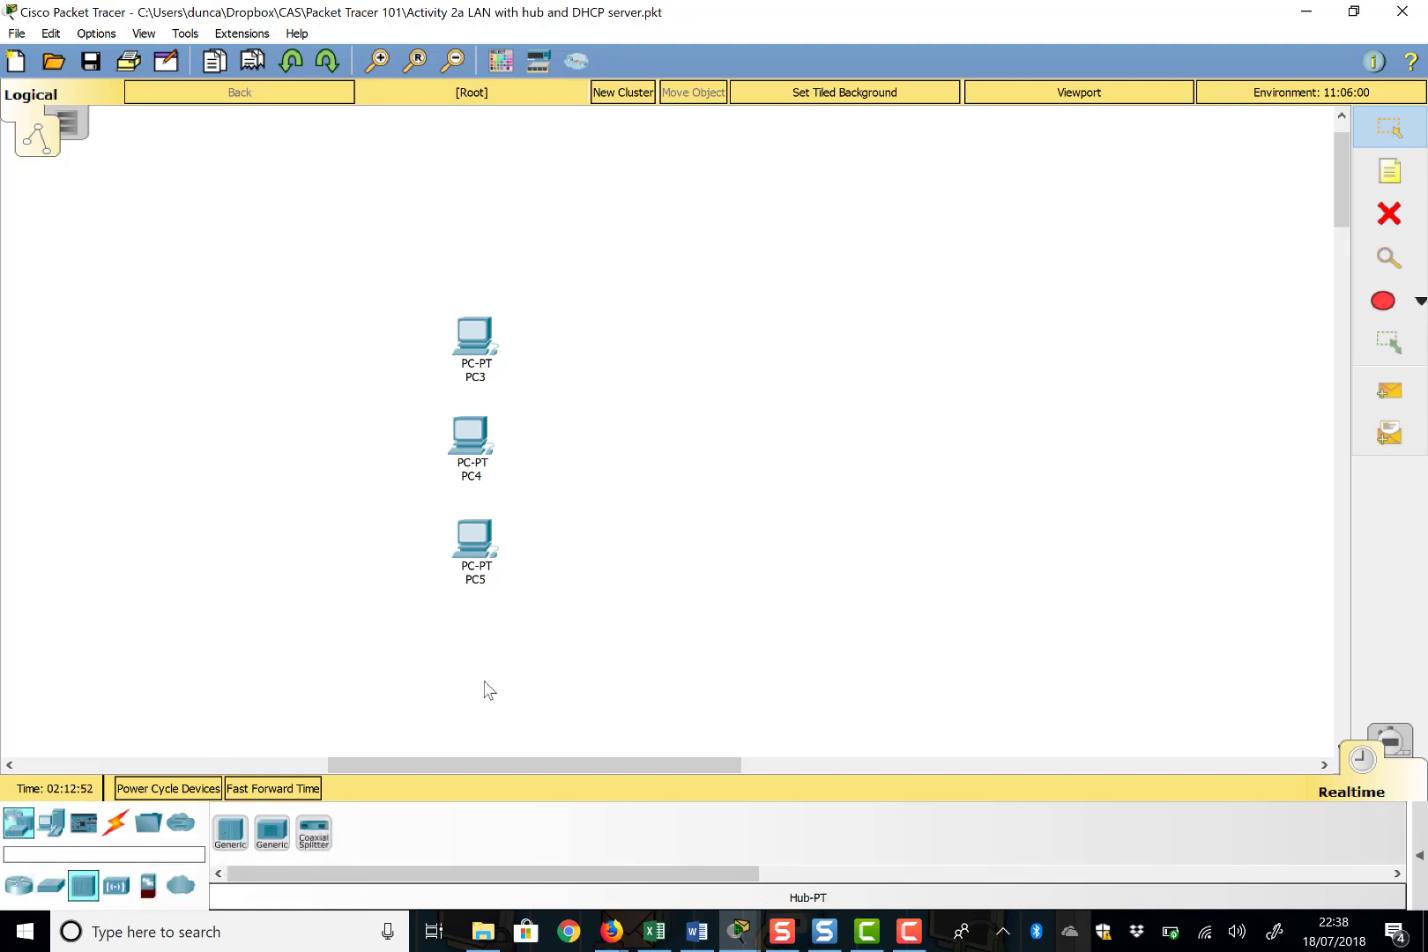
pyautogui.moveTo(231, 834); pyautogui.dragTo(396, 689)
pyautogui.click(618, 442)
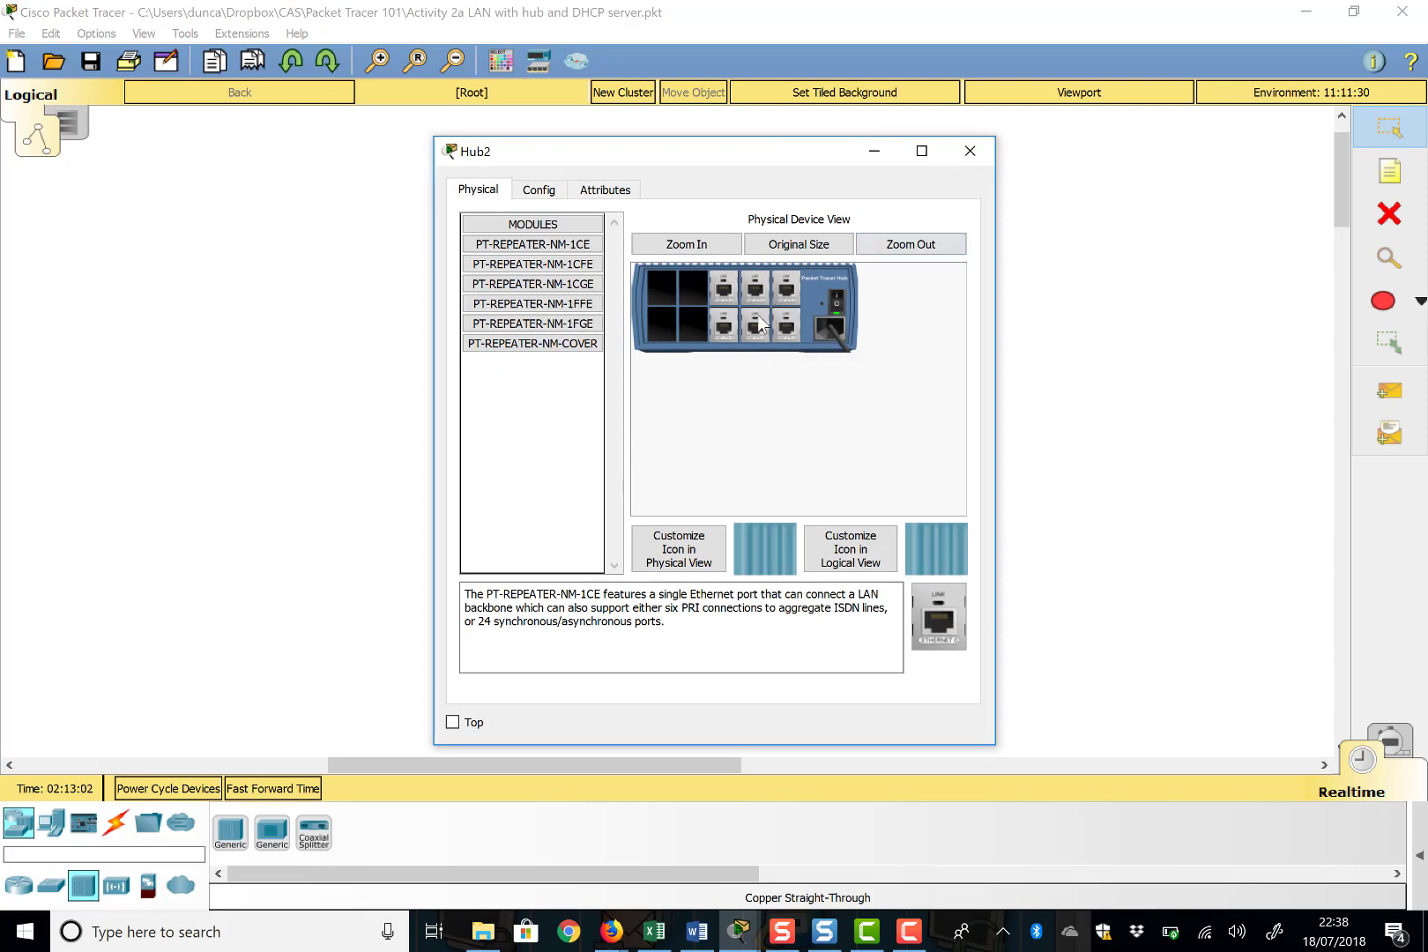
pyautogui.click(974, 153)
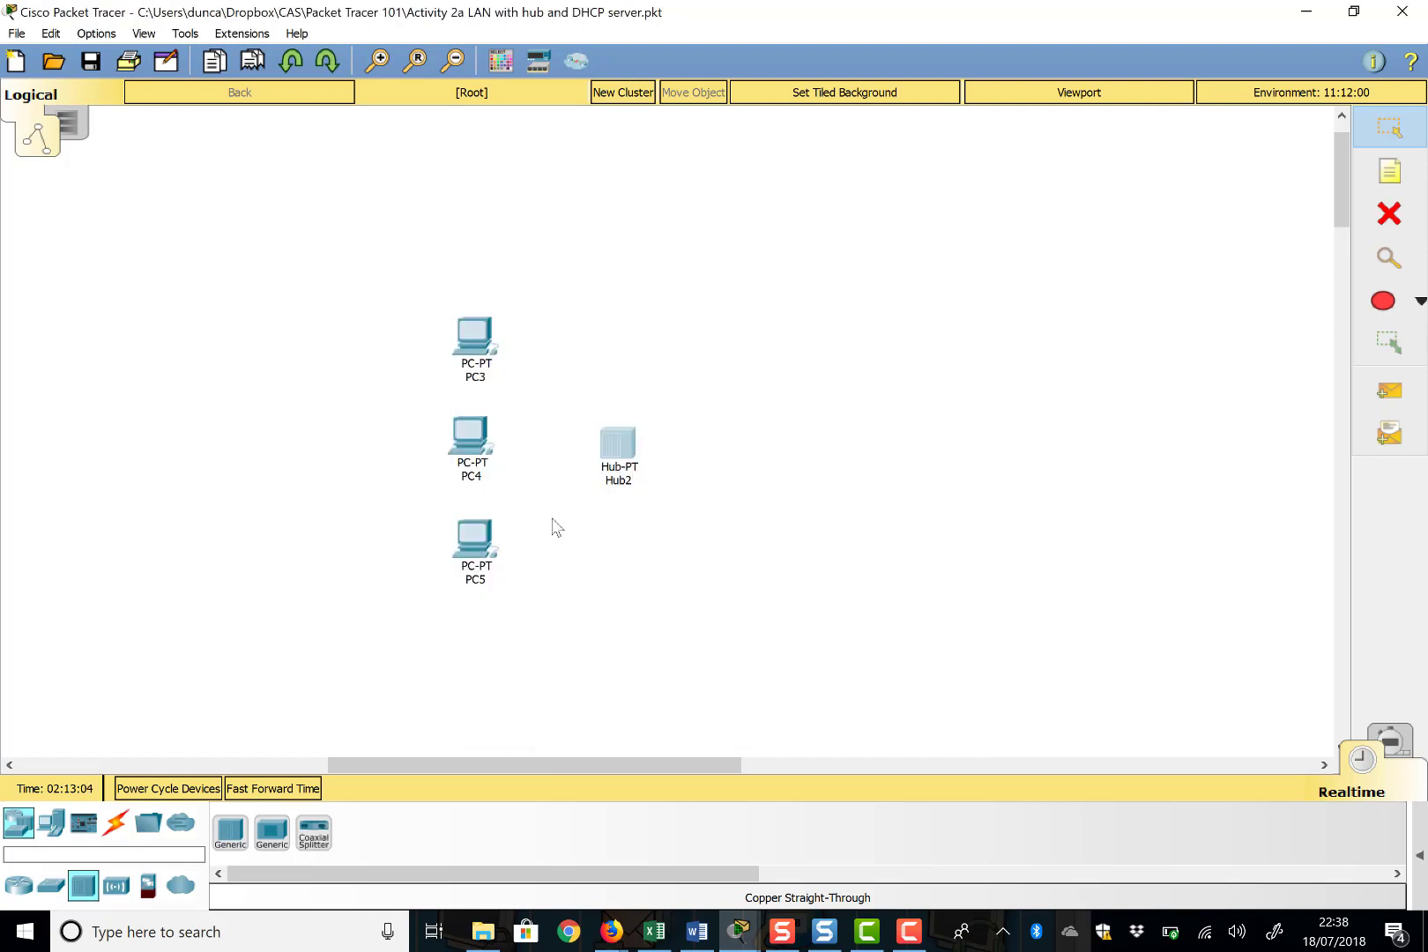
# Step: Connect PC5's FastEthernet0 port to the hub's FastEthernet0 port with a copper straight-through cable
pyautogui.click(114, 827)
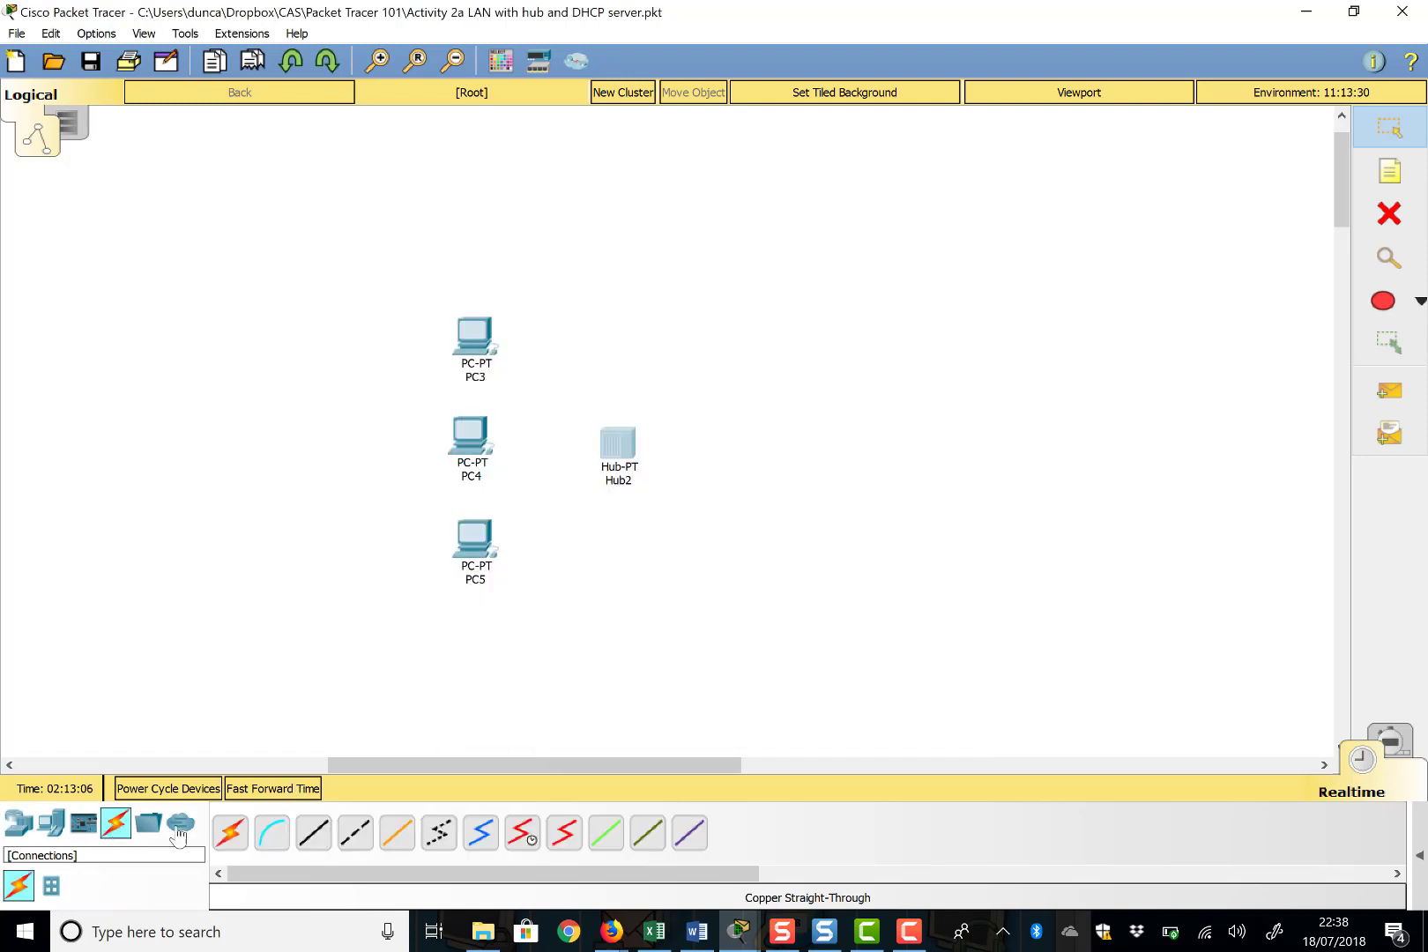
pyautogui.click(315, 842)
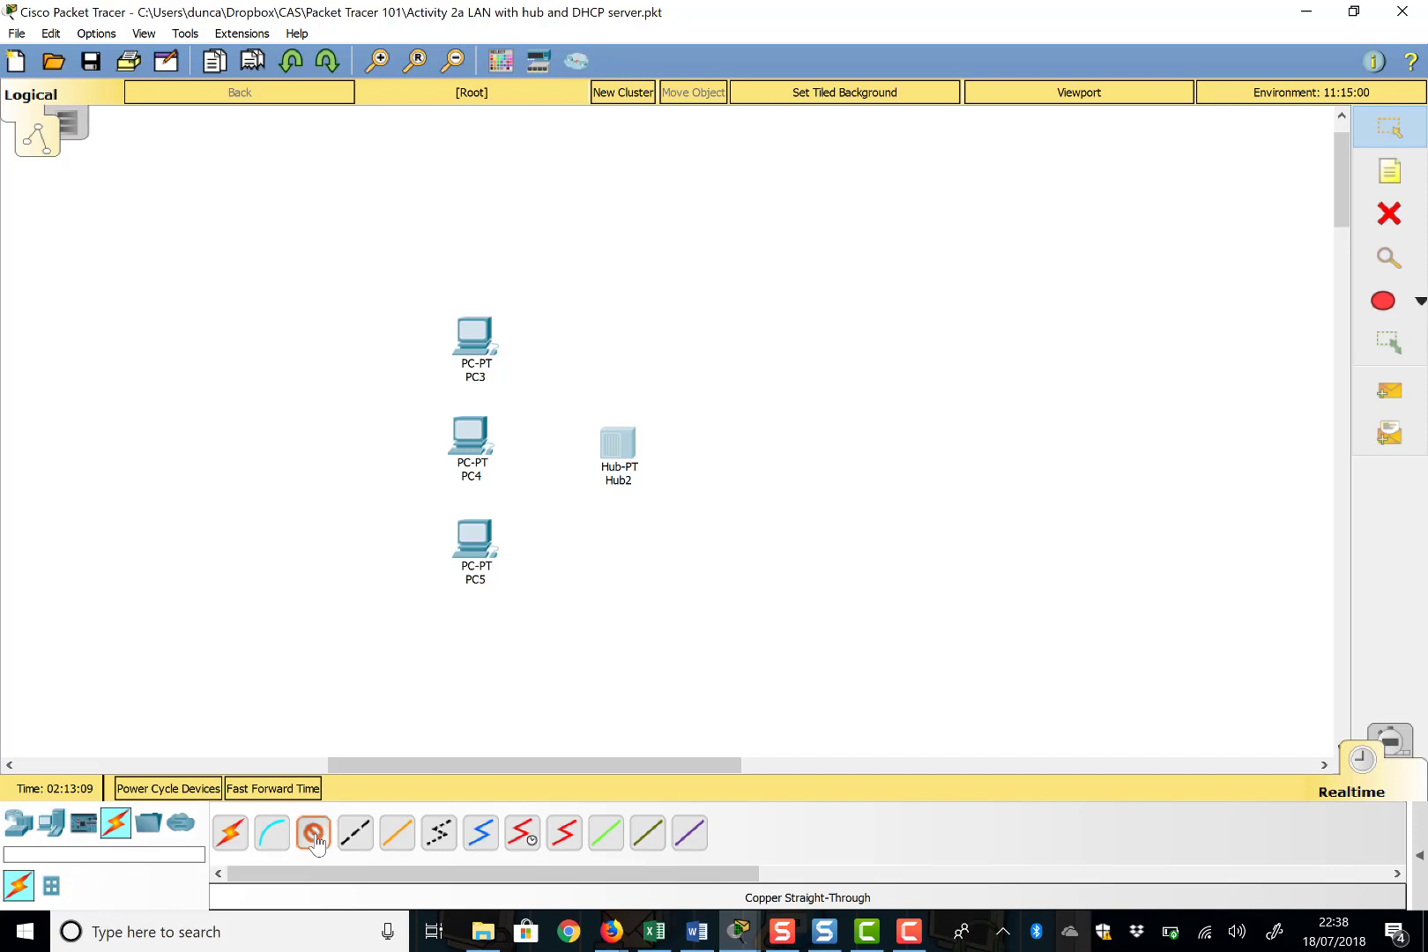
pyautogui.click(486, 535)
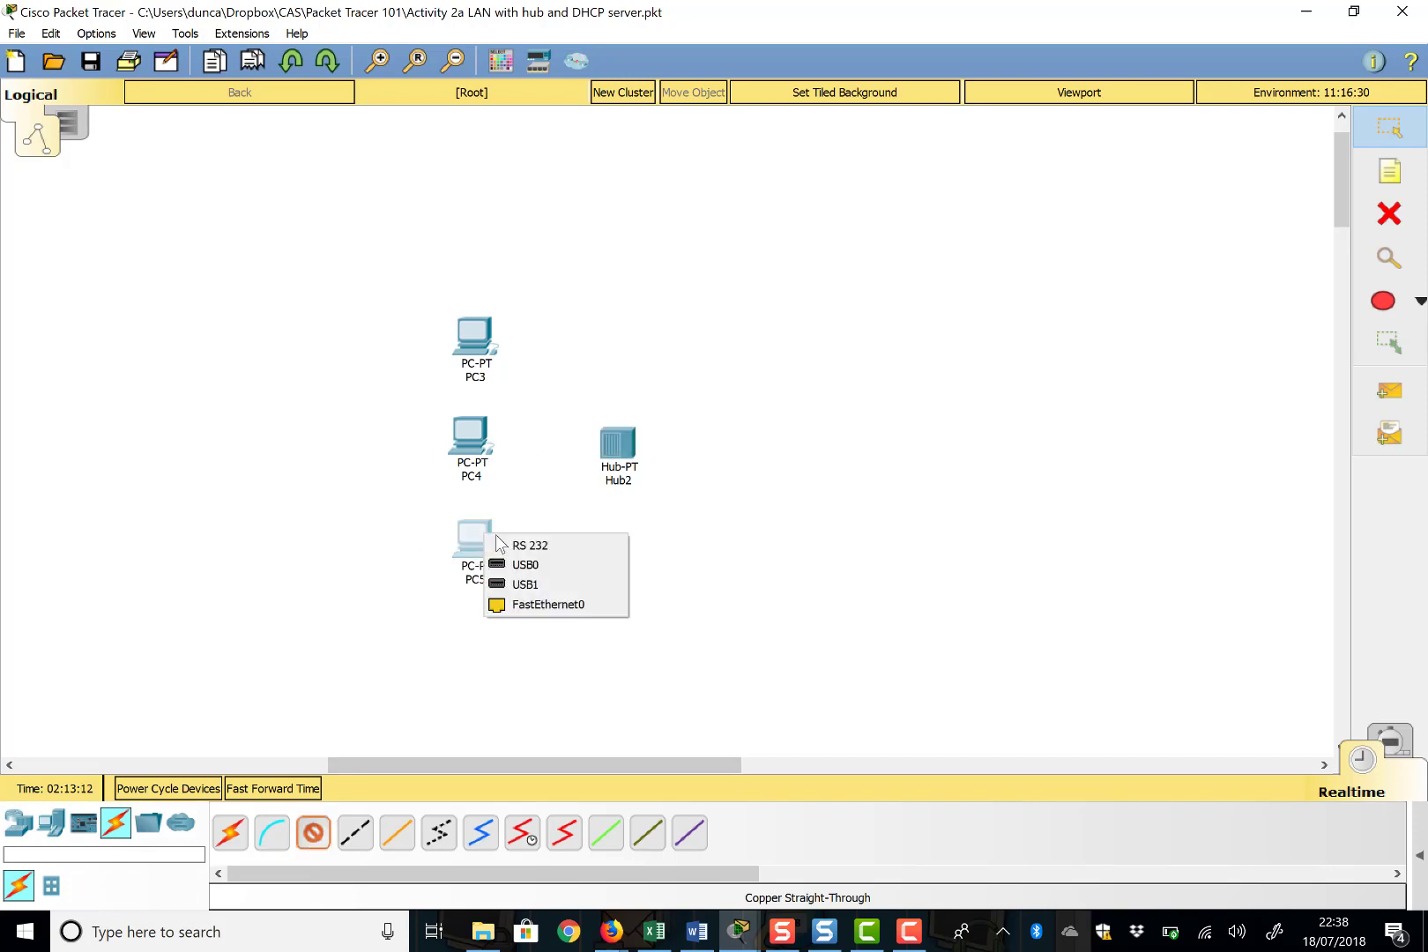
pyautogui.click(507, 604)
pyautogui.click(621, 451)
pyautogui.click(637, 470)
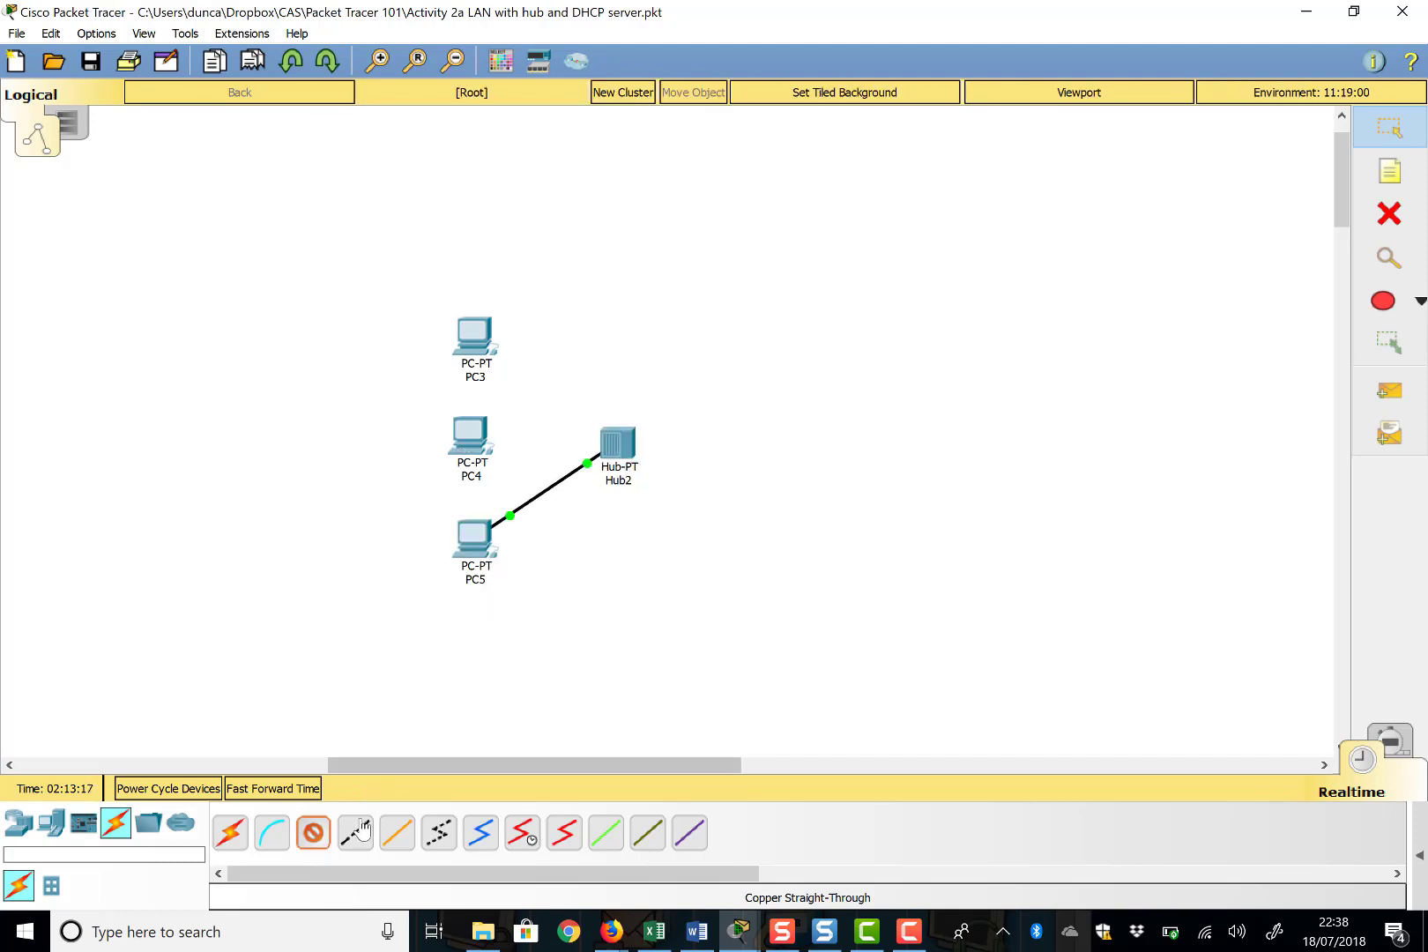
# Step: Connect PC4's FastEthernet0 port to the hub's FastEthernet1 port with a copper straight-through cable
pyautogui.click(475, 438)
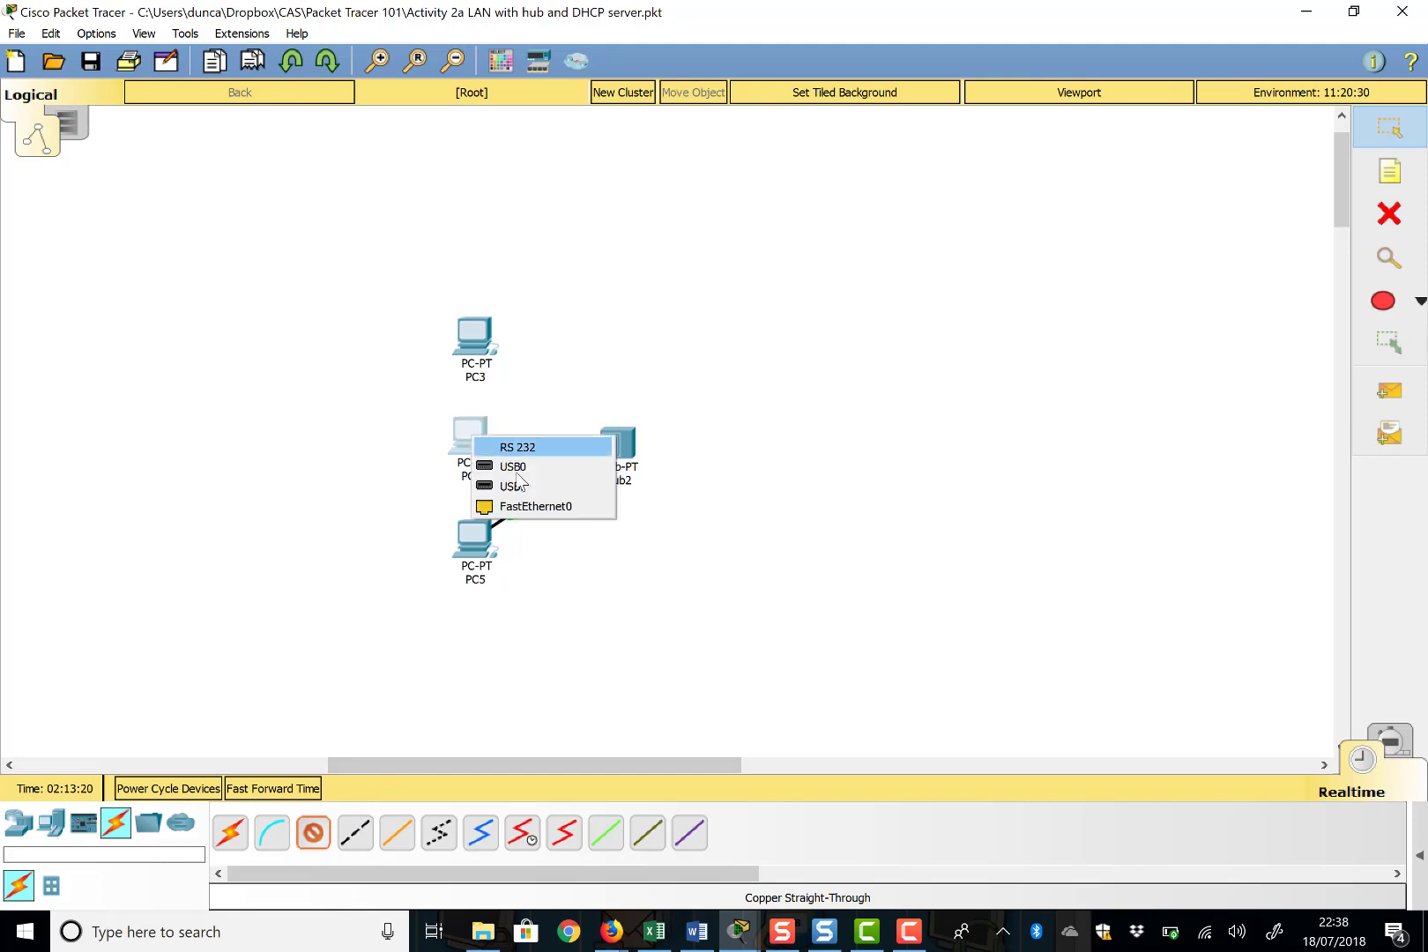
pyautogui.click(522, 503)
pyautogui.click(618, 438)
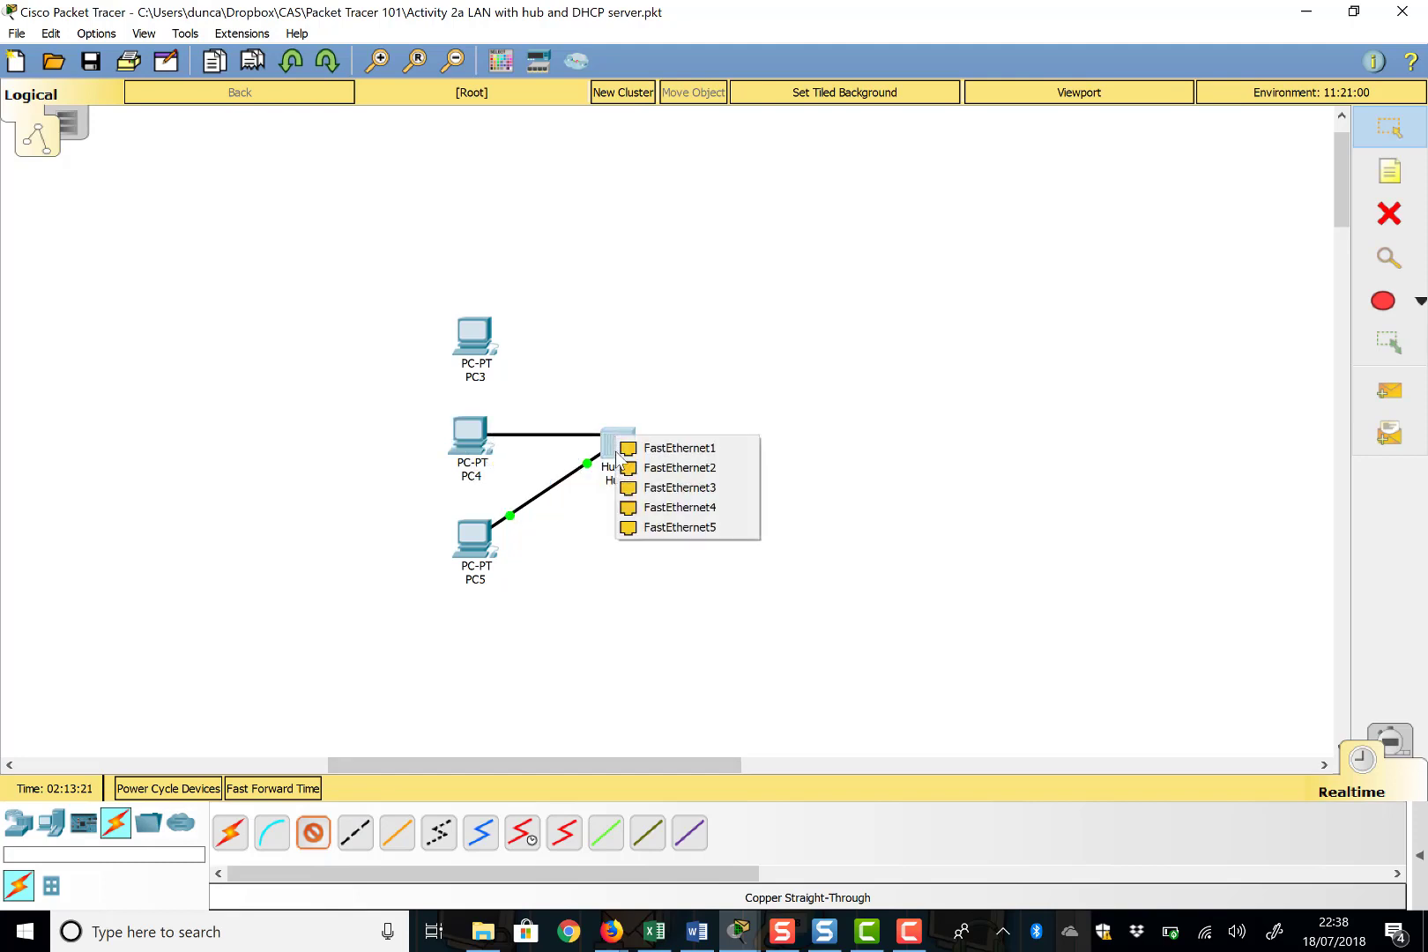
pyautogui.click(639, 447)
# Step: Connect PC3's FastEthernet0 port to the hub's FastEthernet2 port with a copper straight-through cable
pyautogui.click(479, 343)
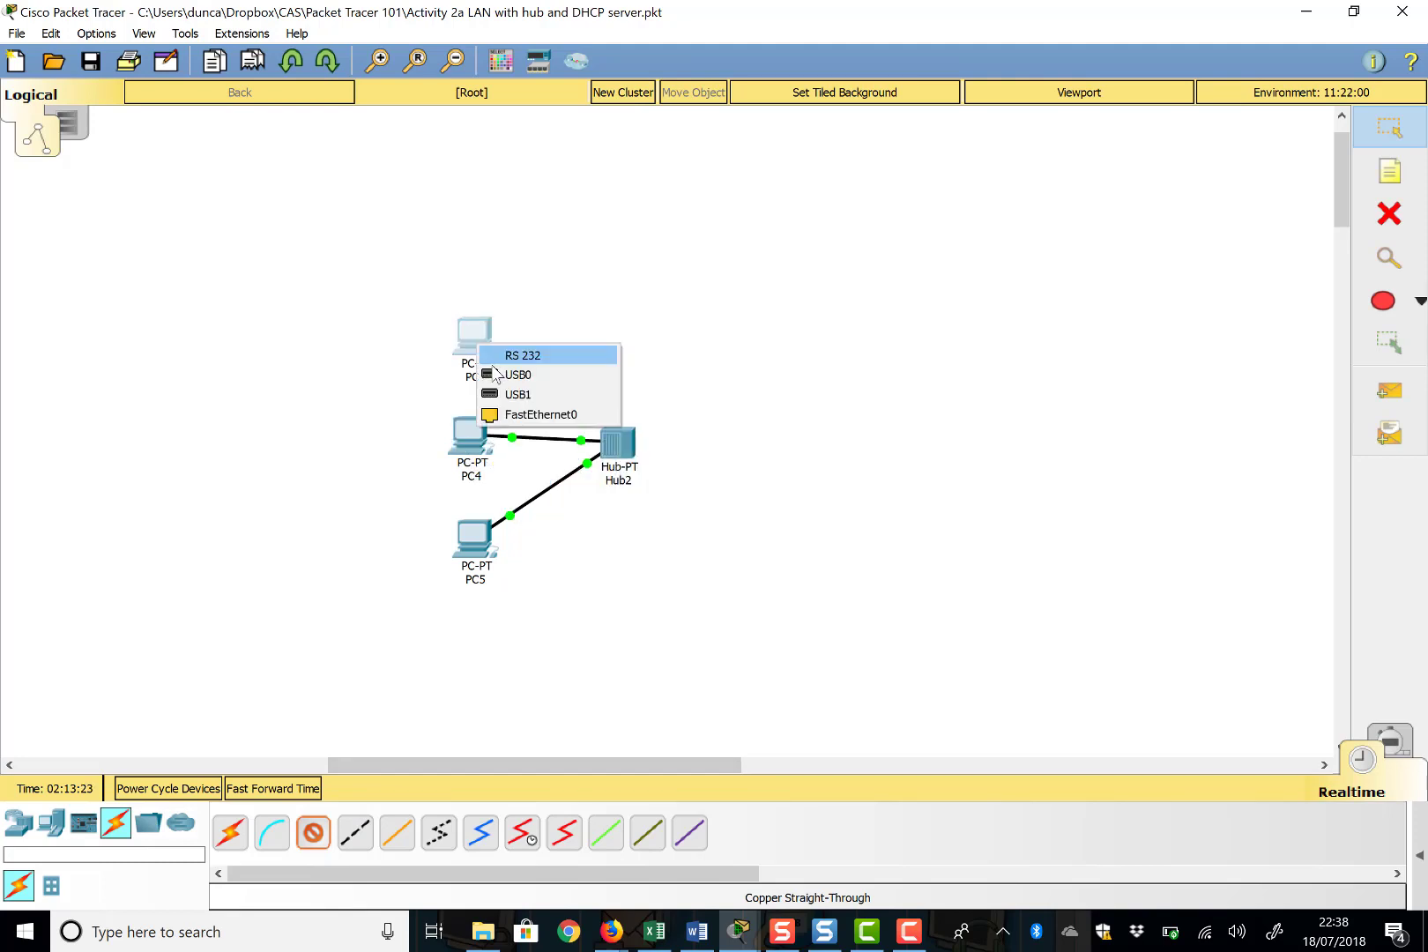
pyautogui.click(534, 412)
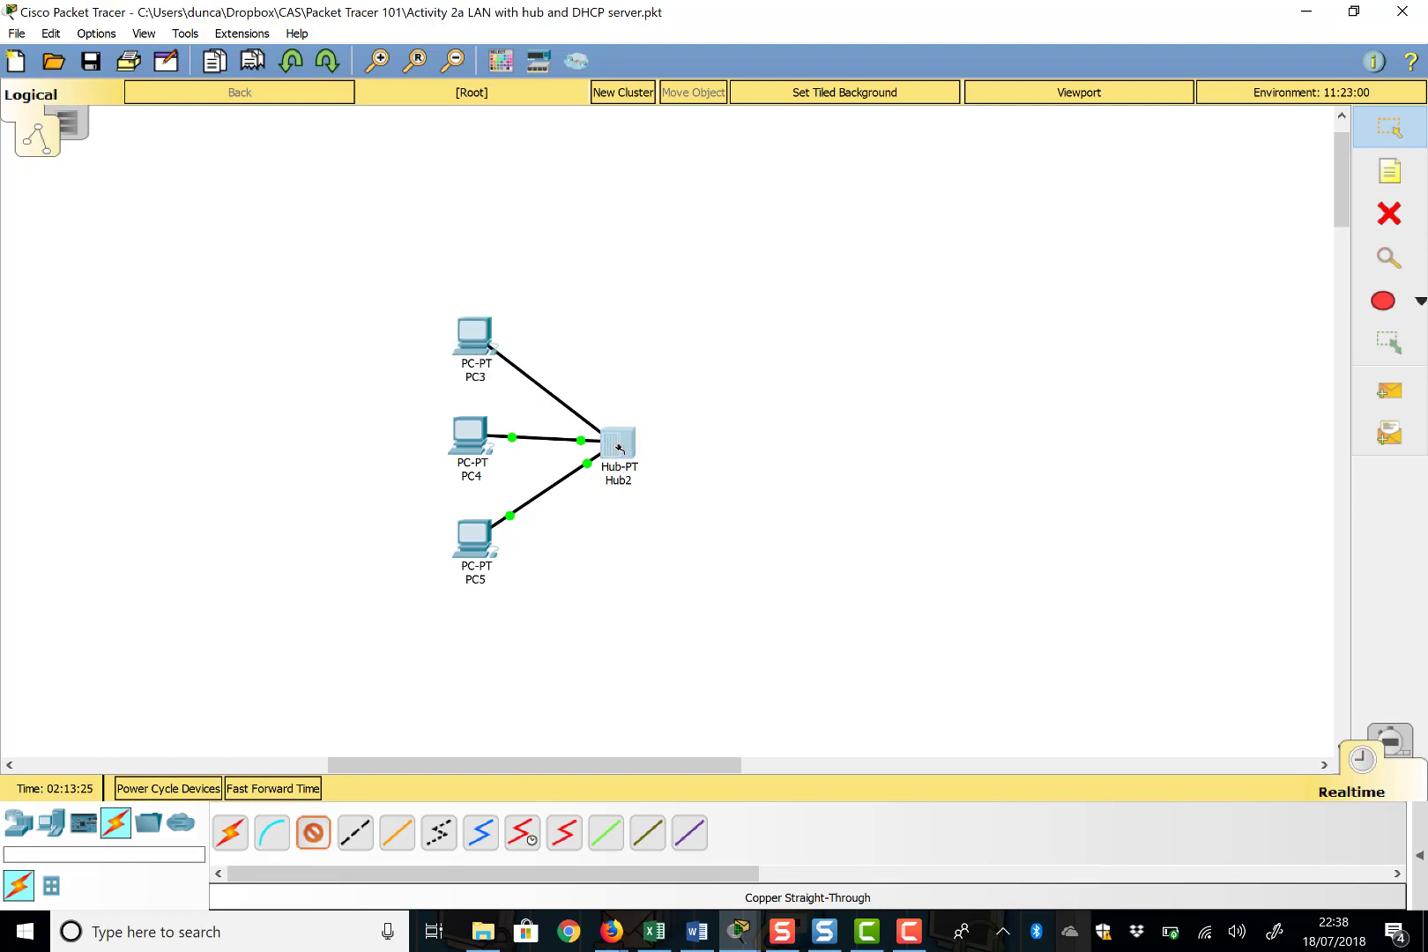
pyautogui.click(617, 444)
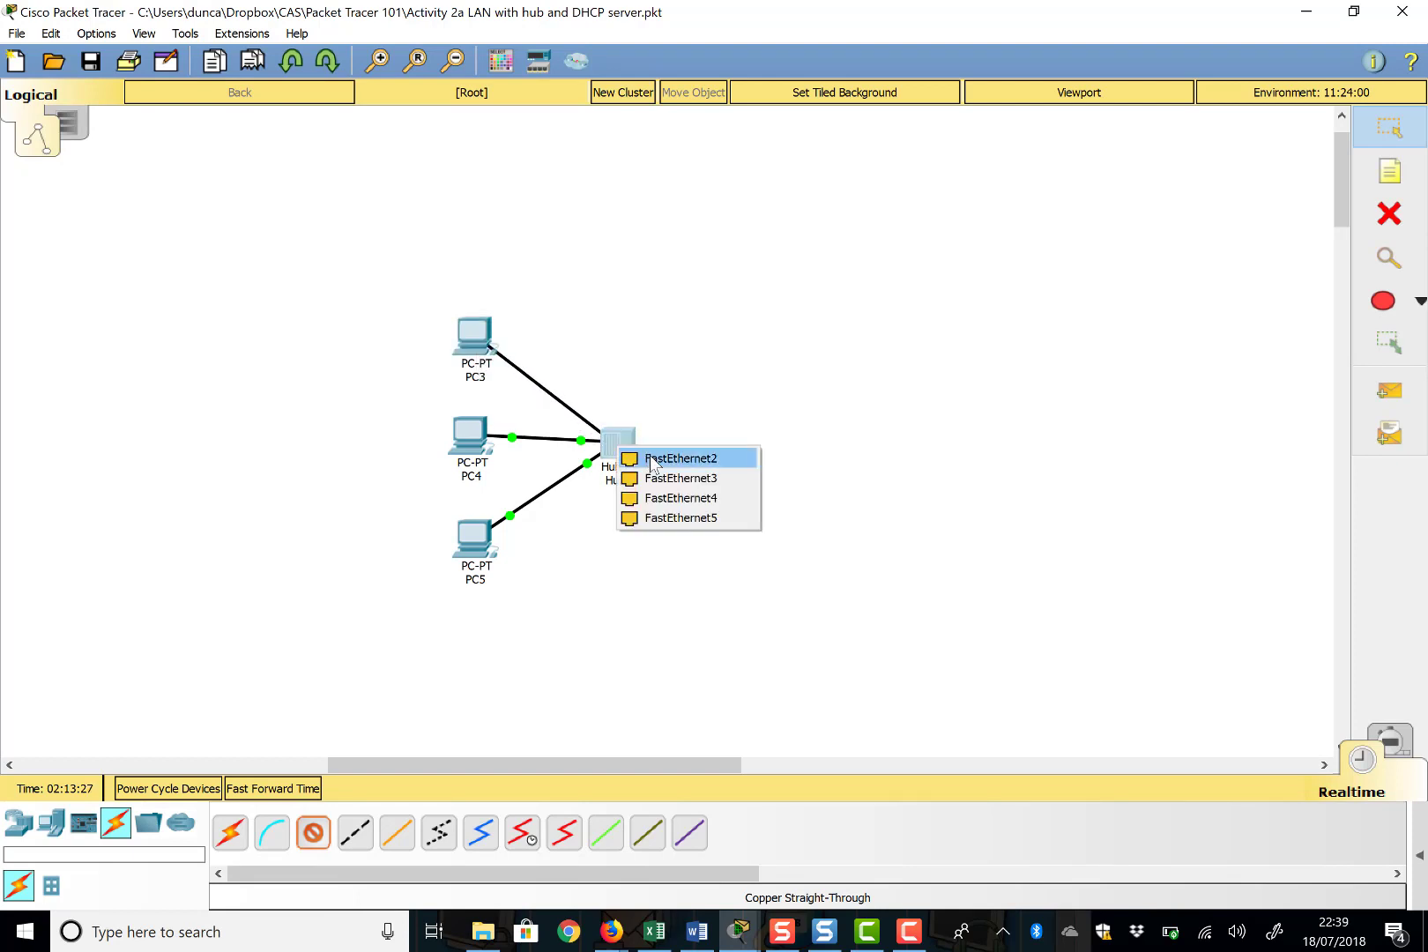
pyautogui.click(652, 460)
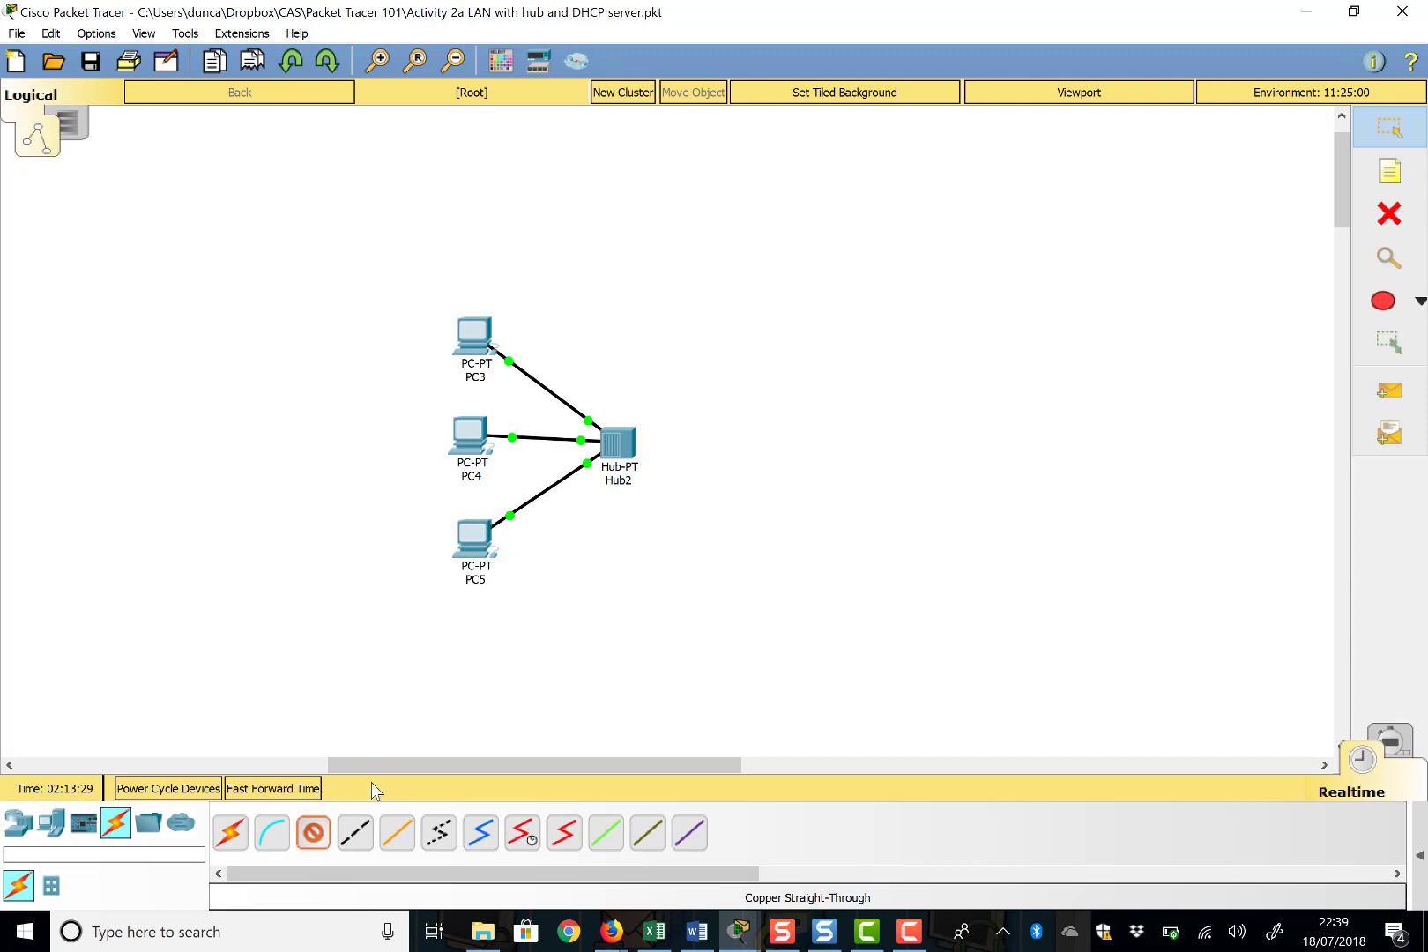
# Step: Rearrange the devices around the hub, with PC5 at its lower right and PC4 at its lower left below PC3
pyautogui.click(356, 833)
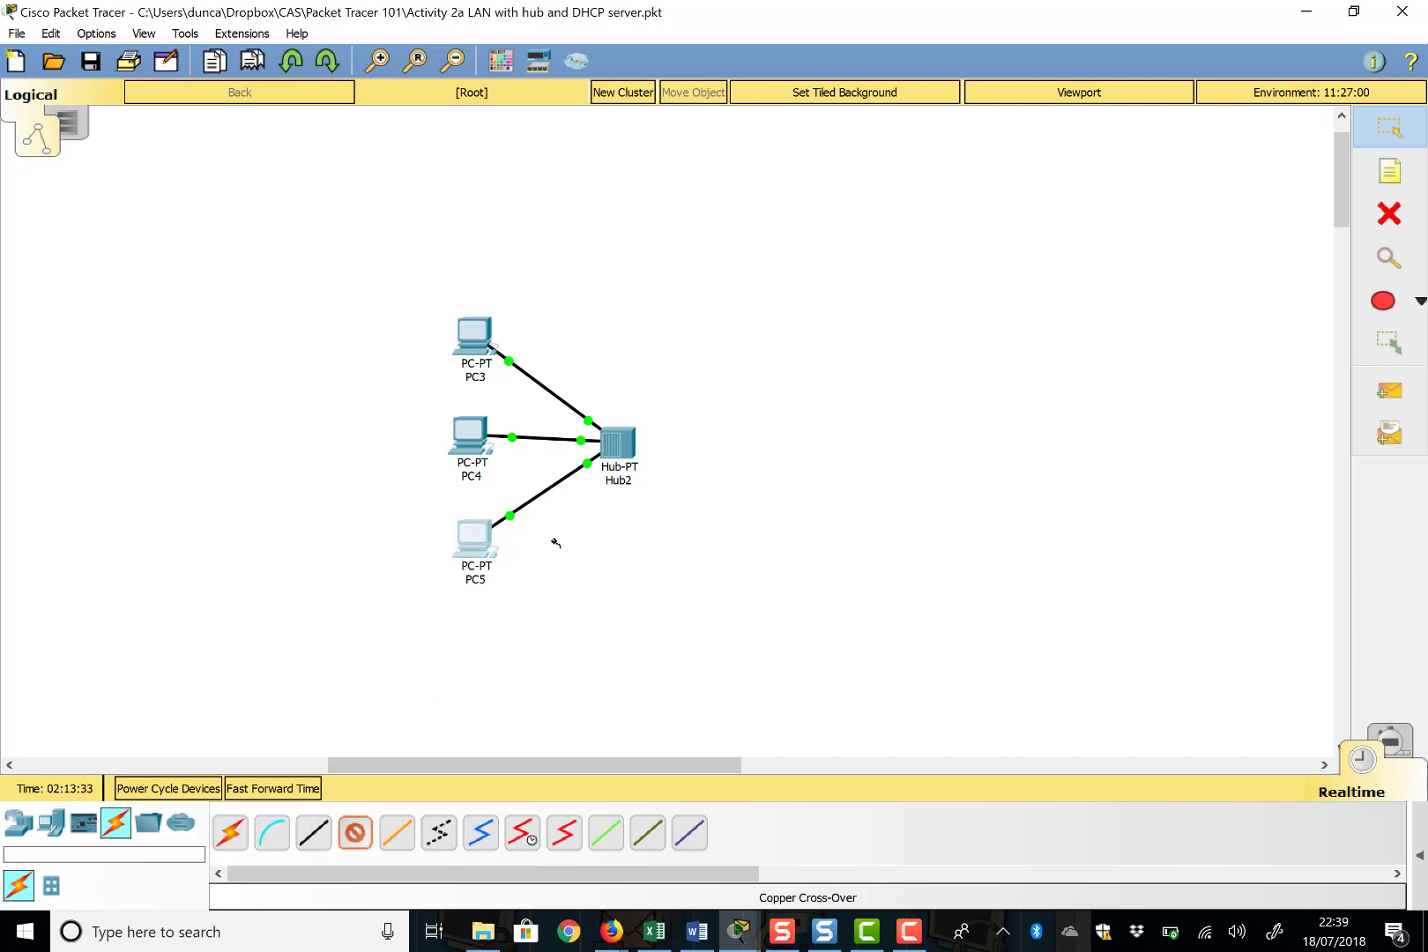
pyautogui.click(1391, 126)
pyautogui.moveTo(485, 564); pyautogui.dragTo(730, 553)
pyautogui.moveTo(614, 446); pyautogui.dragTo(588, 443)
pyautogui.moveTo(478, 440); pyautogui.dragTo(478, 540)
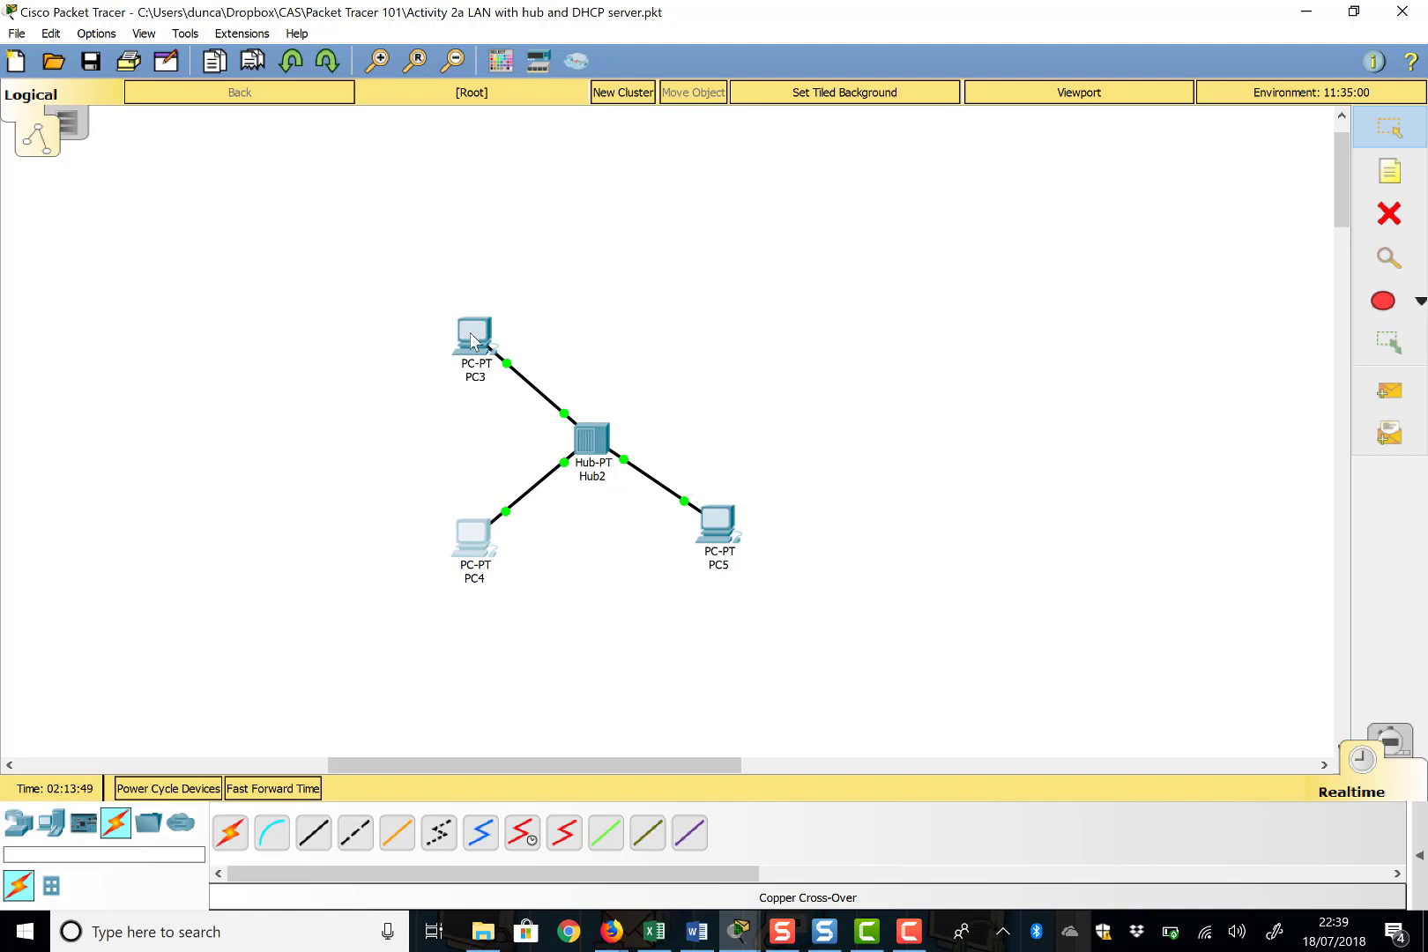
# Step: Inspect PC3's port details and its global gateway and DNS configuration
pyautogui.moveTo(472, 336)
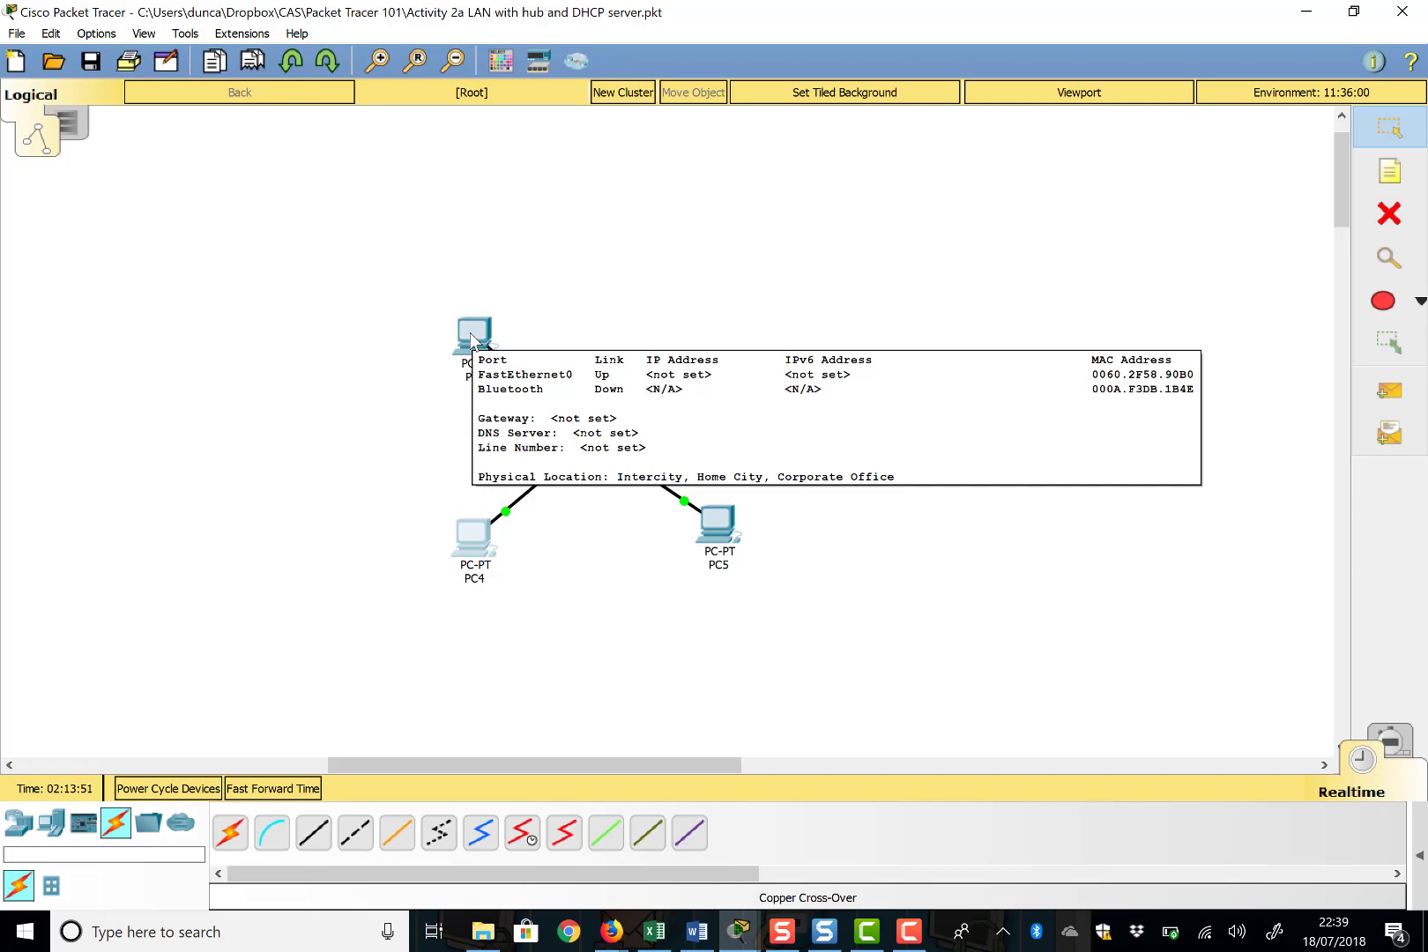
pyautogui.click(473, 335)
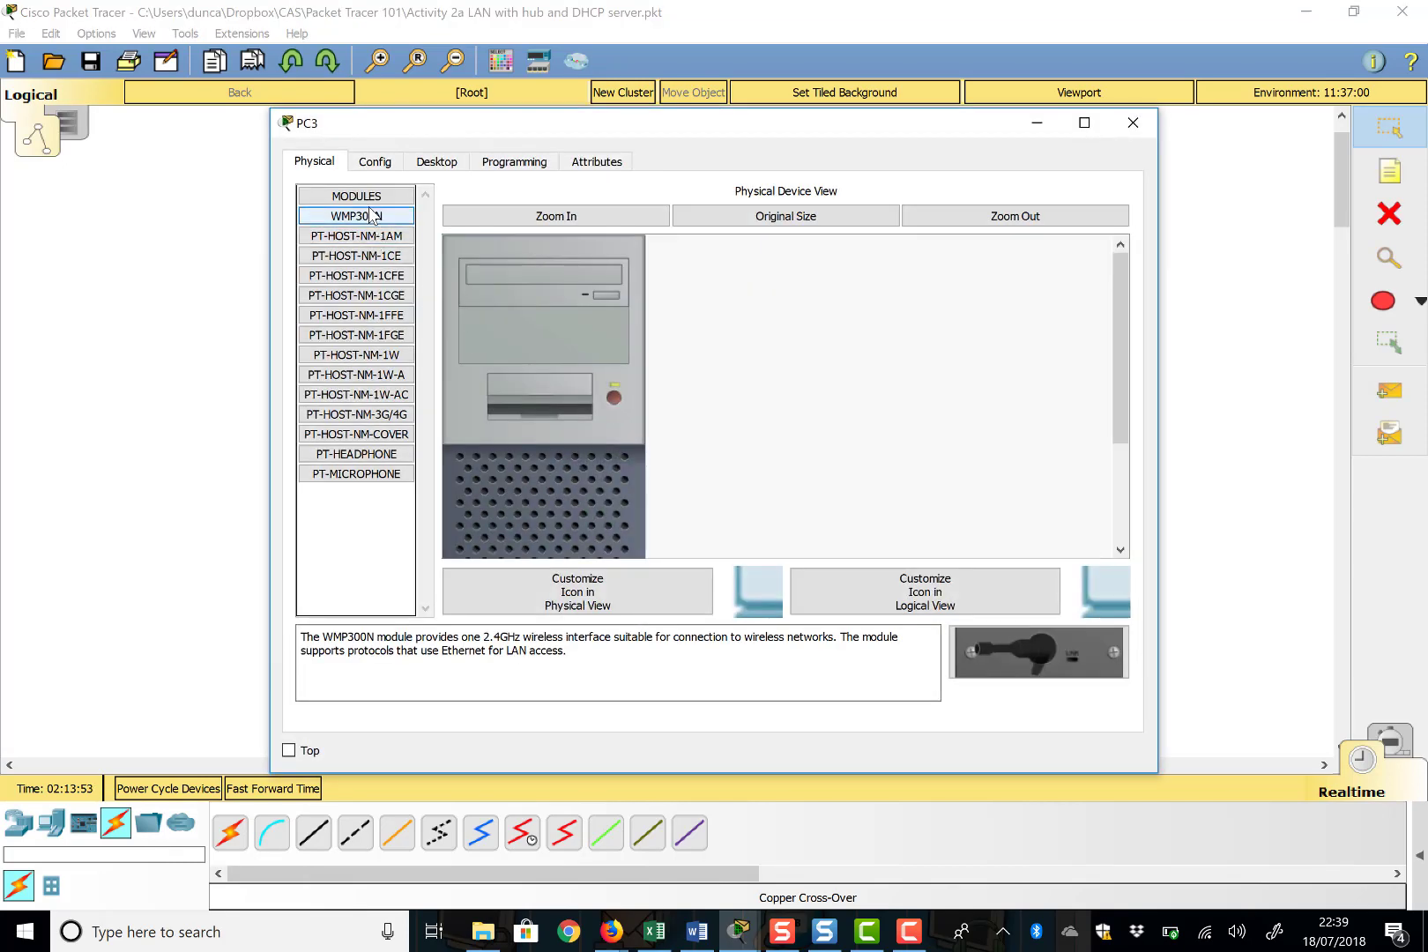
pyautogui.click(375, 163)
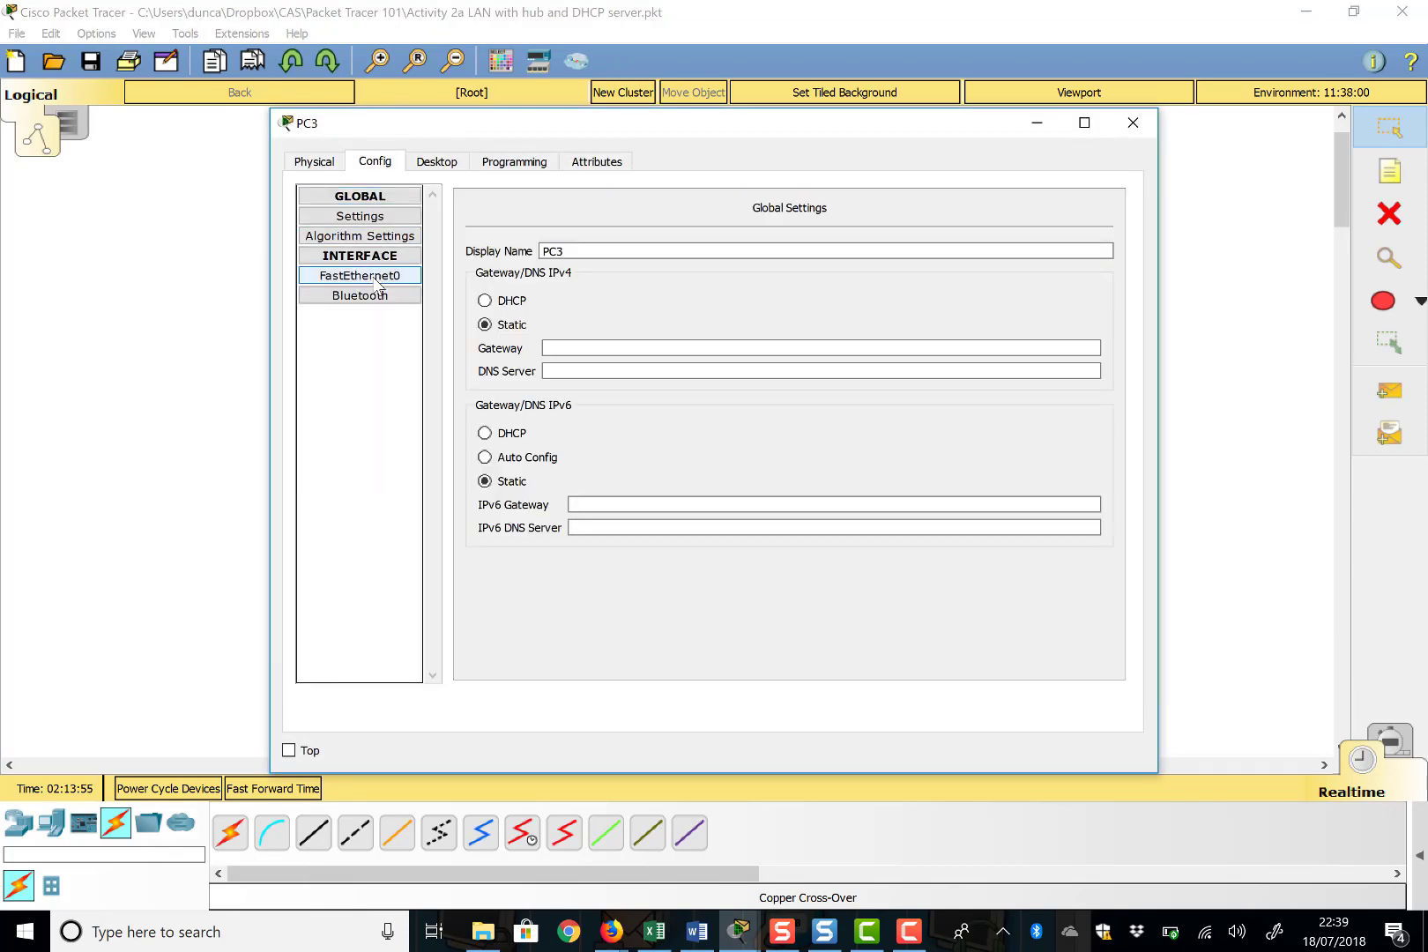
pyautogui.click(1141, 128)
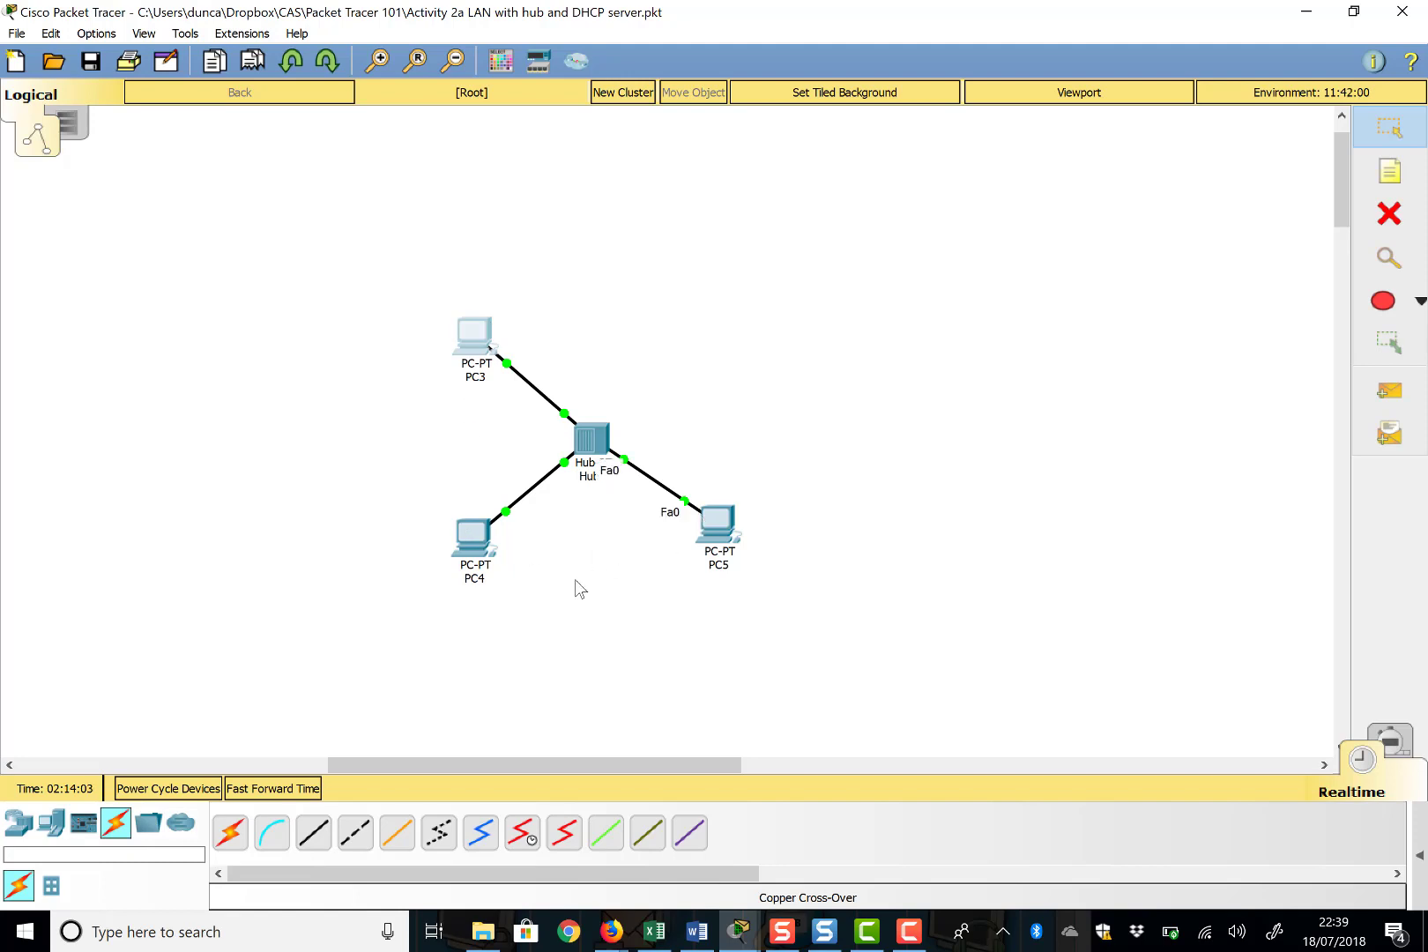
# Step: Place a generic server to the upper right of the hub, above PC5
pyautogui.click(51, 822)
pyautogui.moveTo(313, 830); pyautogui.dragTo(666, 357)
pyautogui.moveTo(740, 293); pyautogui.dragTo(739, 292)
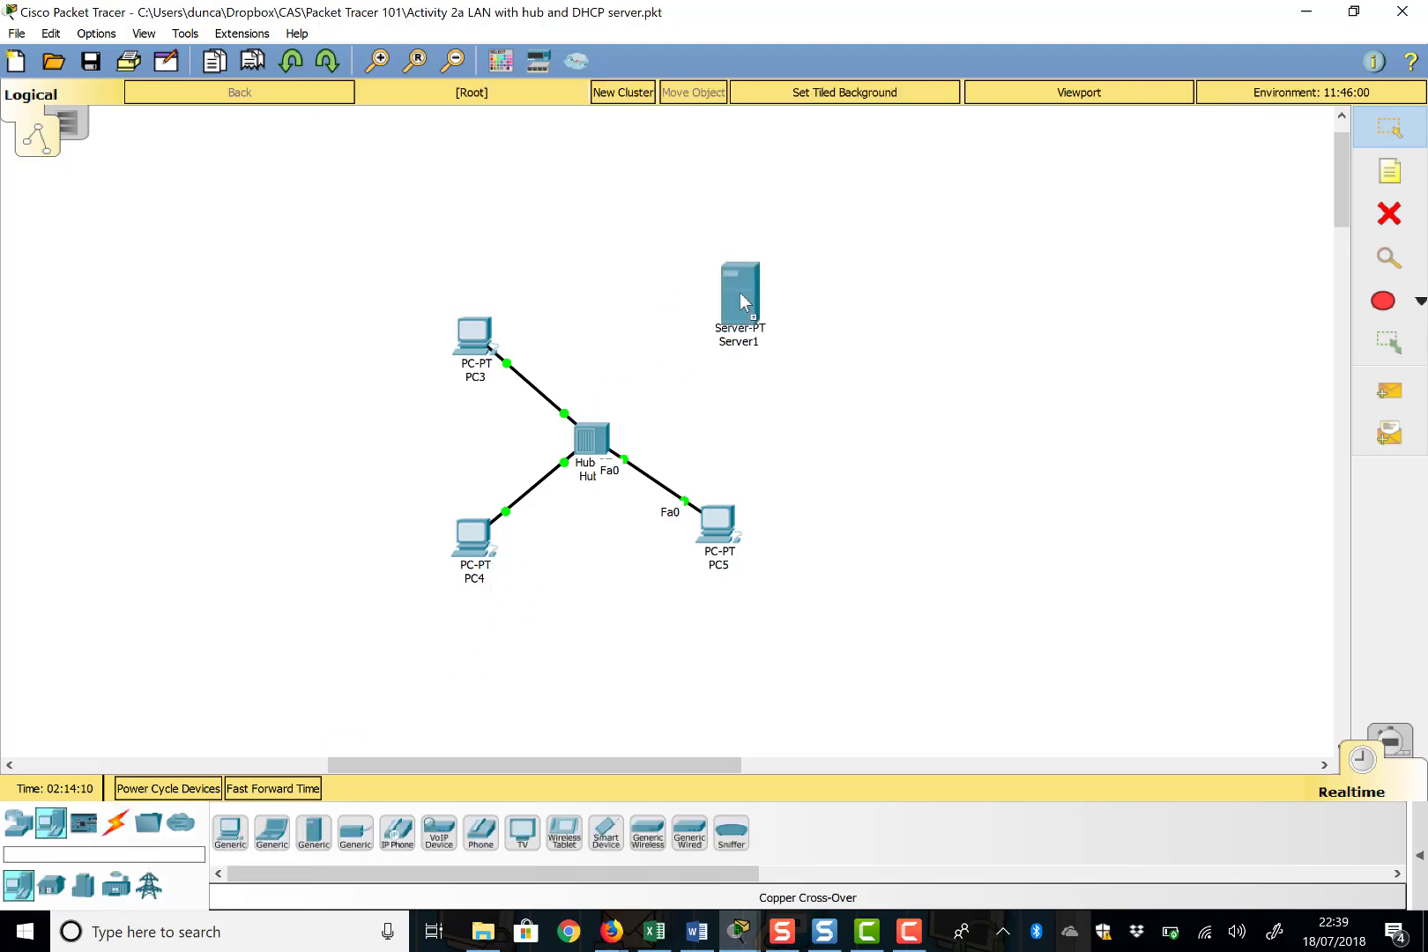
# Step: Examine the services offered by the server and the port details of PC5
pyautogui.click(743, 302)
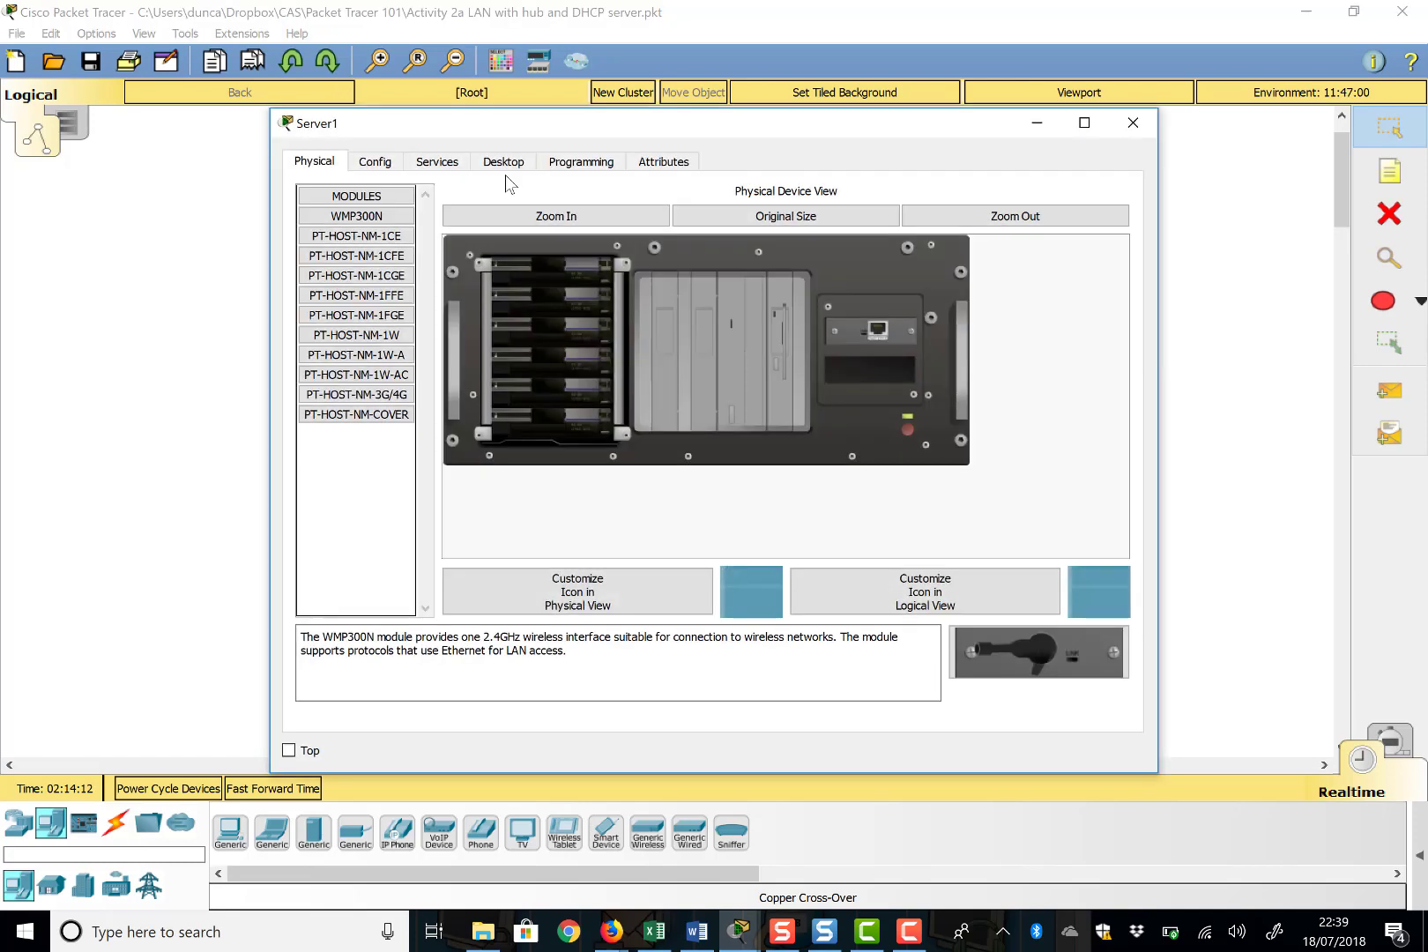
pyautogui.click(431, 164)
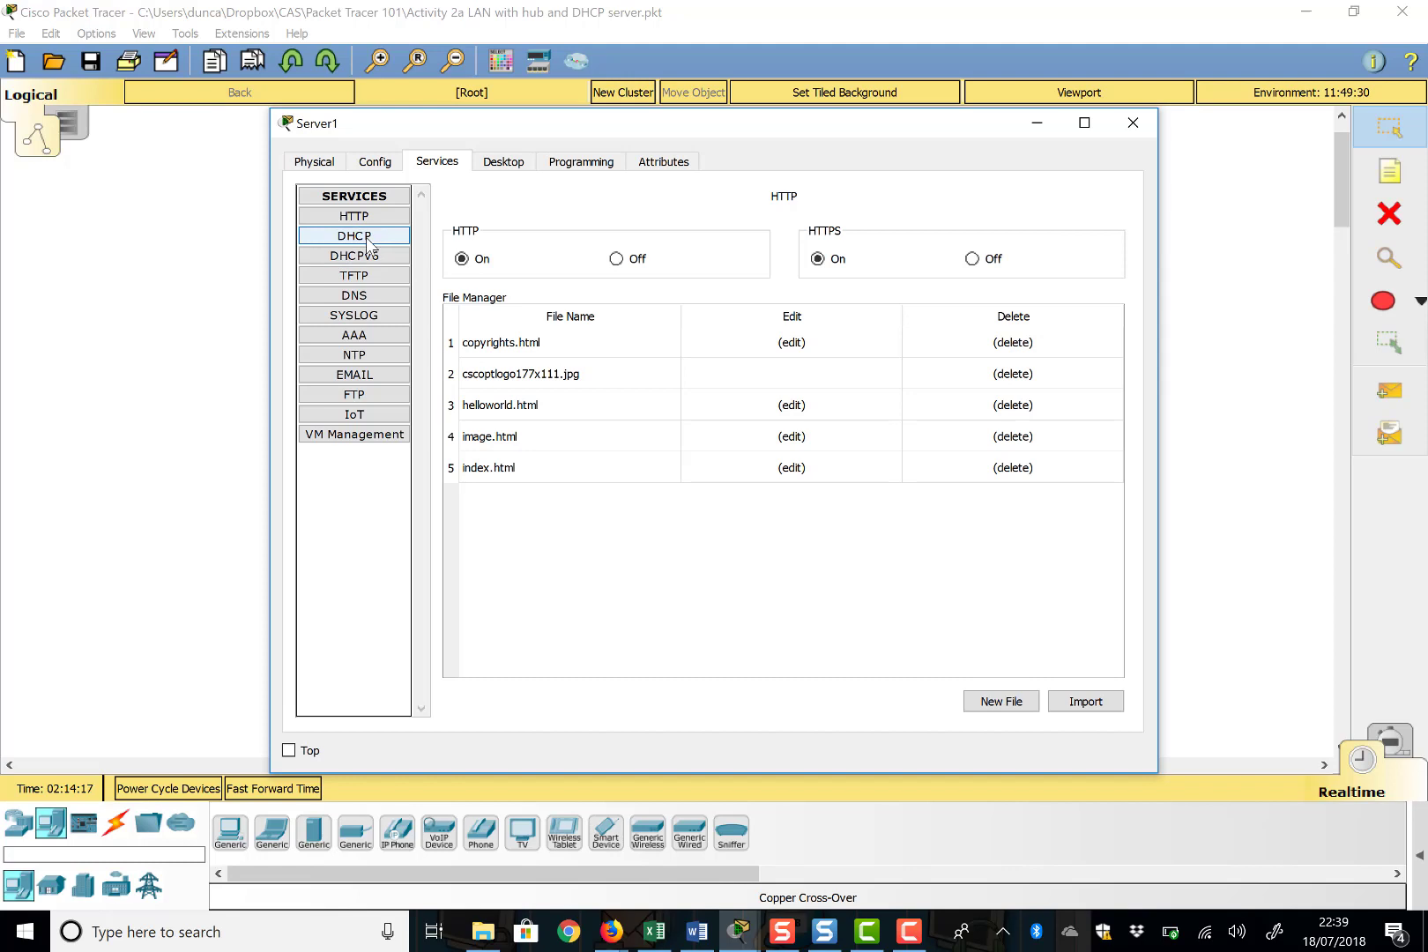
pyautogui.click(197, 249)
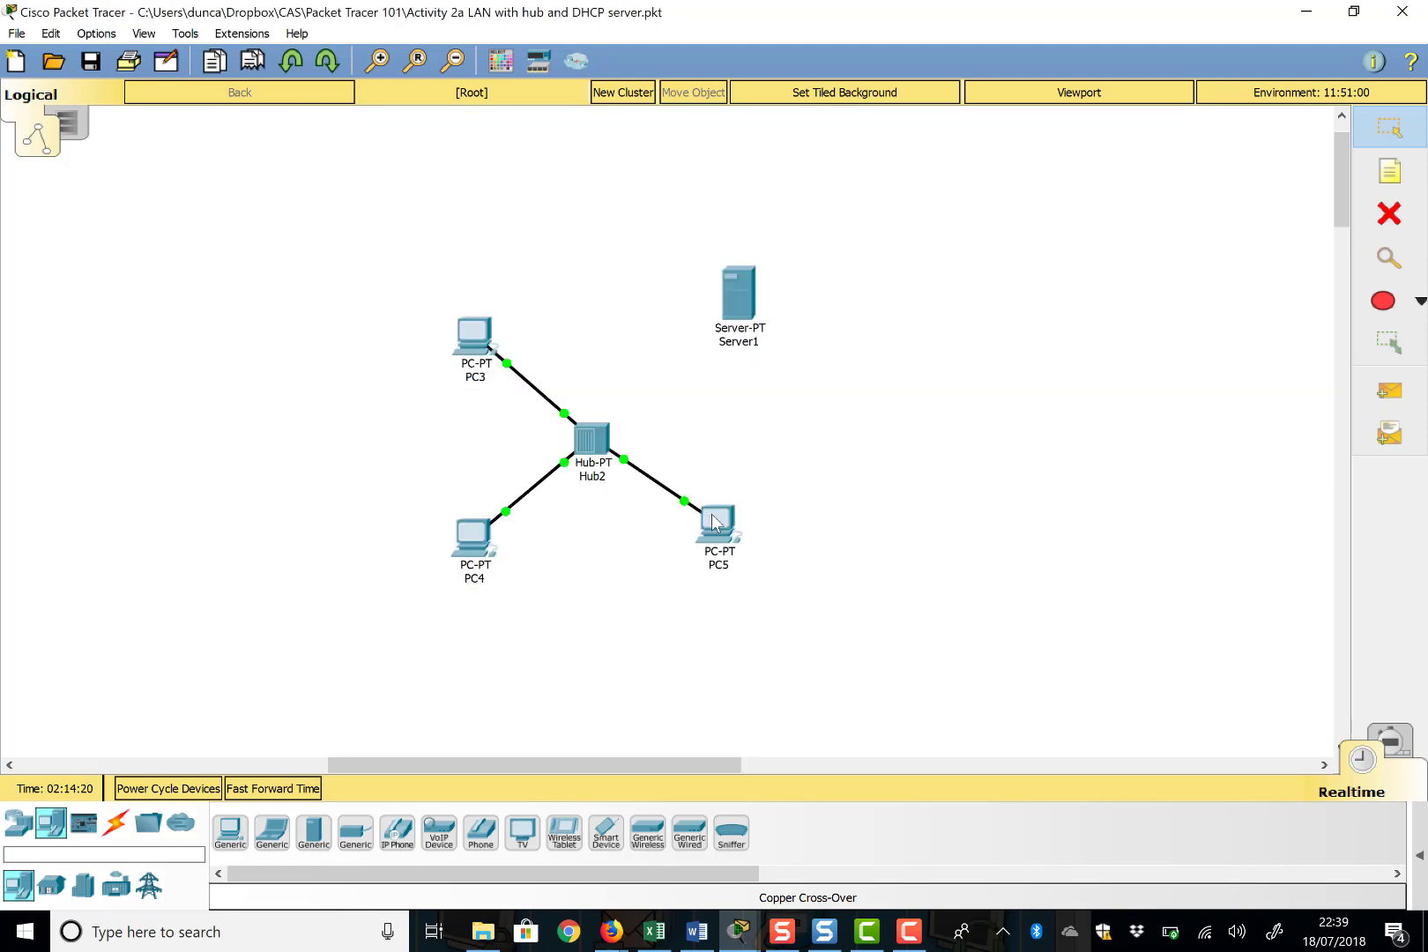
pyautogui.moveTo(712, 521)
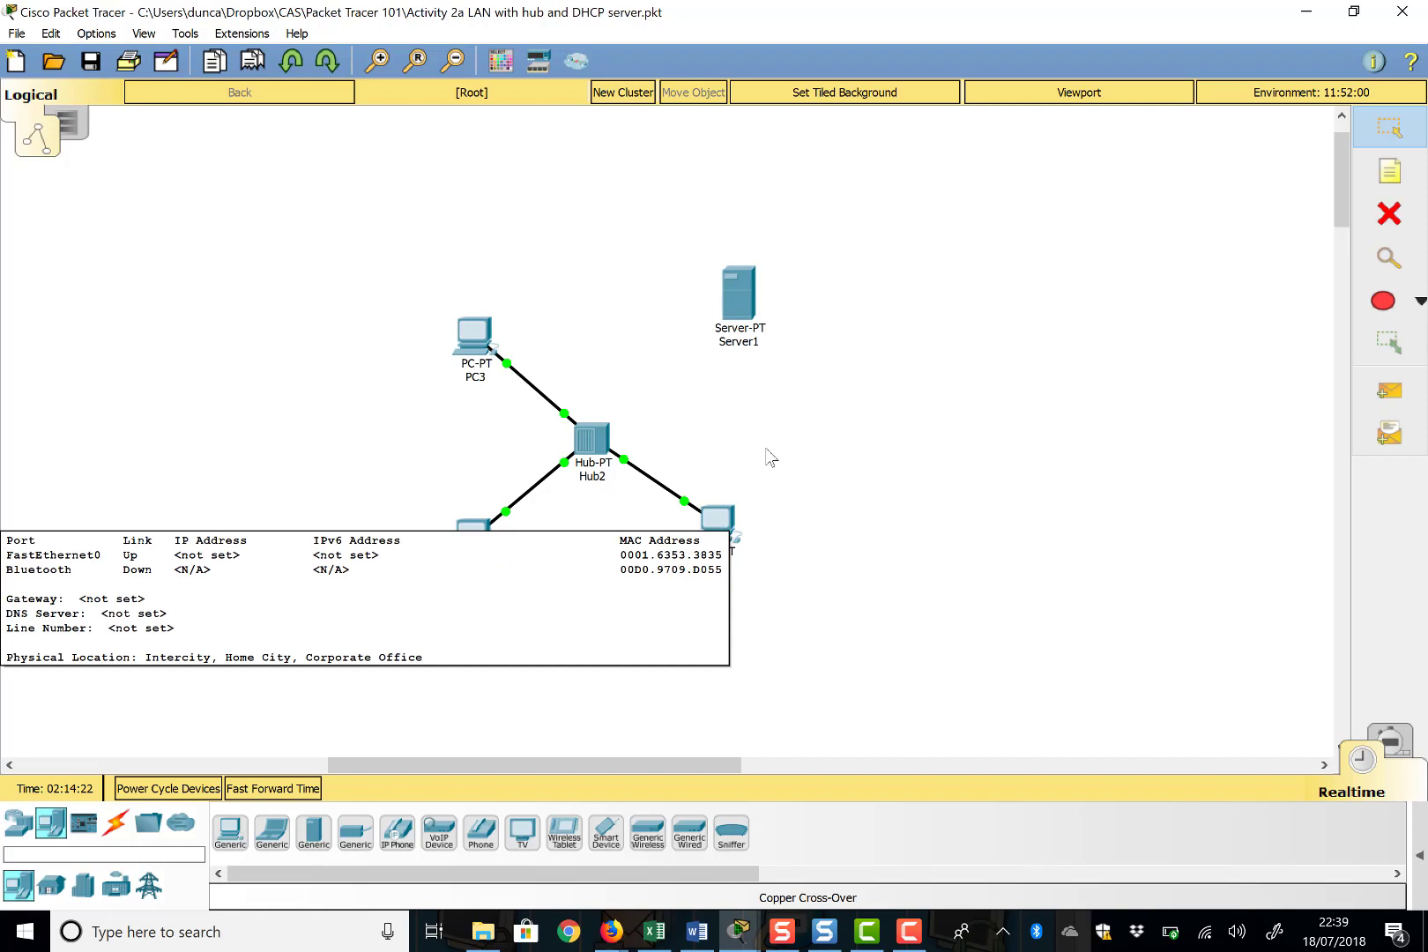
# Step: Give the server's FastEthernet0 interface the static IP address 192.168.1.254 with subnet mask 255.255.255.0
pyautogui.click(748, 319)
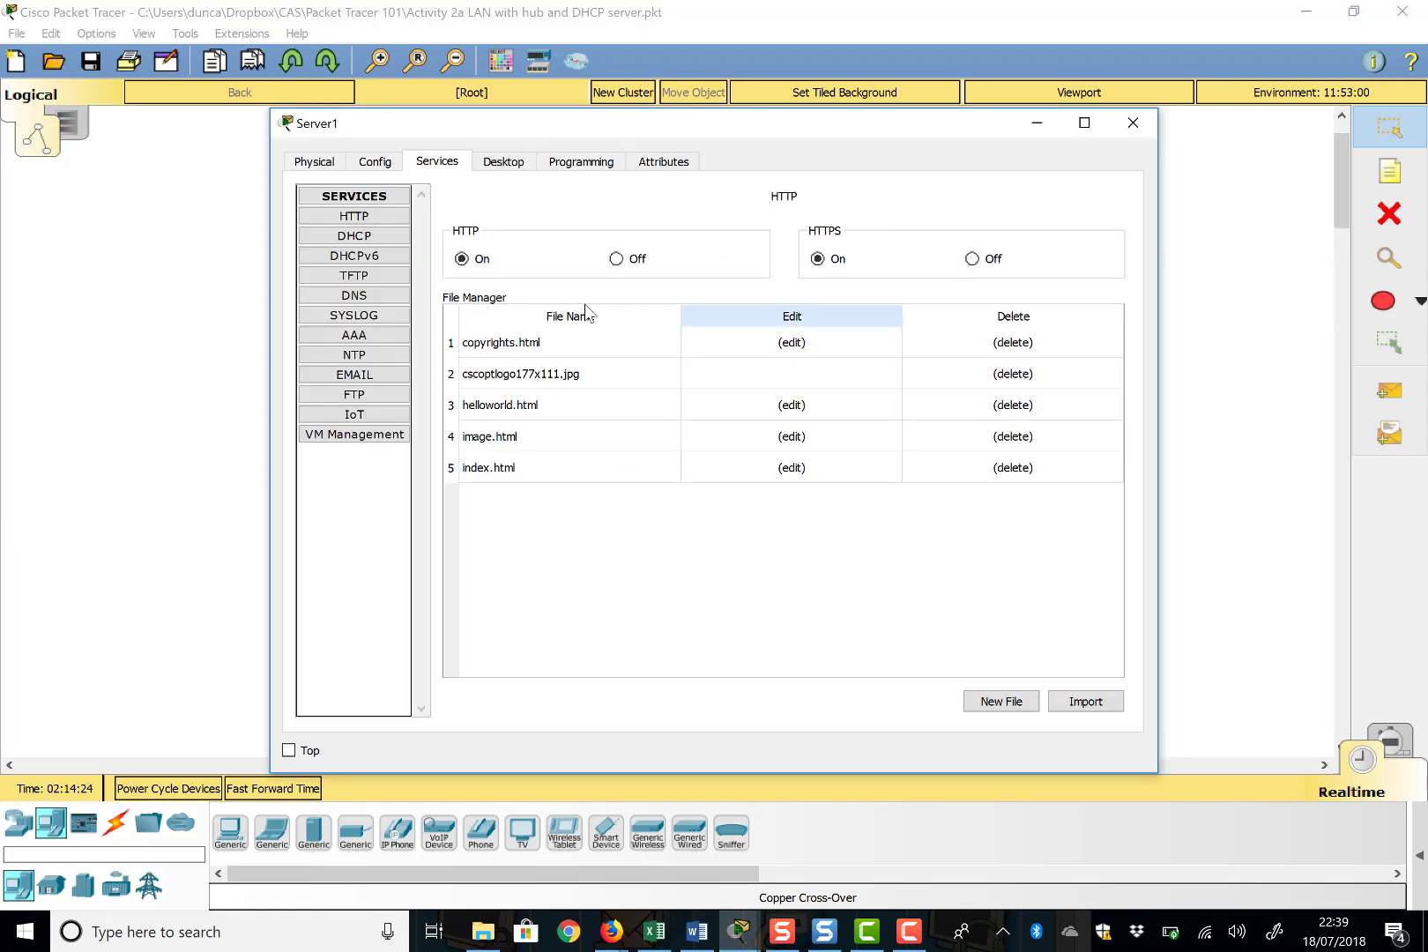
pyautogui.click(380, 164)
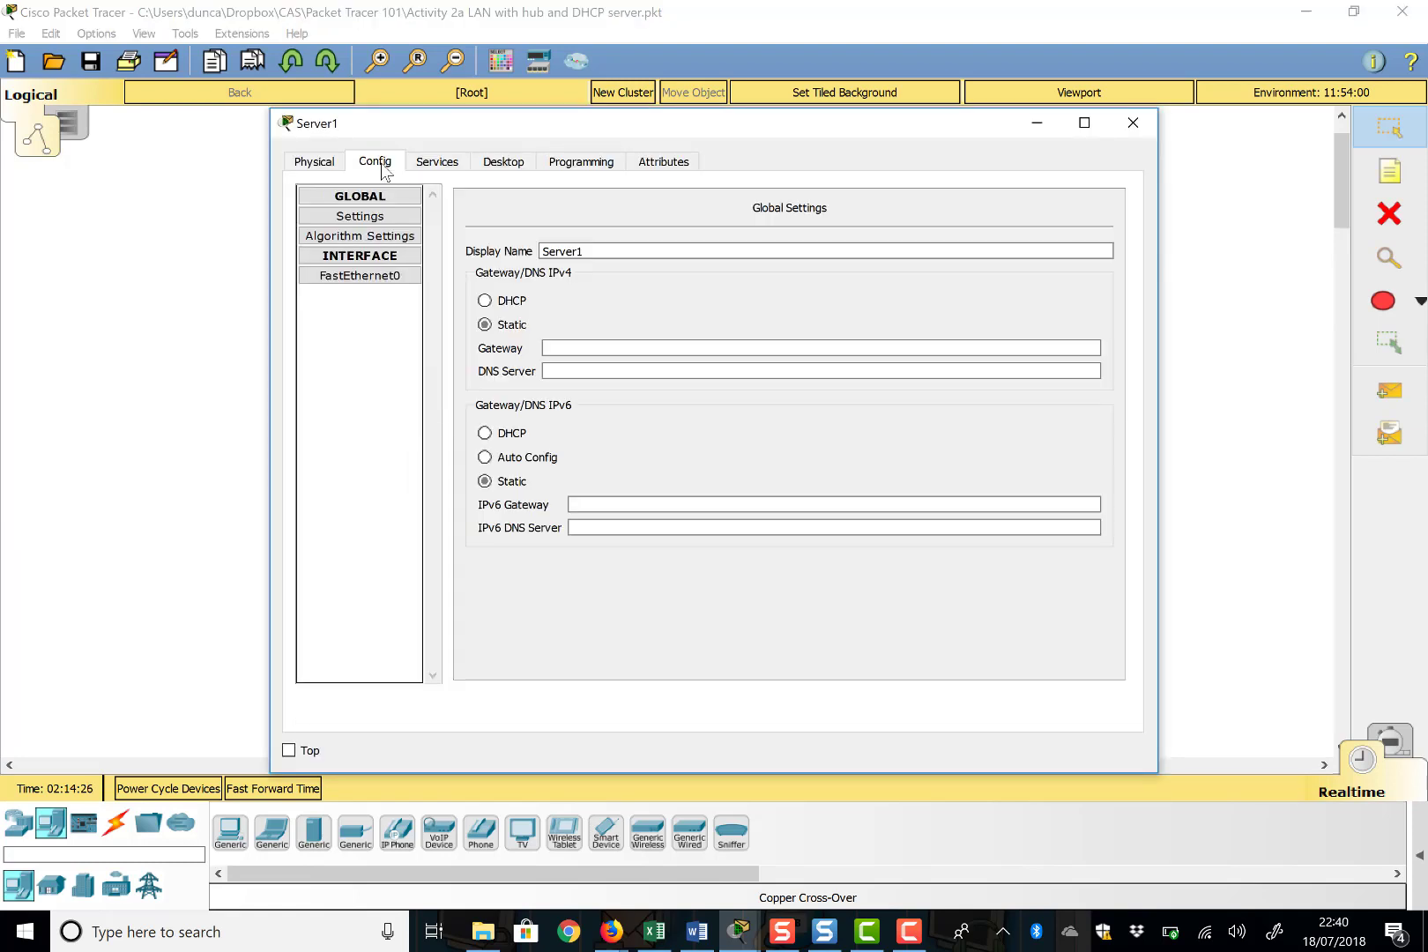
pyautogui.click(372, 278)
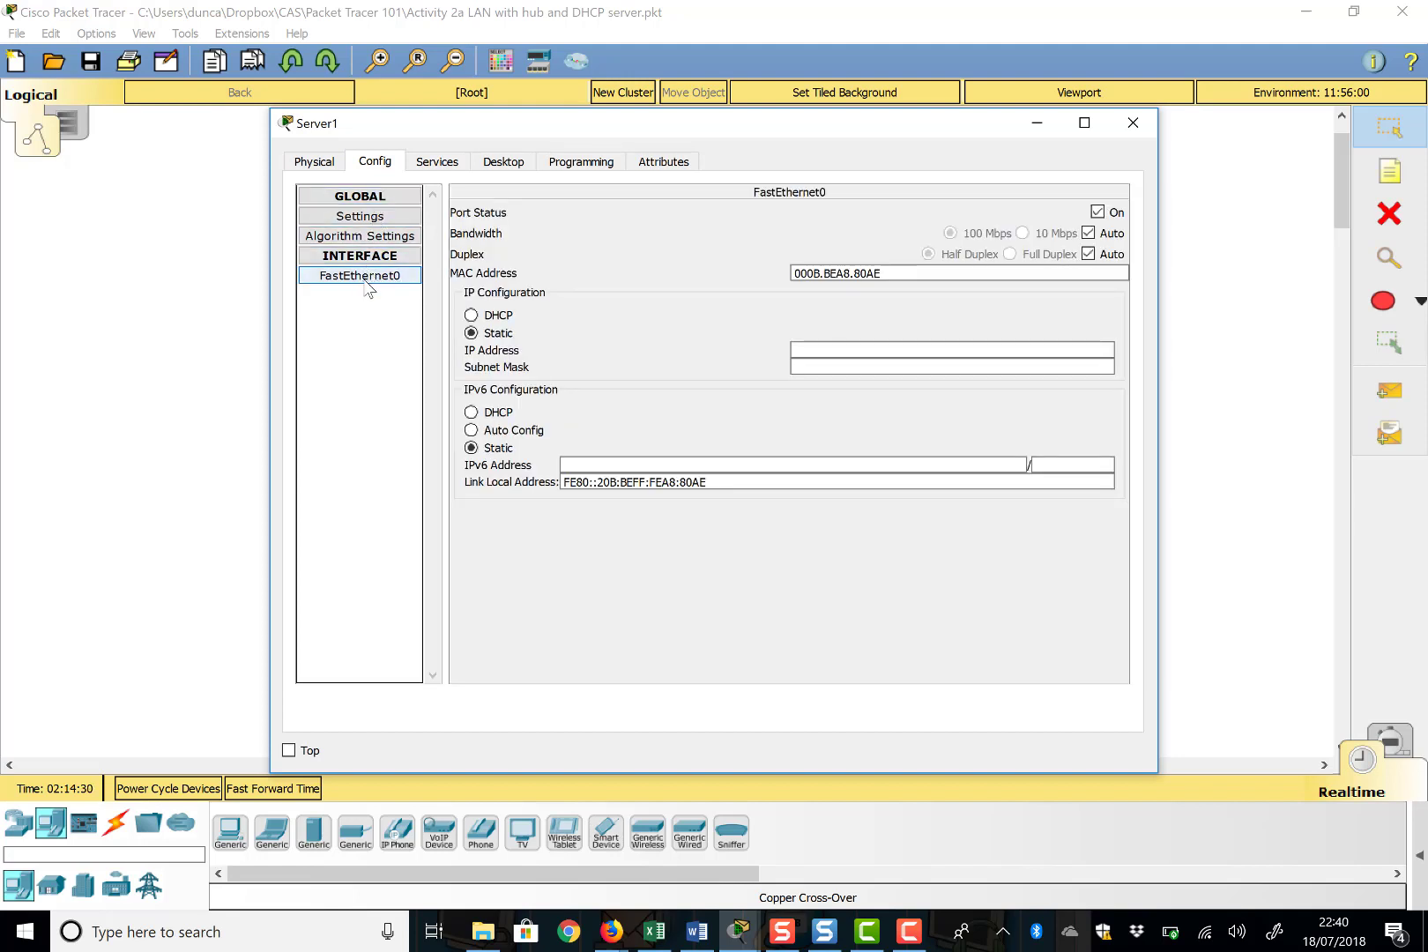
pyautogui.click(798, 351)
pyautogui.write('192.168.1.254')
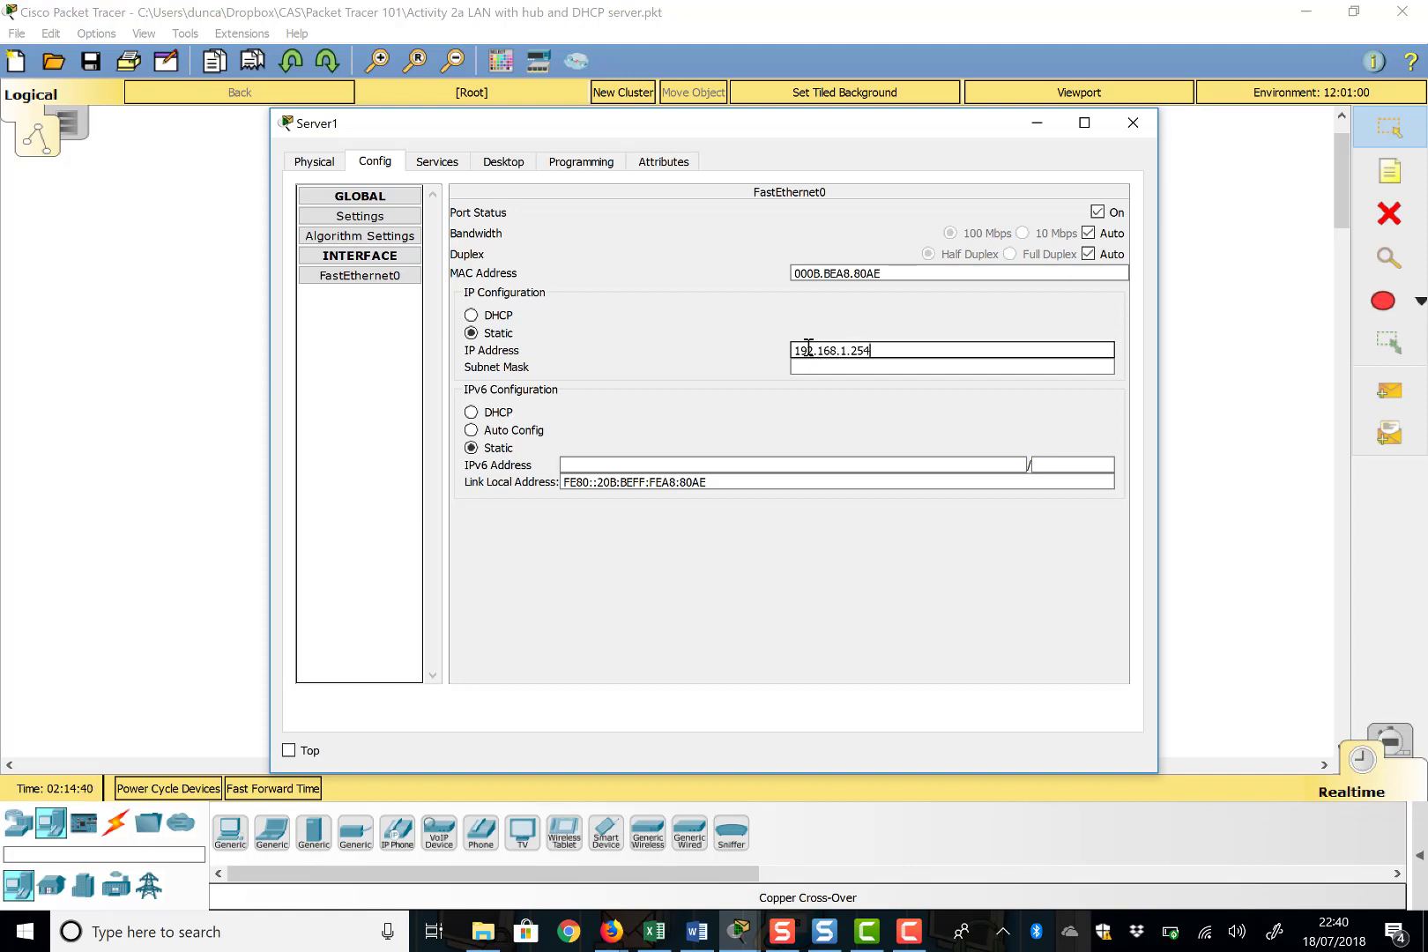
pyautogui.press('Tab')
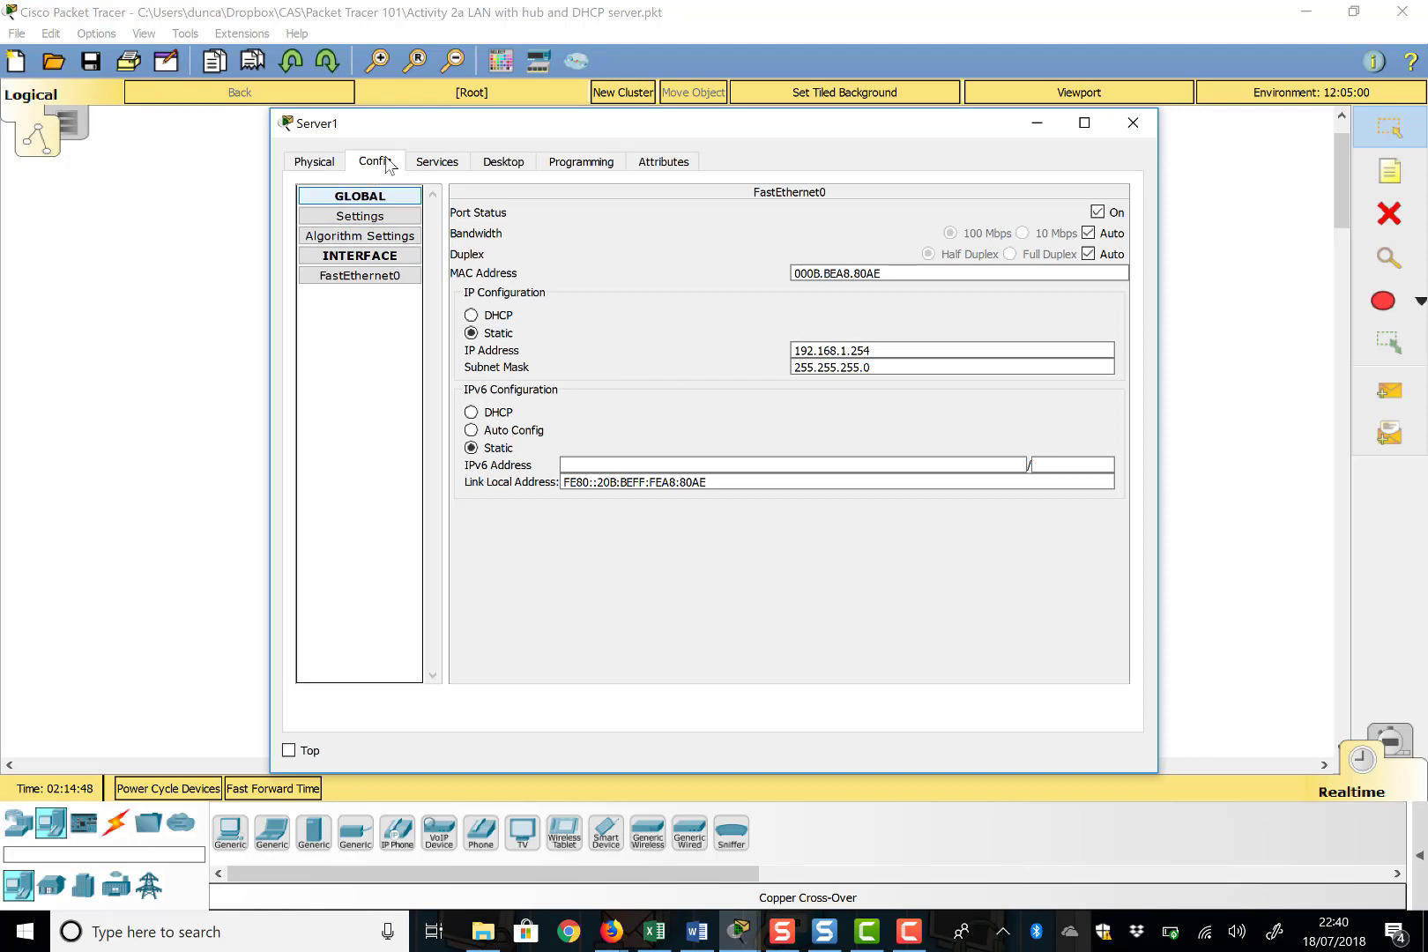
# Step: Turn on the server's DHCP service for FastEthernet0, keeping the default serverPool settings
pyautogui.click(435, 162)
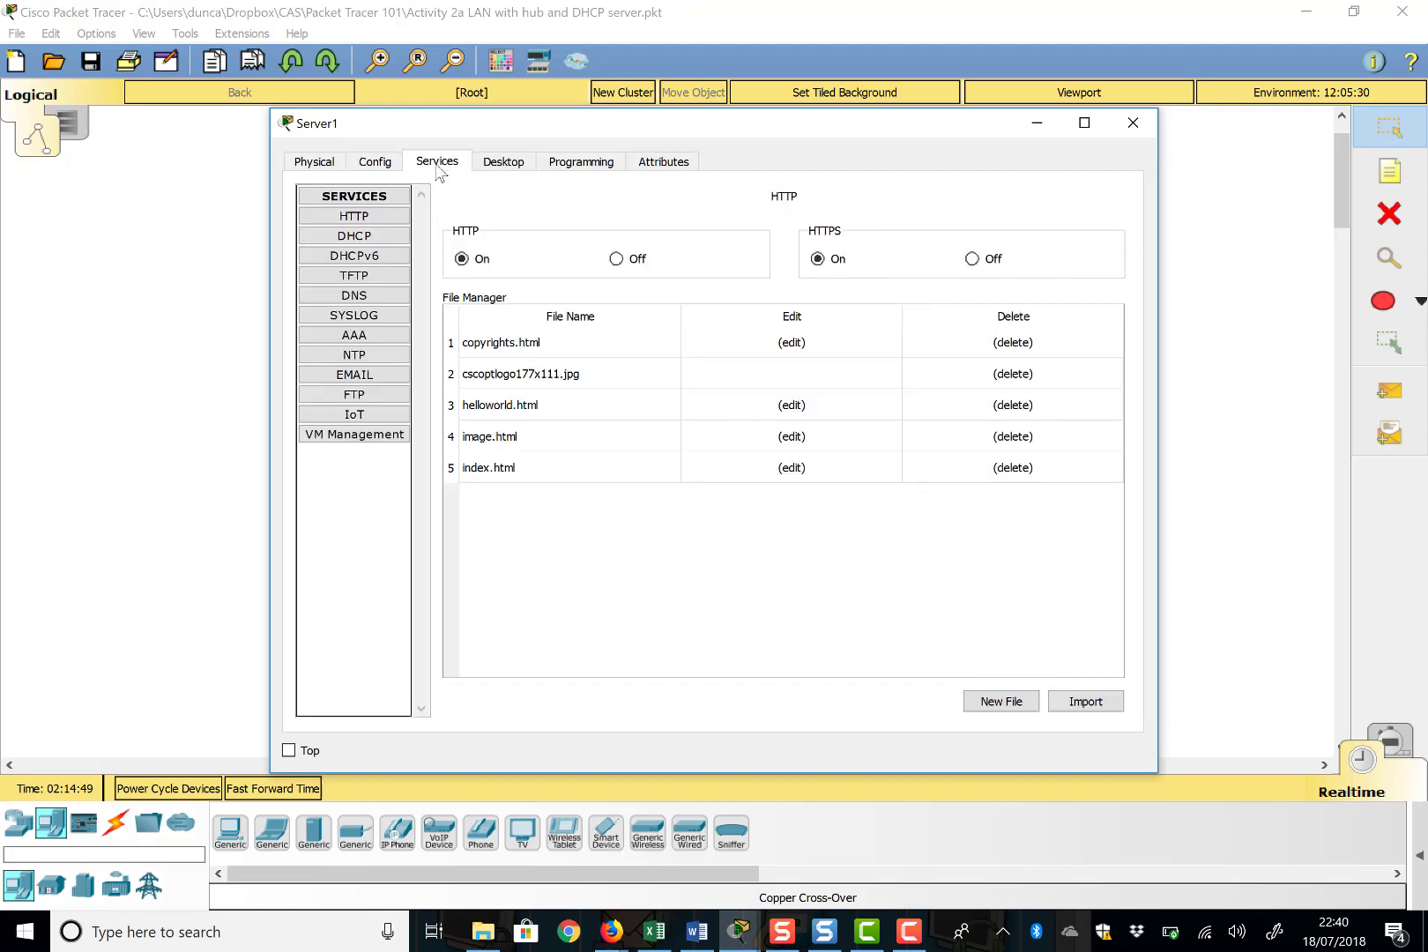
pyautogui.click(352, 236)
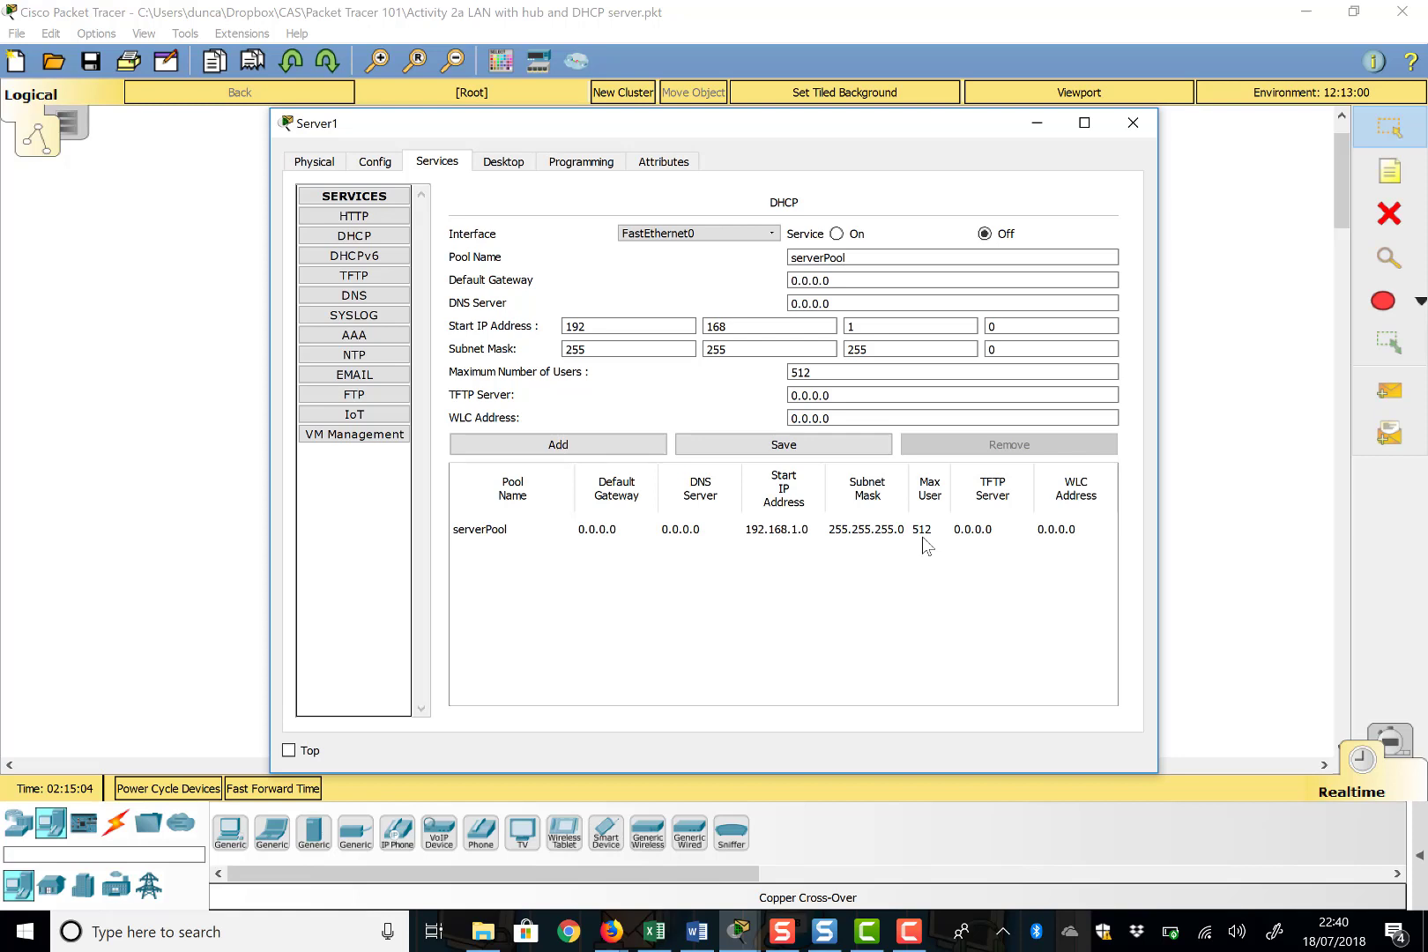
pyautogui.click(913, 374)
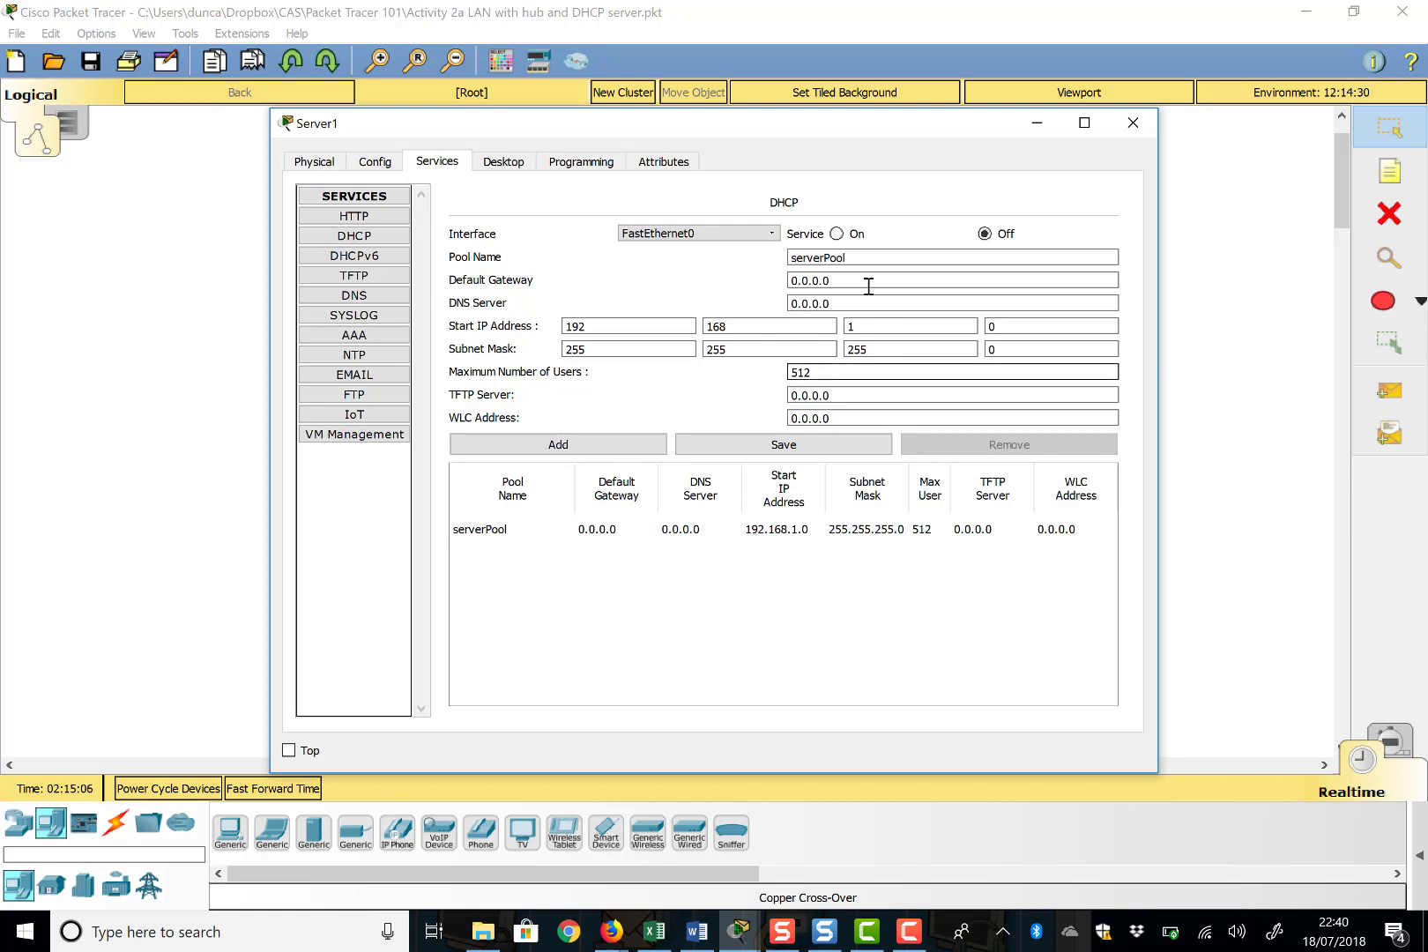
pyautogui.click(836, 235)
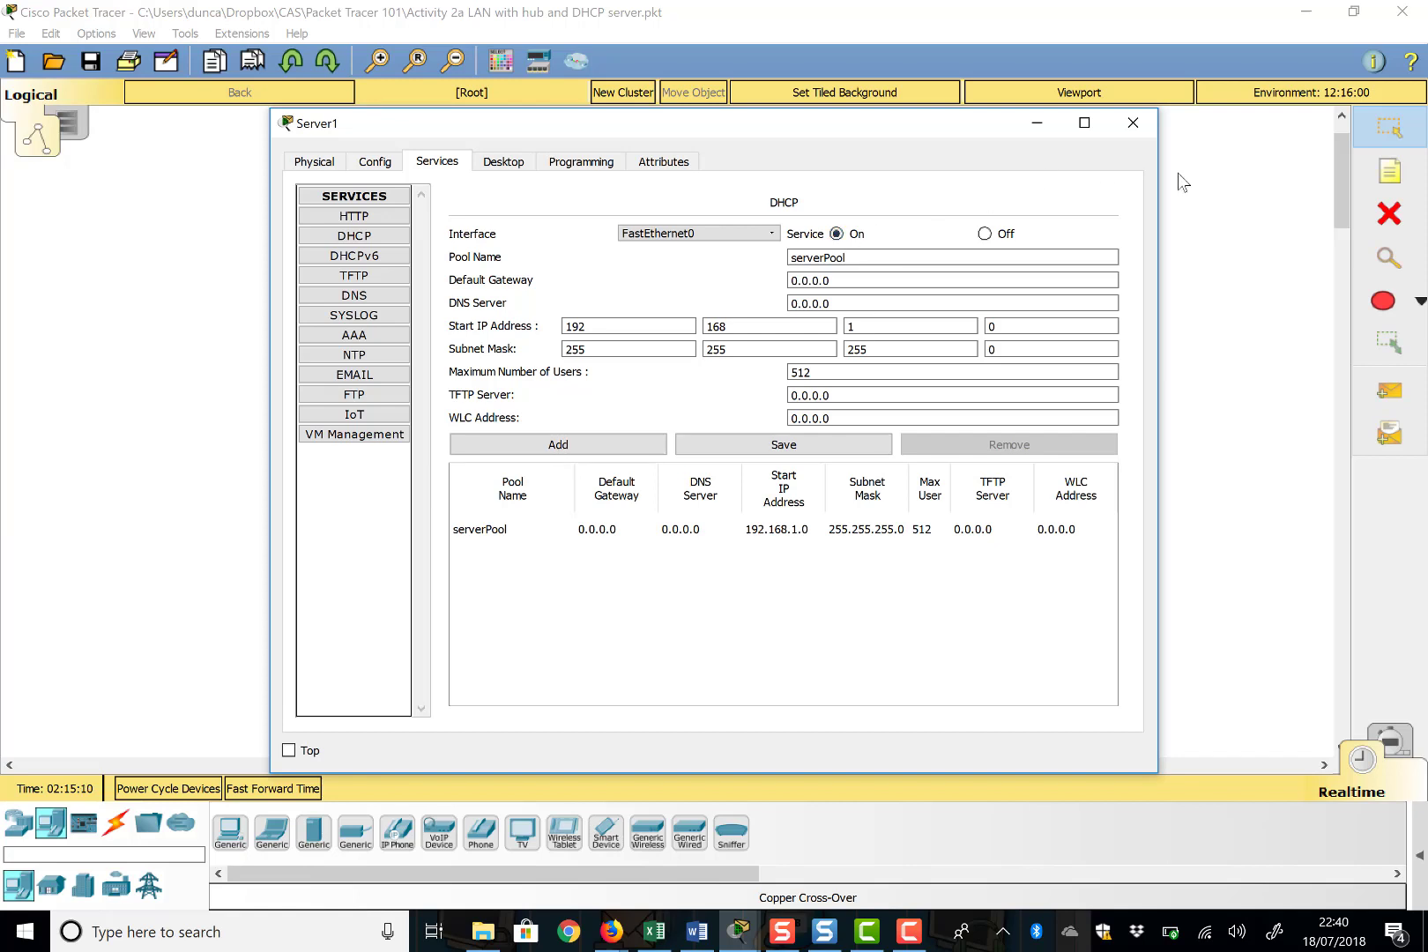
pyautogui.click(1133, 124)
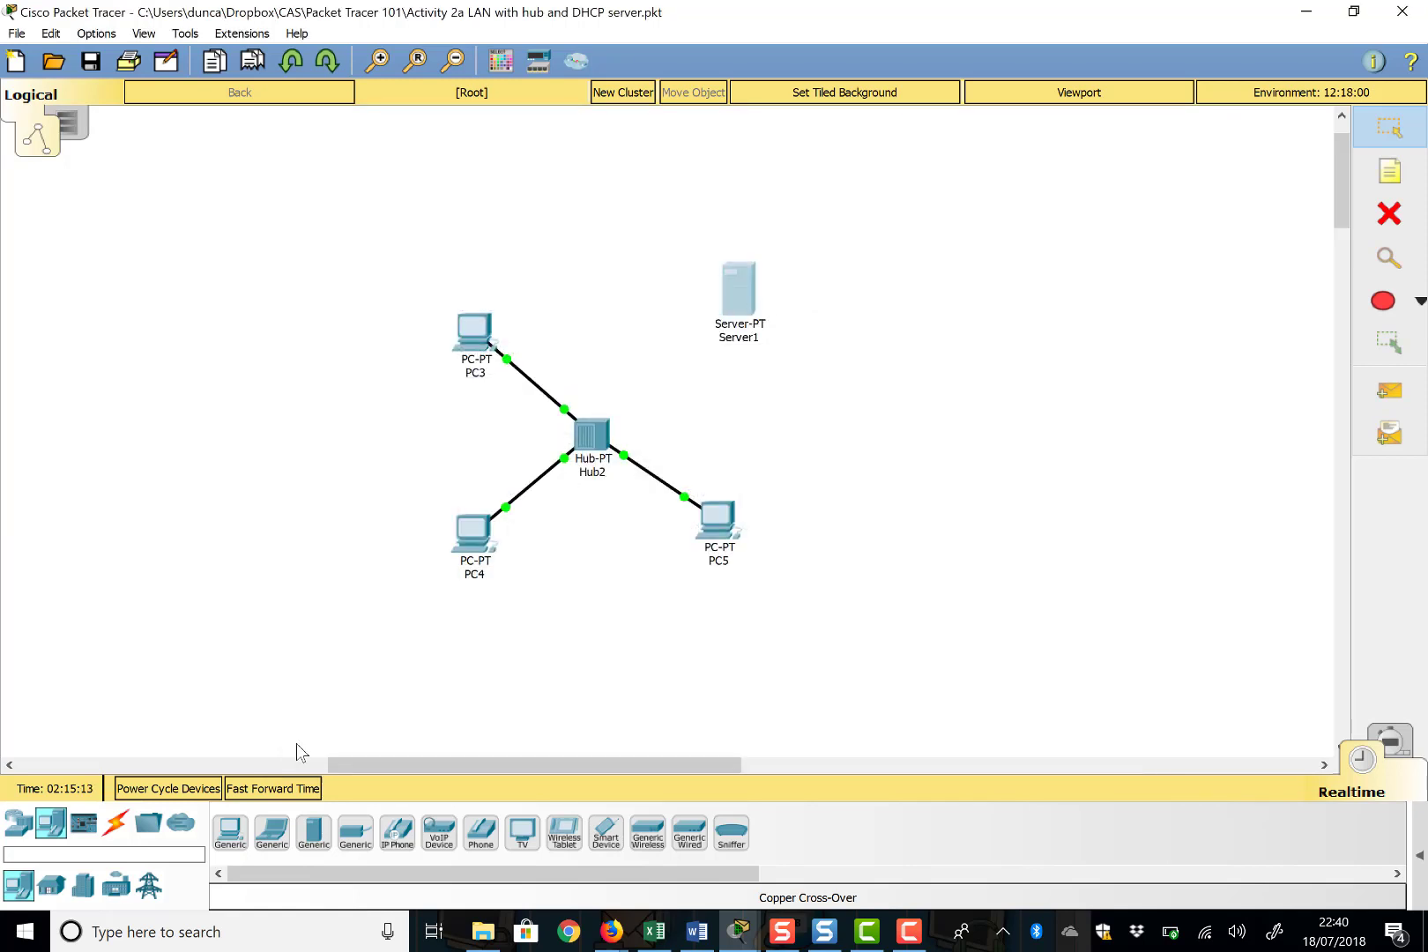
# Step: Connect Hub2 to Server1 with a copper straight-through cable
pyautogui.click(116, 822)
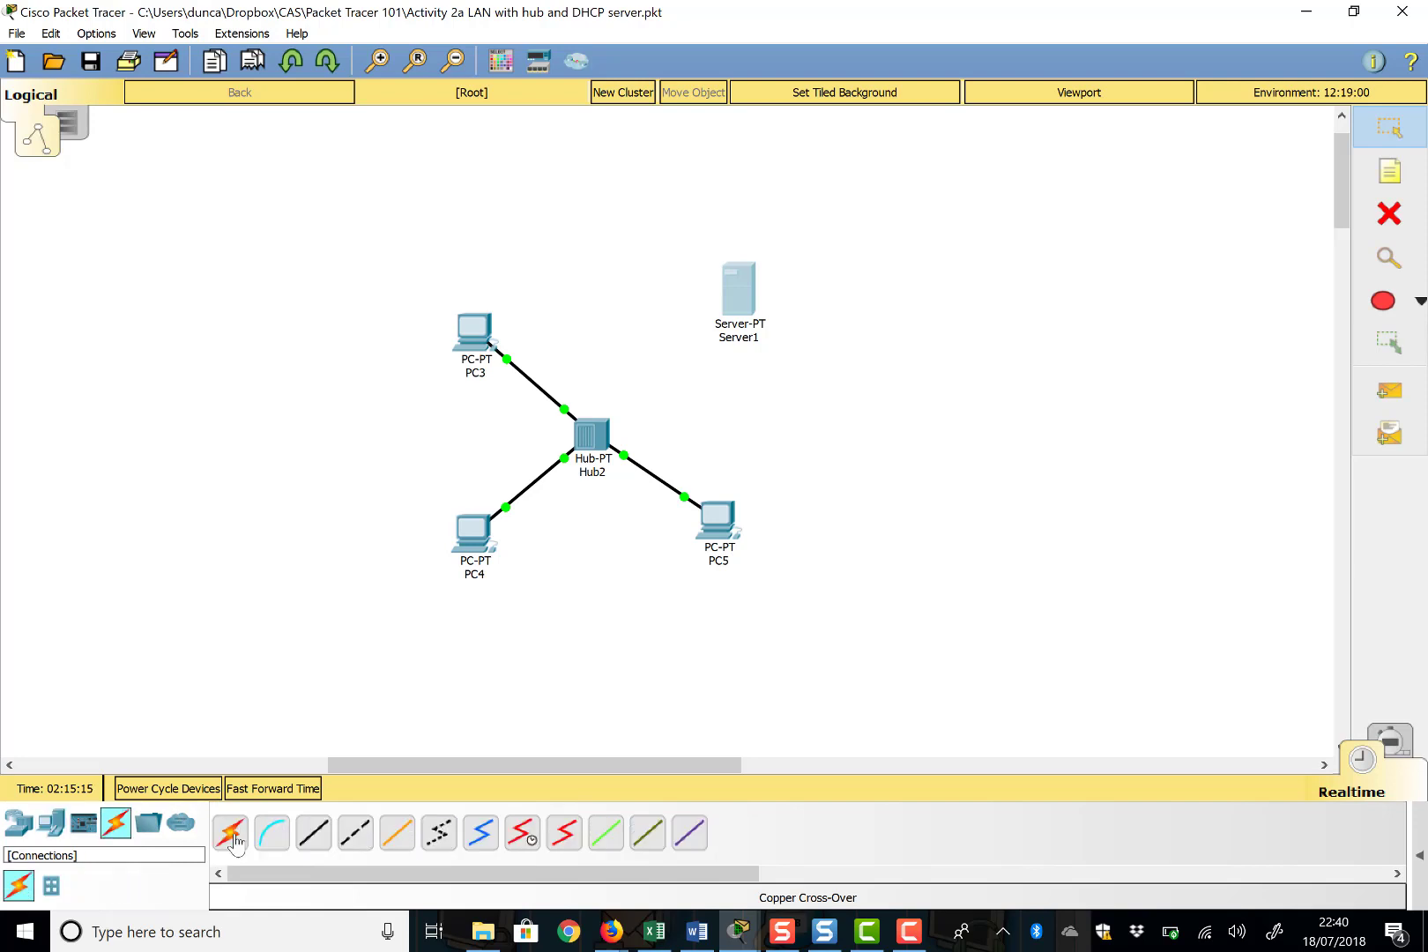
pyautogui.click(304, 838)
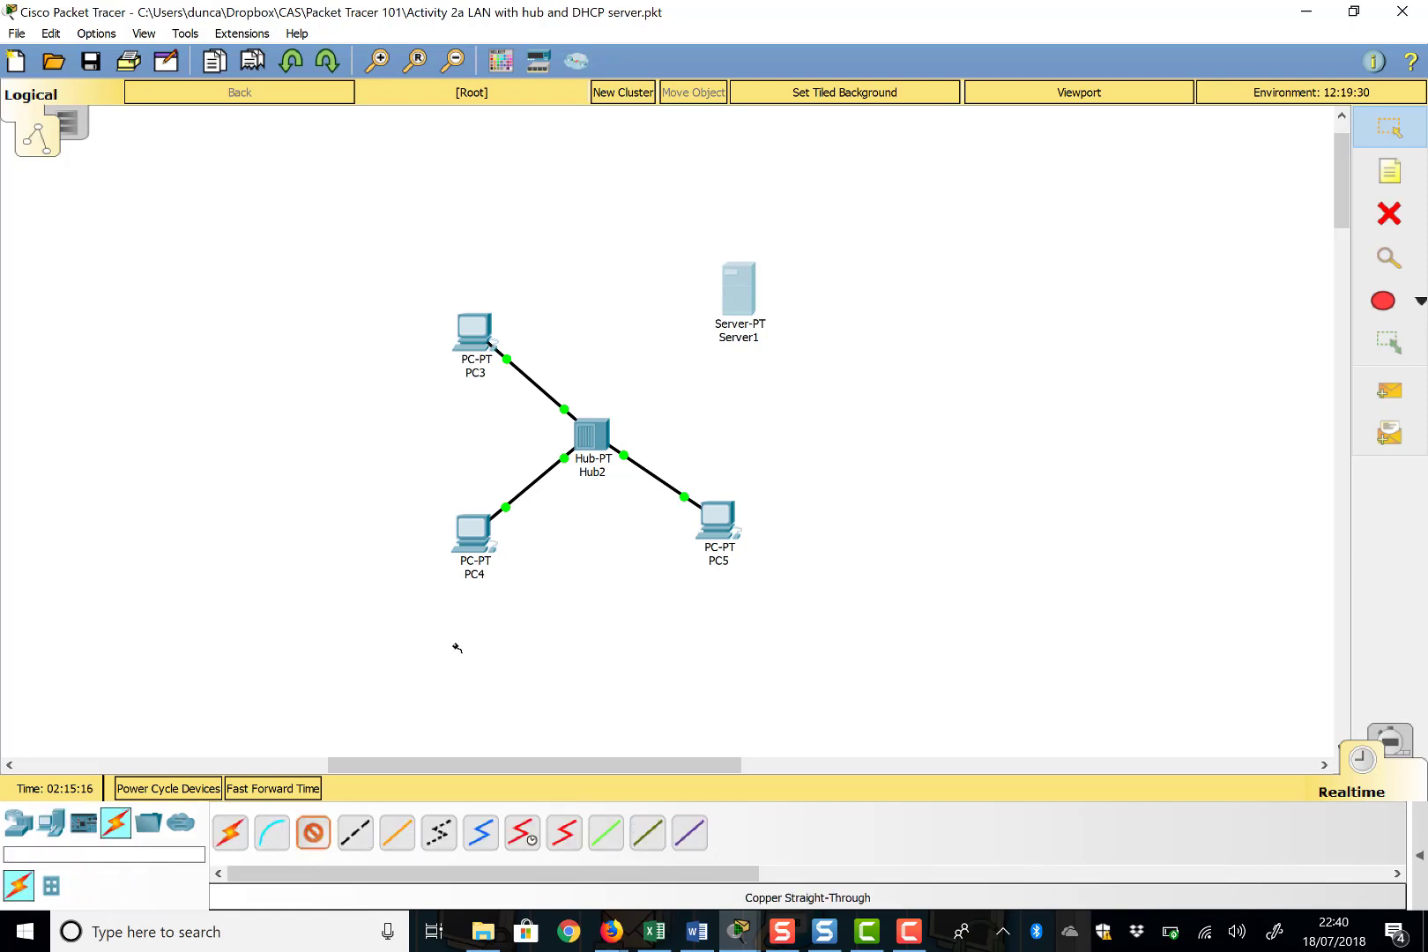
pyautogui.click(604, 441)
pyautogui.click(630, 451)
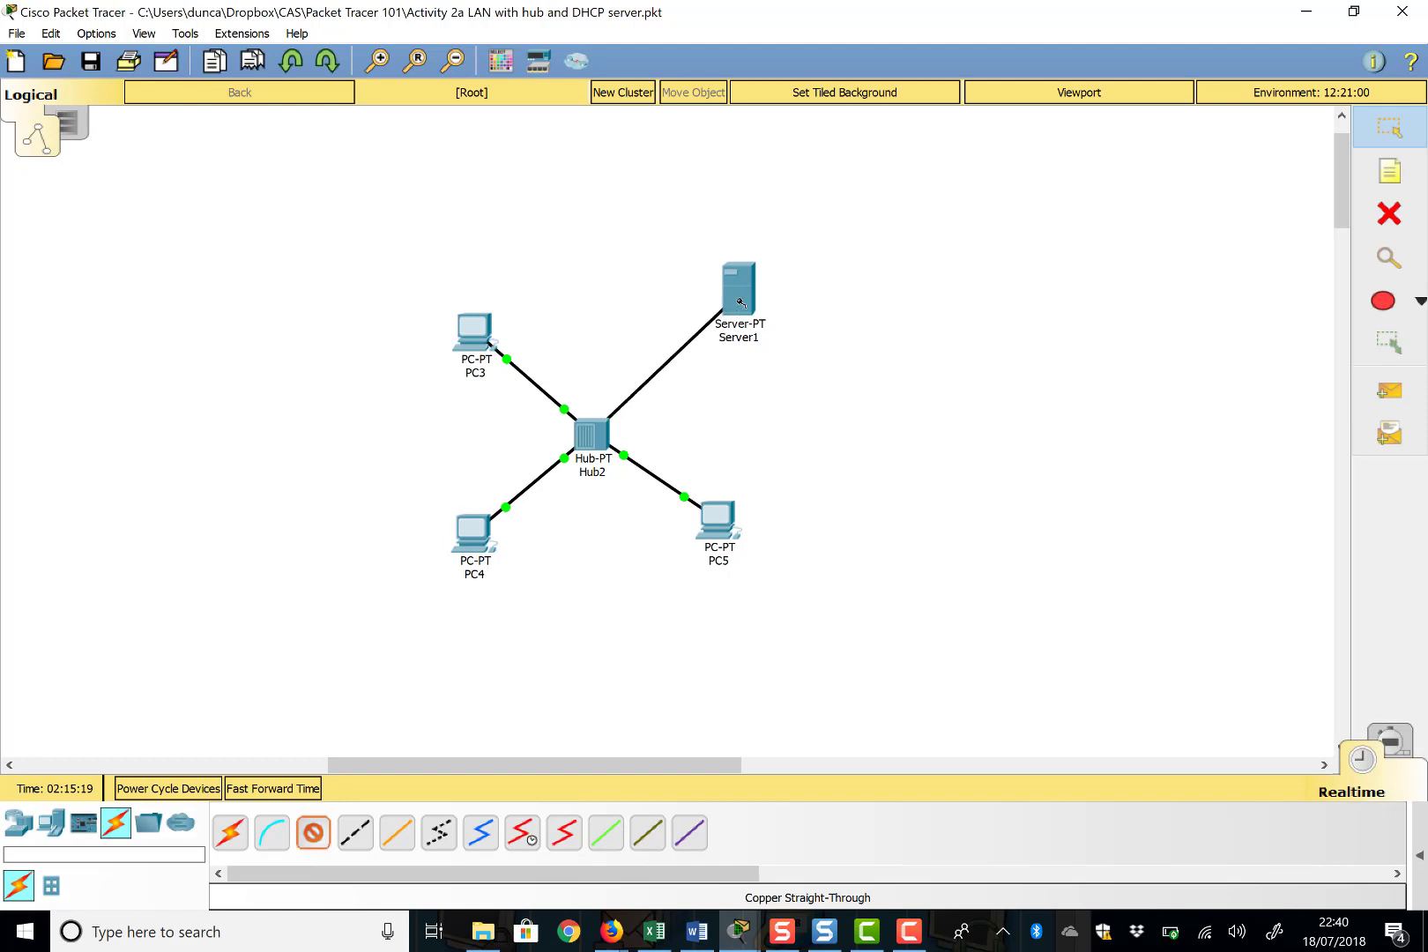
pyautogui.click(741, 302)
pyautogui.click(780, 314)
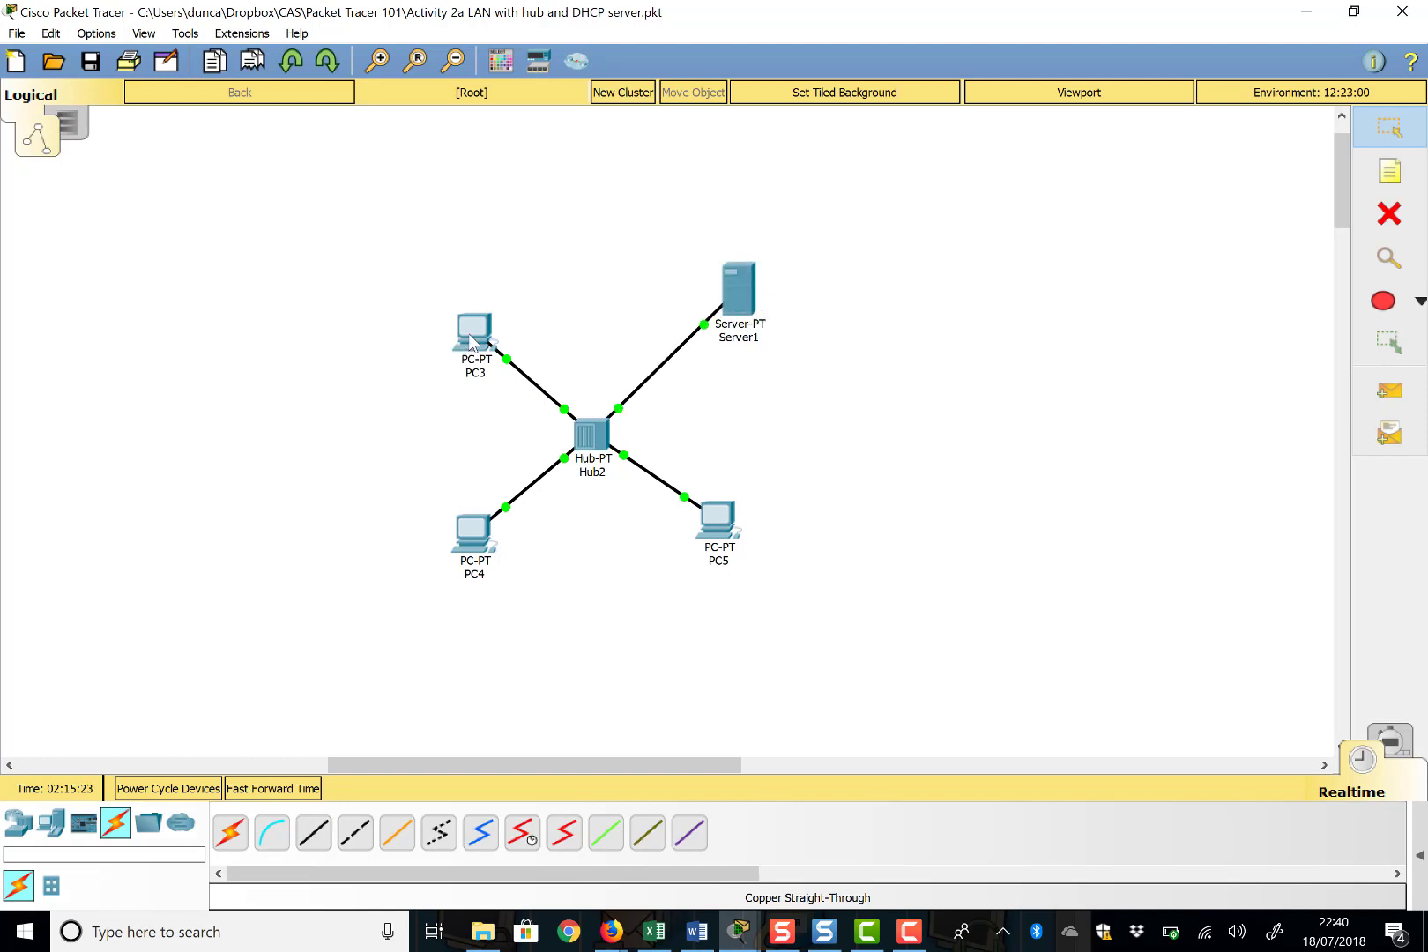
# Step: Set PC3's IPv4 gateway and DNS configuration to DHCP and check the addressing of its FastEthernet0 interface
pyautogui.moveTo(472, 340)
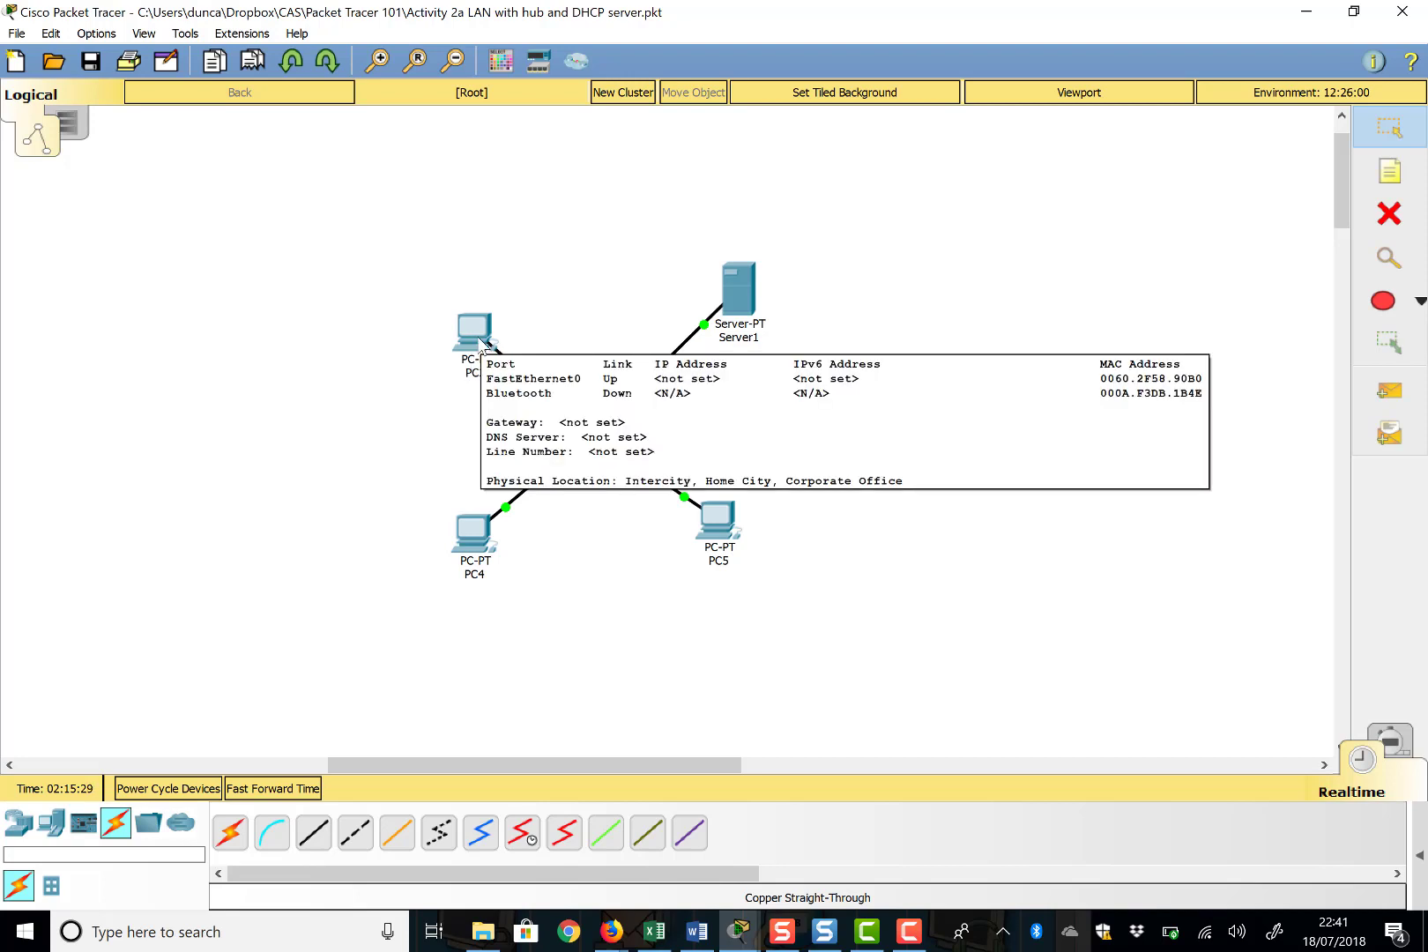
pyautogui.click(480, 344)
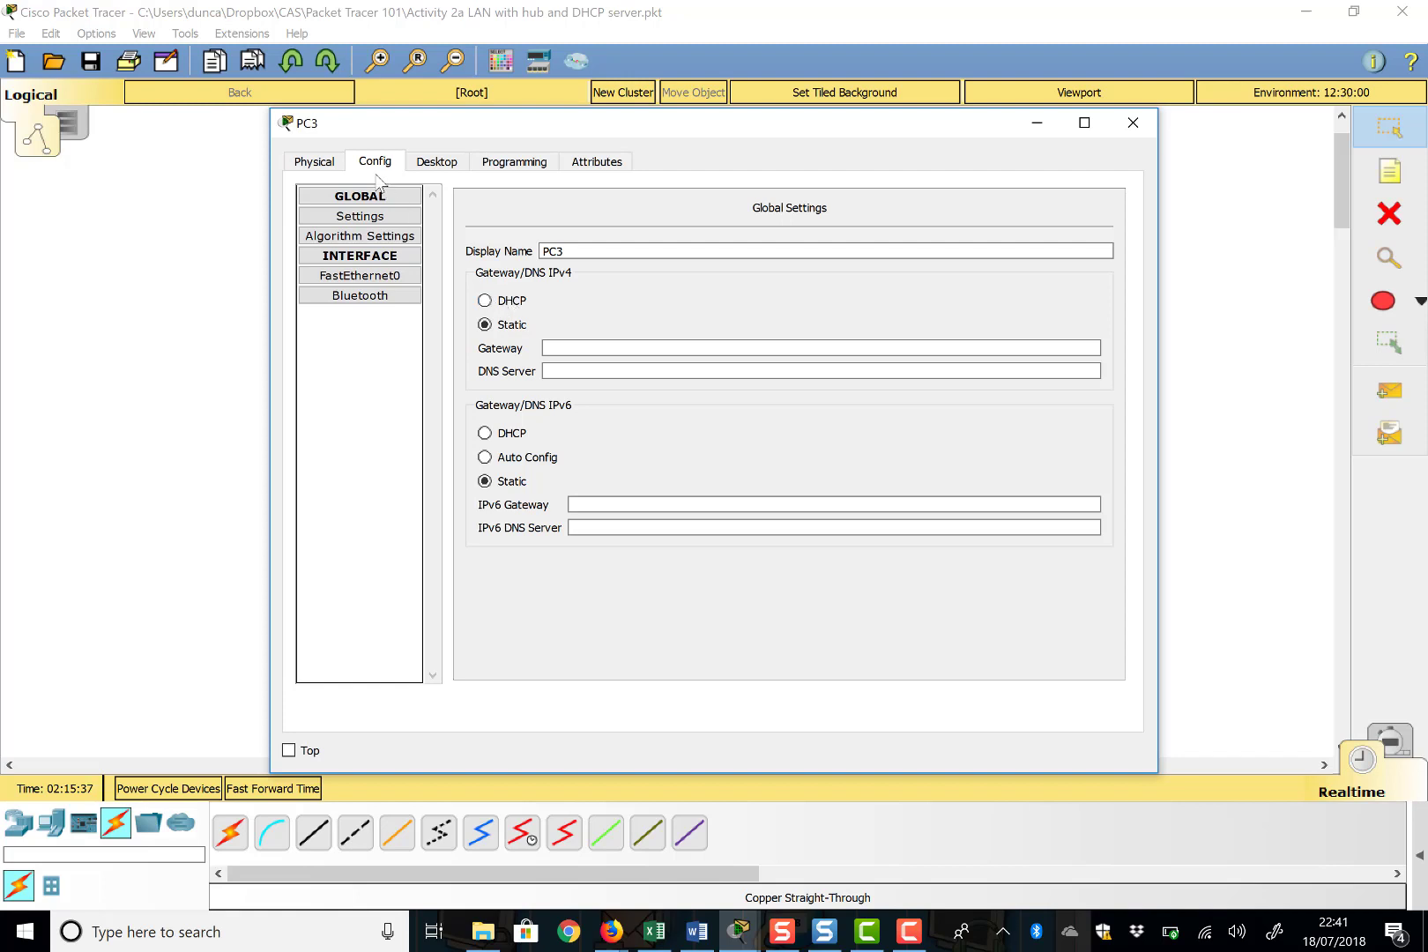
pyautogui.click(486, 301)
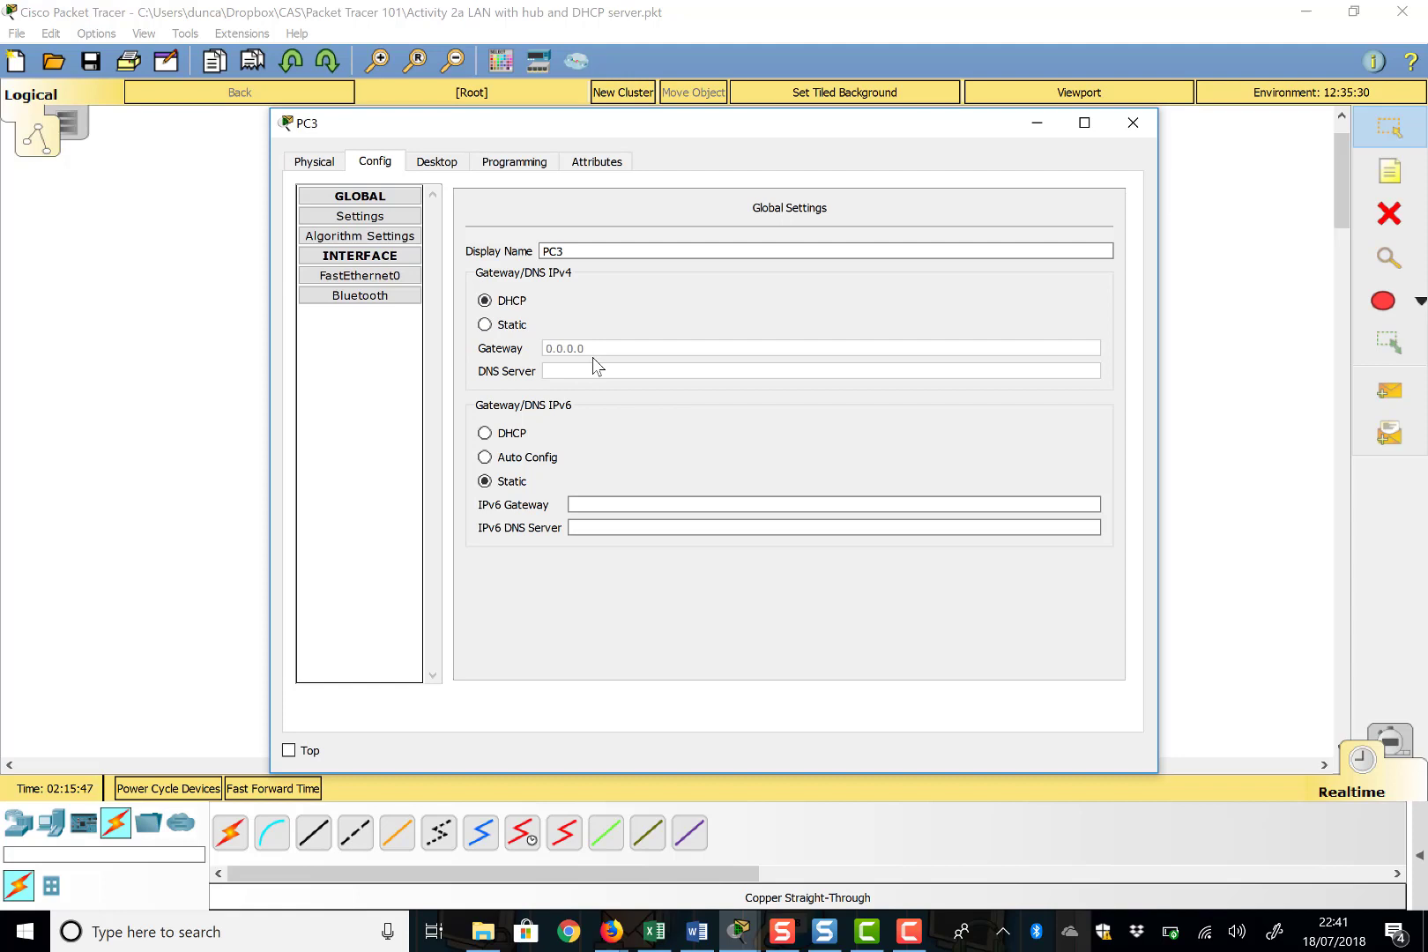
pyautogui.click(371, 282)
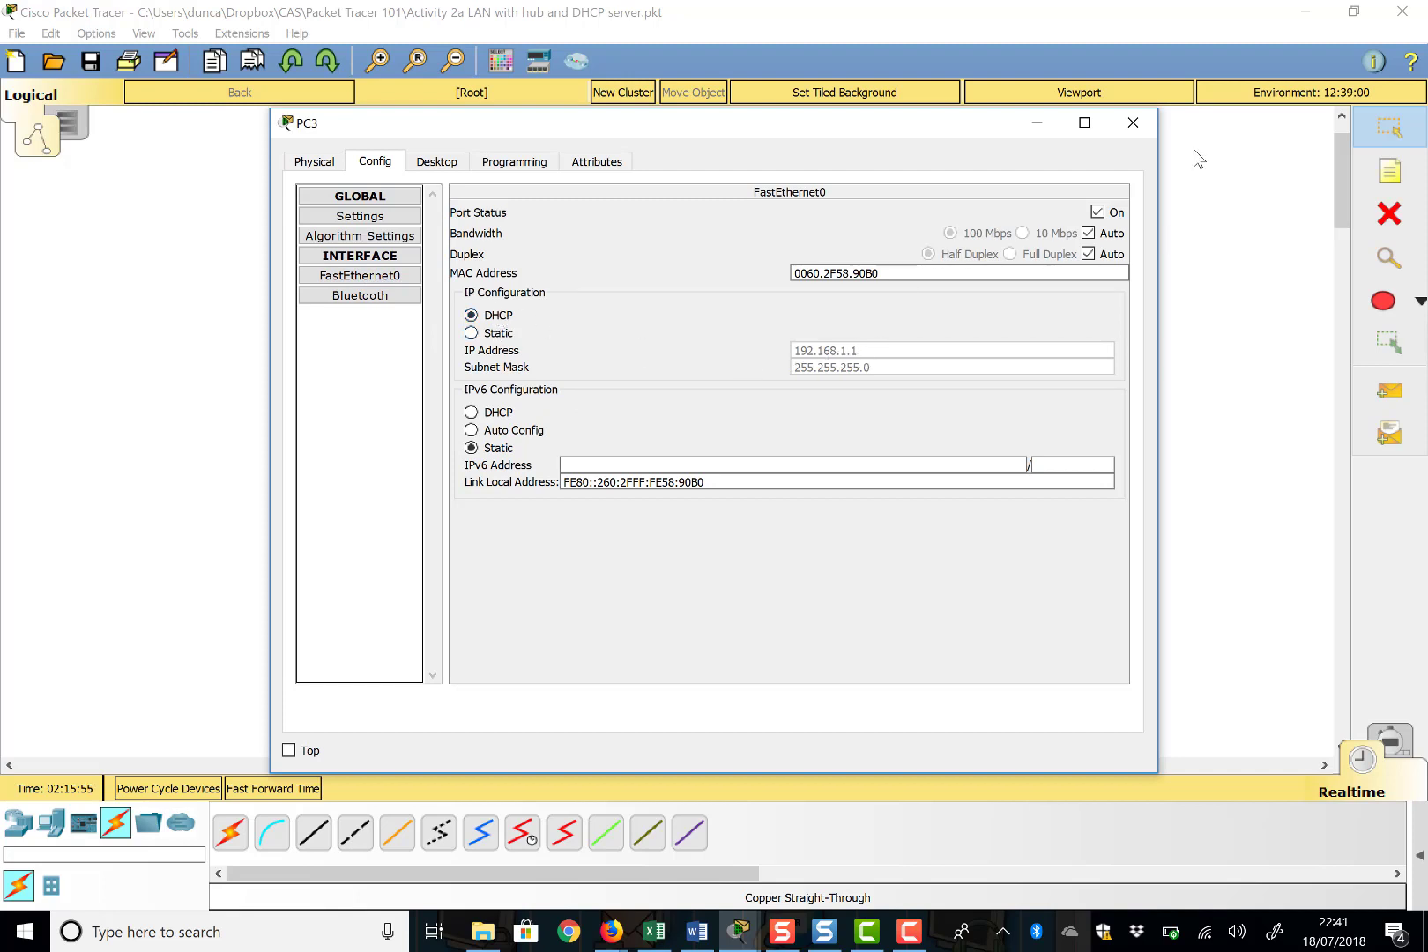
pyautogui.click(1132, 122)
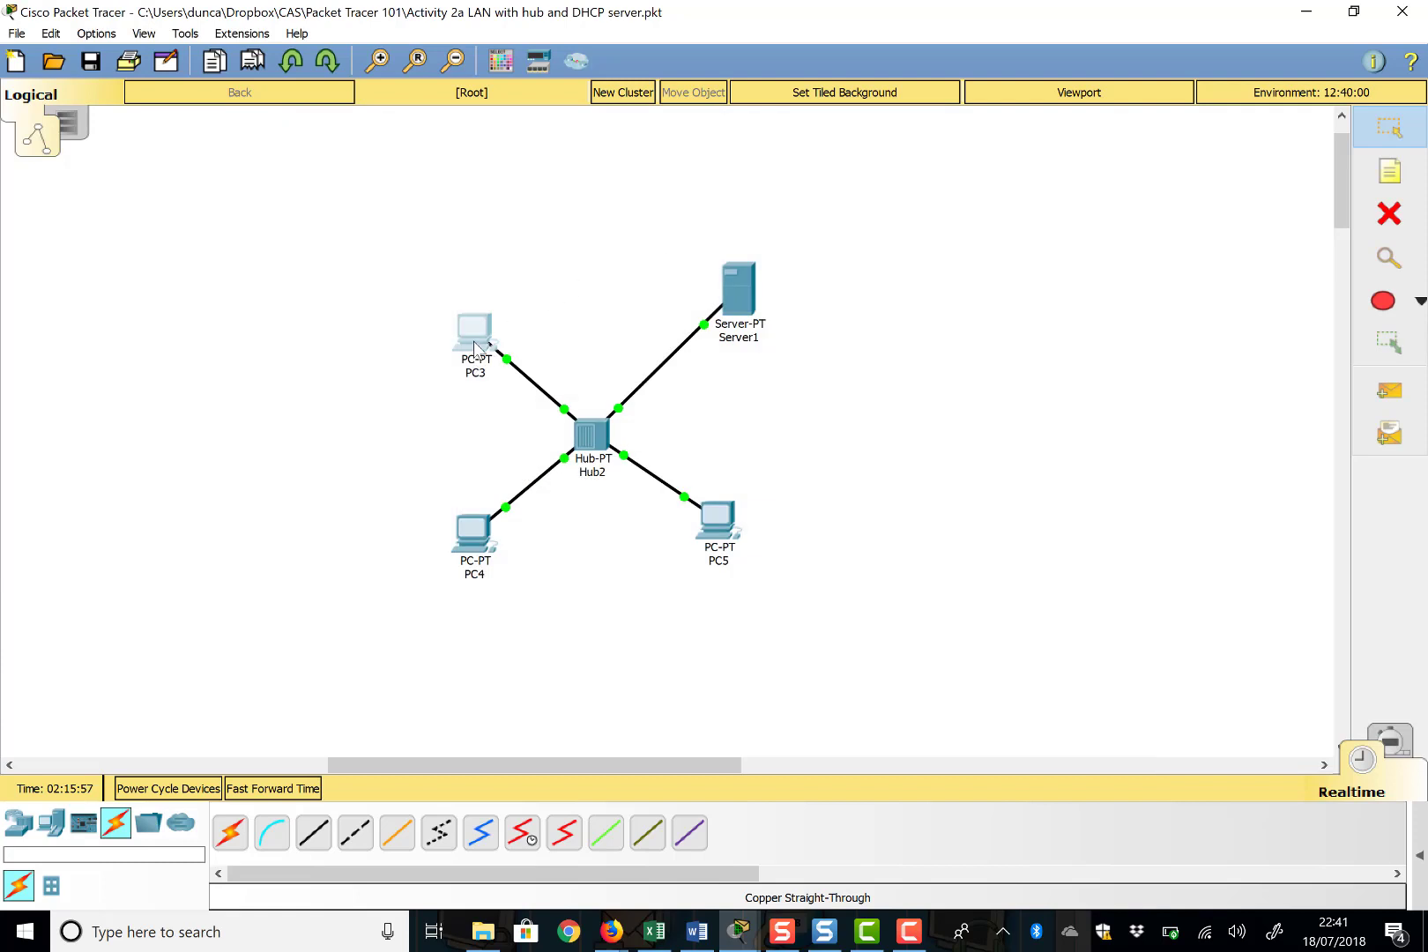
pyautogui.moveTo(474, 344)
pyautogui.moveTo(476, 544)
# Step: Switch to simulation mode and filter the event list to show only DHCP events
pyautogui.click(1397, 744)
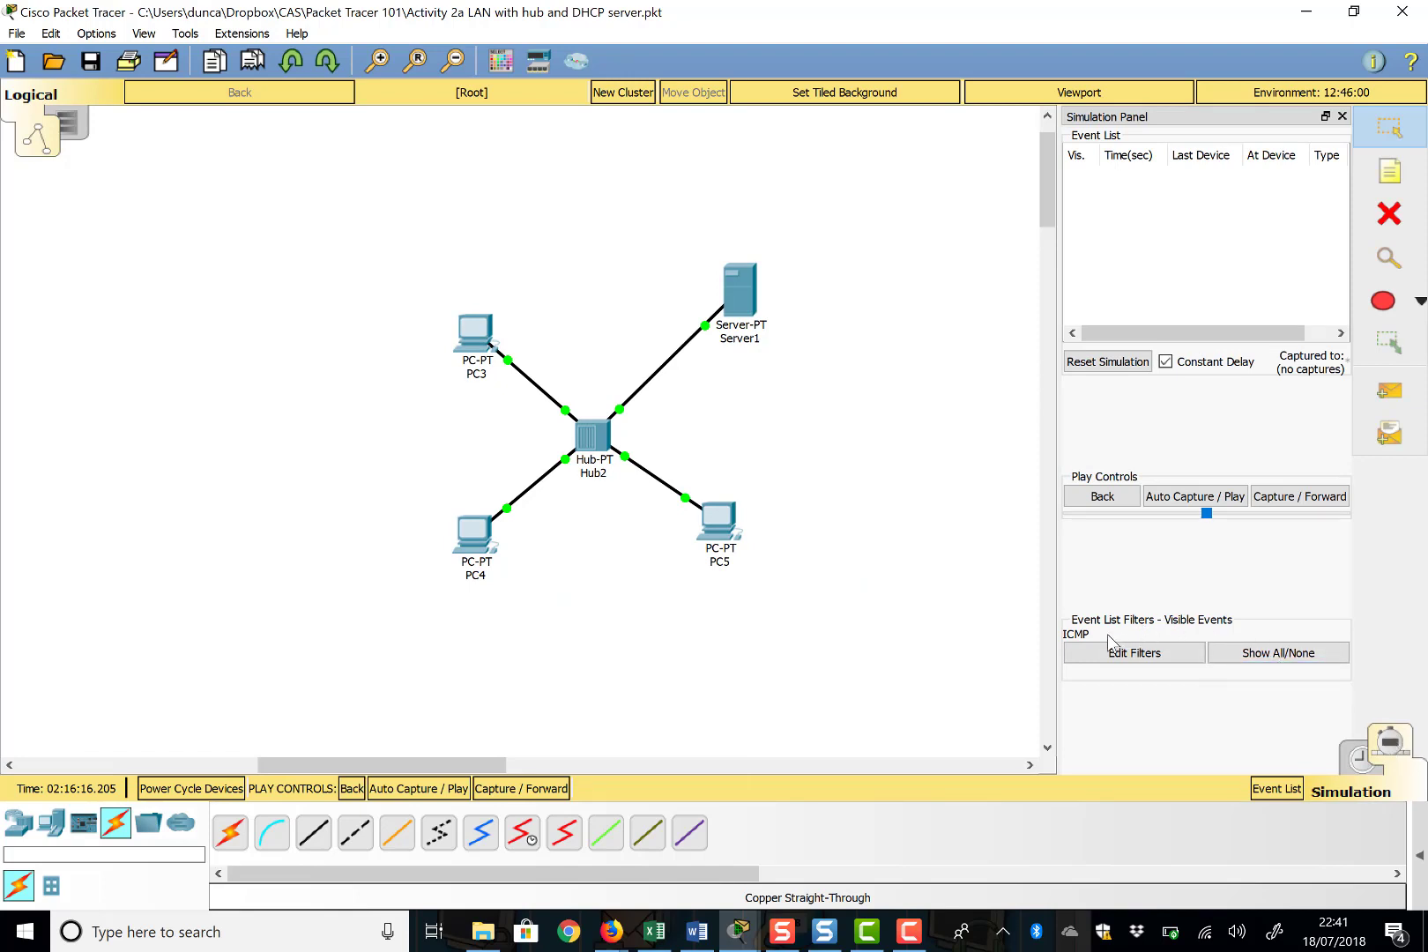
pyautogui.click(1281, 657)
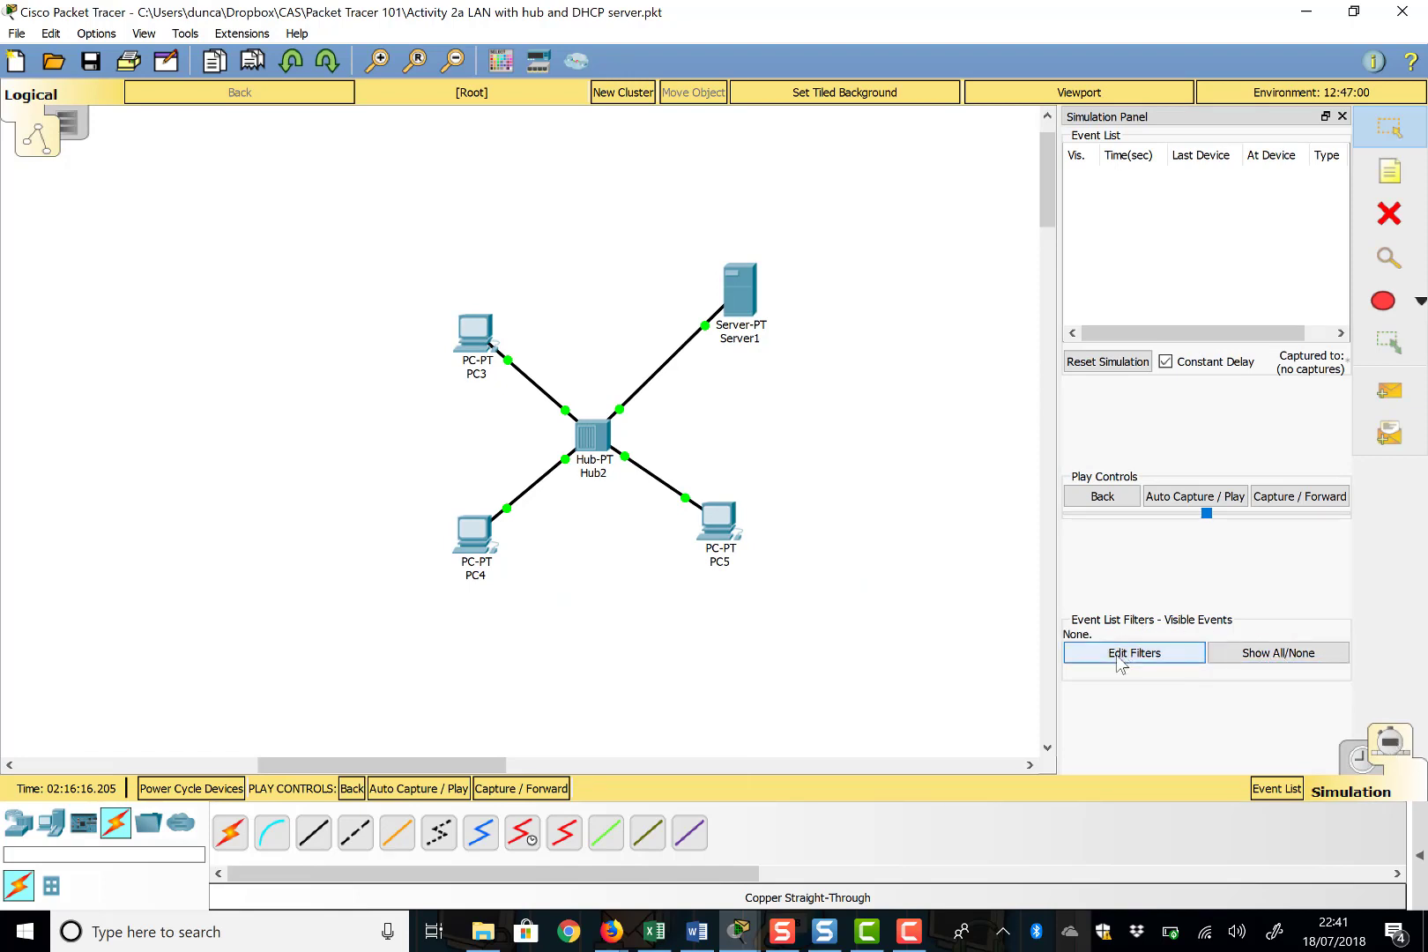
pyautogui.click(1121, 663)
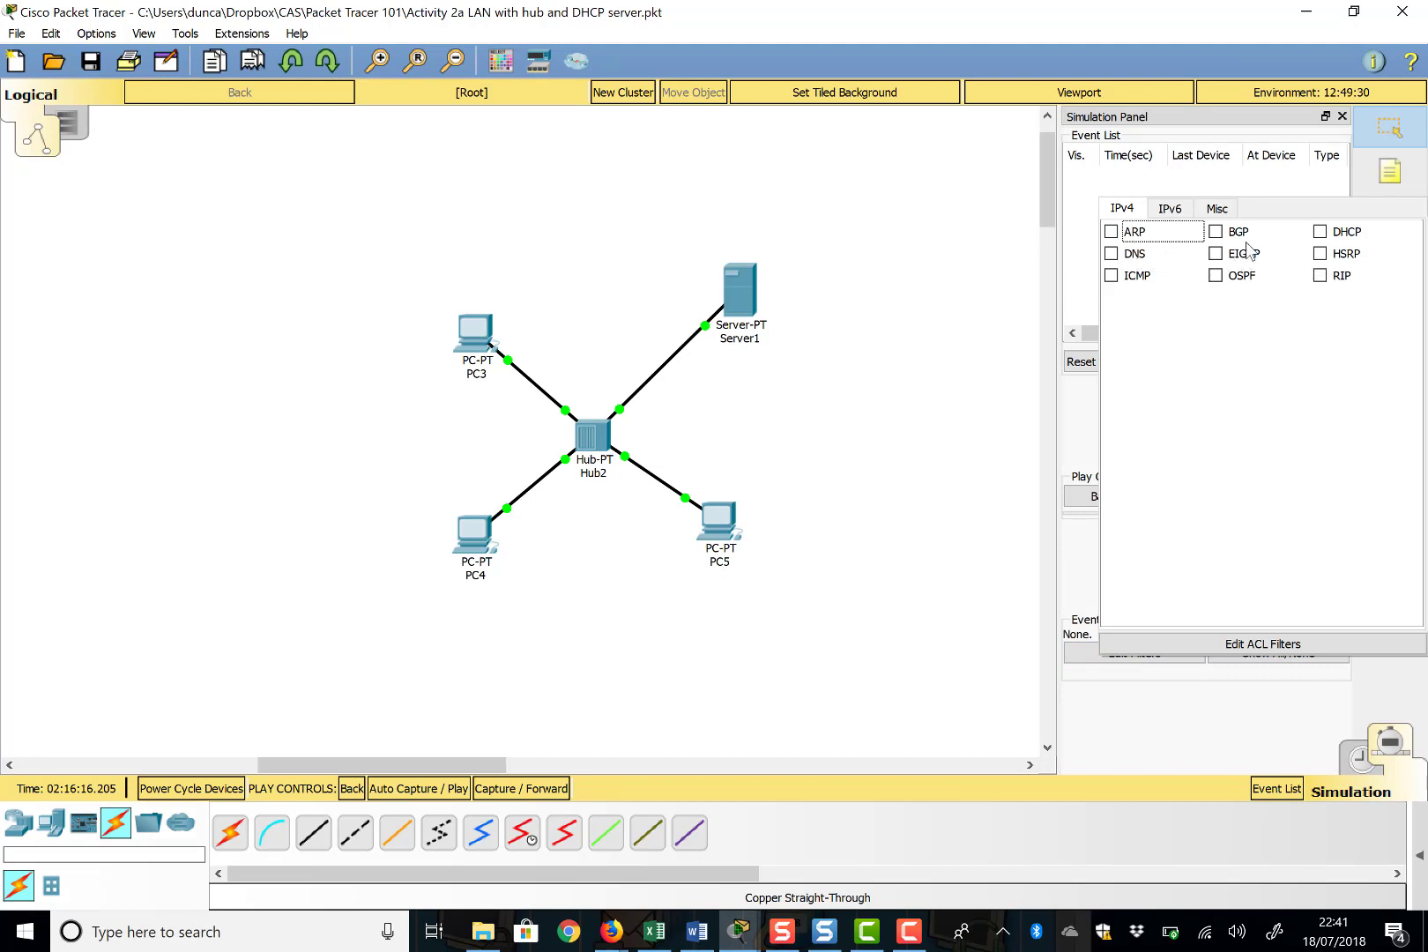
pyautogui.click(1329, 238)
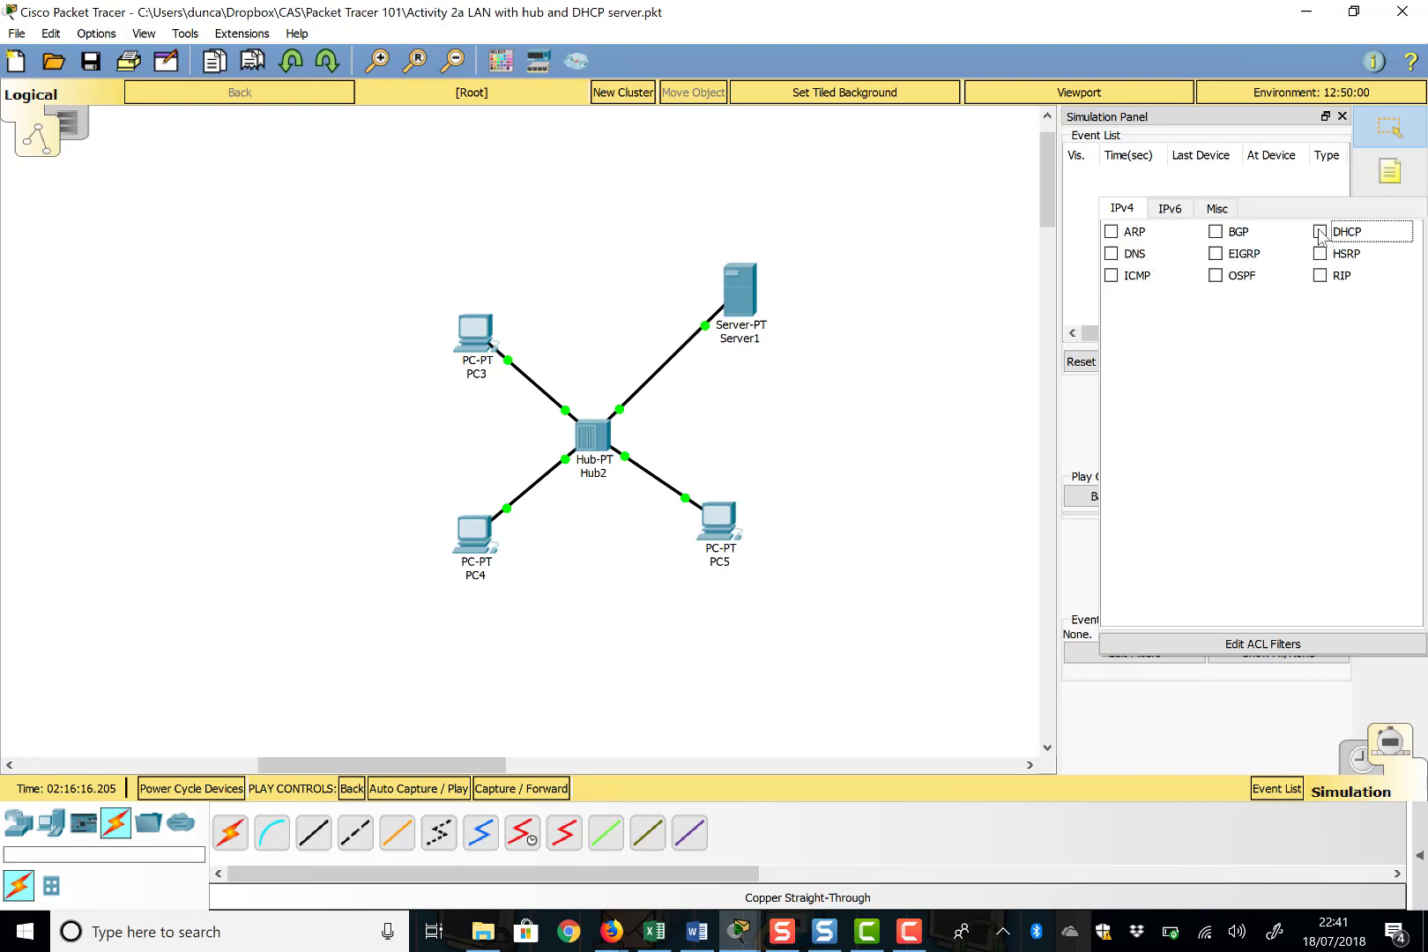
pyautogui.click(1184, 679)
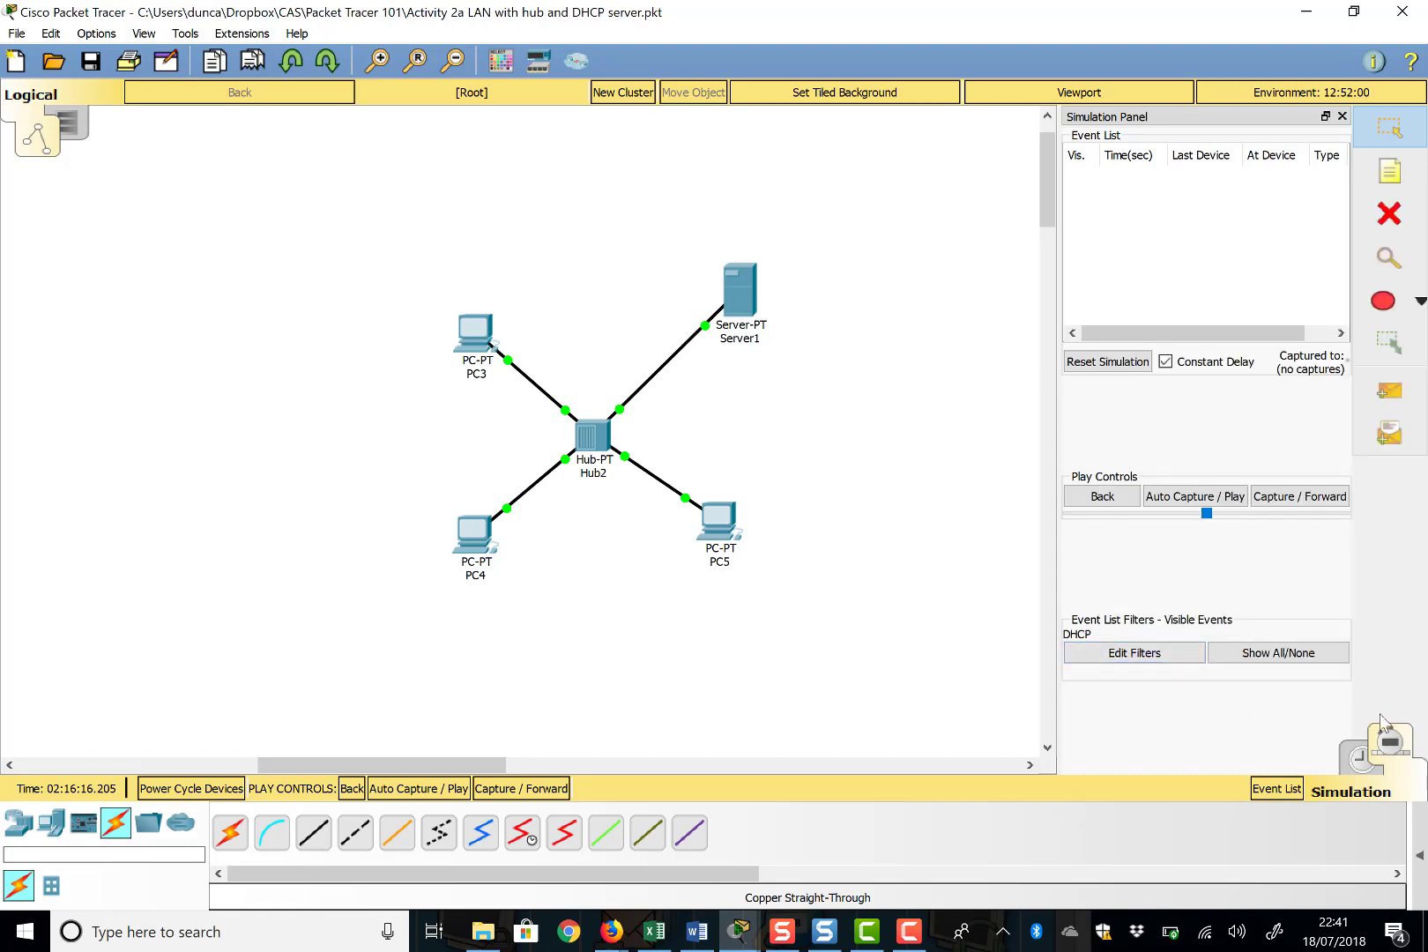
# Step: Set the IP configuration of PC4's FastEthernet0 interface to DHCP and move its window clear of the topology
pyautogui.click(474, 532)
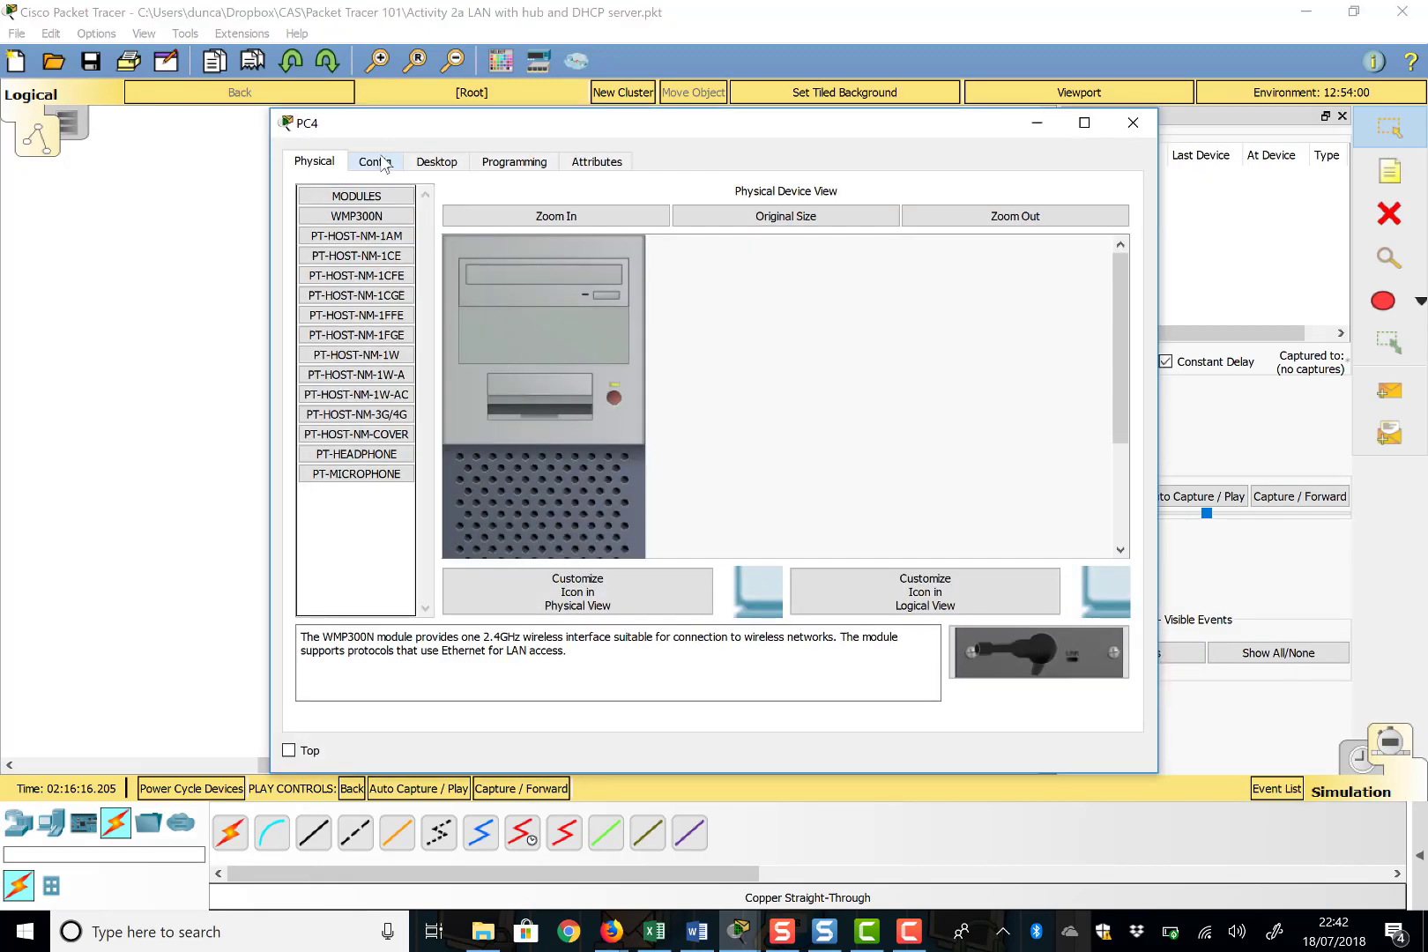
pyautogui.click(384, 163)
pyautogui.click(370, 276)
pyautogui.click(474, 318)
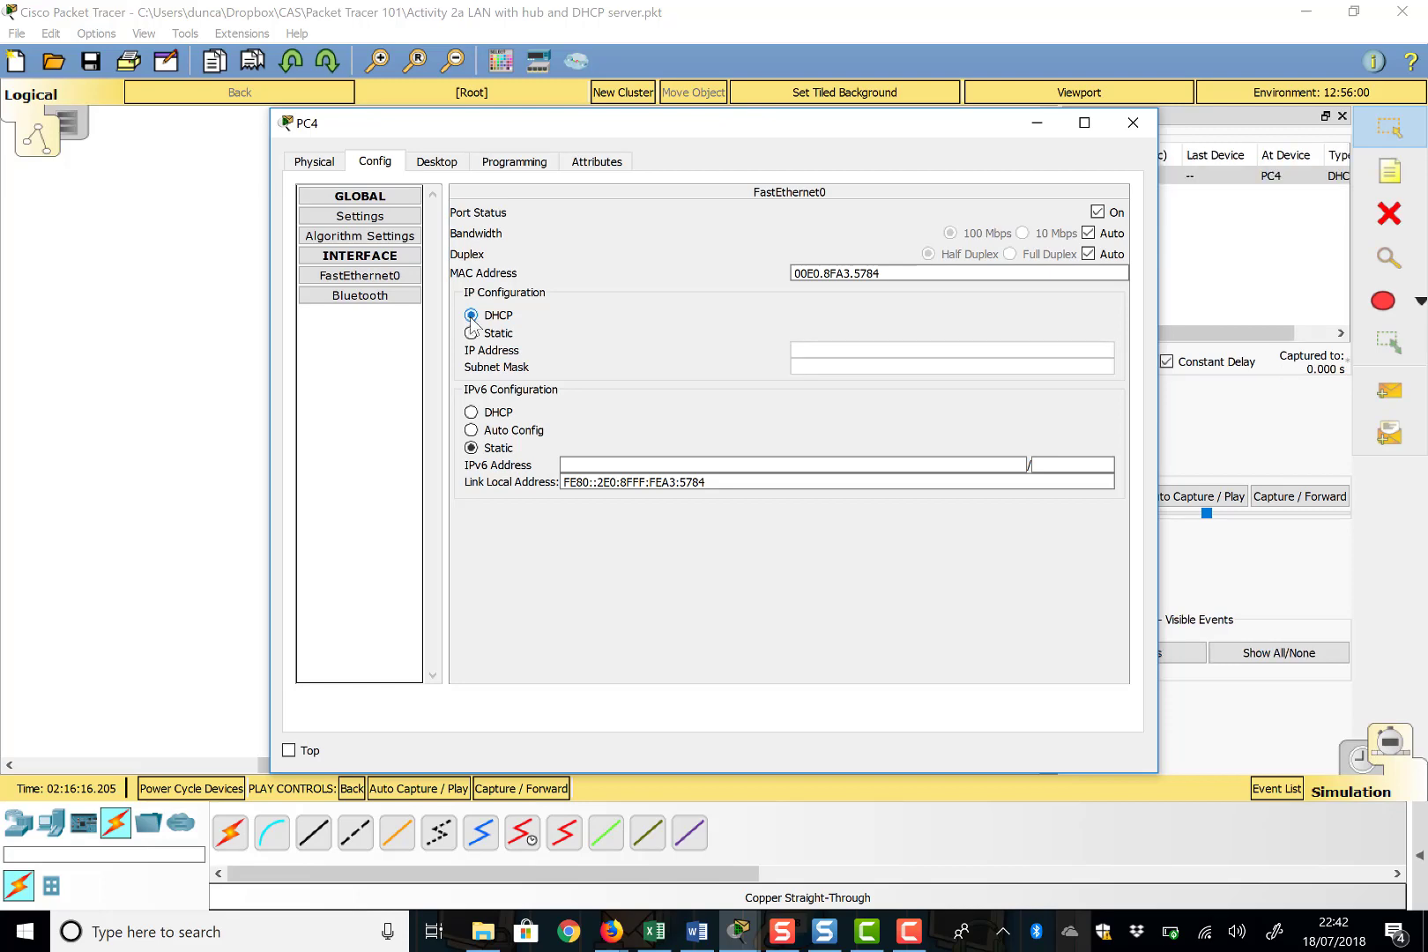
pyautogui.moveTo(670, 140); pyautogui.dragTo(533, 670)
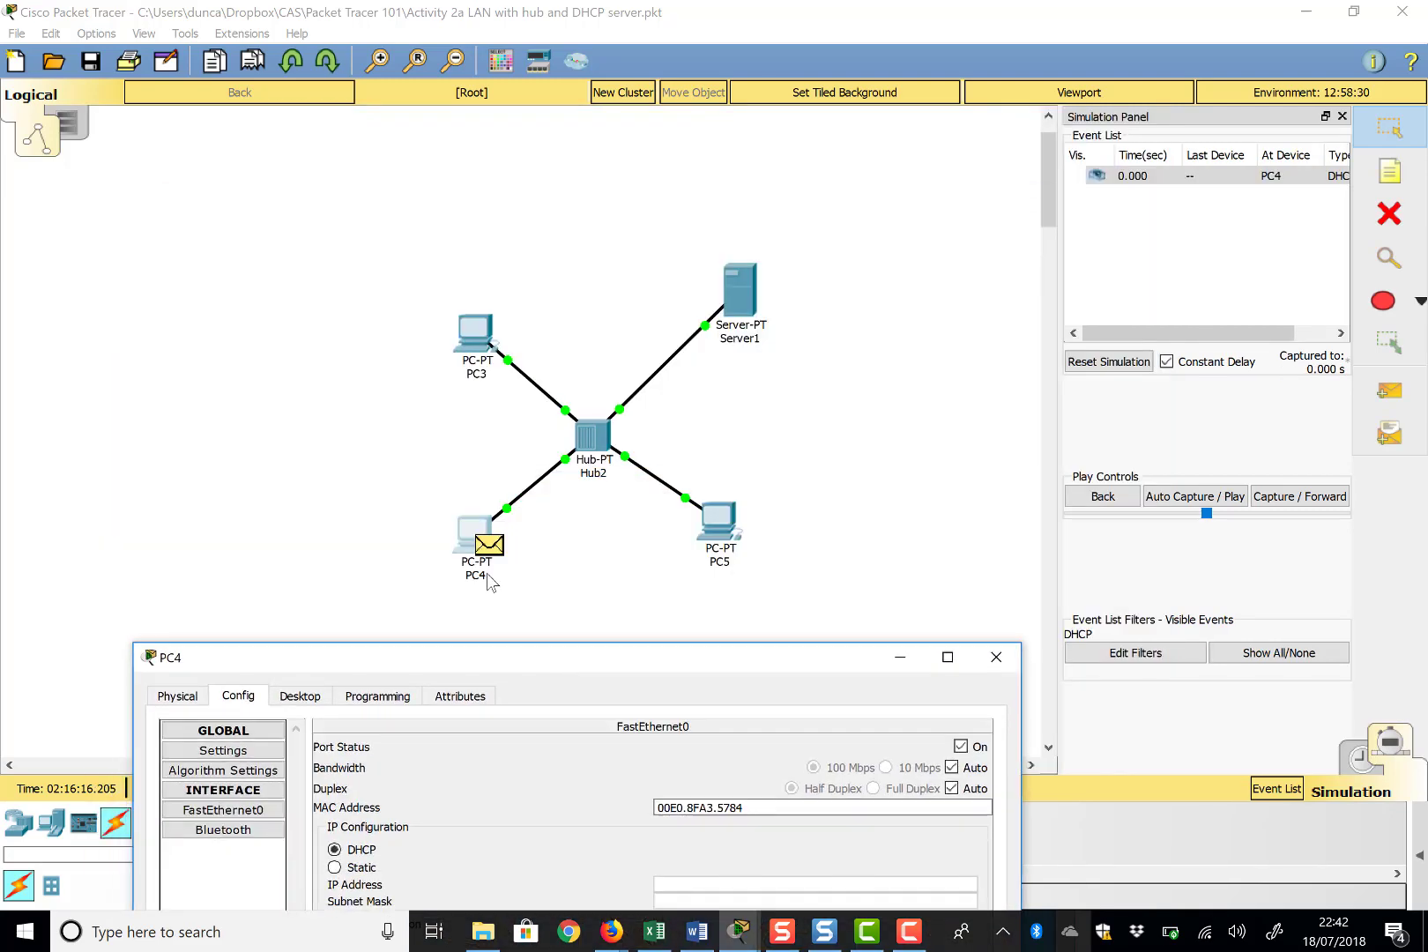
# Step: Examine the OSI layers and outbound PDU details of the DHCP packet waiting at PC4
pyautogui.click(488, 546)
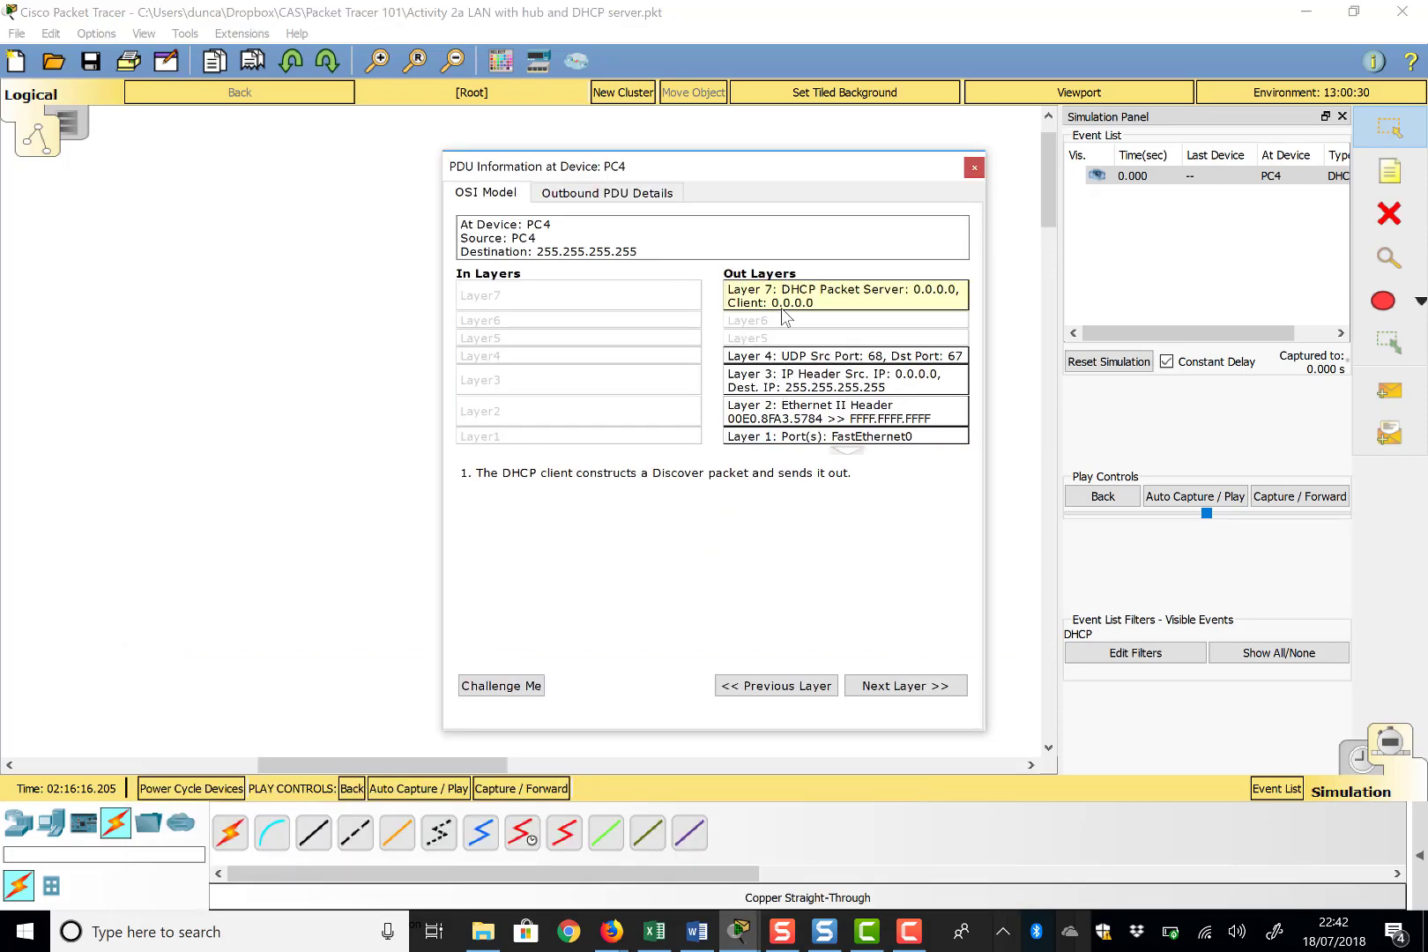
pyautogui.click(634, 194)
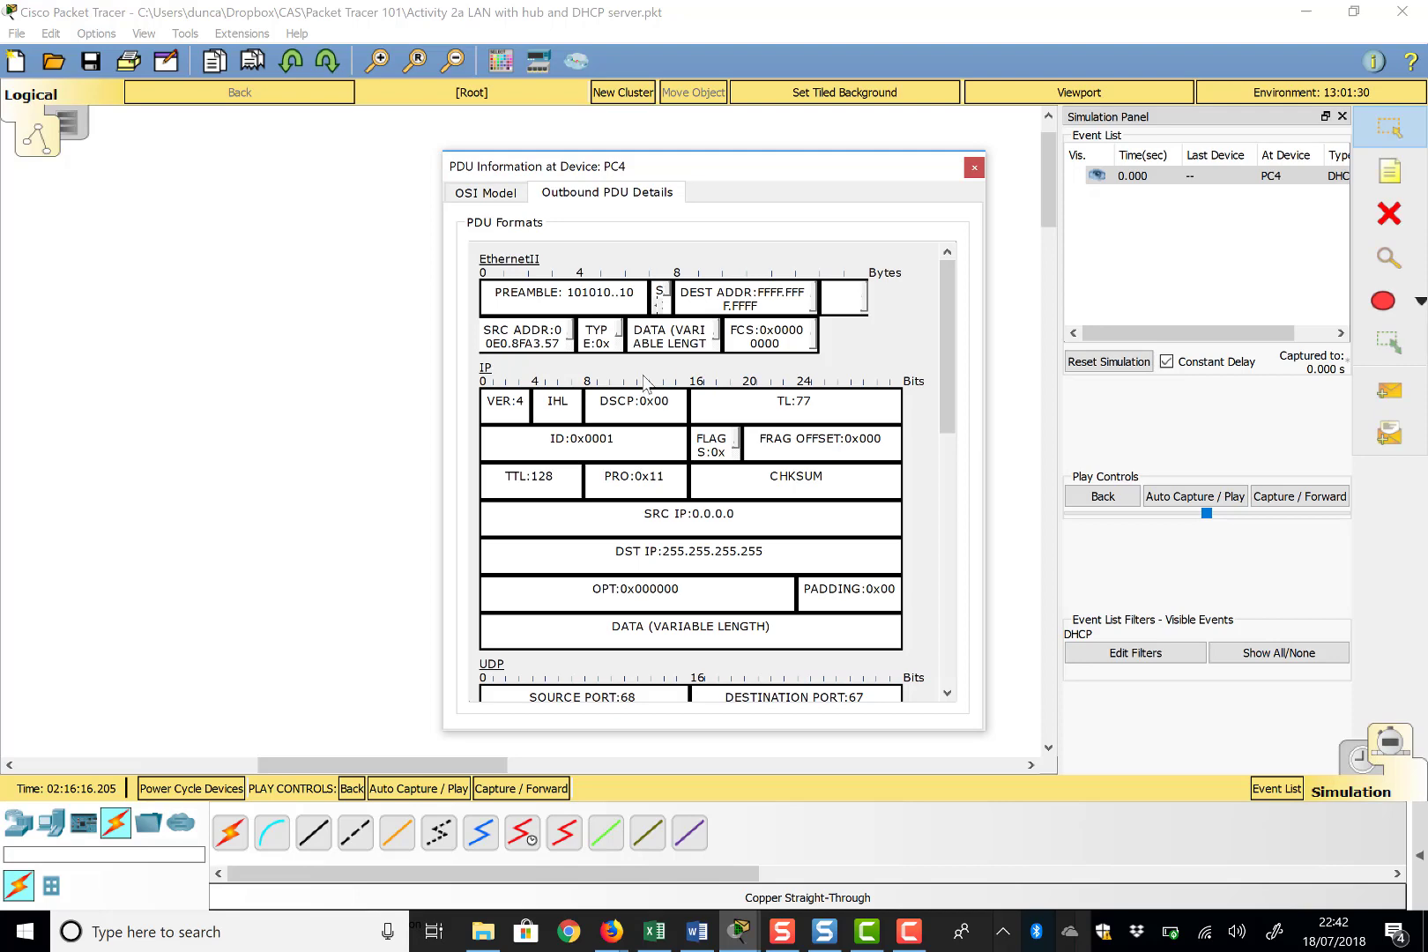
pyautogui.scroll(-10, 643, 443)
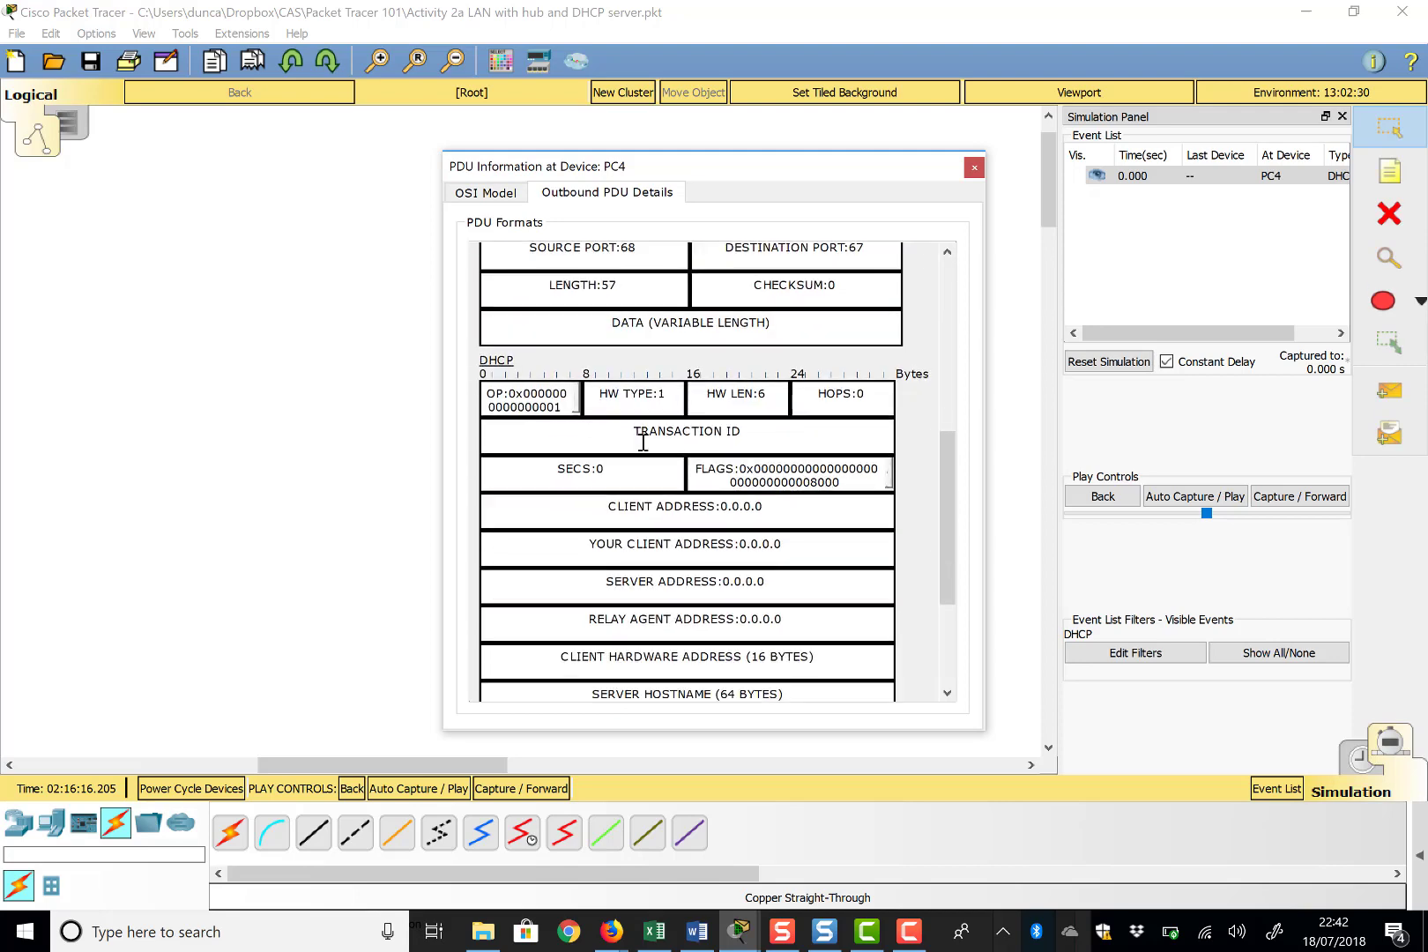
pyautogui.rightClick(644, 443)
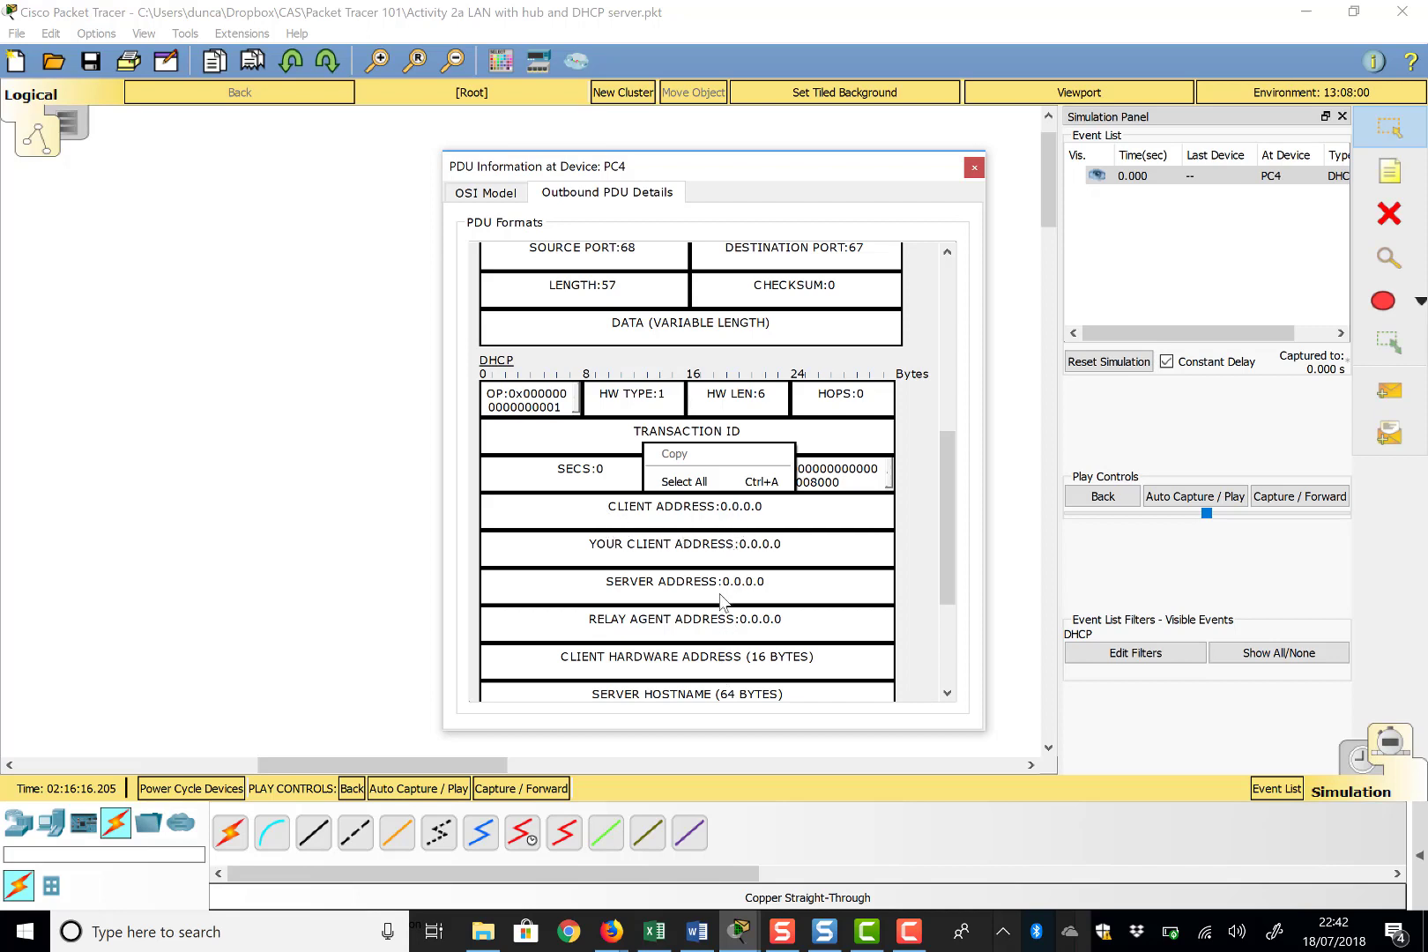
pyautogui.moveTo(948, 448); pyautogui.dragTo(945, 305)
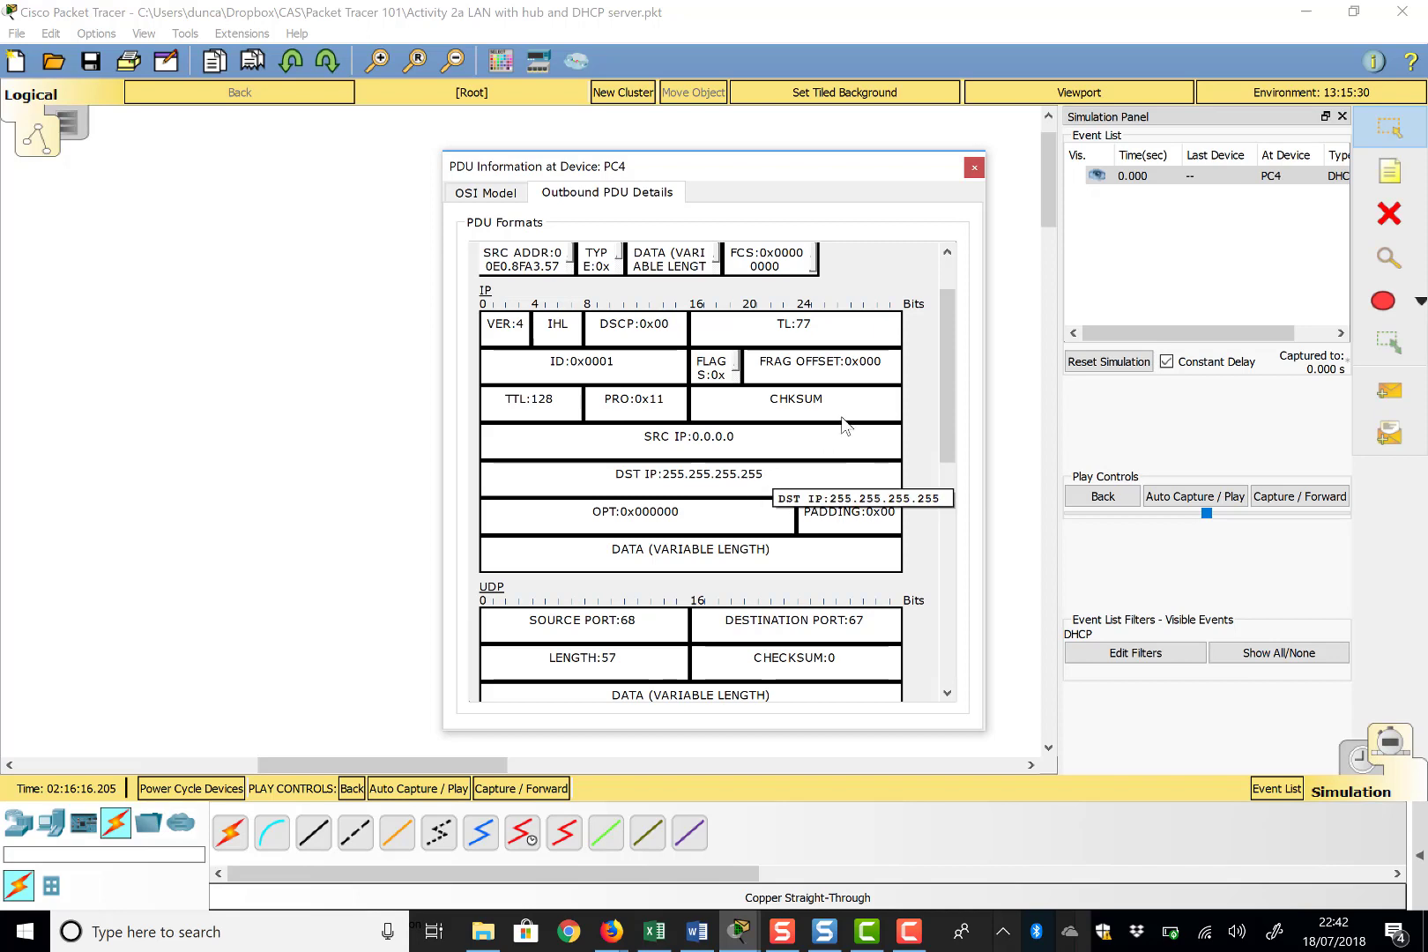
pyautogui.click(1015, 310)
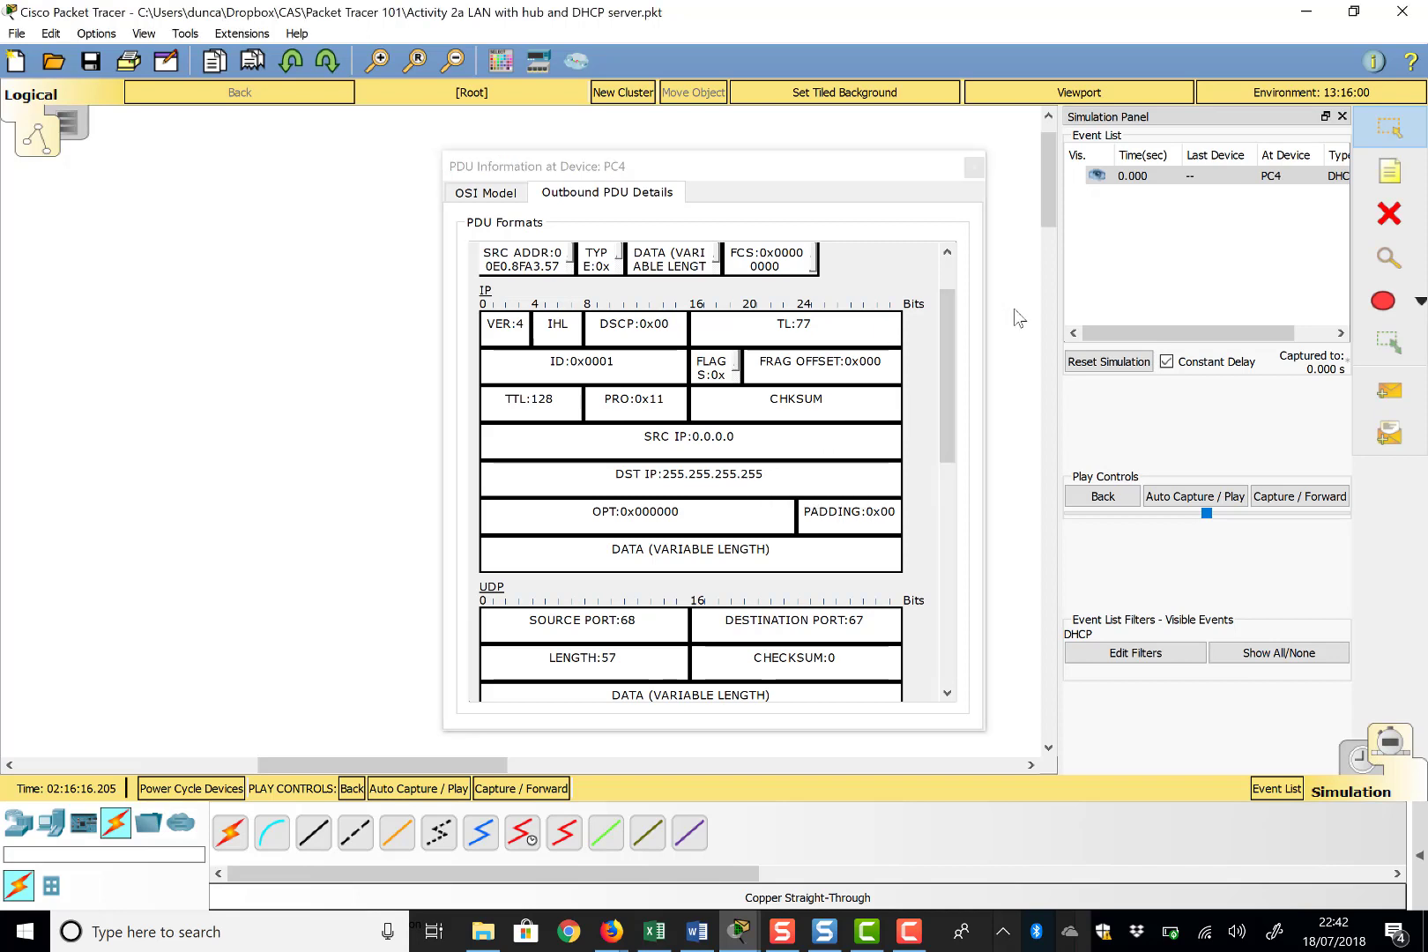
pyautogui.click(974, 167)
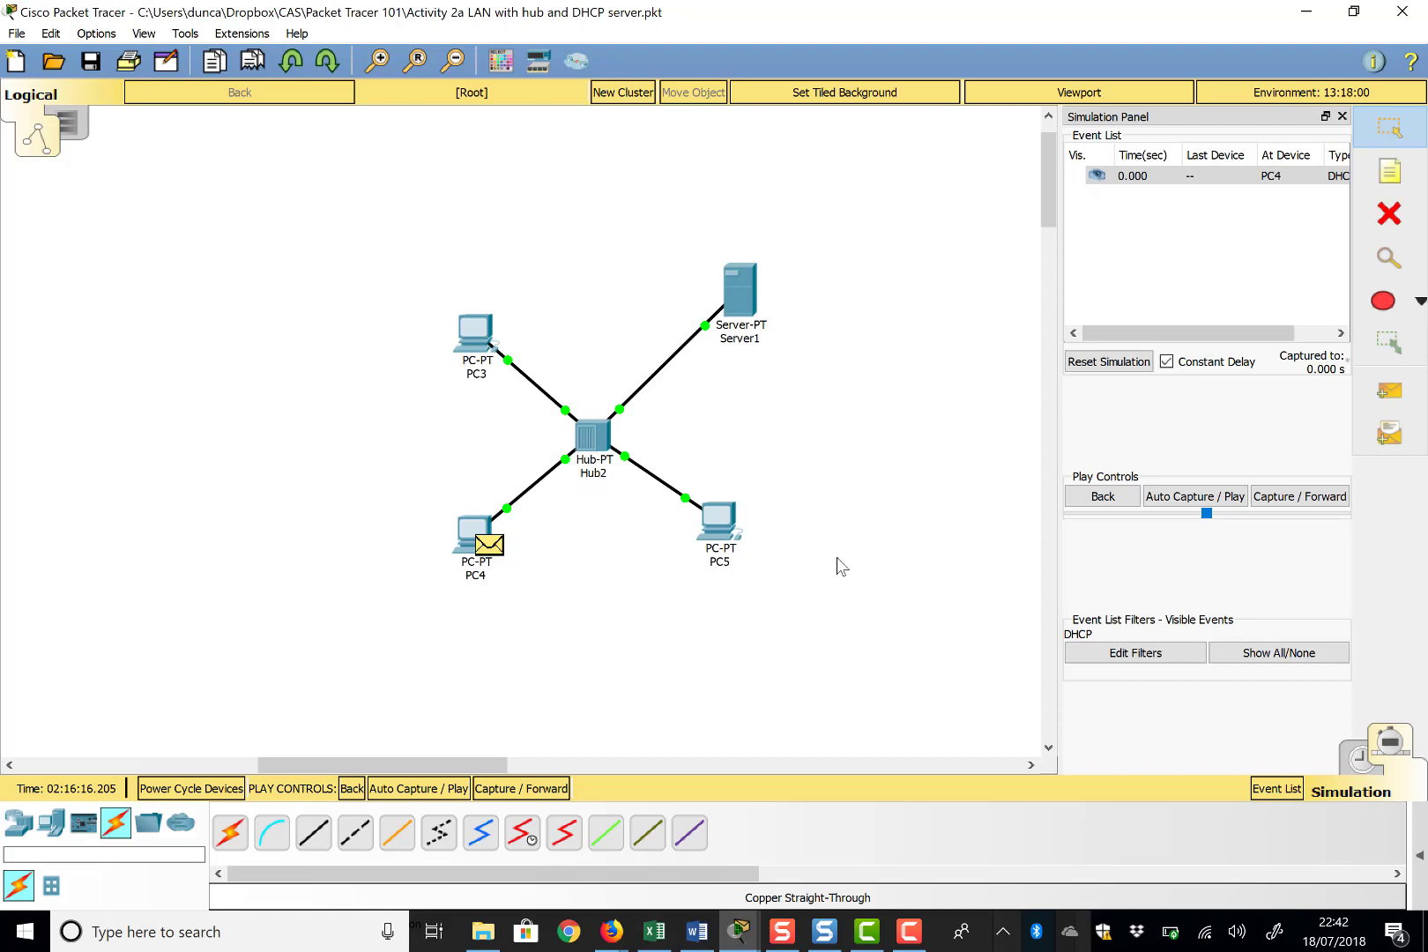
# Step: Advance the simulation three captures so the DHCP request reaches Server1 and its reply arrives at Hub2
pyautogui.click(1299, 496)
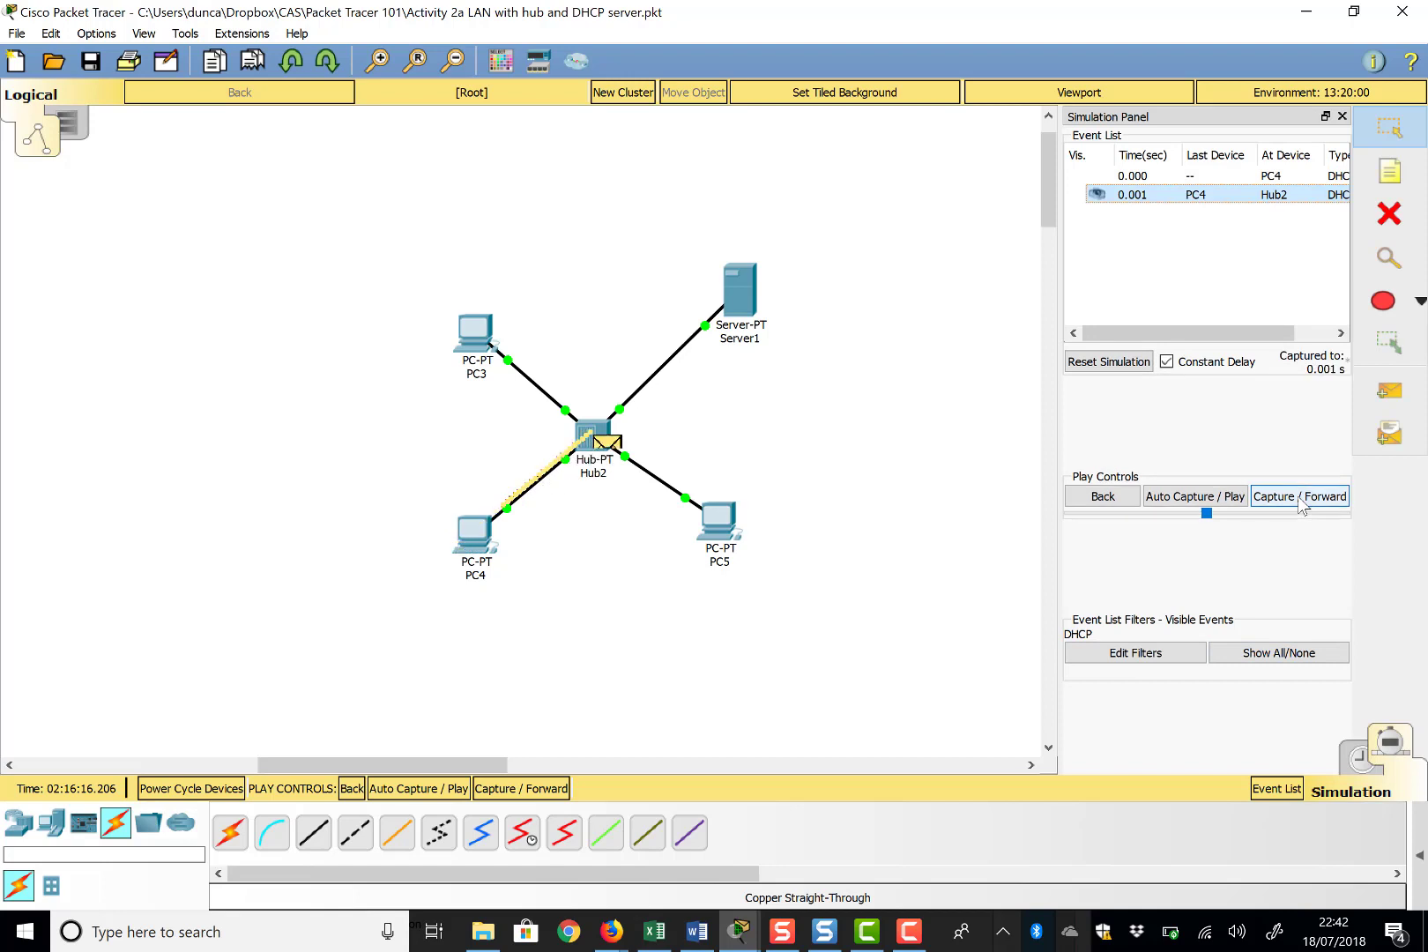
pyautogui.click(1299, 496)
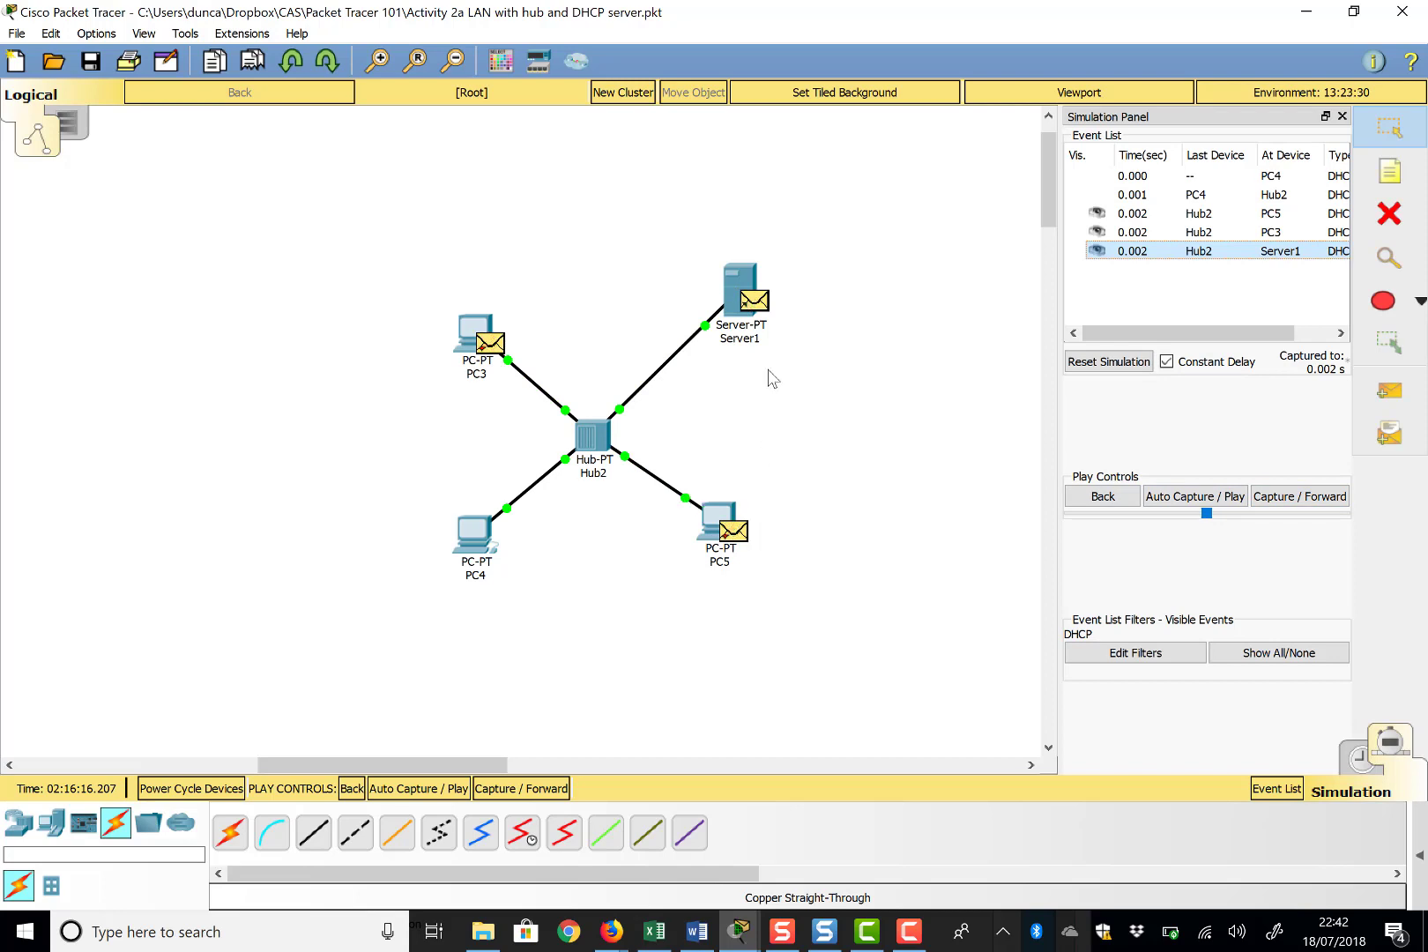
pyautogui.click(1316, 502)
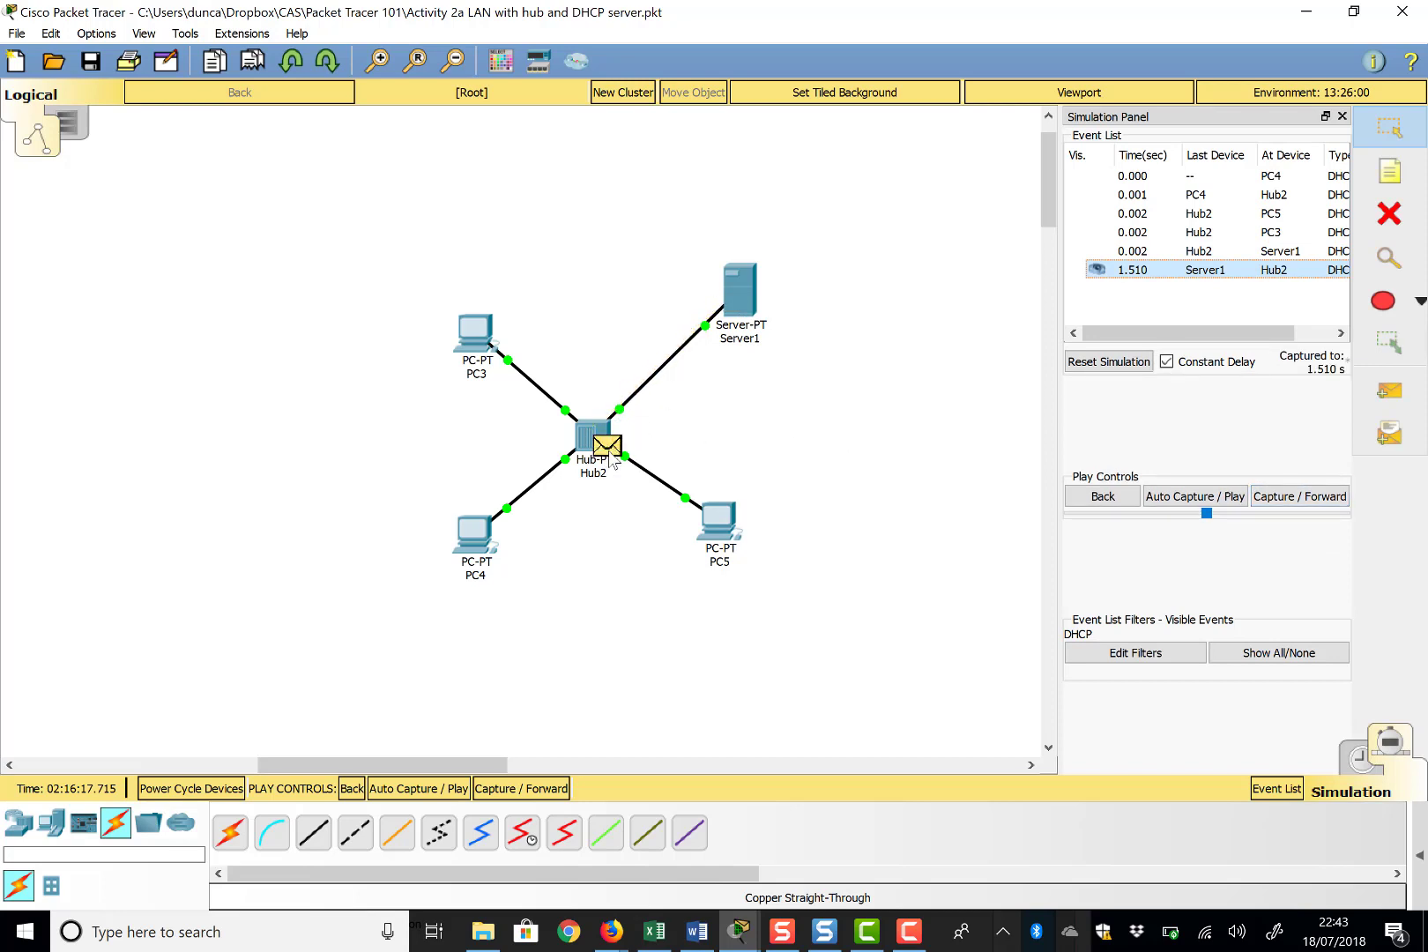
# Step: Examine the outbound PDU details of Server1's DHCP reply at Hub2, covering the IP, UDP and DHCP fields, and close them
pyautogui.click(611, 455)
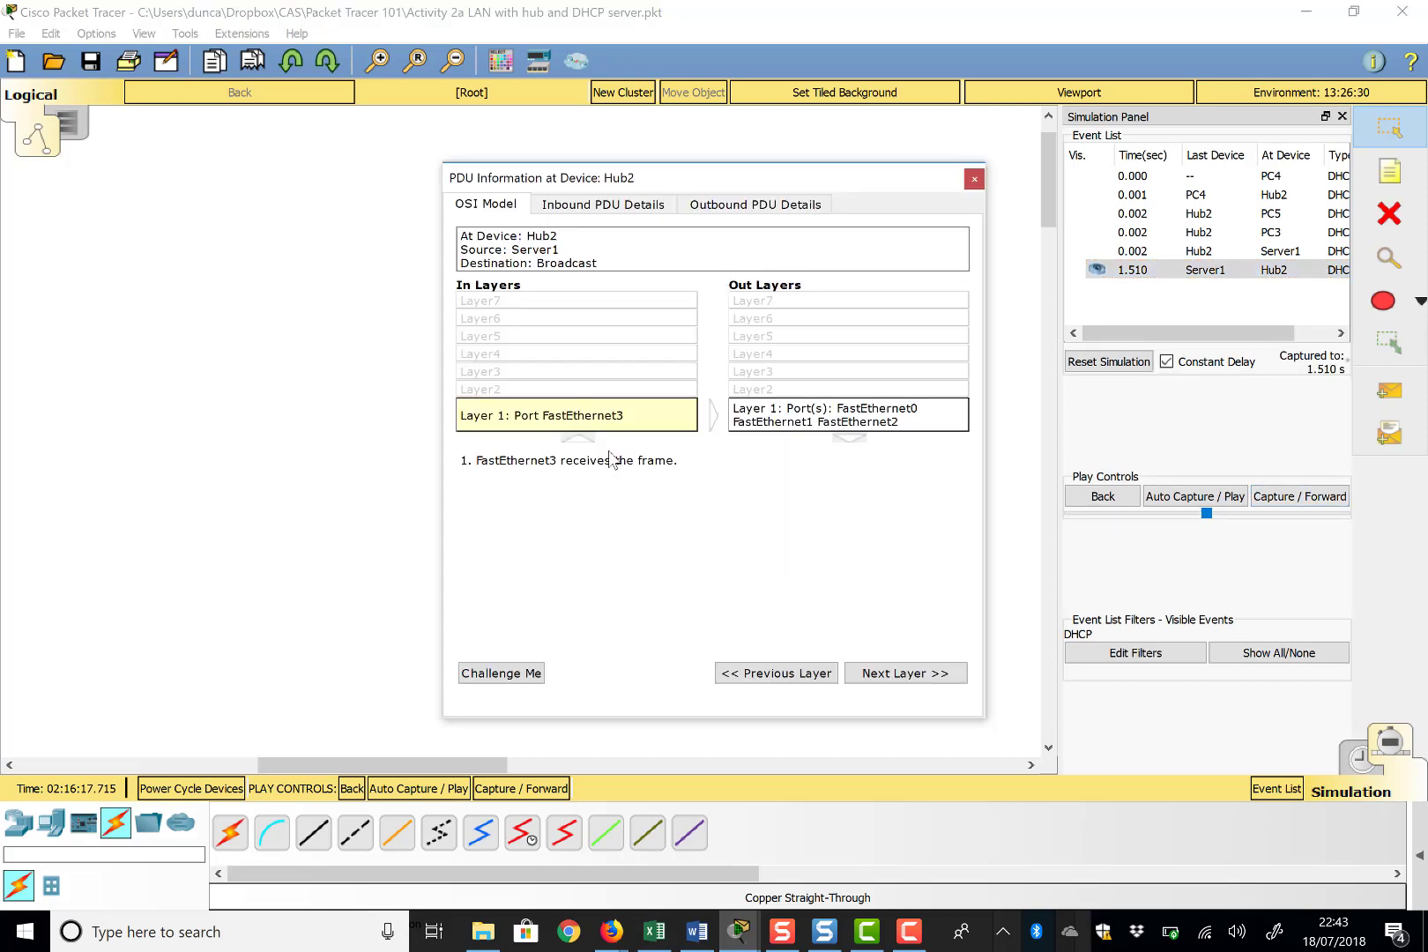
pyautogui.click(722, 206)
pyautogui.scroll(-1, 665, 488)
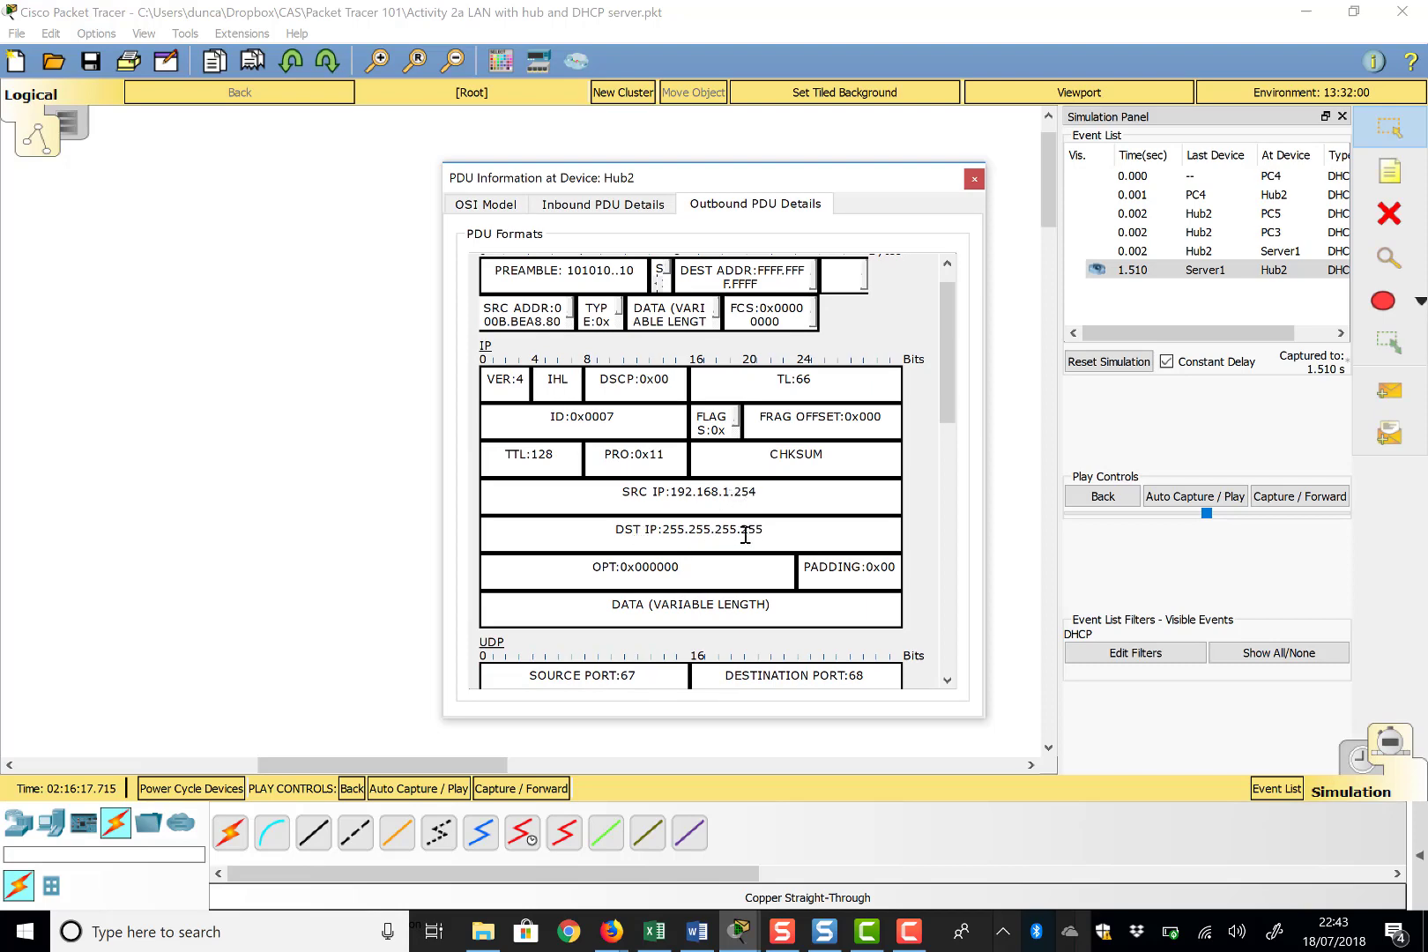
pyautogui.scroll(-8, 745, 534)
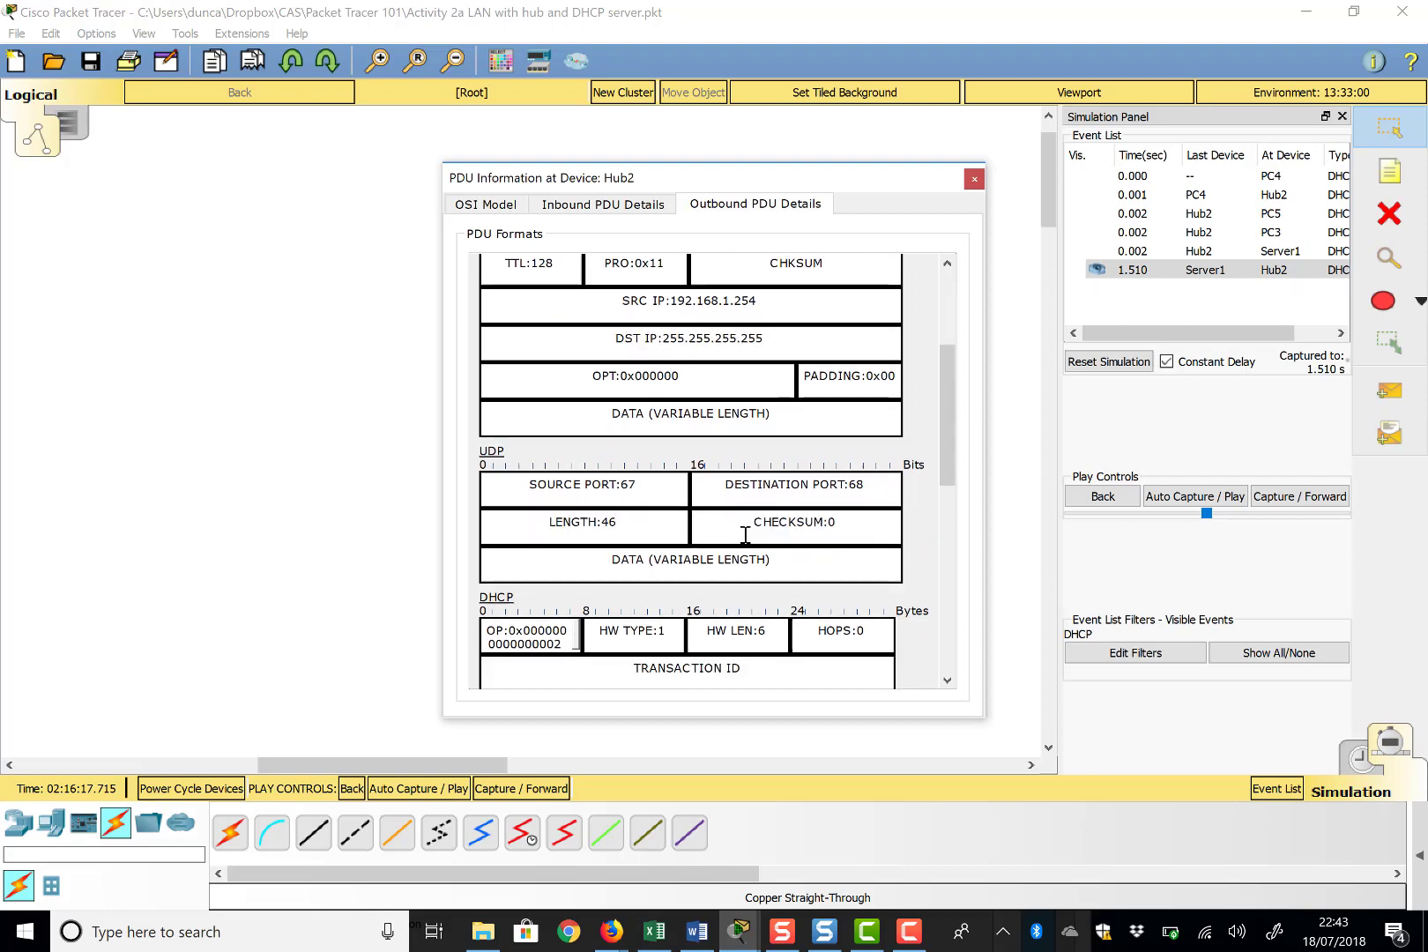
pyautogui.scroll(-5, 745, 534)
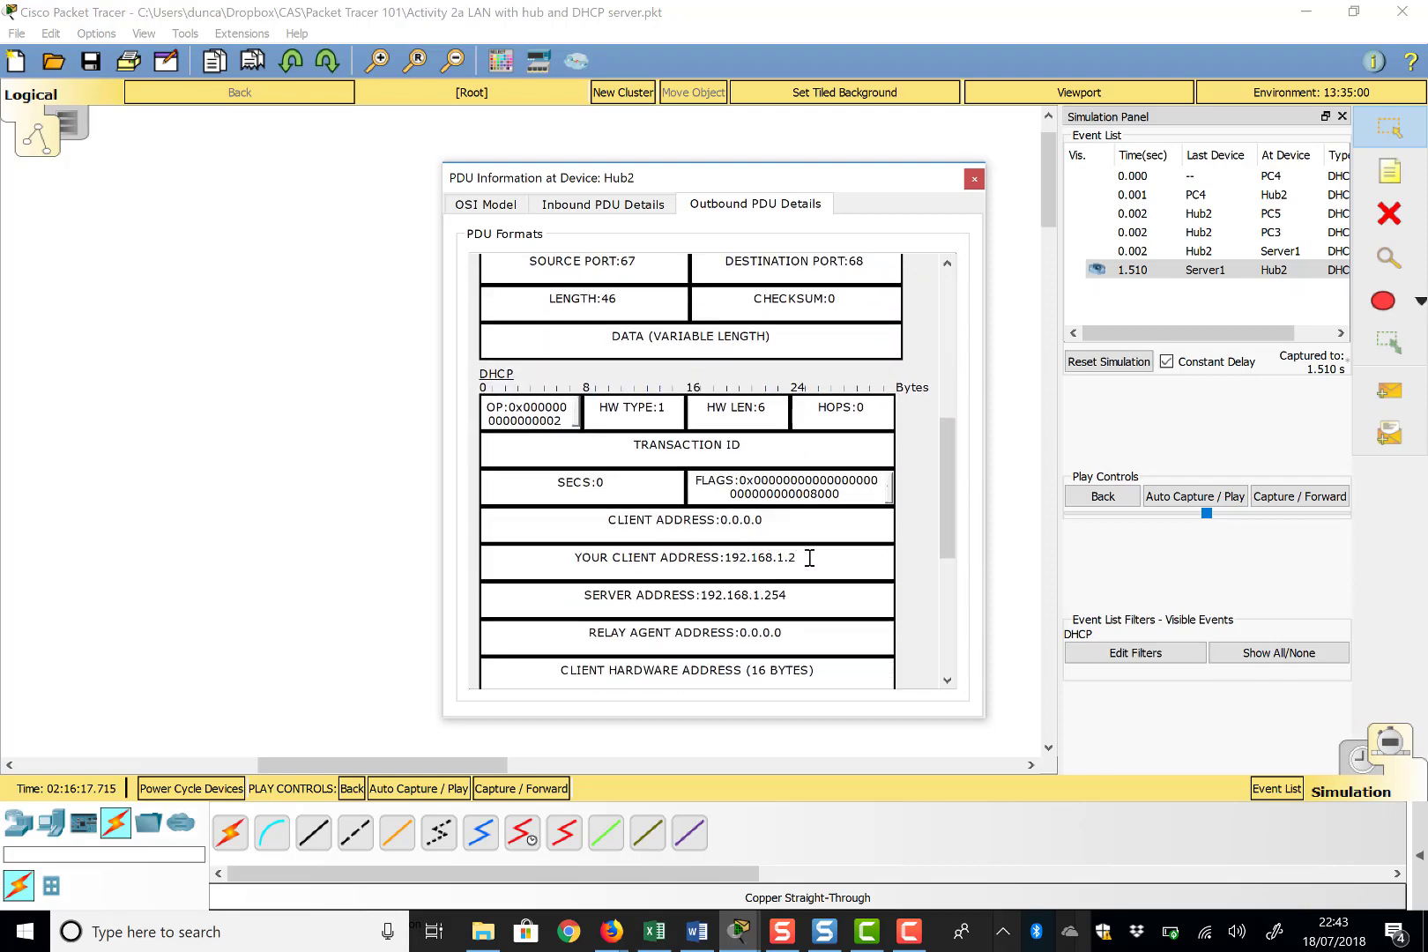
pyautogui.scroll(-1, 813, 557)
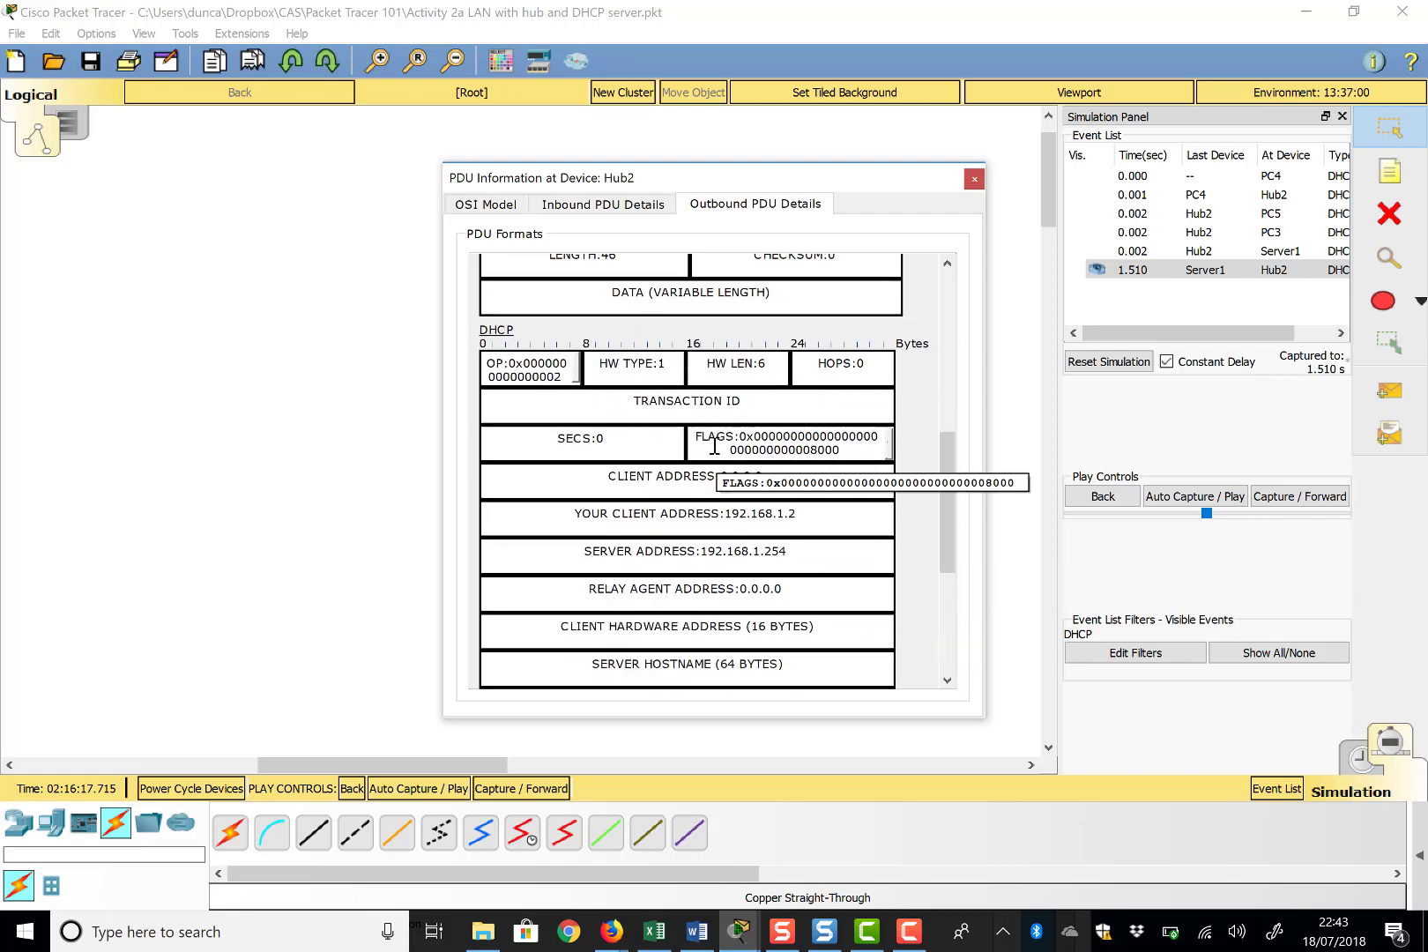
pyautogui.scroll(3, 714, 445)
pyautogui.scroll(2, 714, 445)
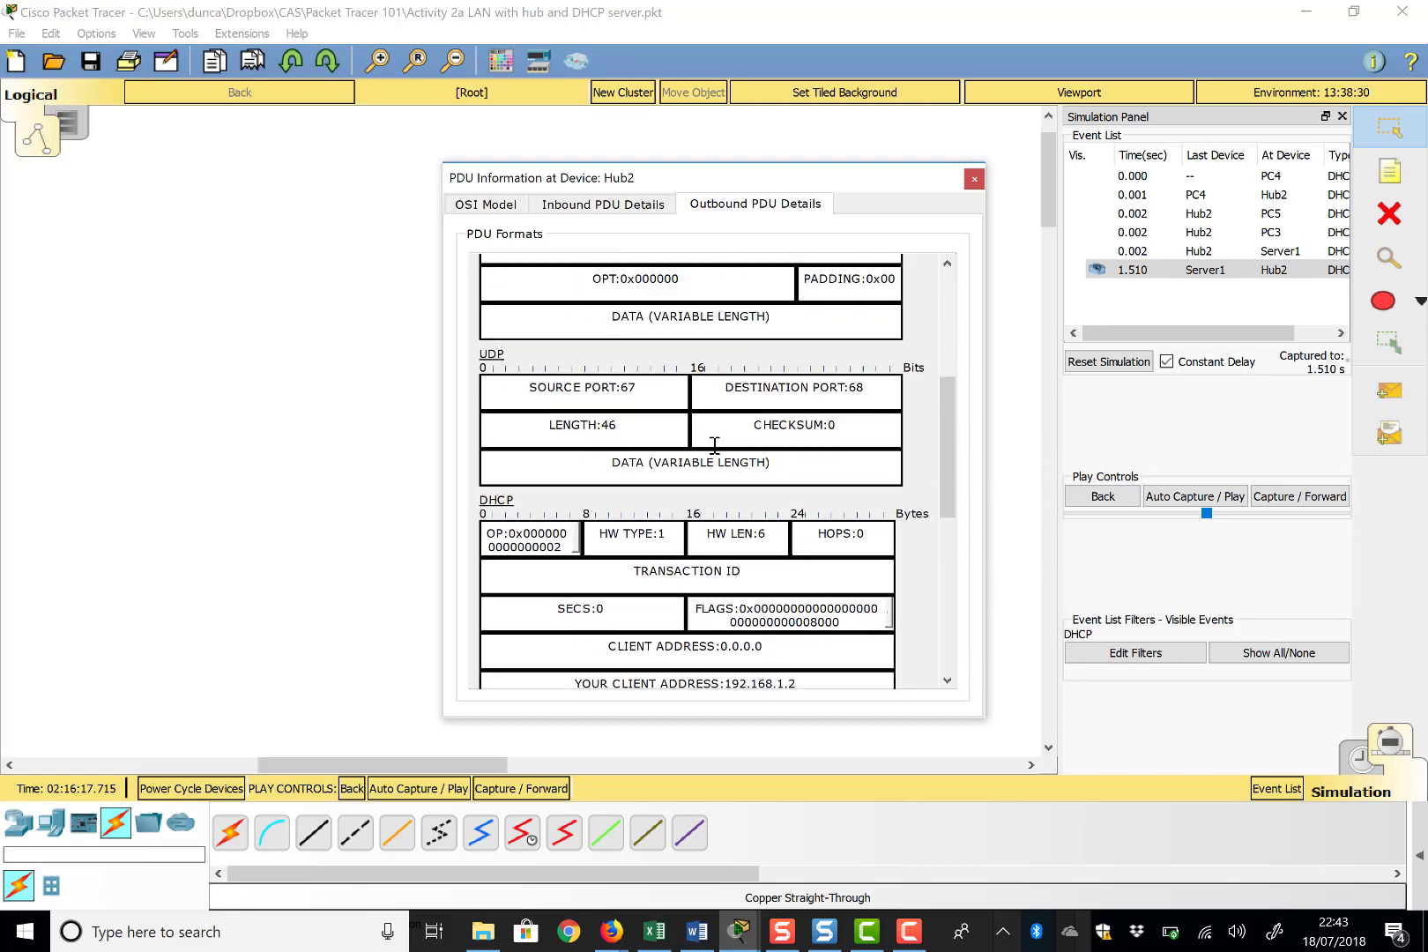
pyautogui.scroll(3, 705, 393)
pyautogui.rightClick(704, 393)
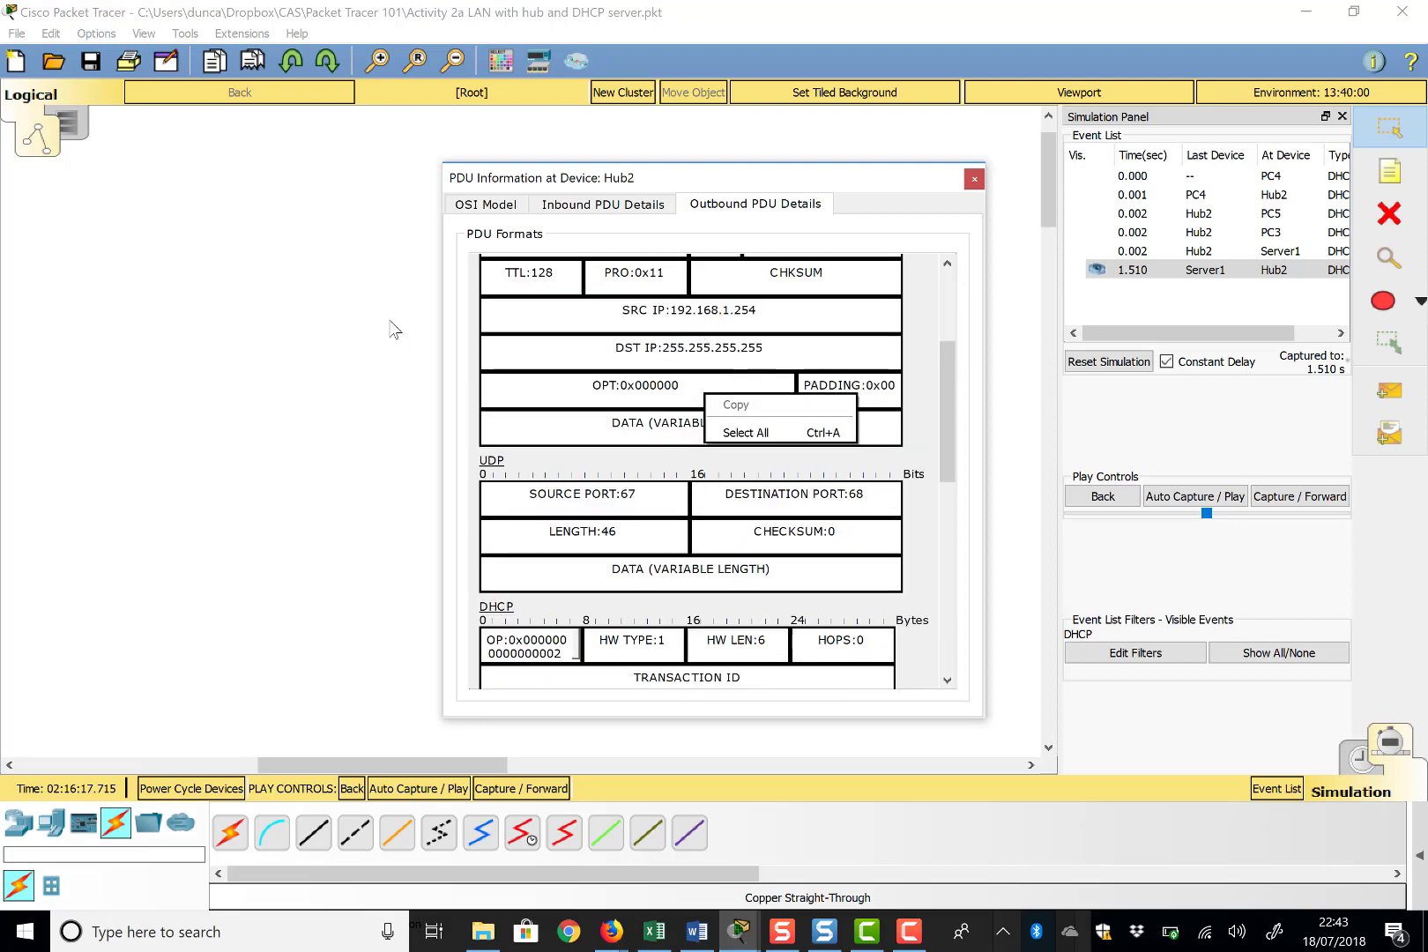
pyautogui.click(973, 184)
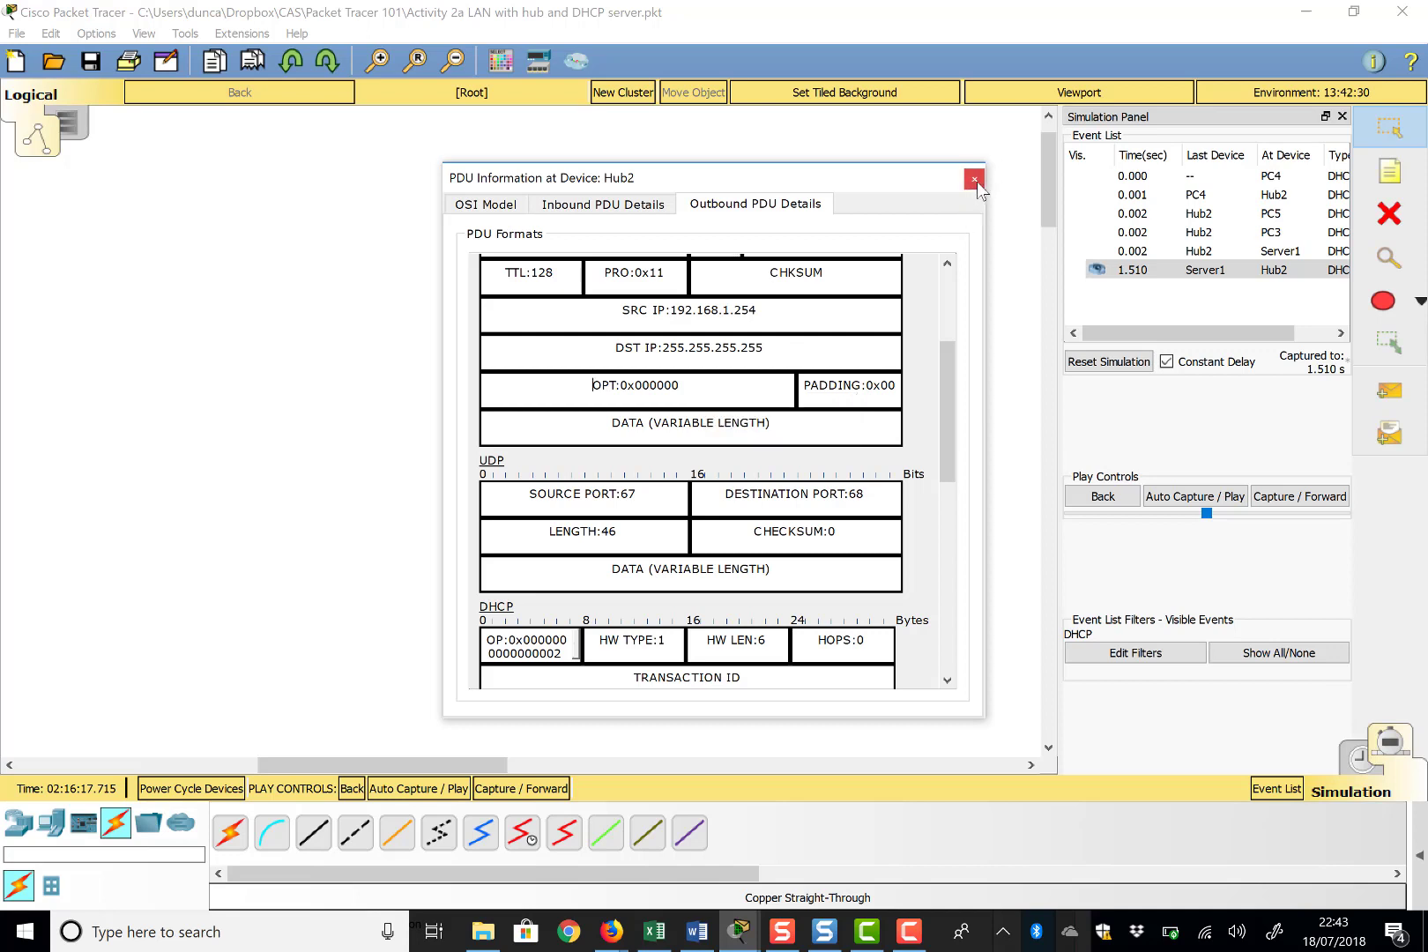
pyautogui.click(975, 181)
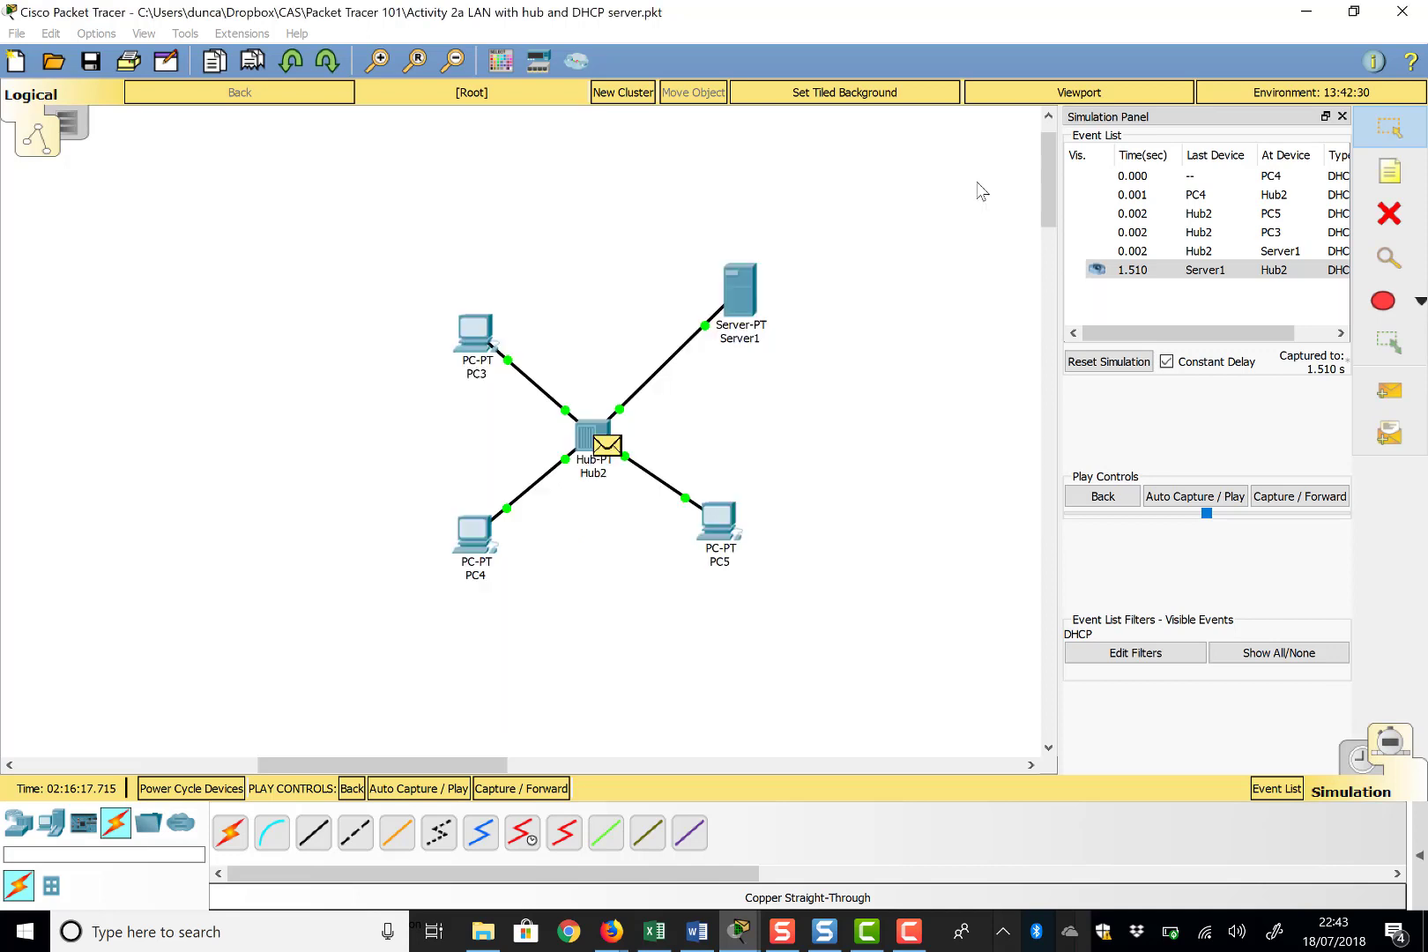
# Step: Advance the simulation four captures so PC4's follow-up request reaches Server1 and the server's second reply arrives at Hub2
pyautogui.click(1280, 503)
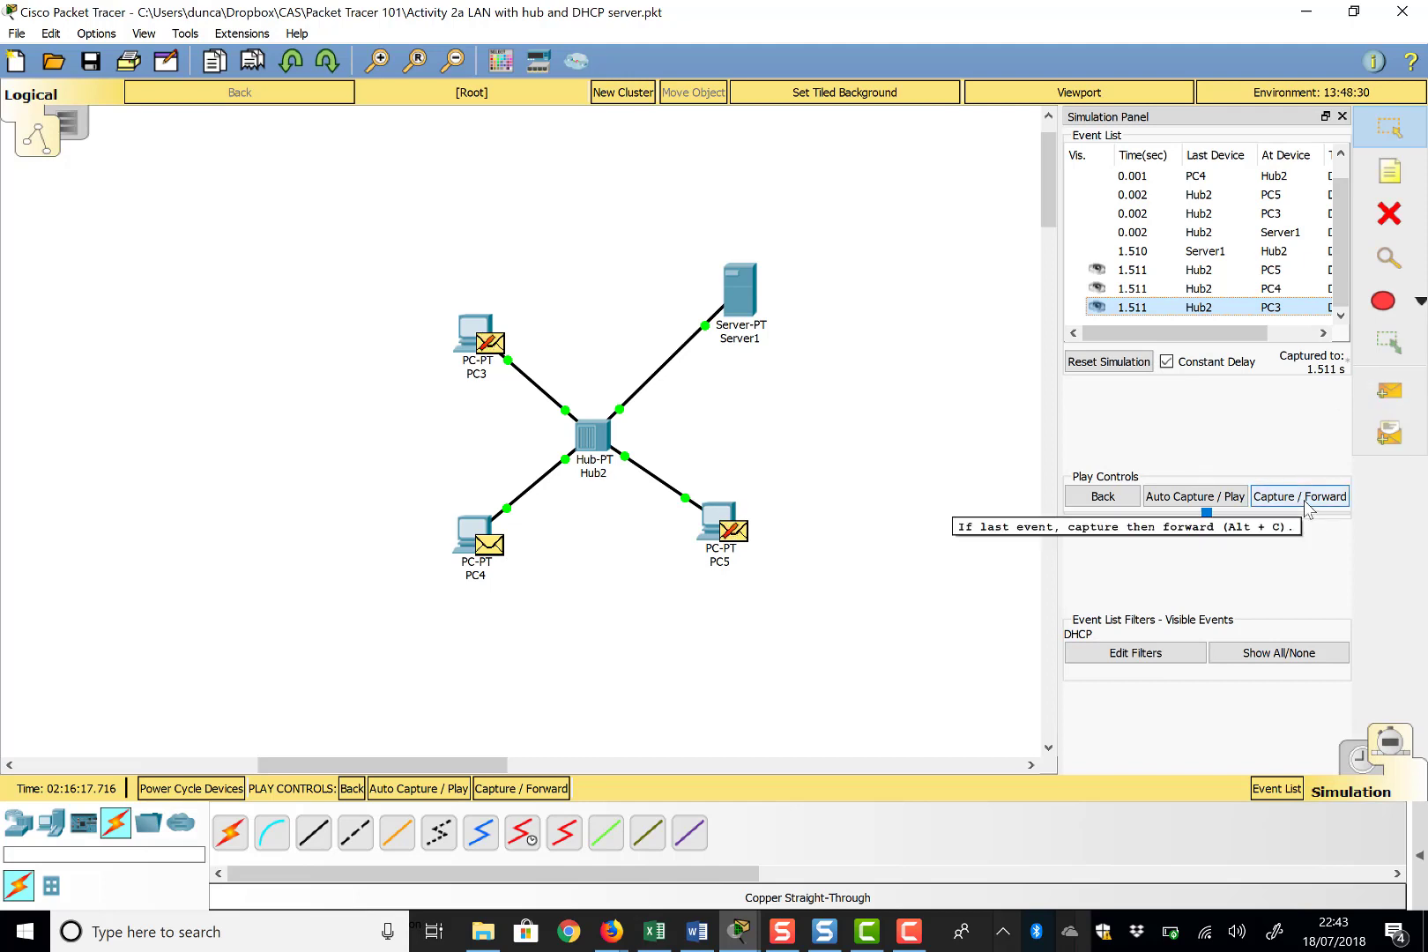
pyautogui.click(1306, 498)
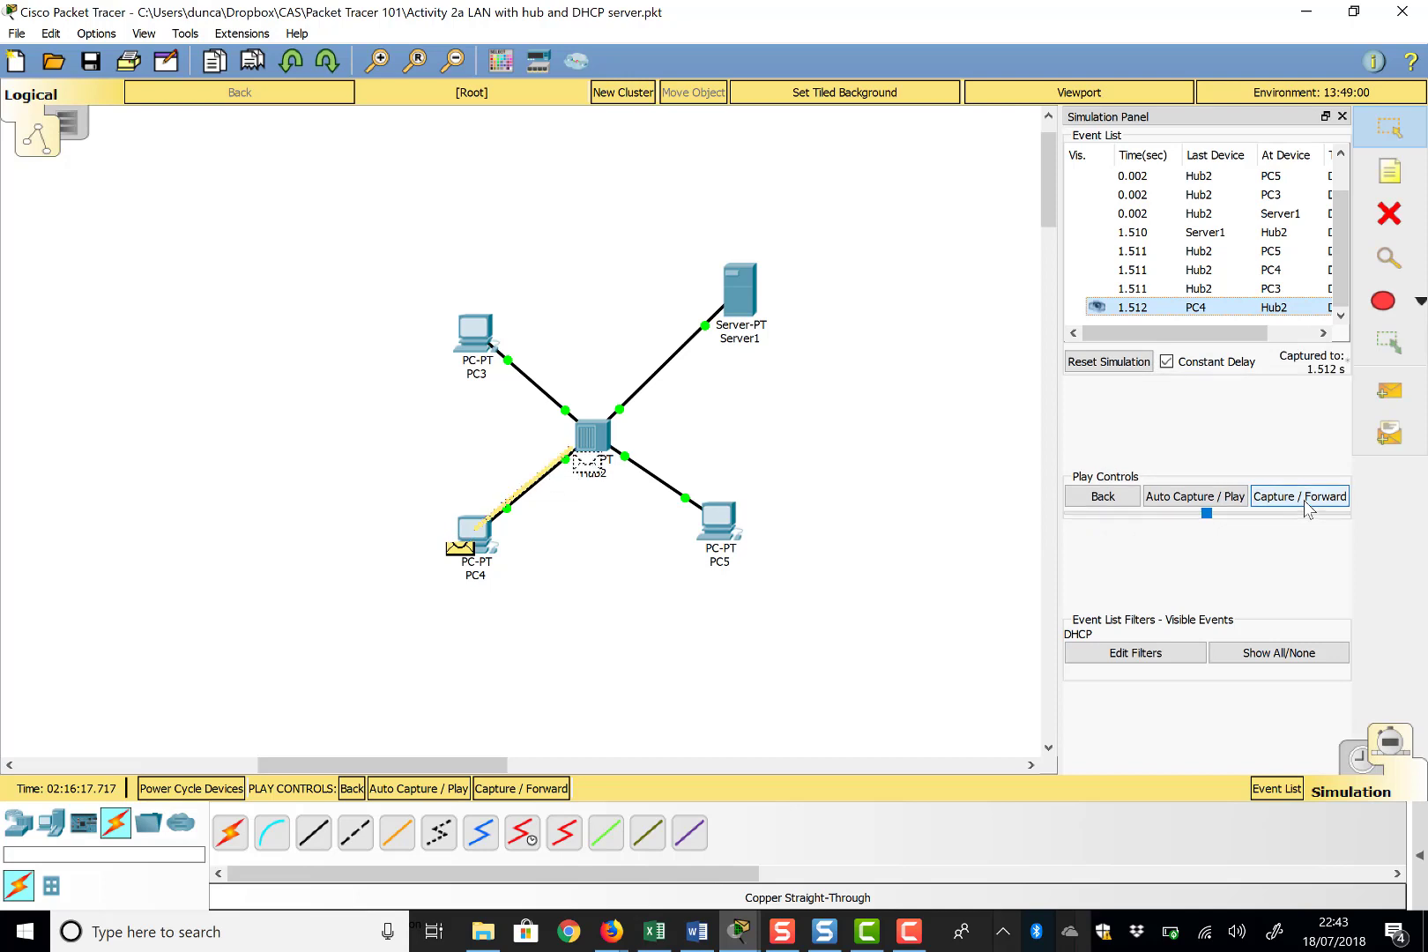
pyautogui.click(1305, 499)
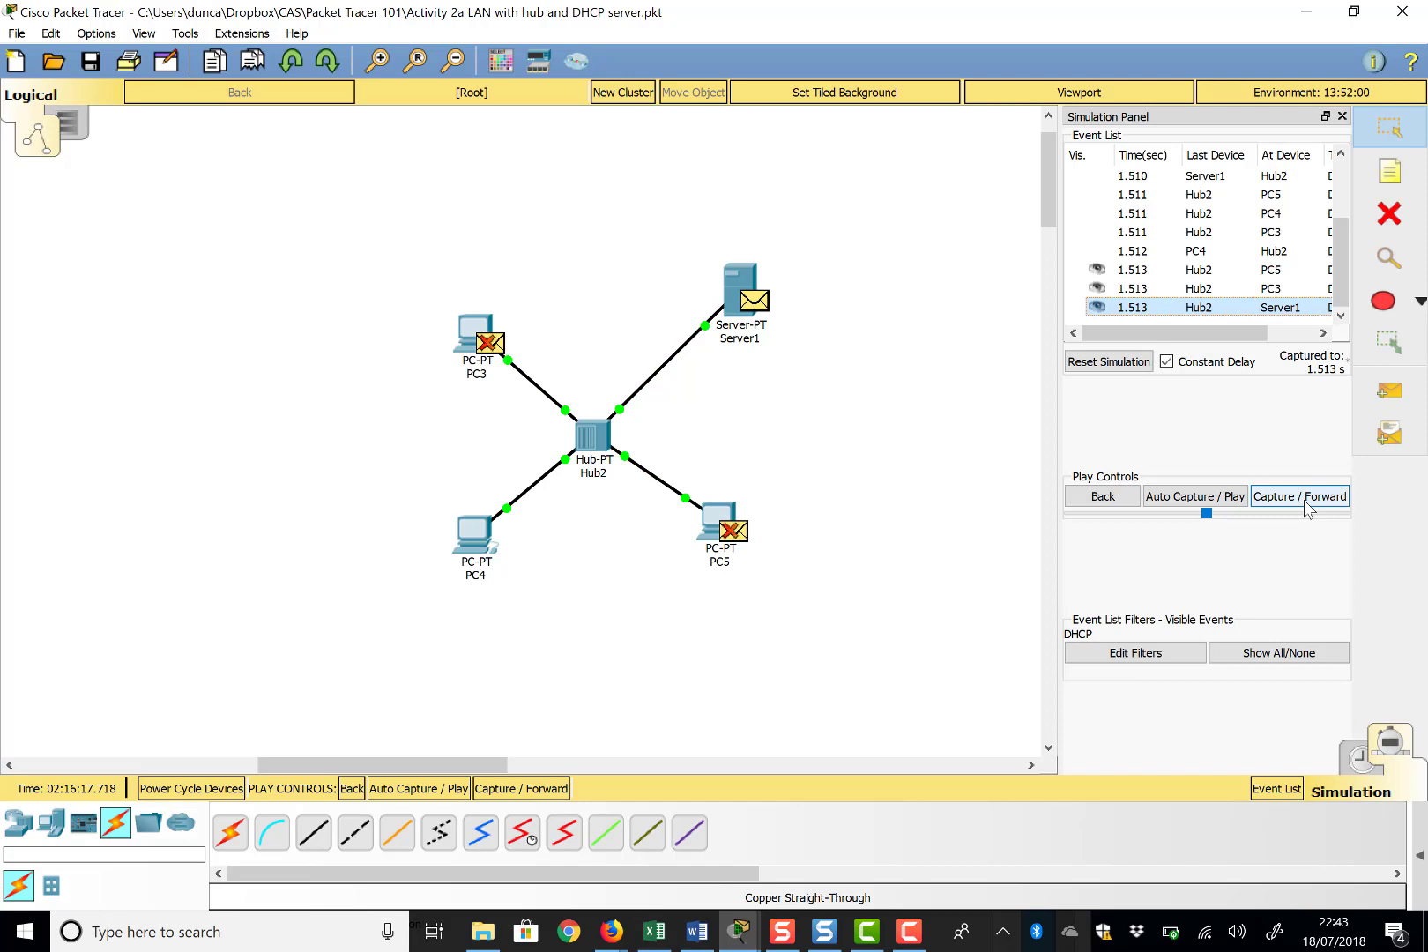
pyautogui.click(1305, 499)
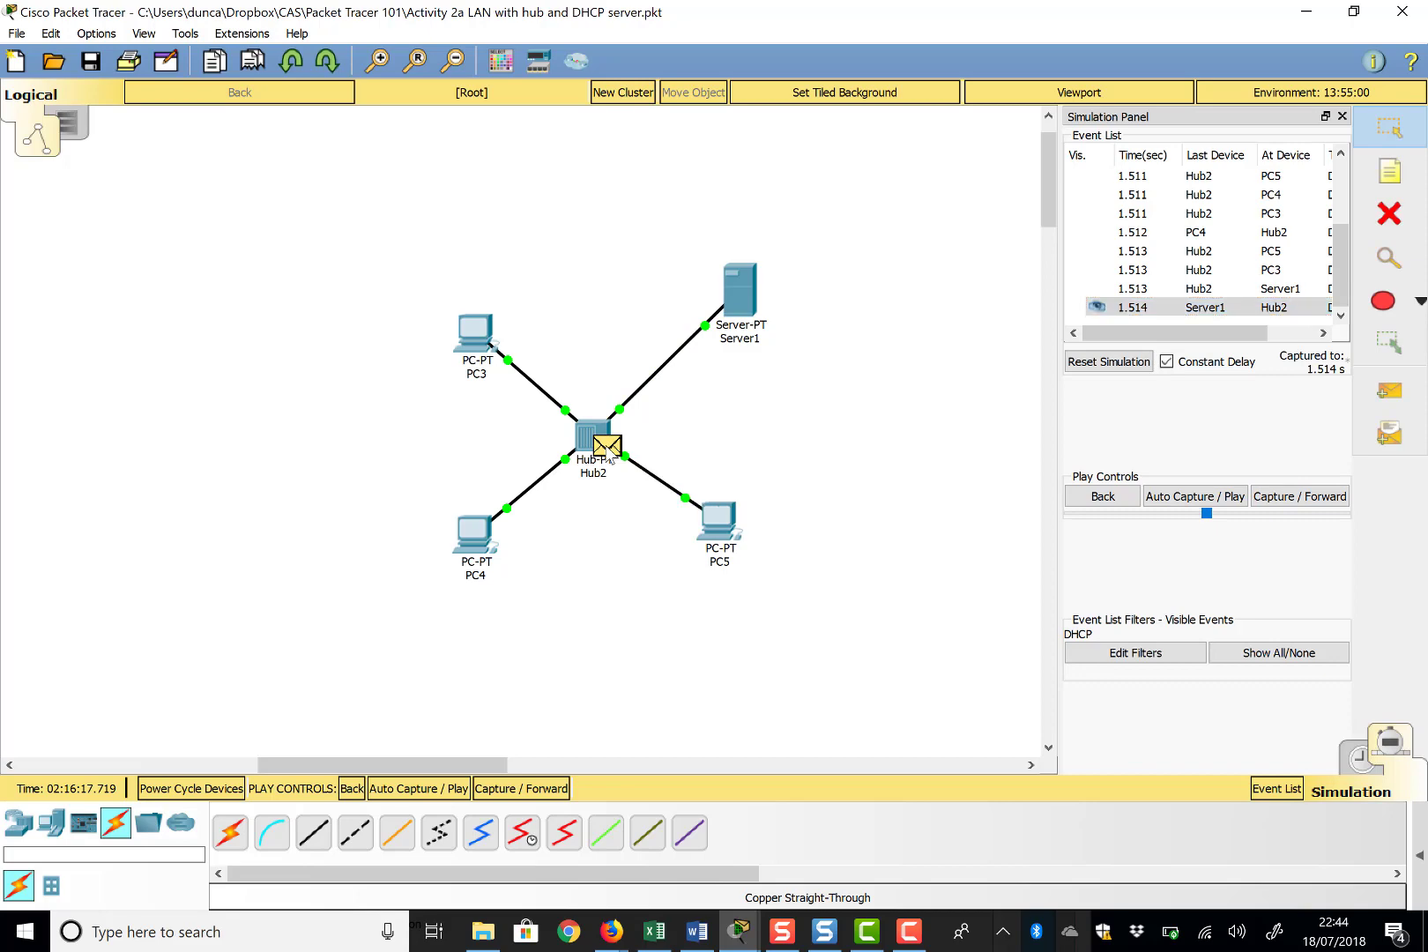
# Step: Examine the outbound PDU details of Server1's second DHCP reply at Hub2, down to its client and server addresses
pyautogui.click(608, 454)
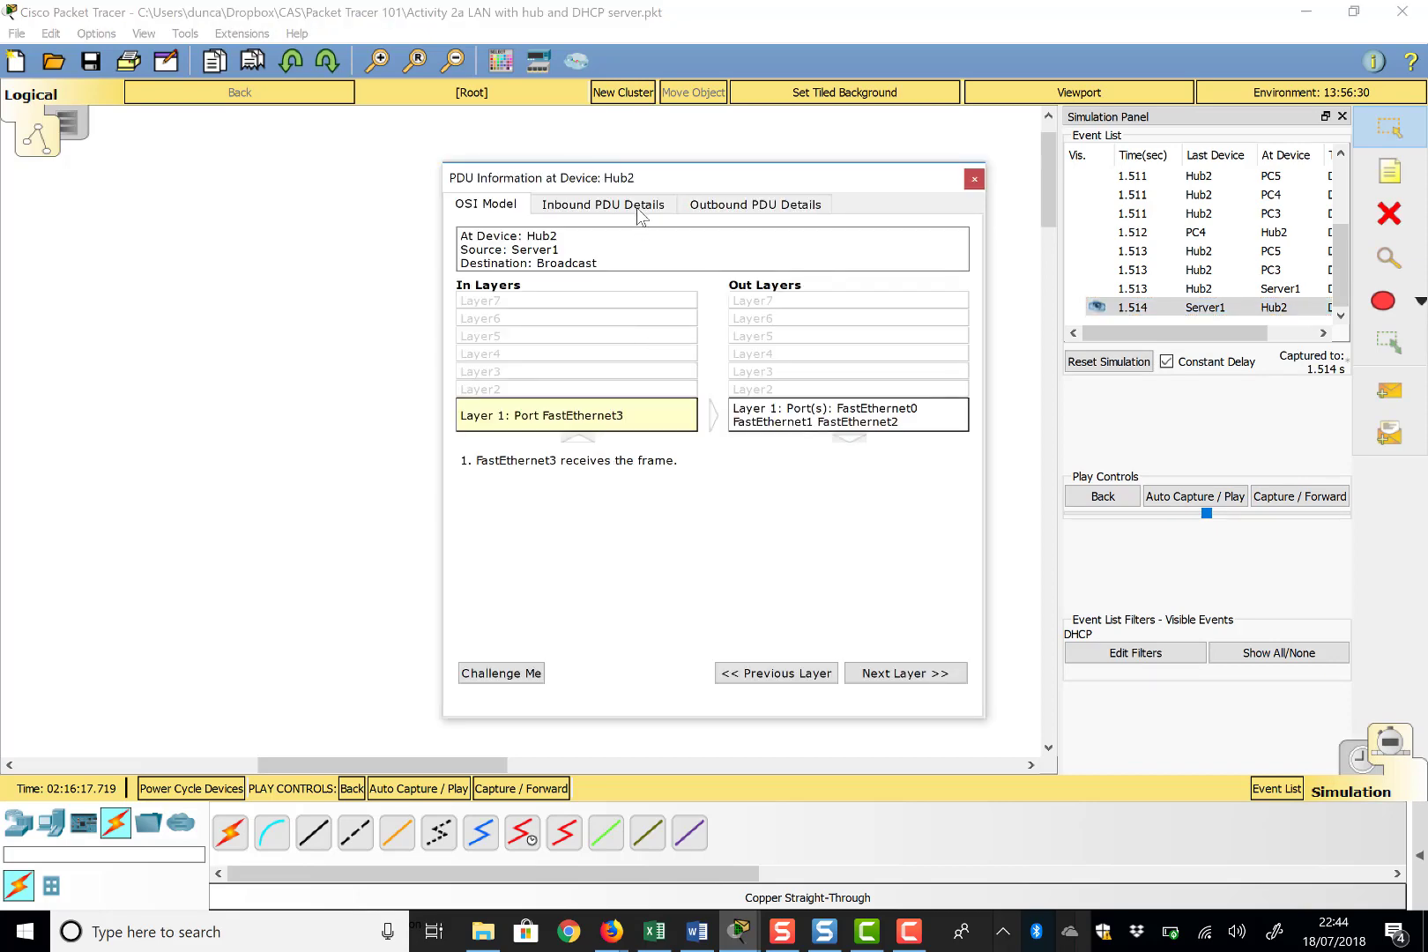
pyautogui.click(719, 207)
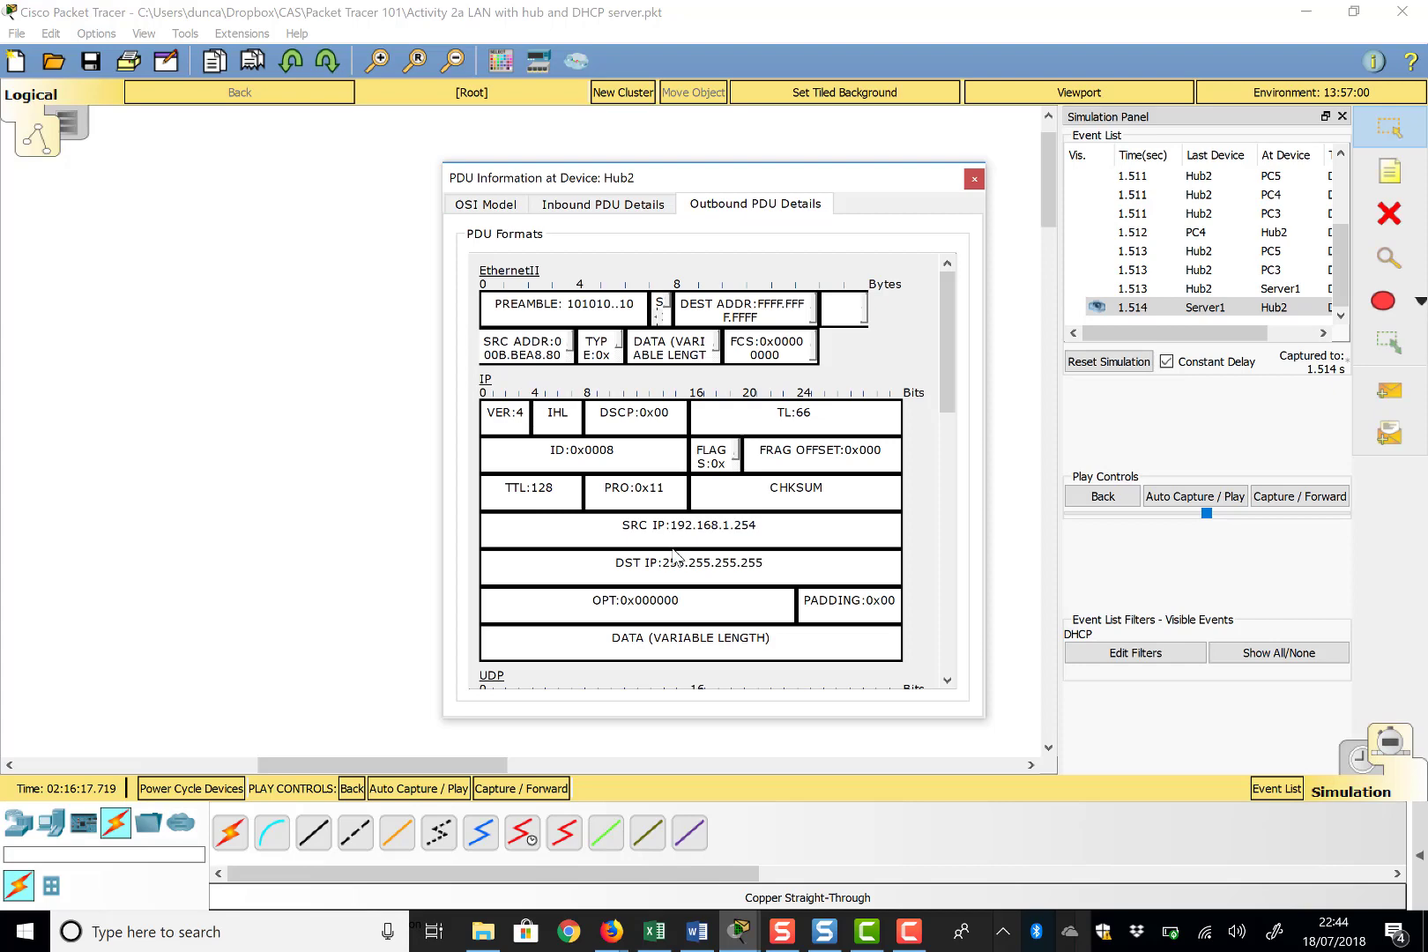
pyautogui.scroll(-2, 674, 555)
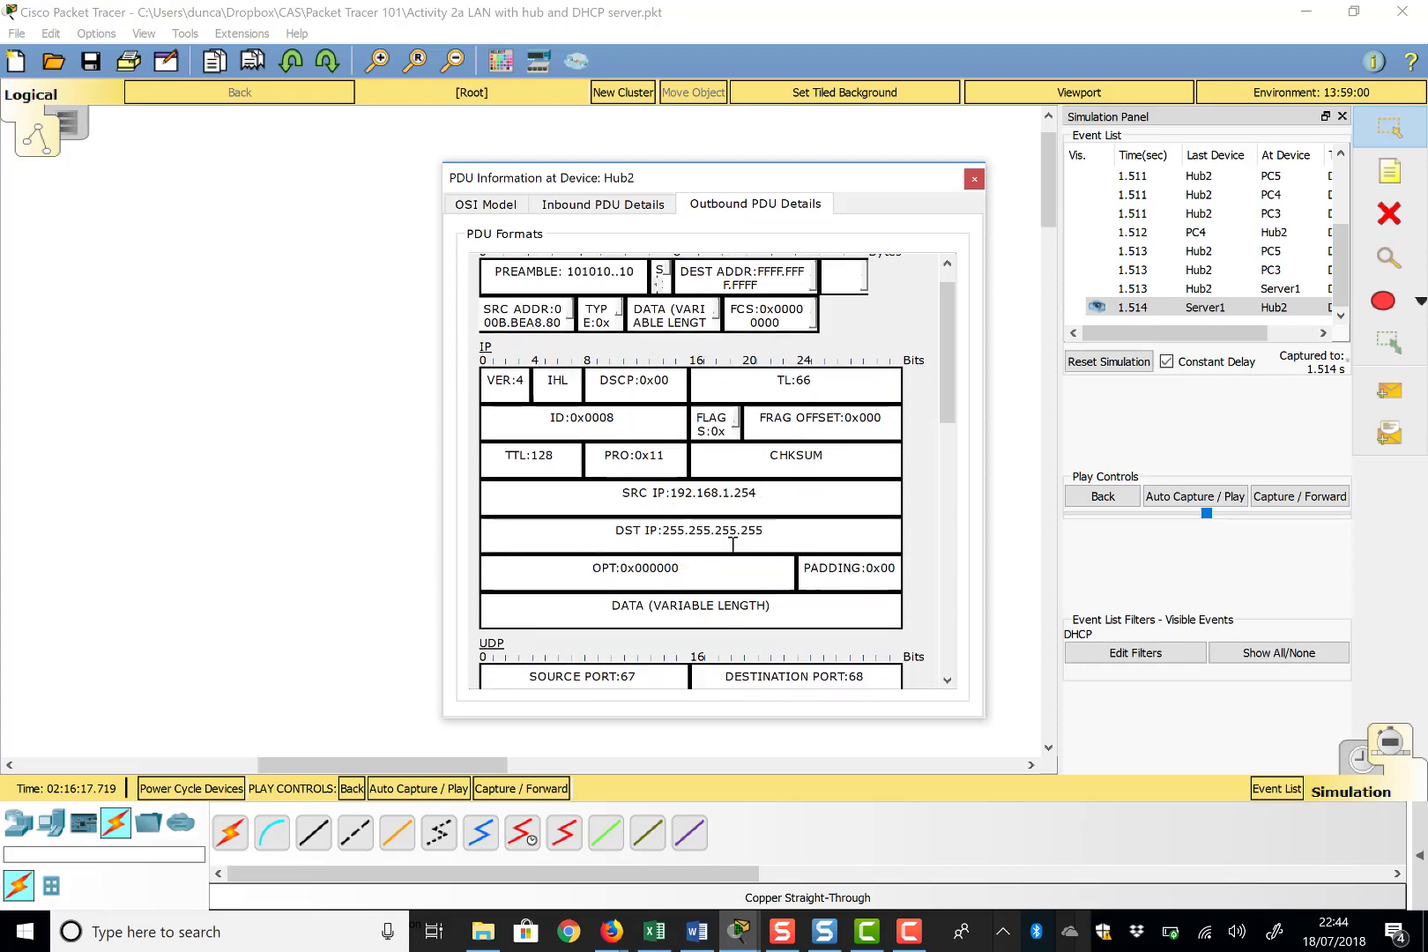
pyautogui.scroll(-10, 733, 543)
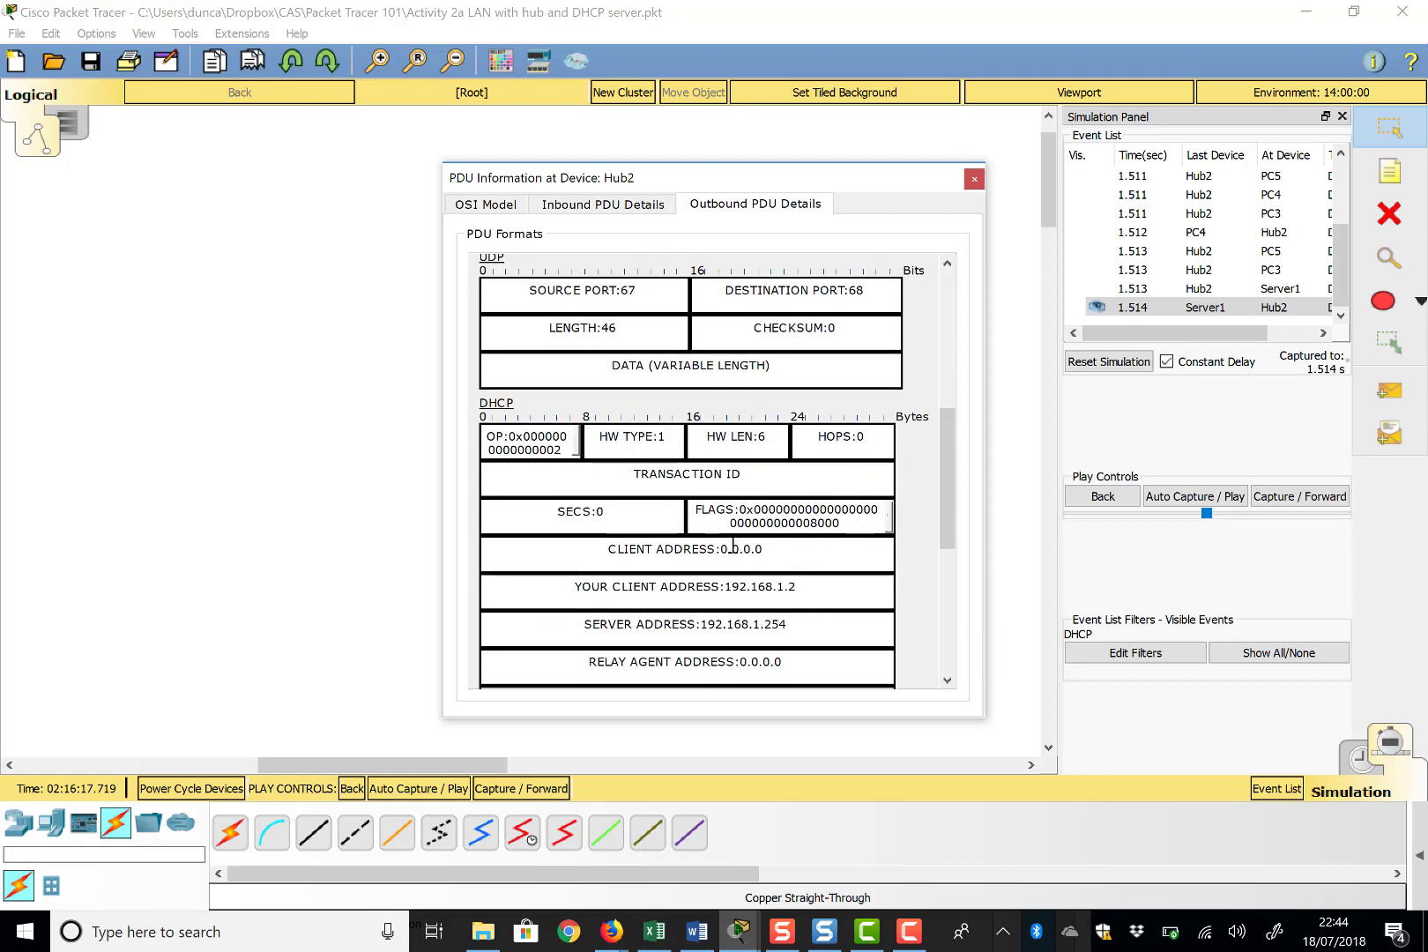
pyautogui.scroll(-1, 687, 546)
pyautogui.scroll(-3, 714, 591)
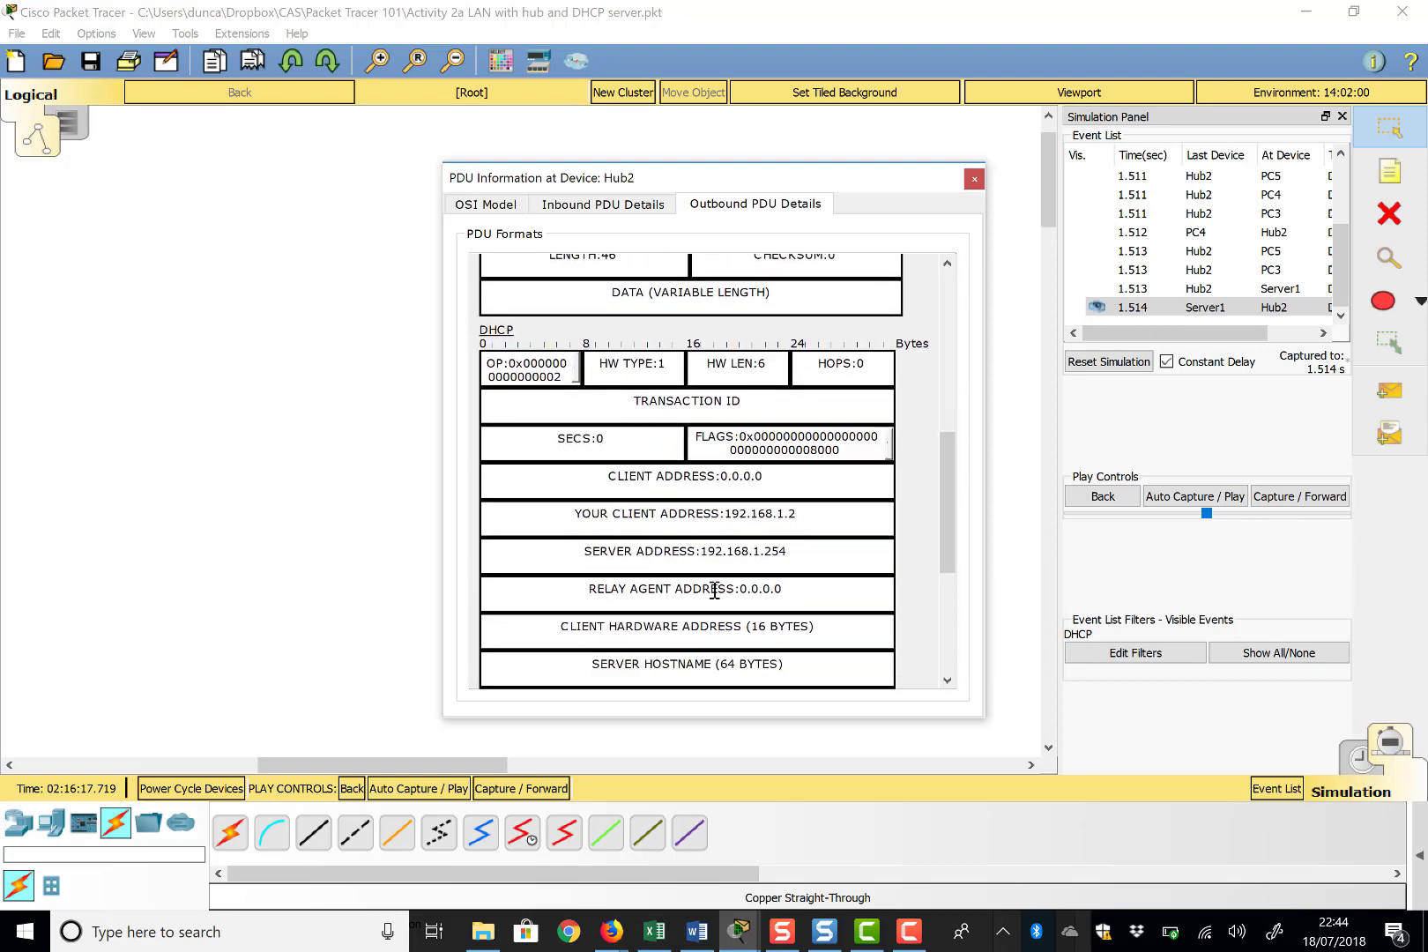
pyautogui.click(974, 182)
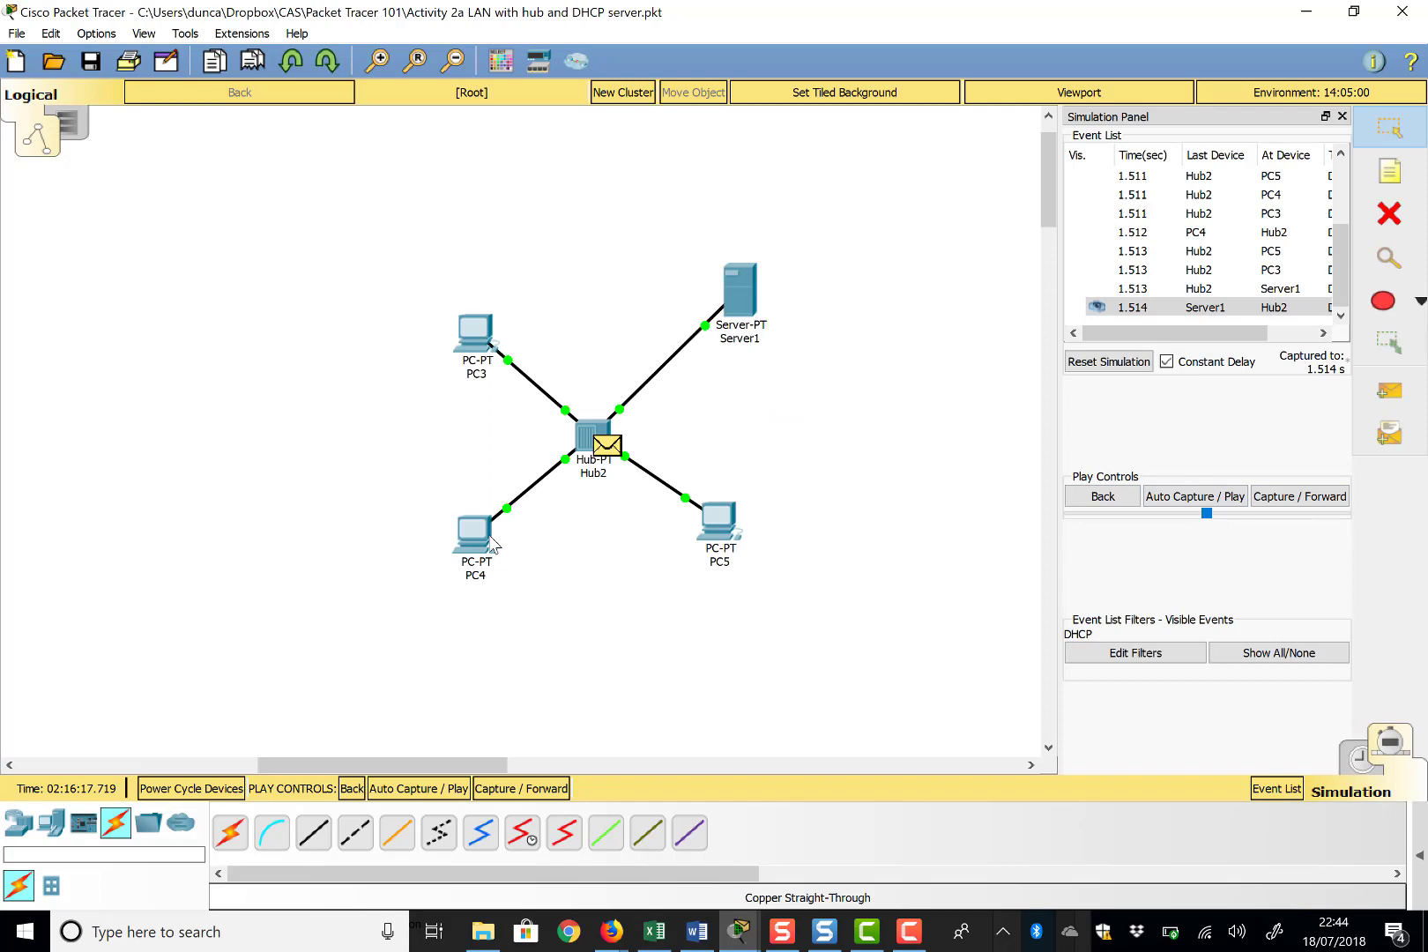
# Step: Advance the simulation one capture to deliver the reply to the three PCs, and return to realtime mode
pyautogui.moveTo(491, 544)
pyautogui.click(1283, 496)
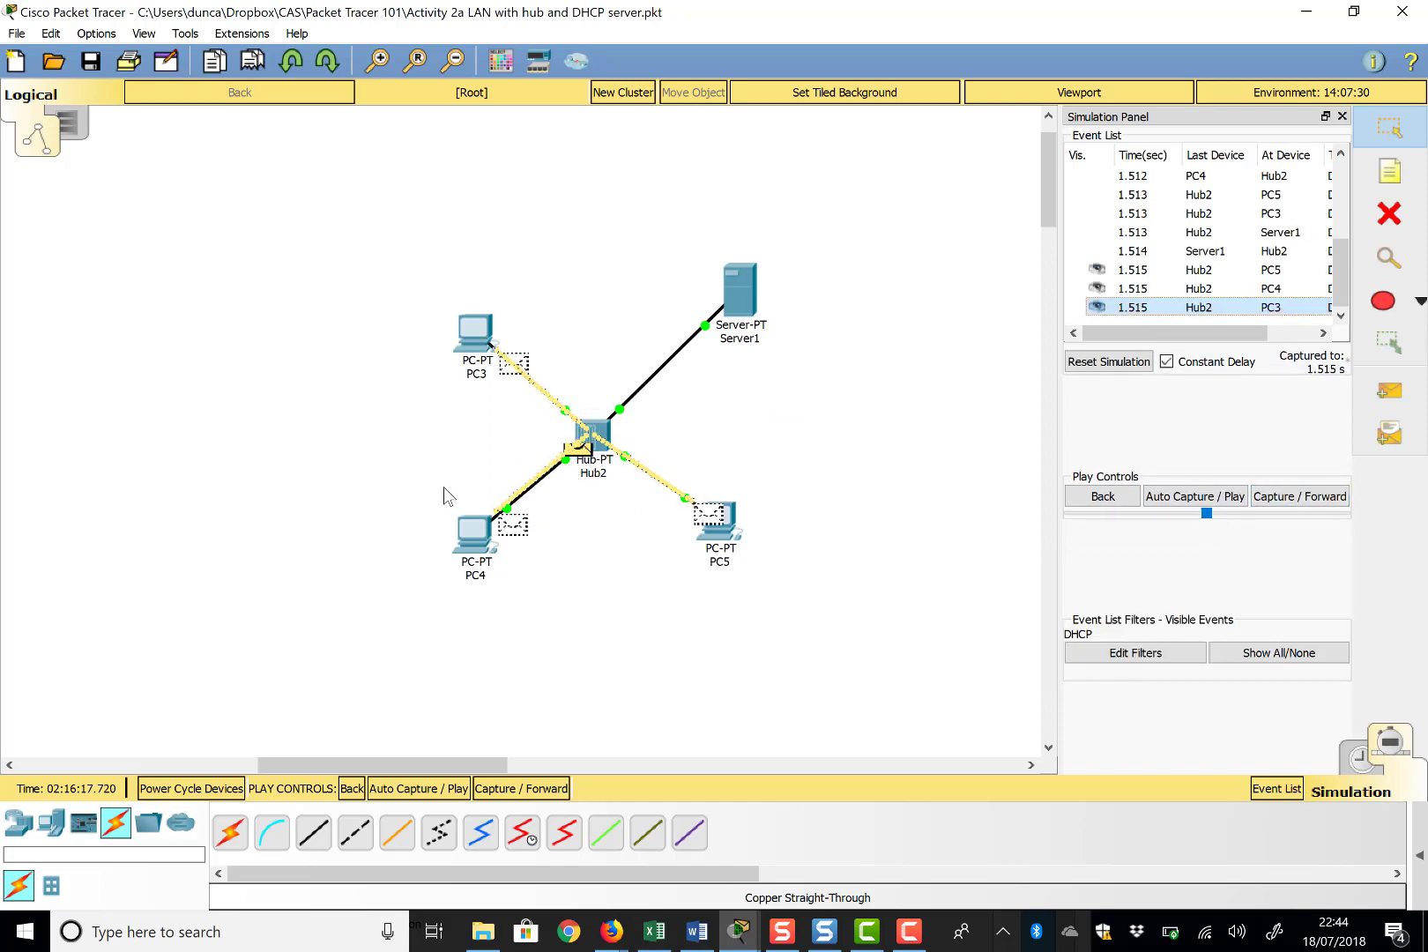
pyautogui.moveTo(466, 527)
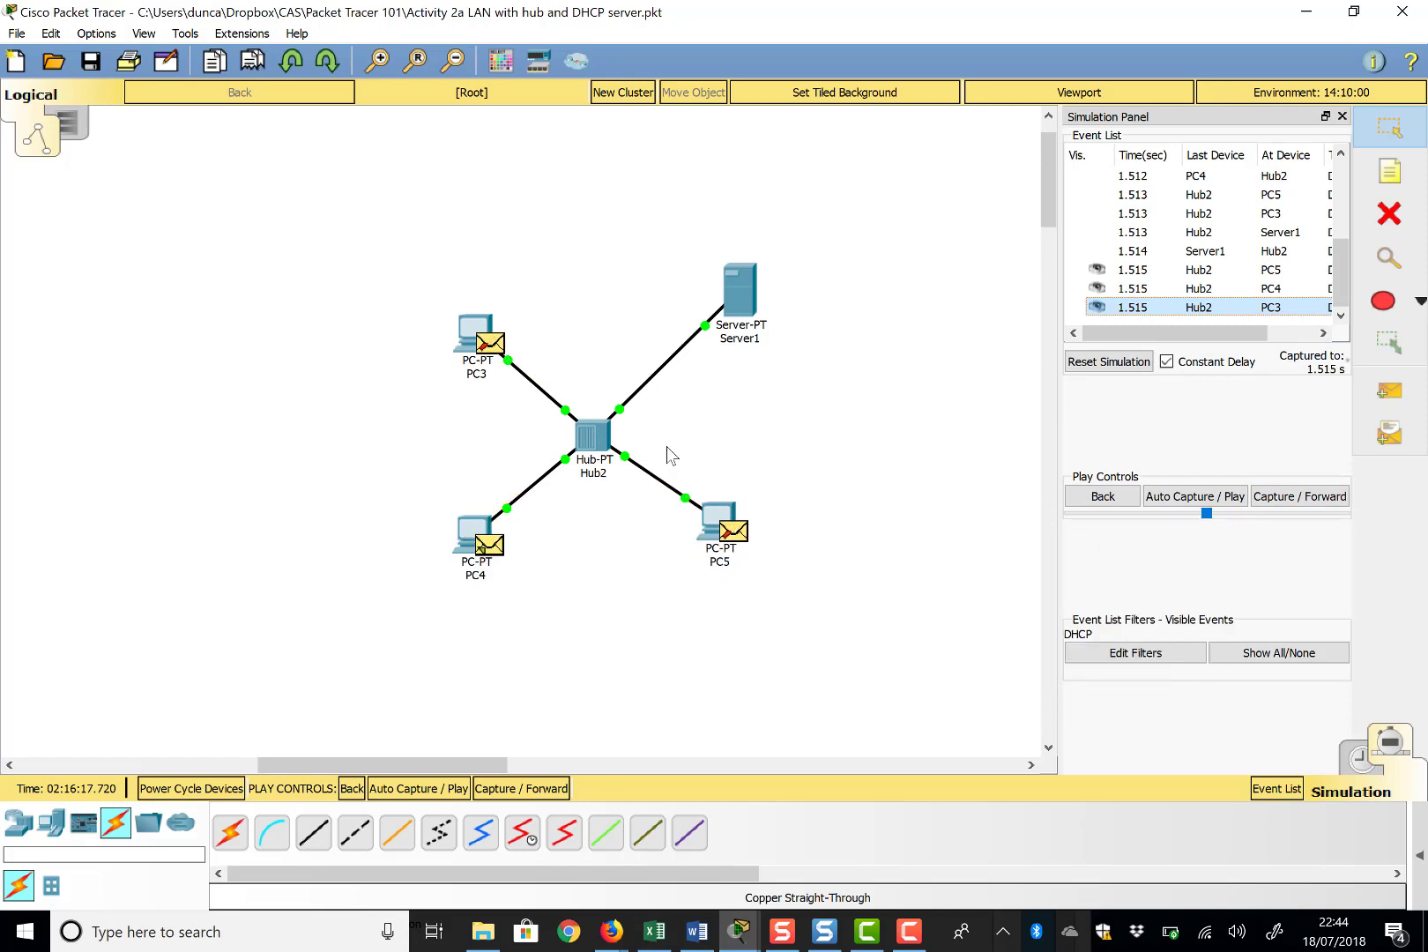
pyautogui.click(1362, 760)
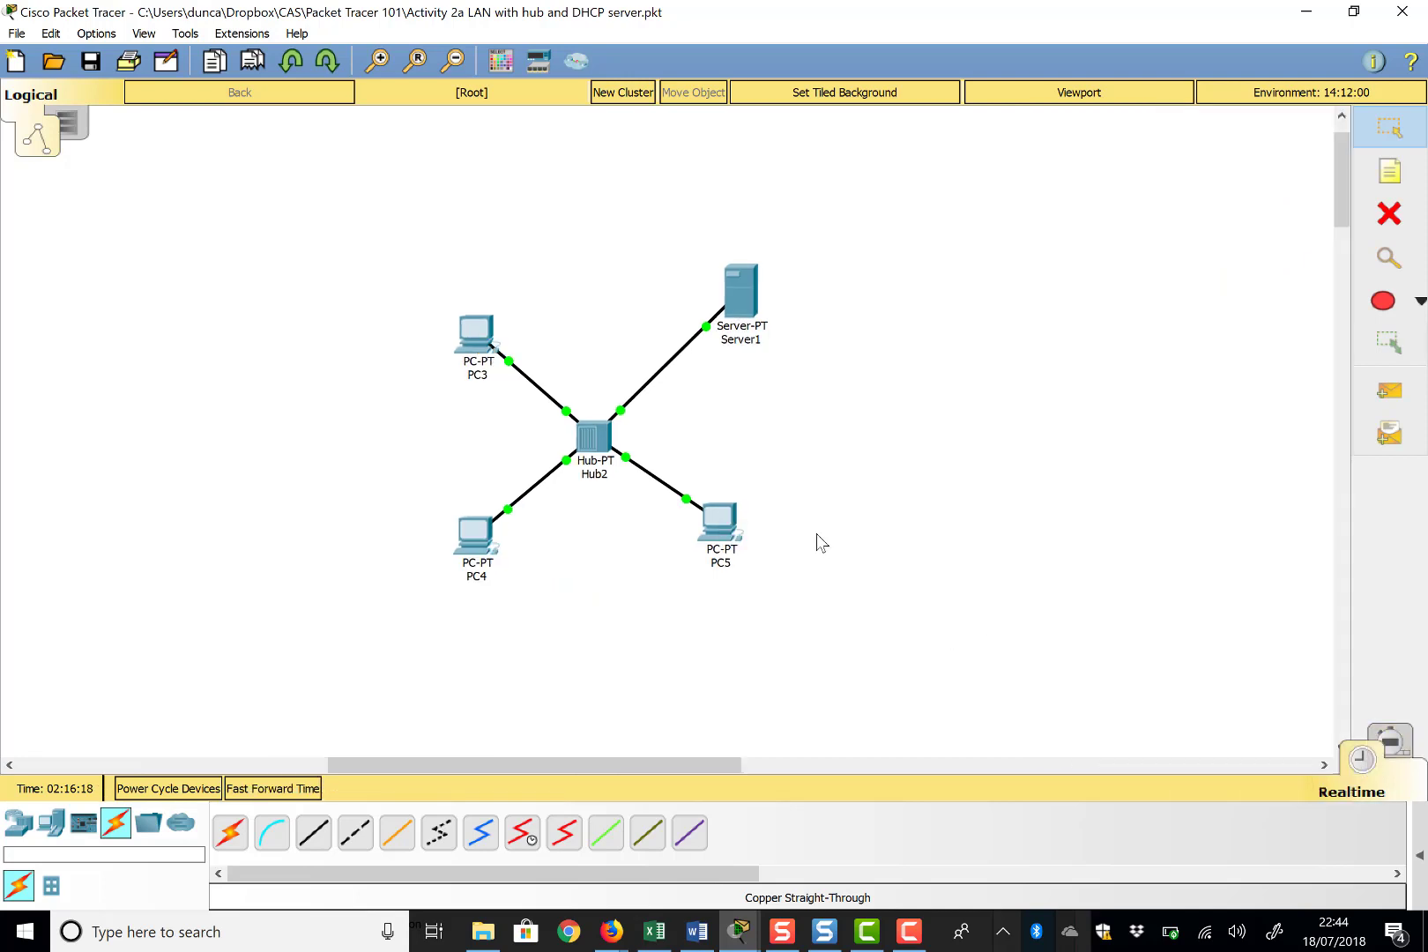
# Step: Set the IP configuration of PC5's FastEthernet0 interface to DHCP and close its window
pyautogui.moveTo(721, 524)
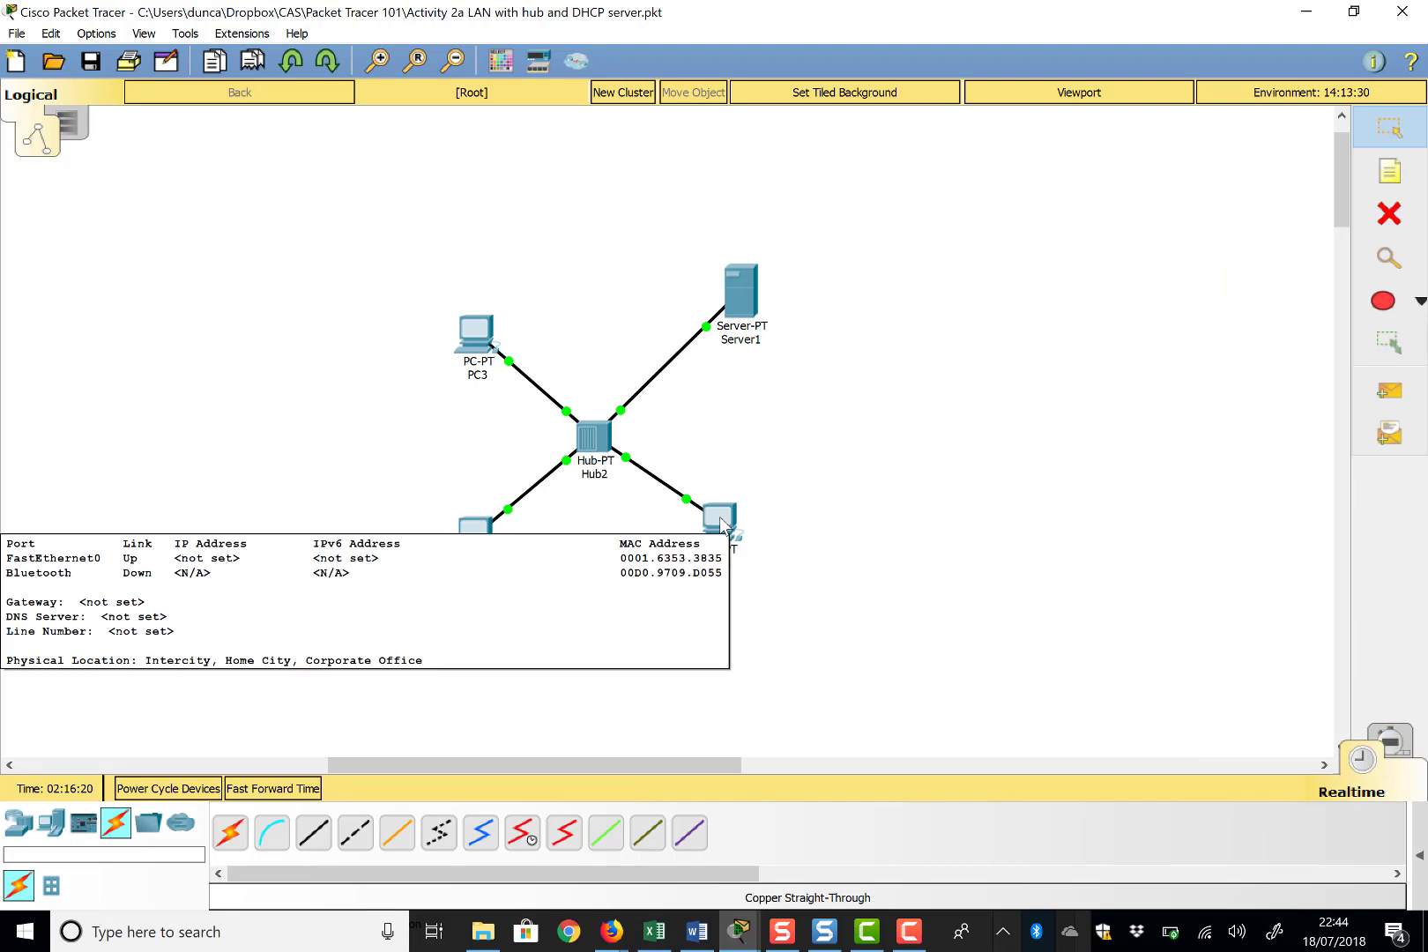
pyautogui.click(718, 520)
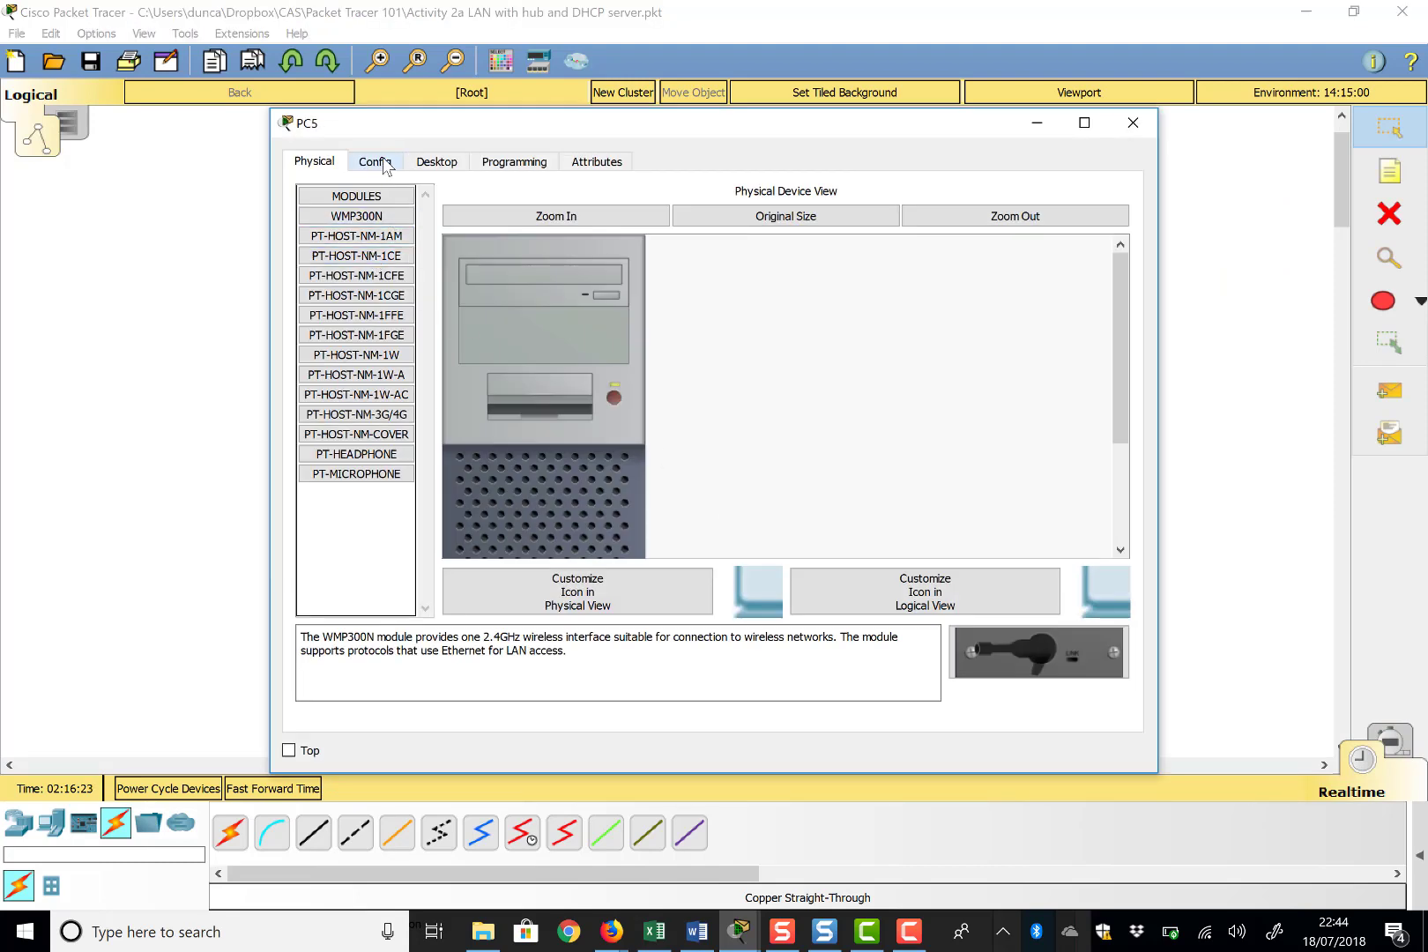
pyautogui.click(379, 162)
pyautogui.click(374, 278)
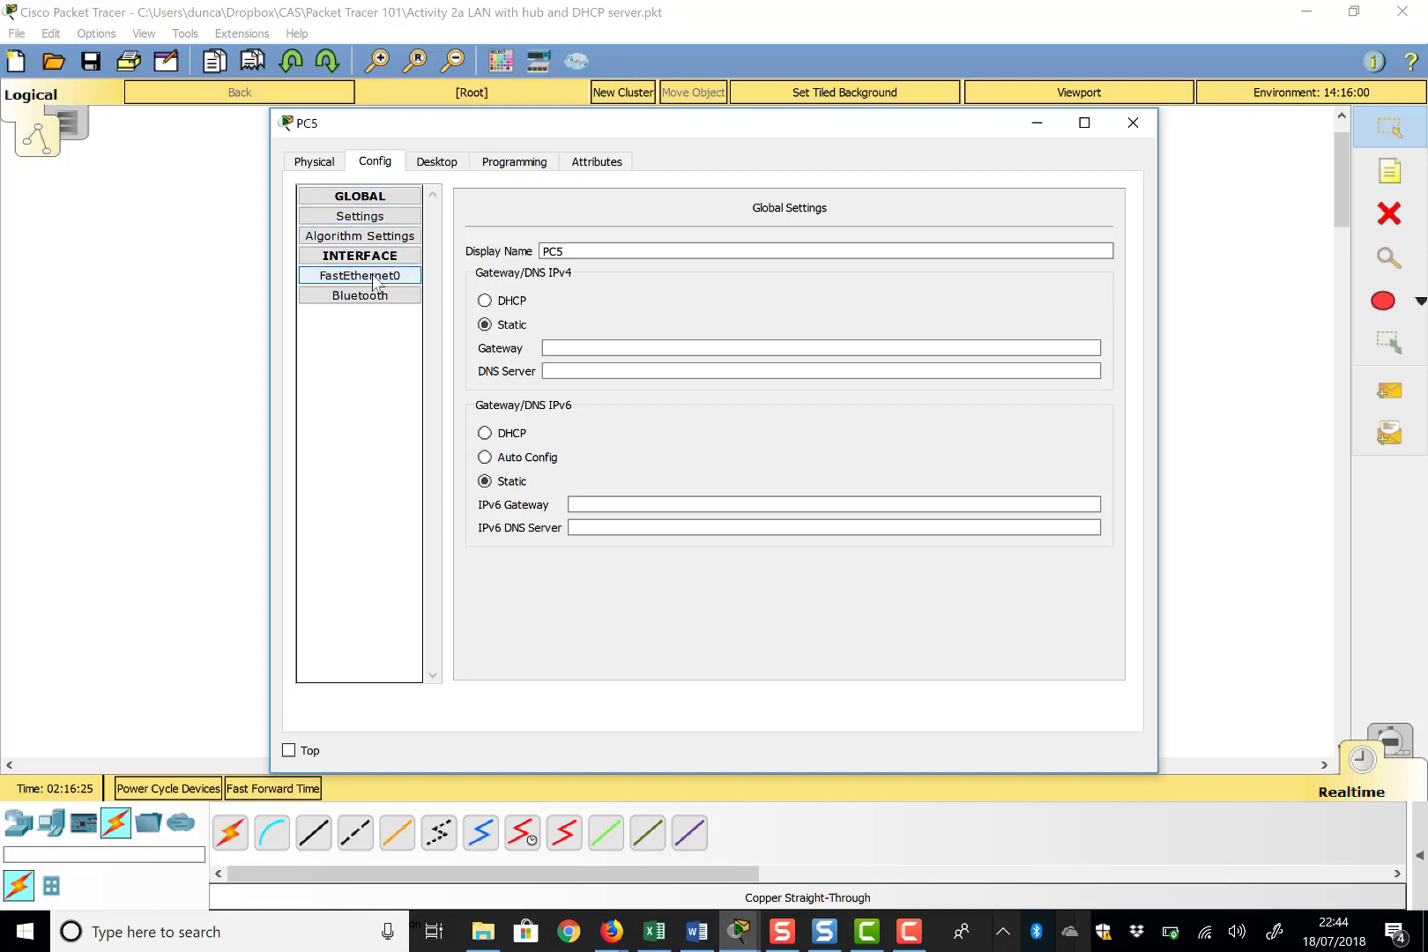
pyautogui.click(471, 316)
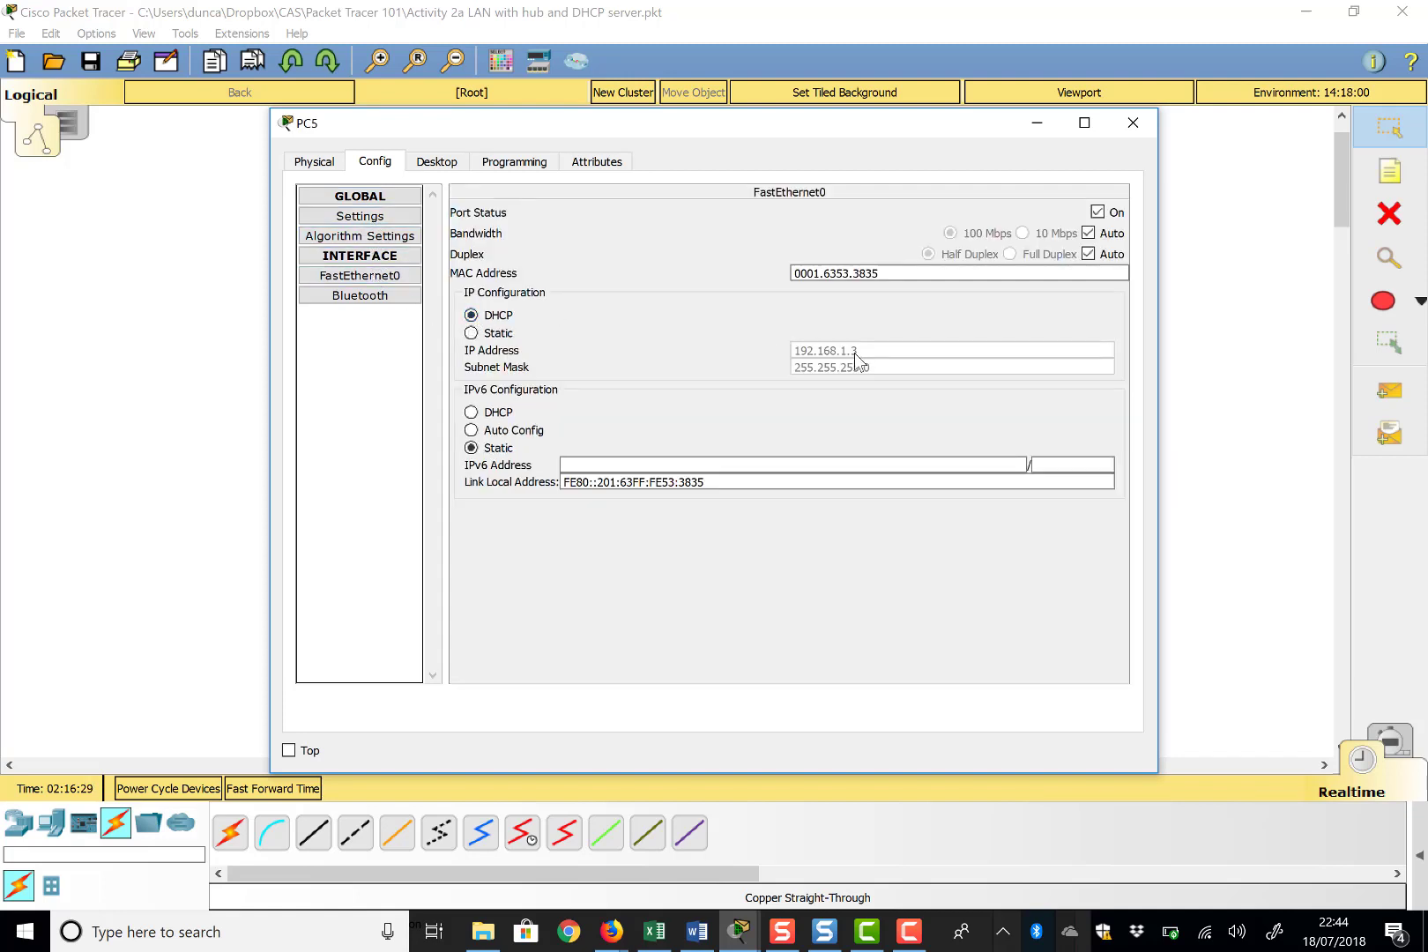
pyautogui.click(1208, 404)
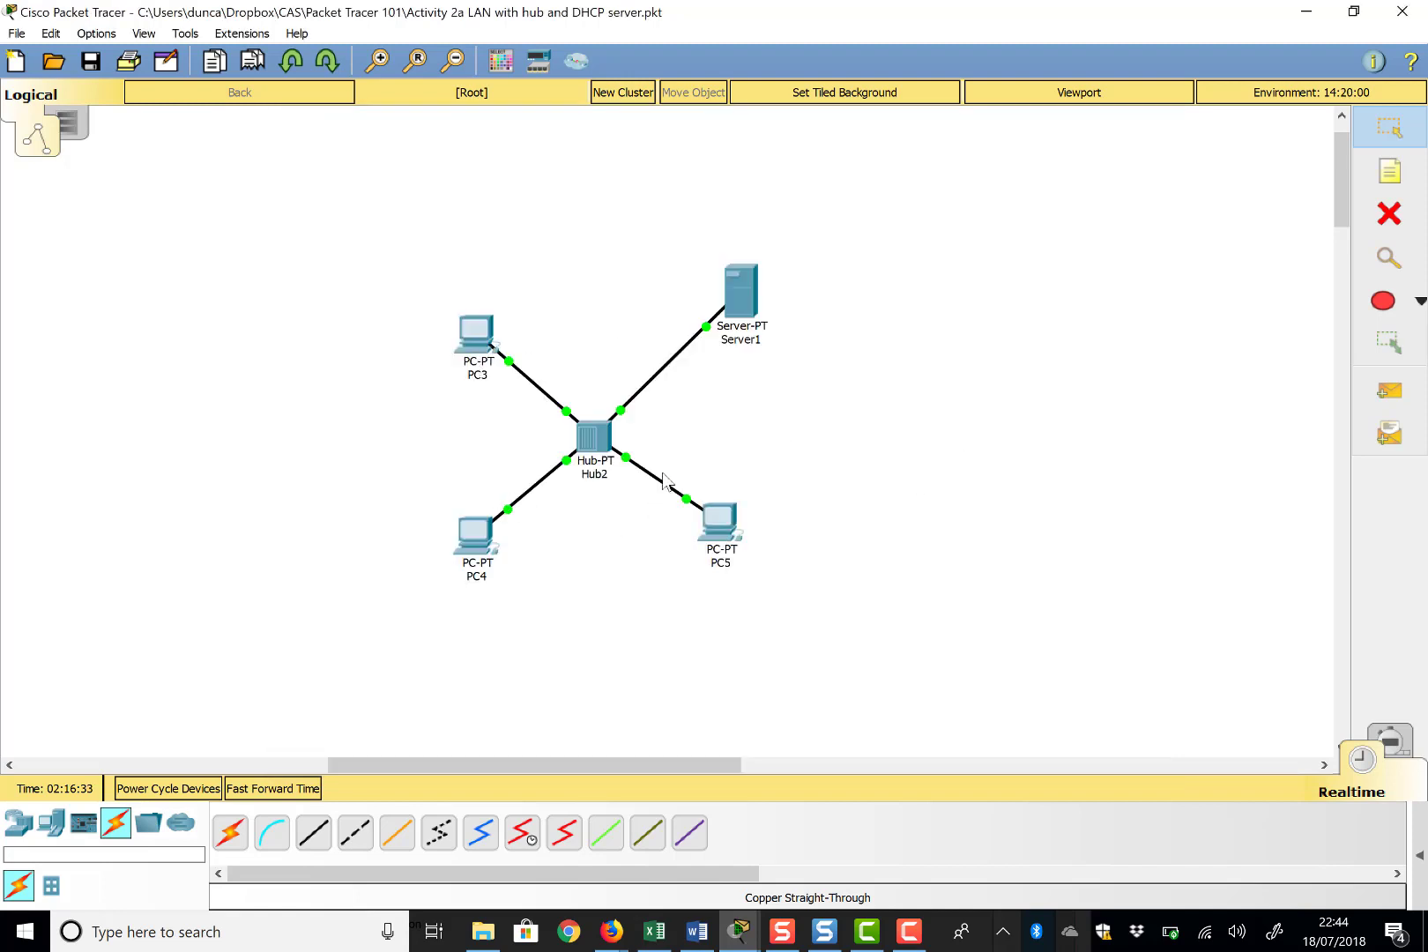
# Step: Ping 192.168.1.2 from PC3's Command Prompt to test its connection to PC4
pyautogui.moveTo(746, 306)
pyautogui.click(476, 333)
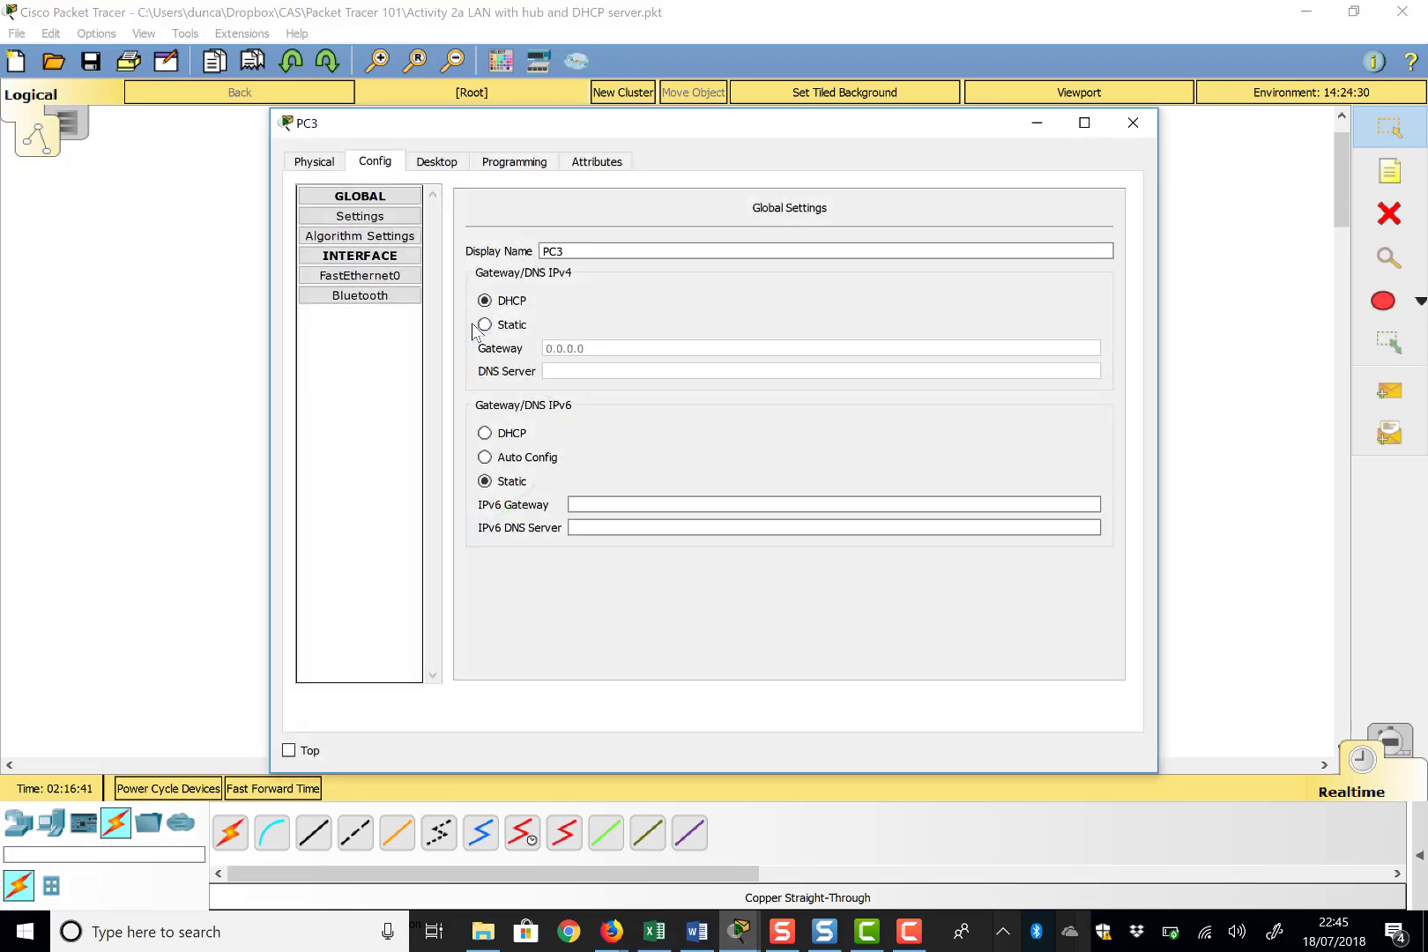
pyautogui.click(438, 165)
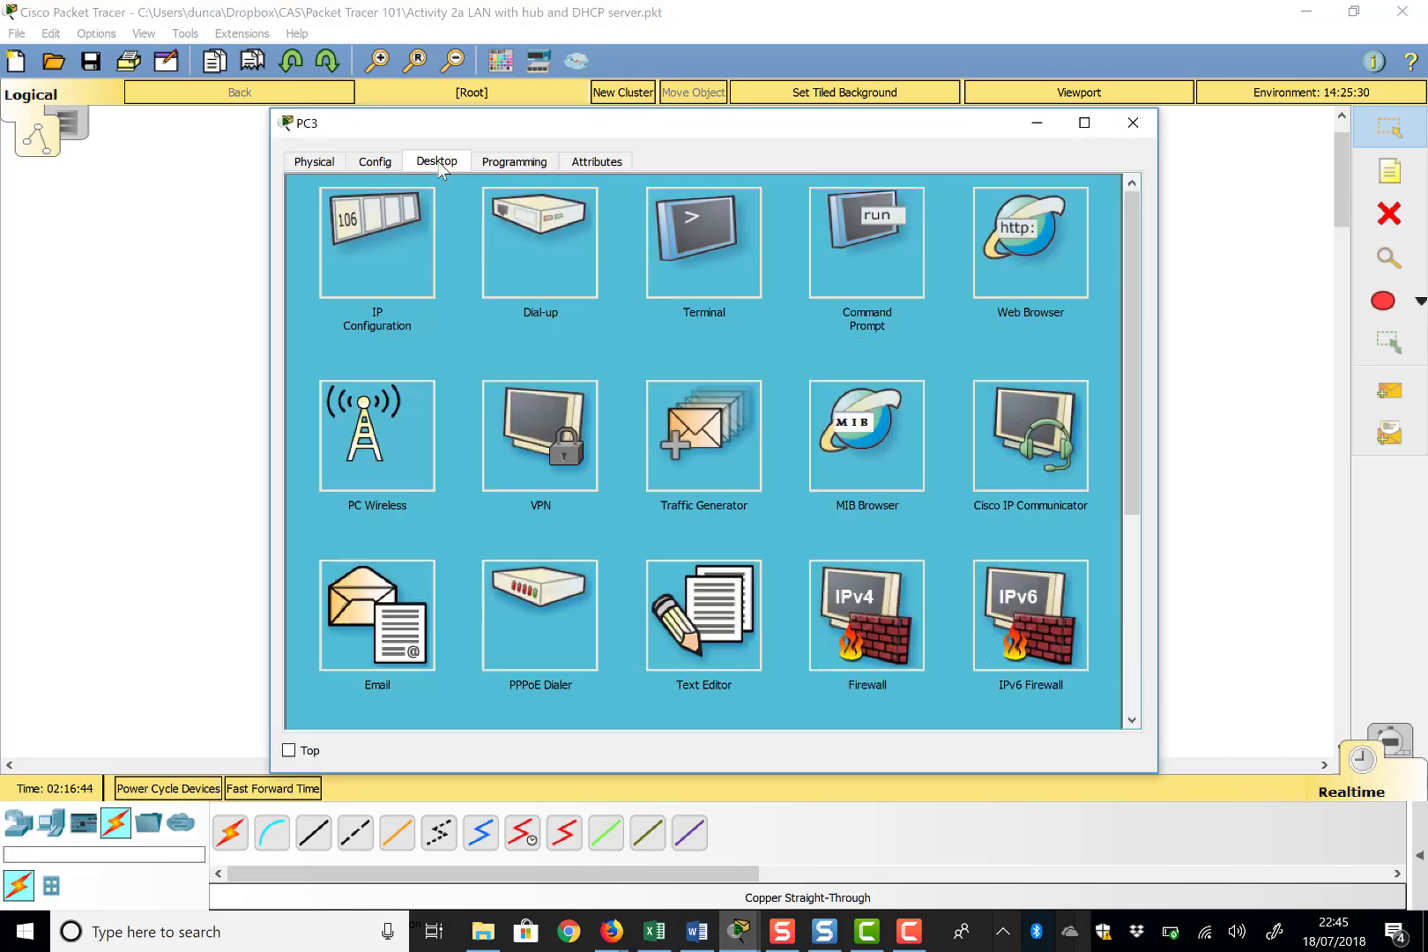
pyautogui.click(864, 222)
pyautogui.write('ping 192.168.1')
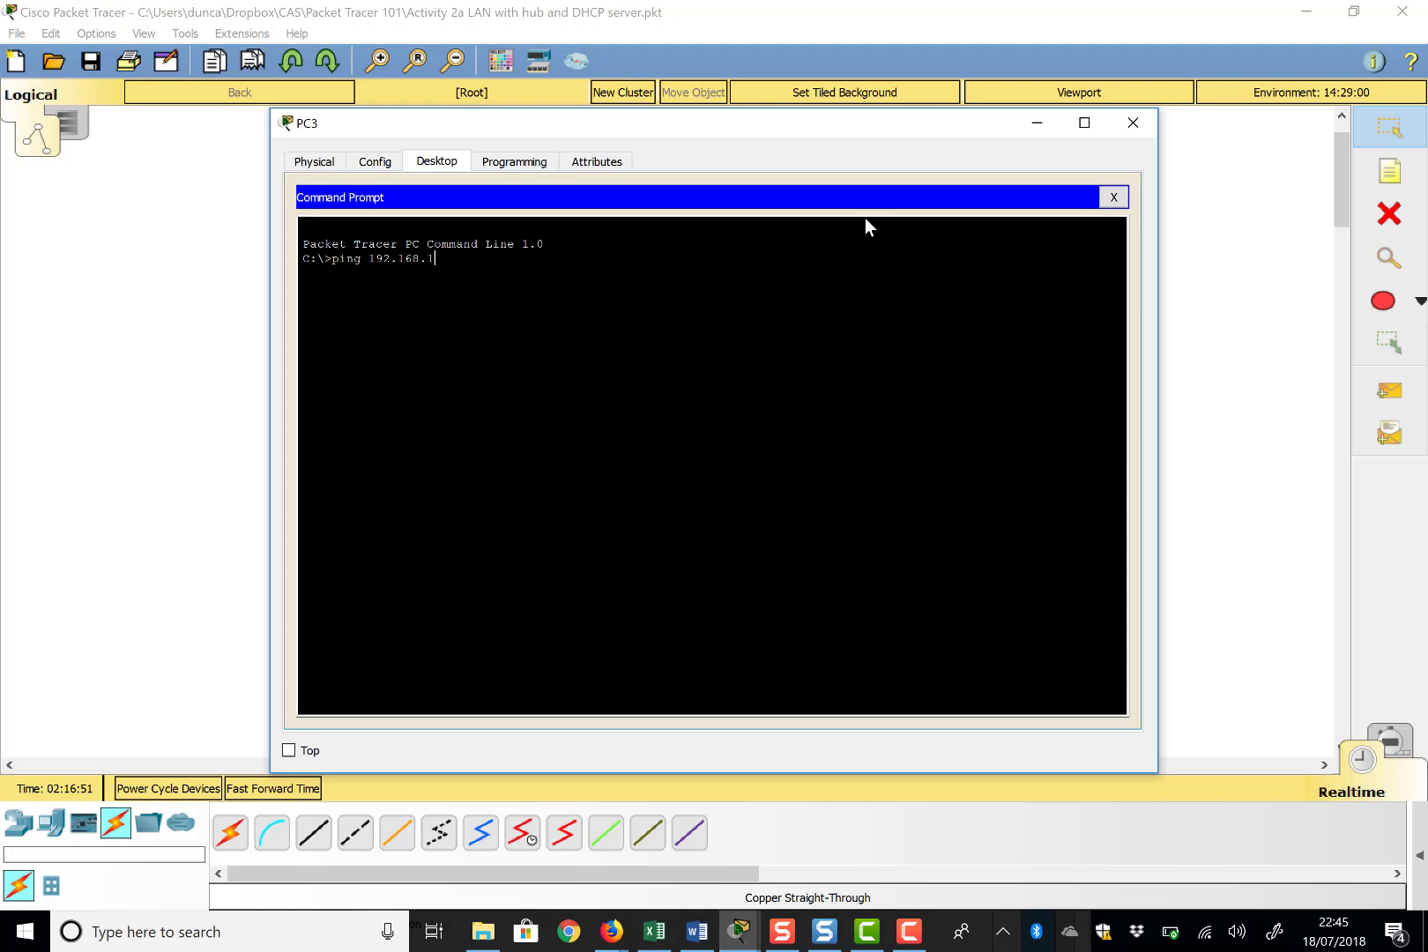
pyautogui.write('.2')
pyautogui.press('Return')
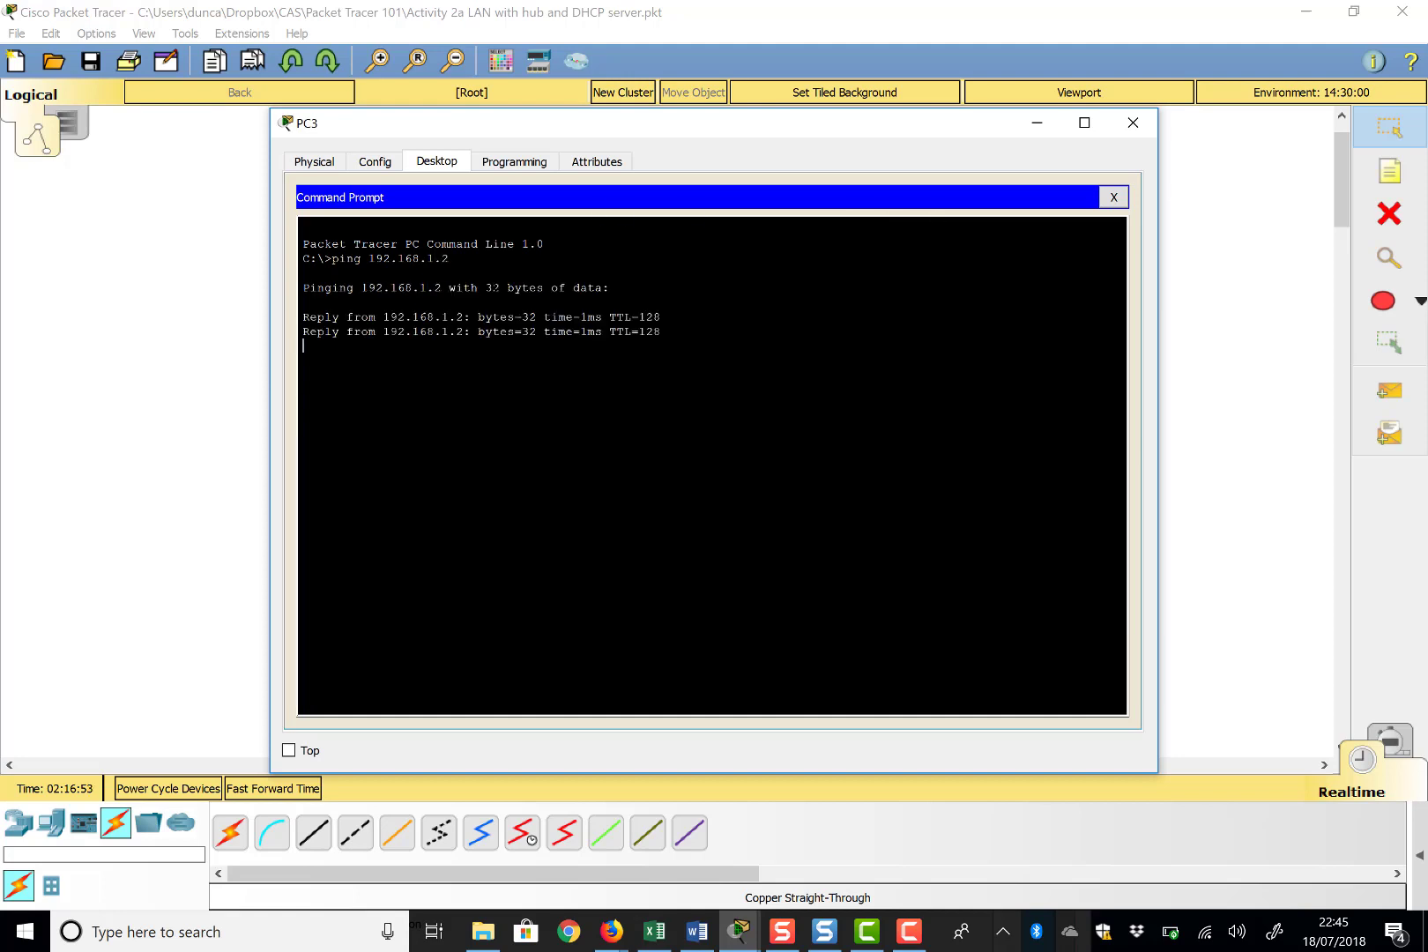
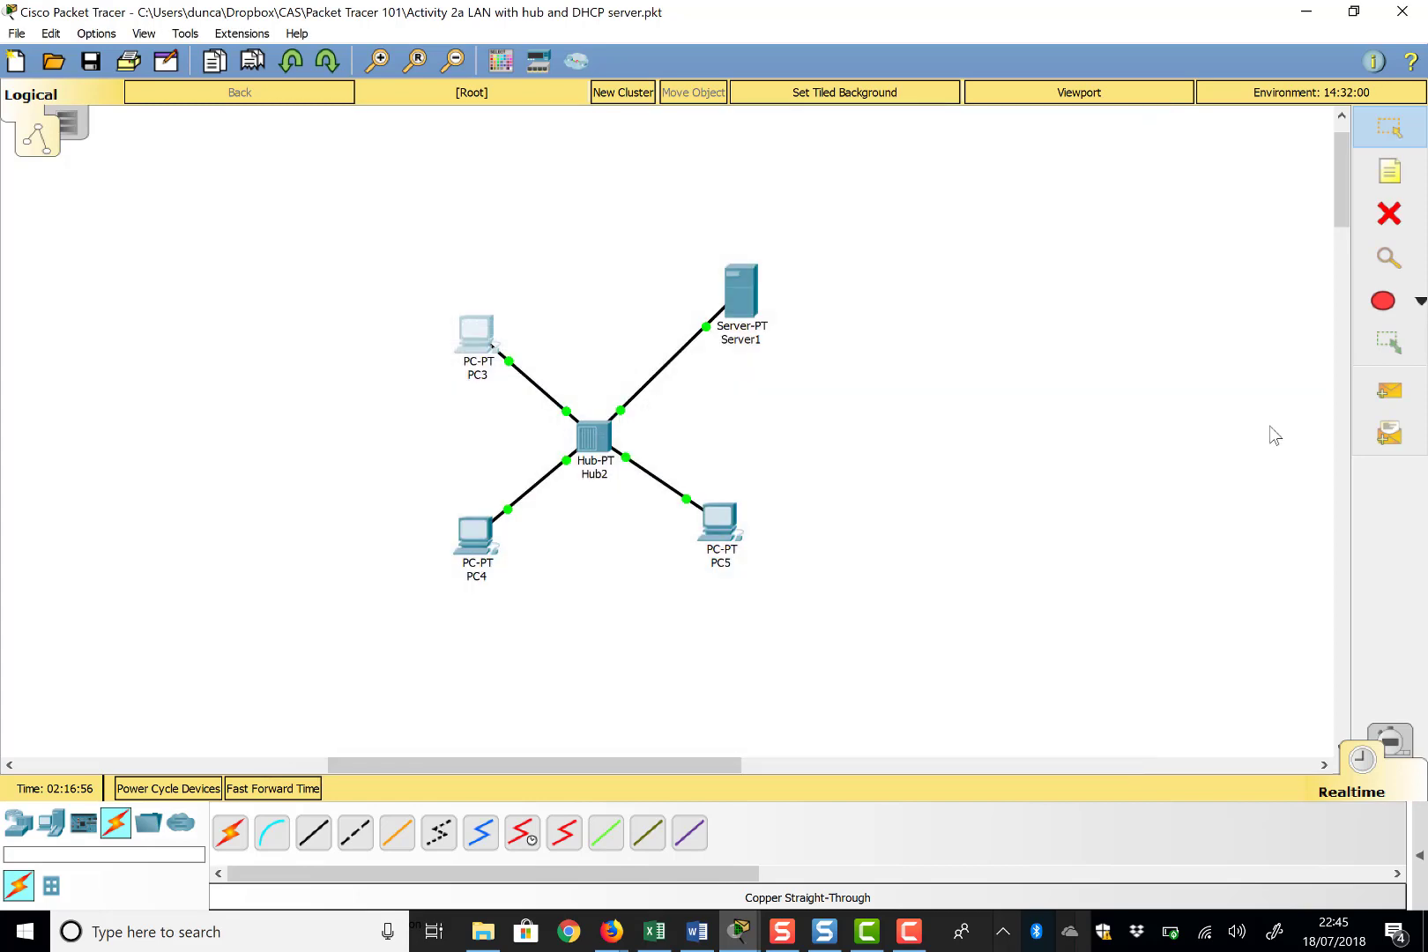
# Step: Switch to simulation mode and filter the event list to show only ICMP events
pyautogui.click(1394, 747)
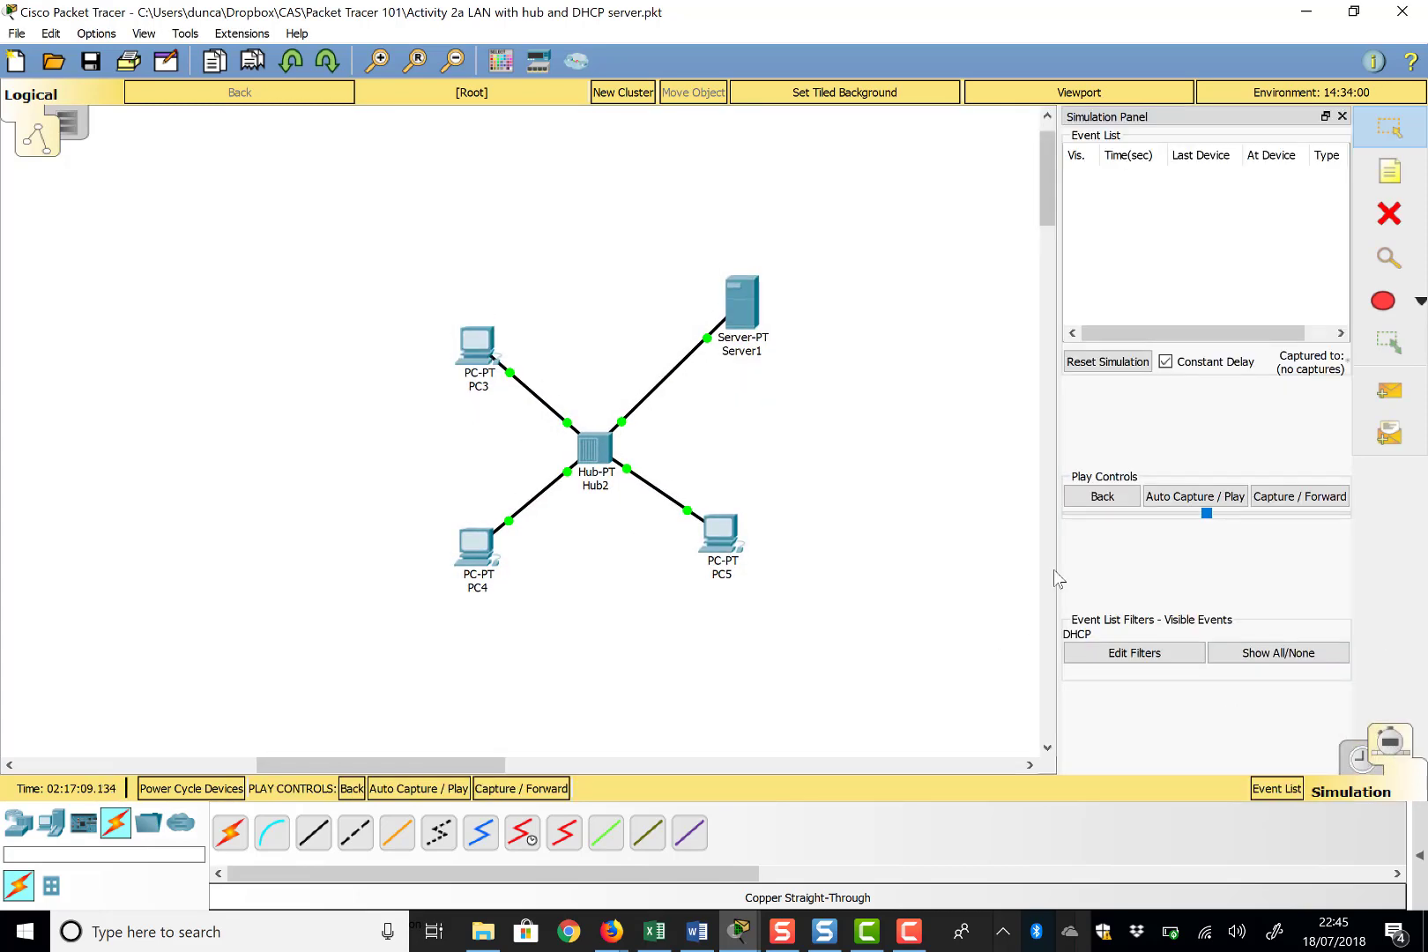
pyautogui.click(1285, 663)
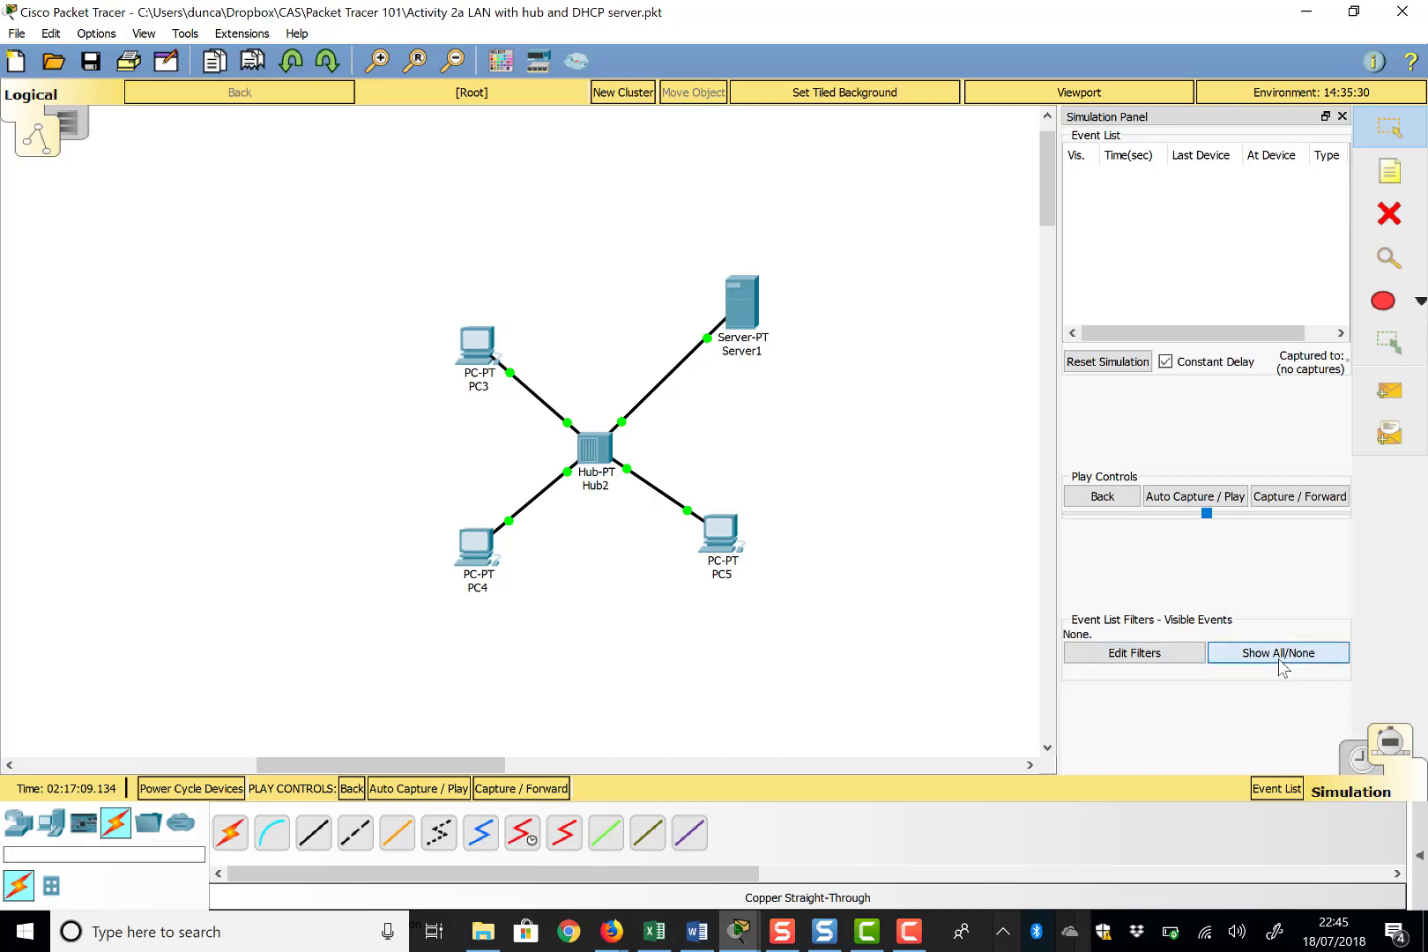
pyautogui.click(1179, 657)
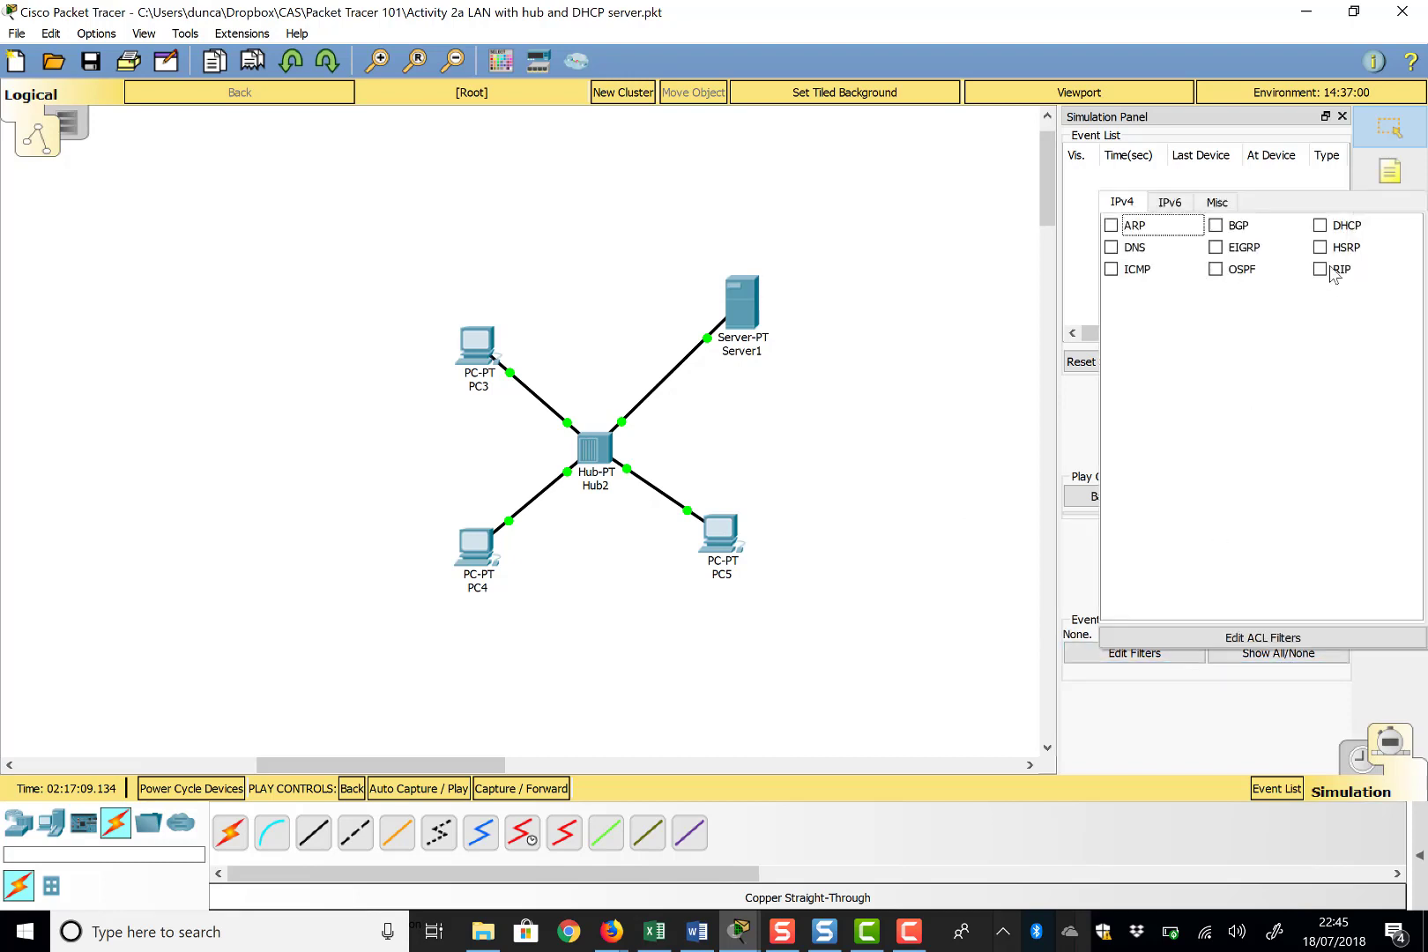
pyautogui.click(1112, 270)
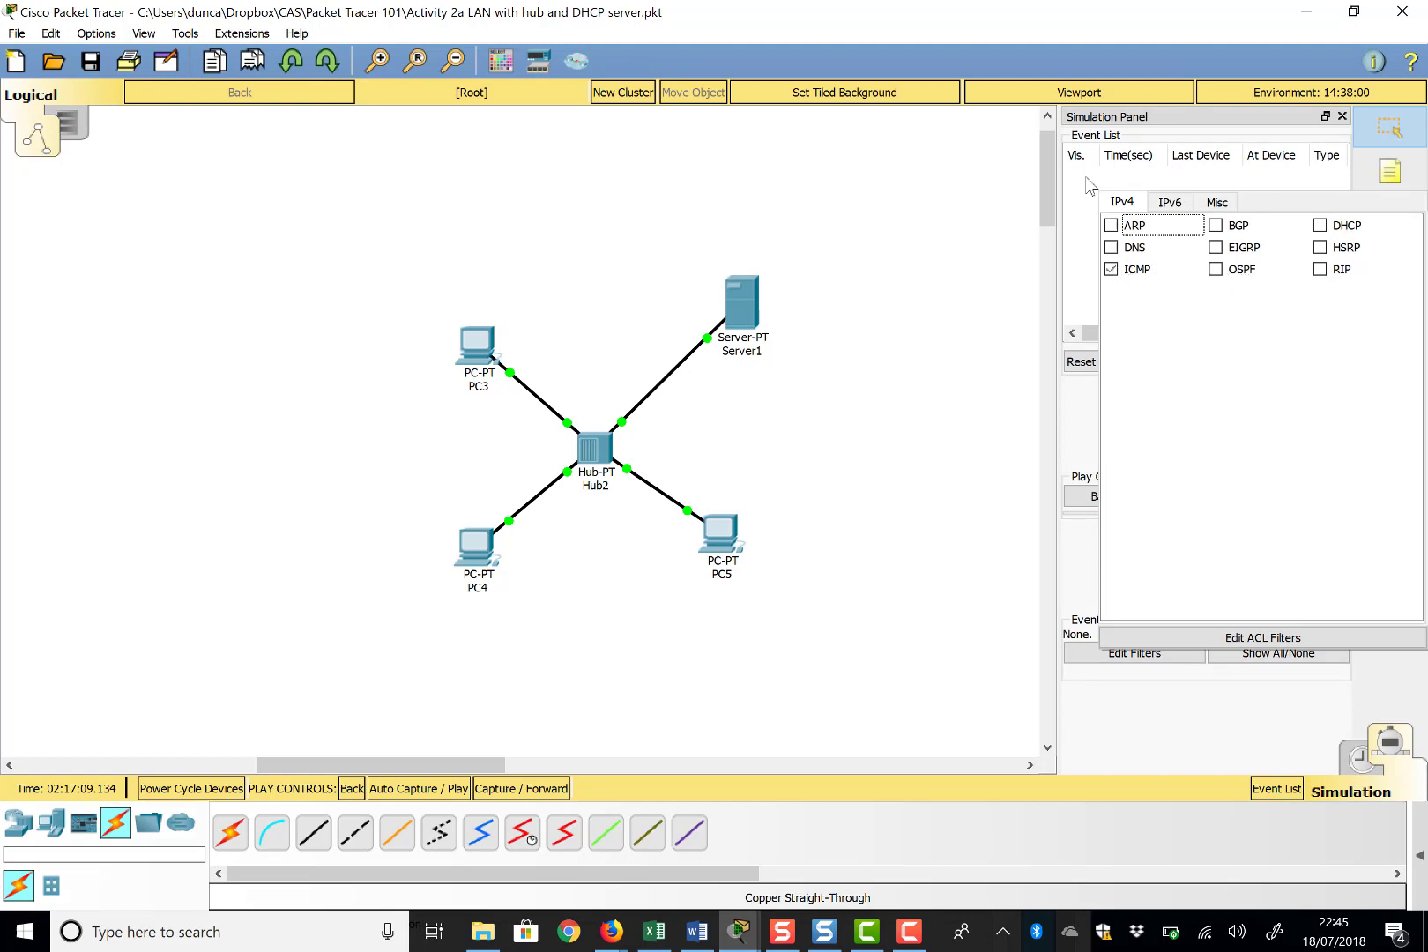
pyautogui.click(1200, 747)
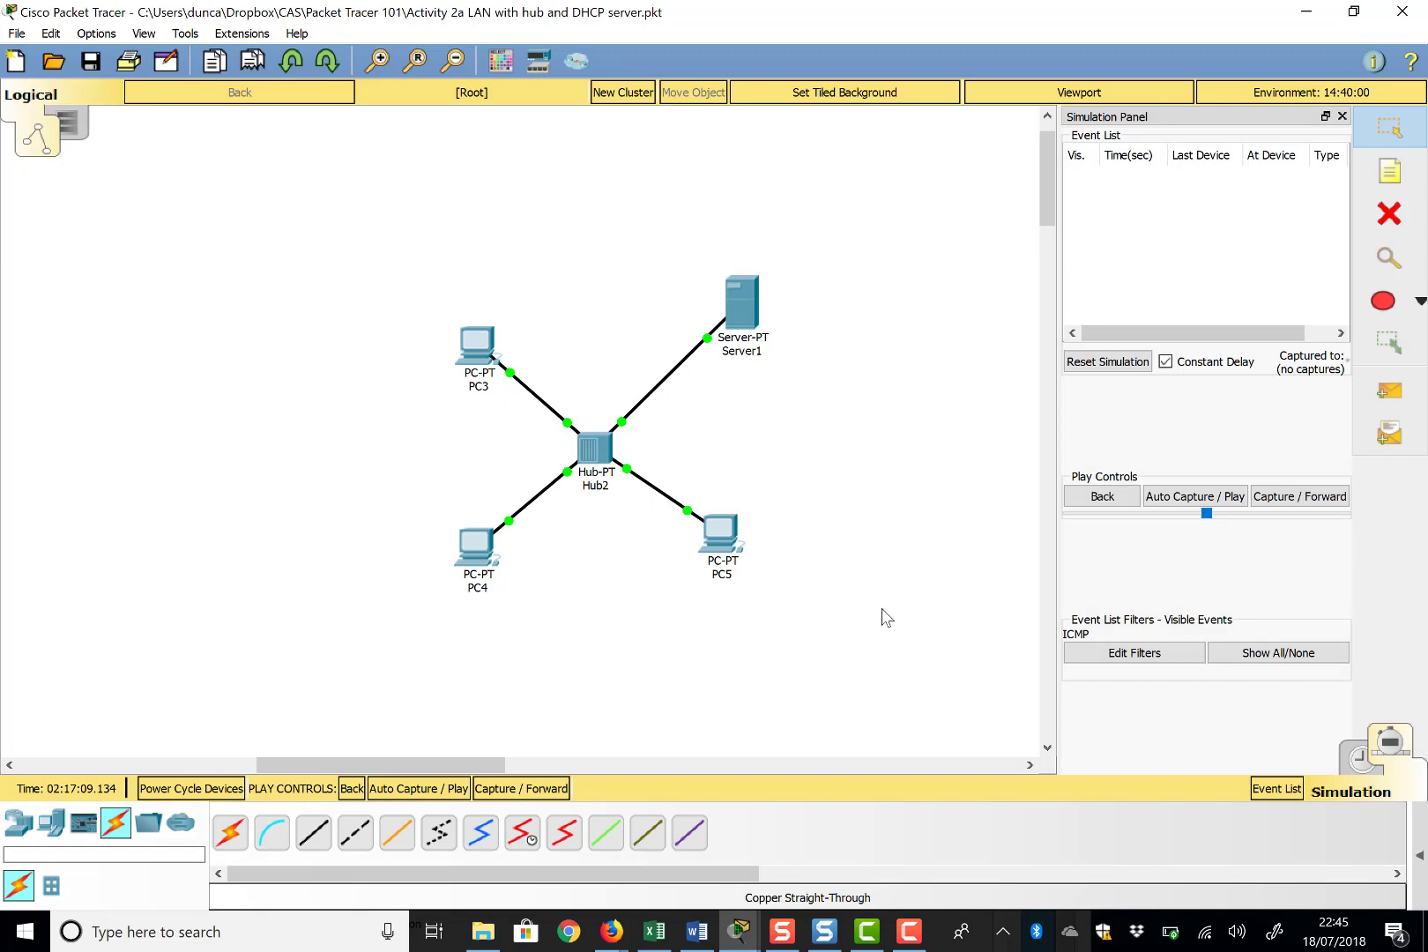
# Step: Ping 192.168.1.3 from PC3's Command Prompt and move its window clear of the topology
pyautogui.click(481, 349)
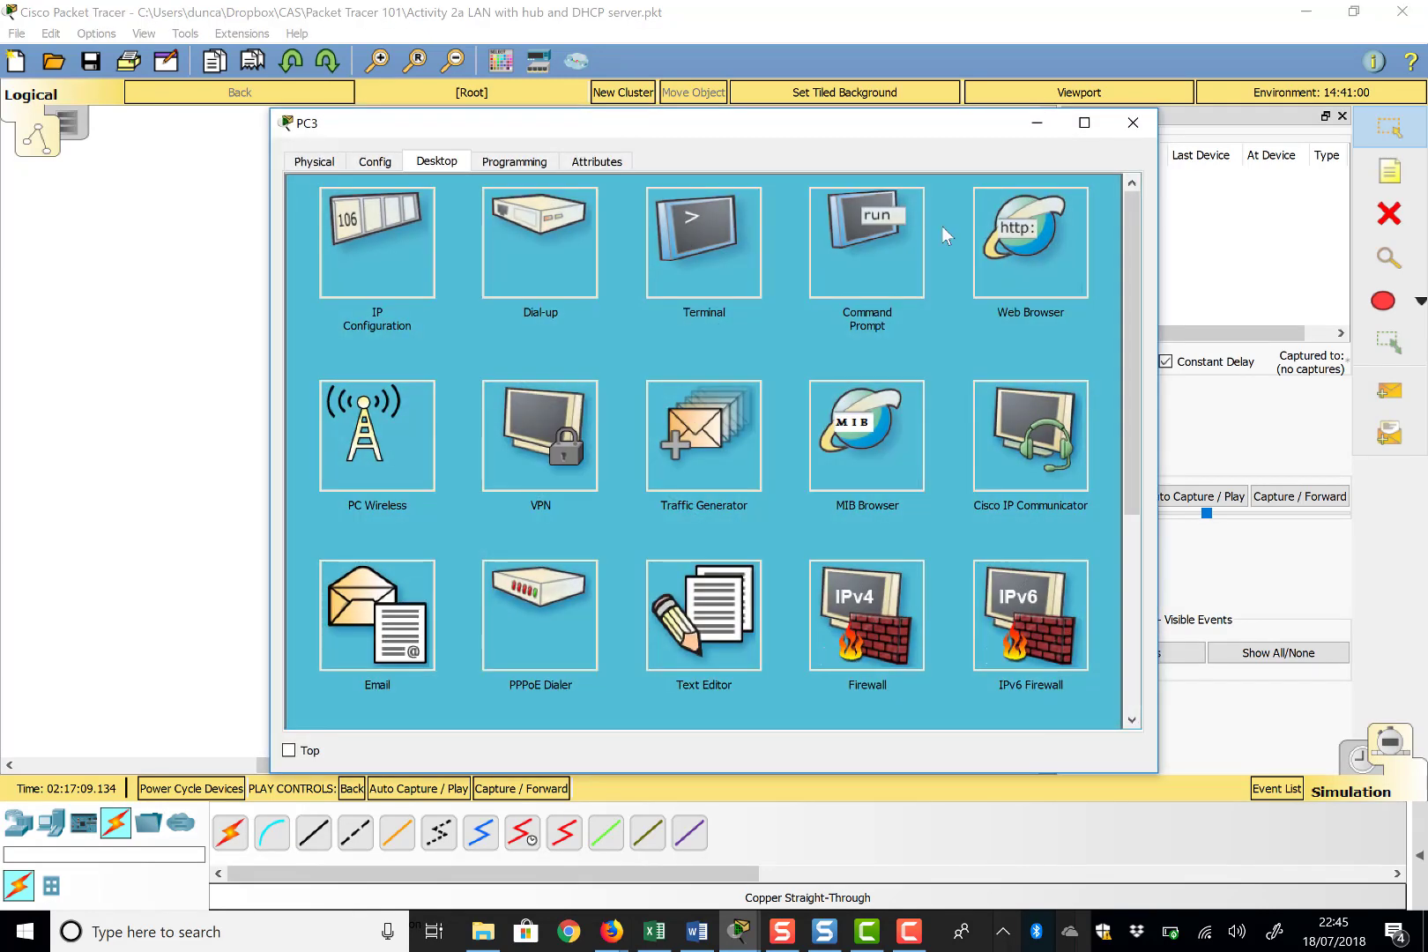
pyautogui.click(863, 236)
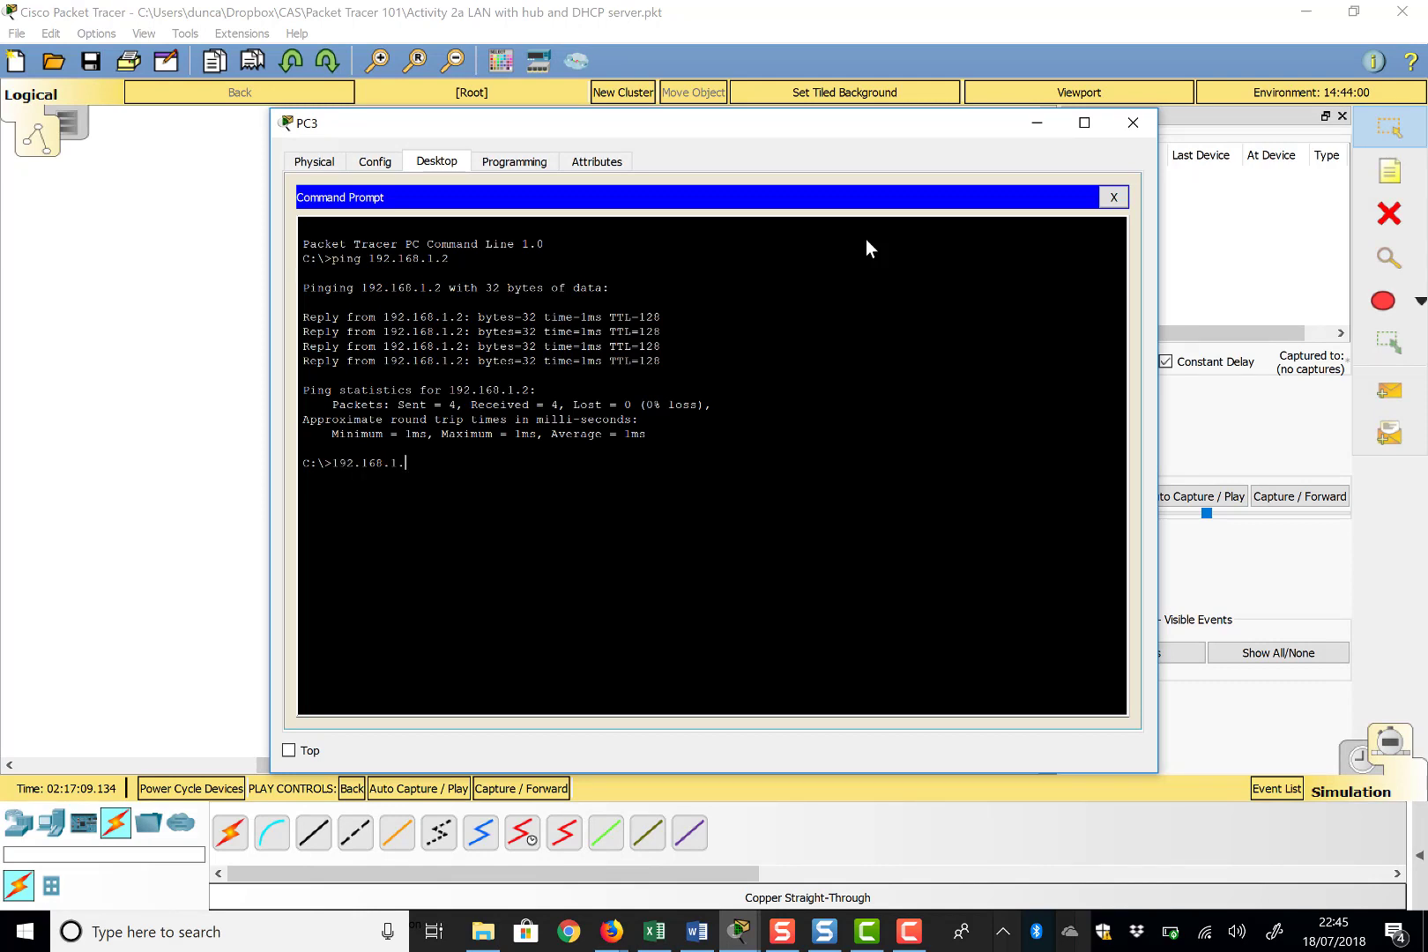
pyautogui.write('192.168.1.3')
pyautogui.press('Return')
pyautogui.press('Return')
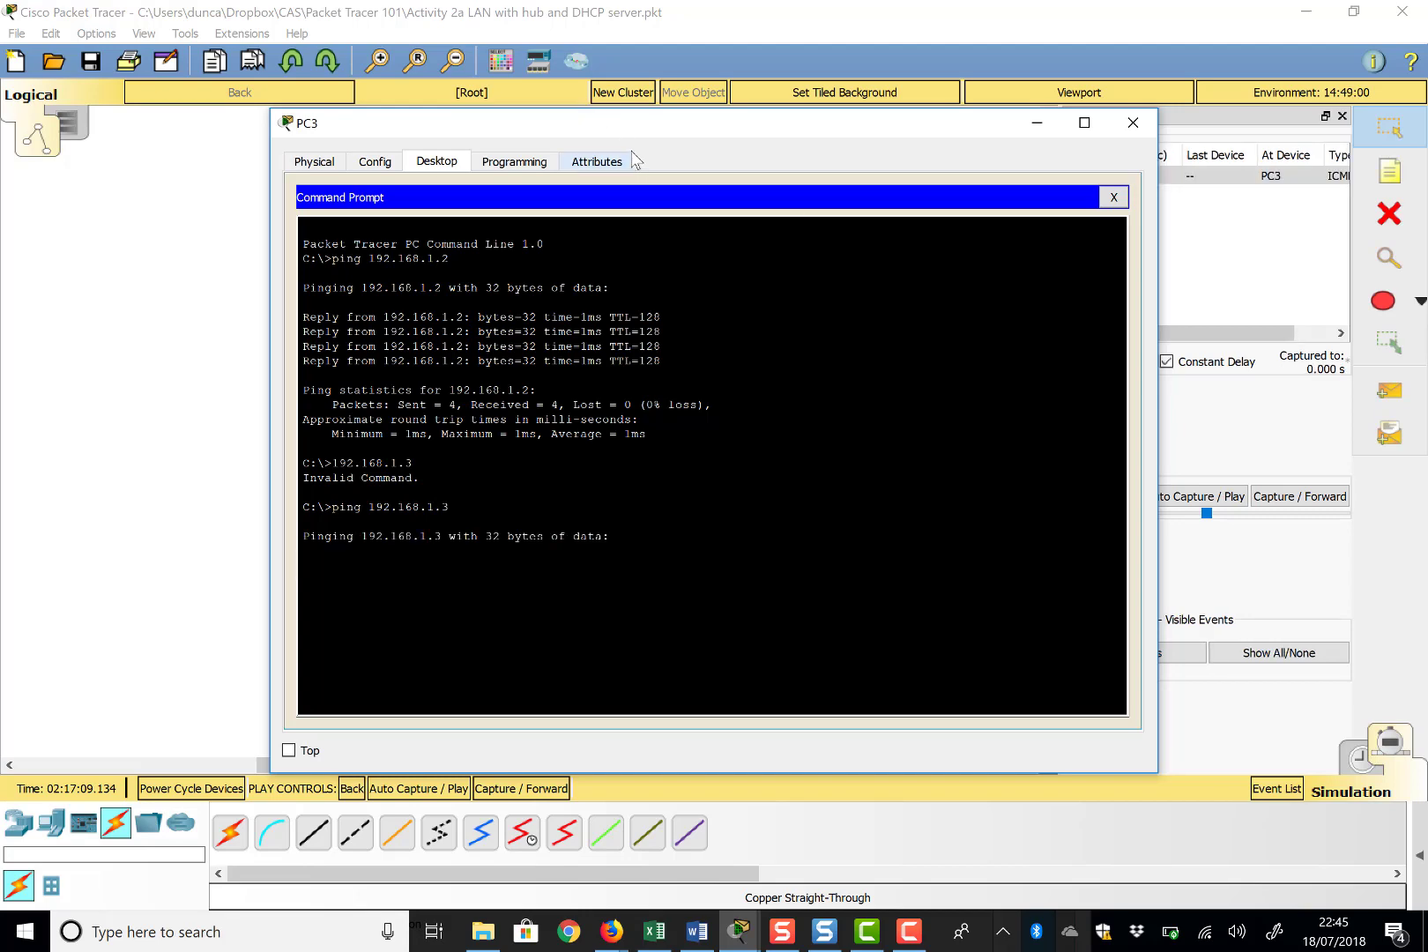
pyautogui.moveTo(655, 124); pyautogui.dragTo(583, 283)
pyautogui.moveTo(569, 573); pyautogui.dragTo(552, 650)
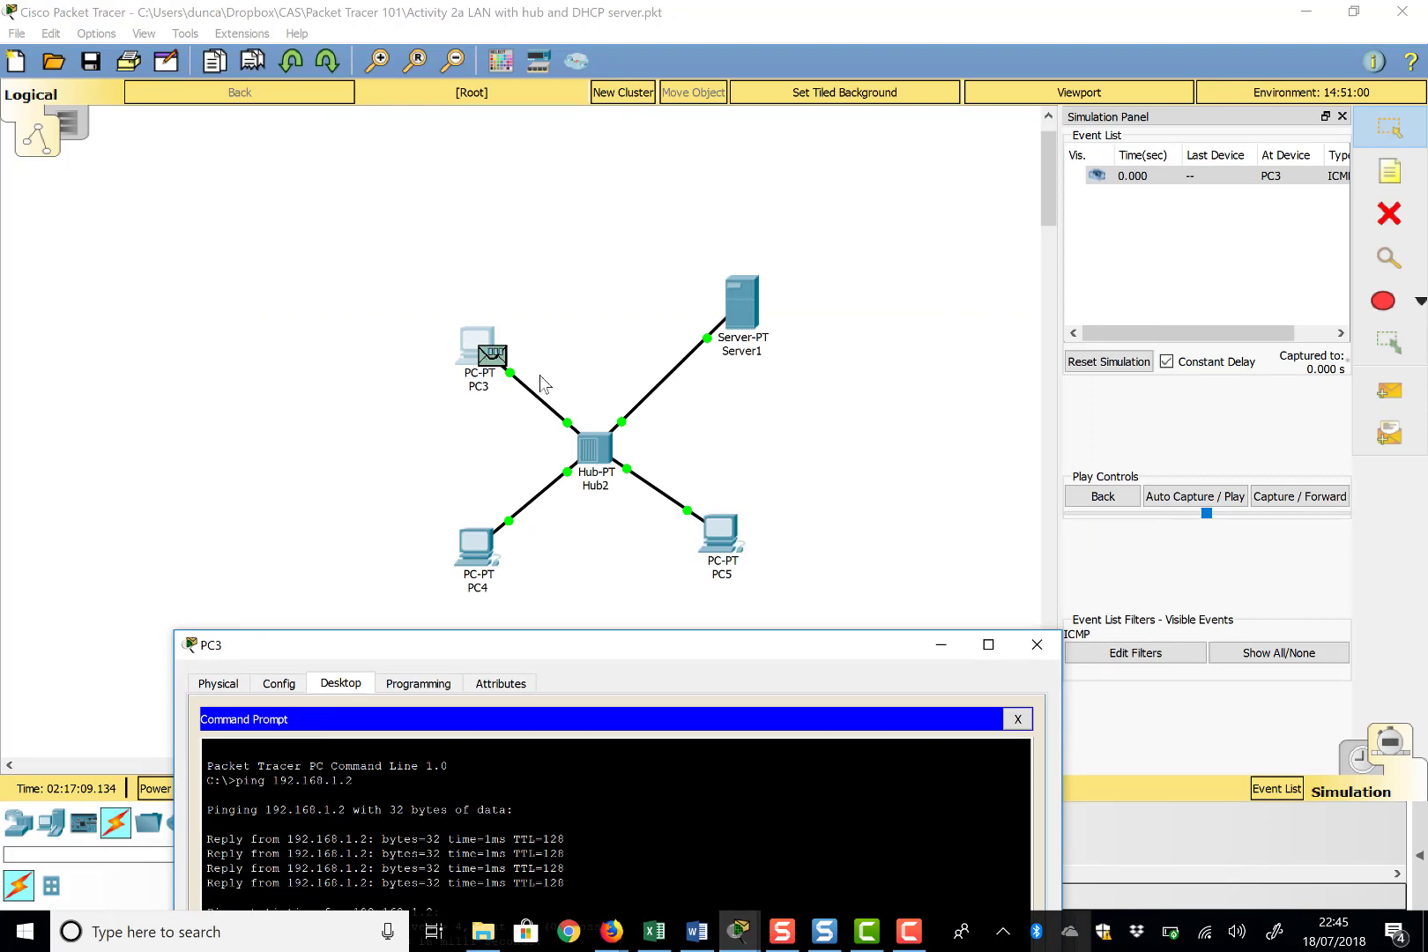
# Step: Examine the outbound PDU details of the ICMP echo request at PC3 and close the PDU information
pyautogui.click(489, 355)
pyautogui.click(491, 356)
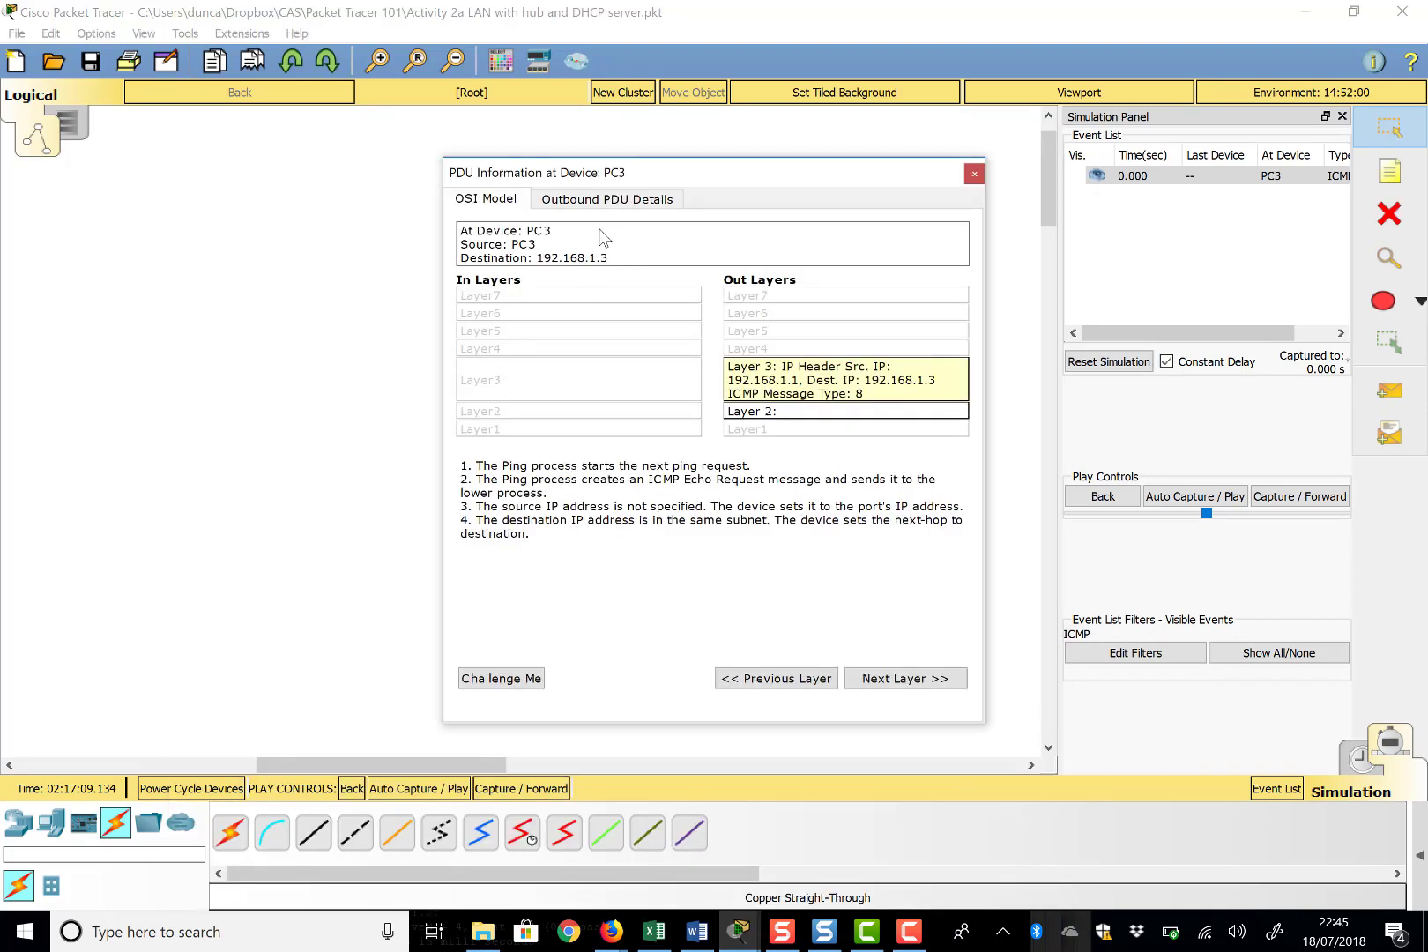
pyautogui.click(625, 205)
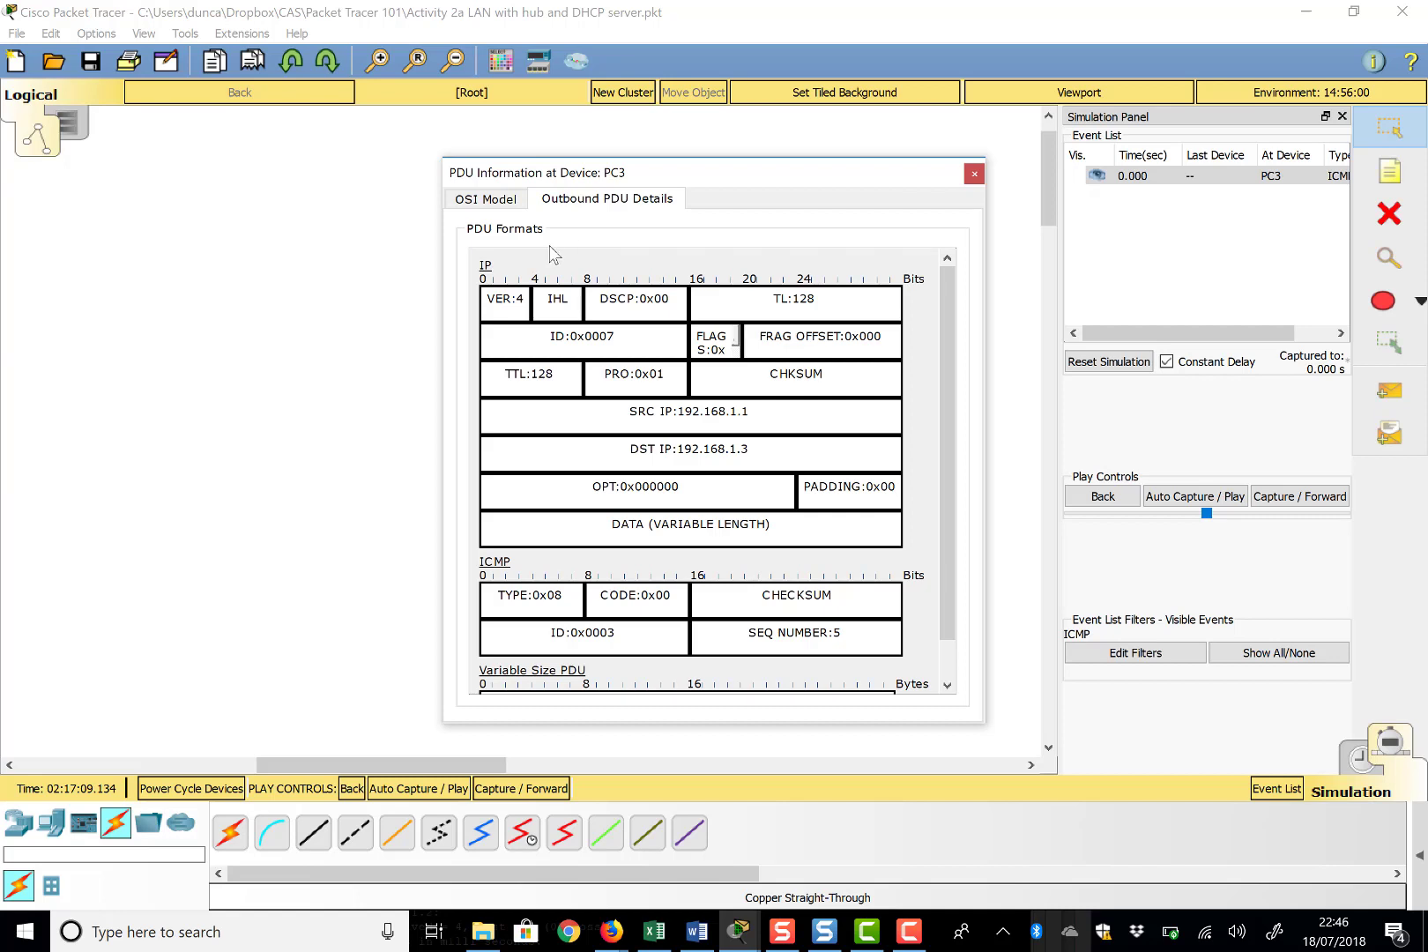
pyautogui.click(396, 254)
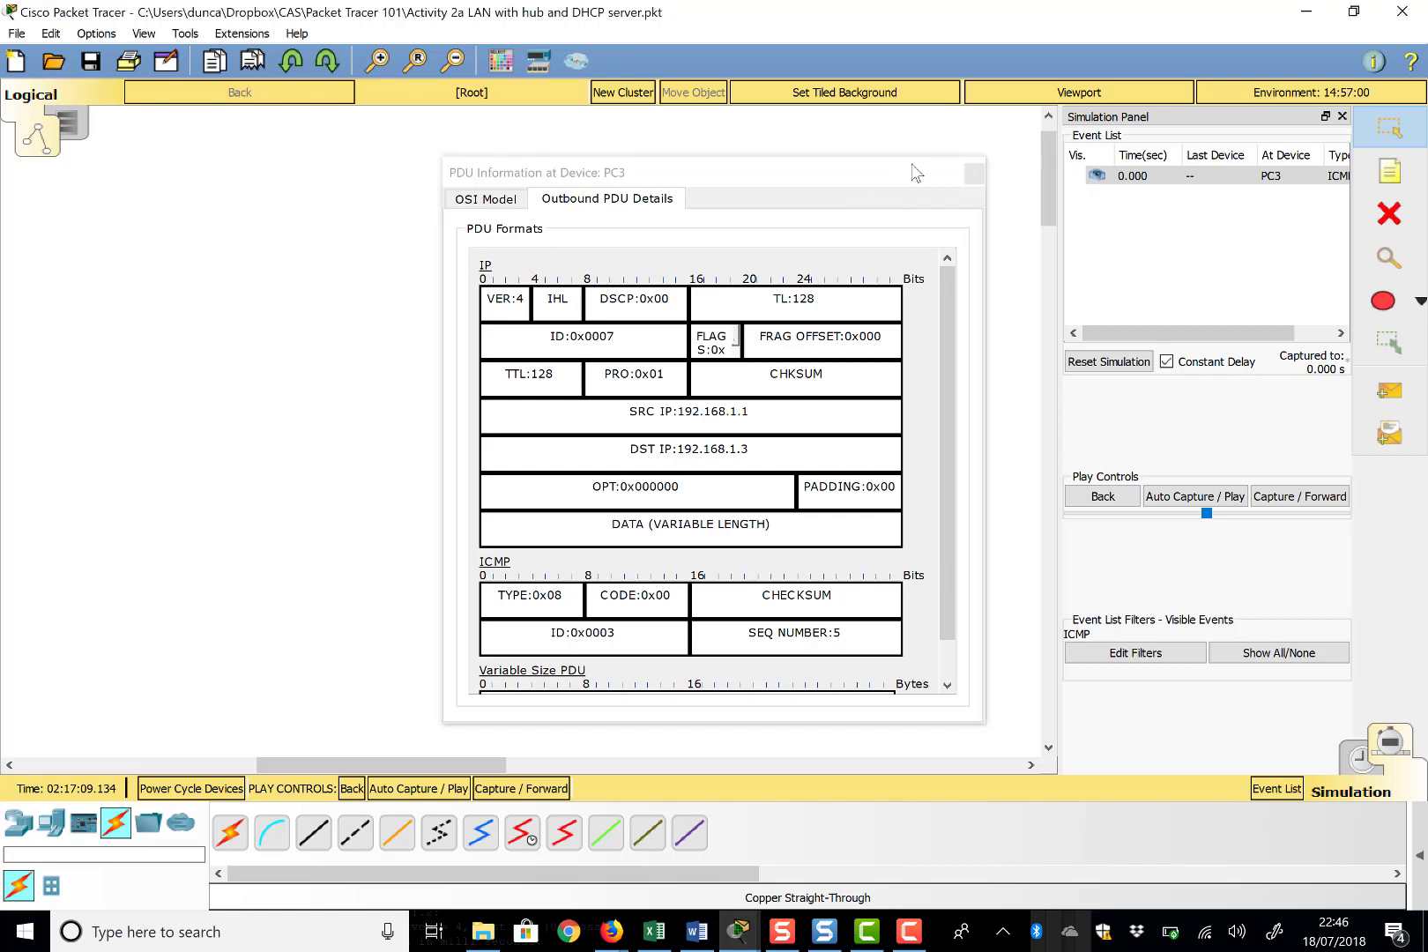
pyautogui.click(975, 174)
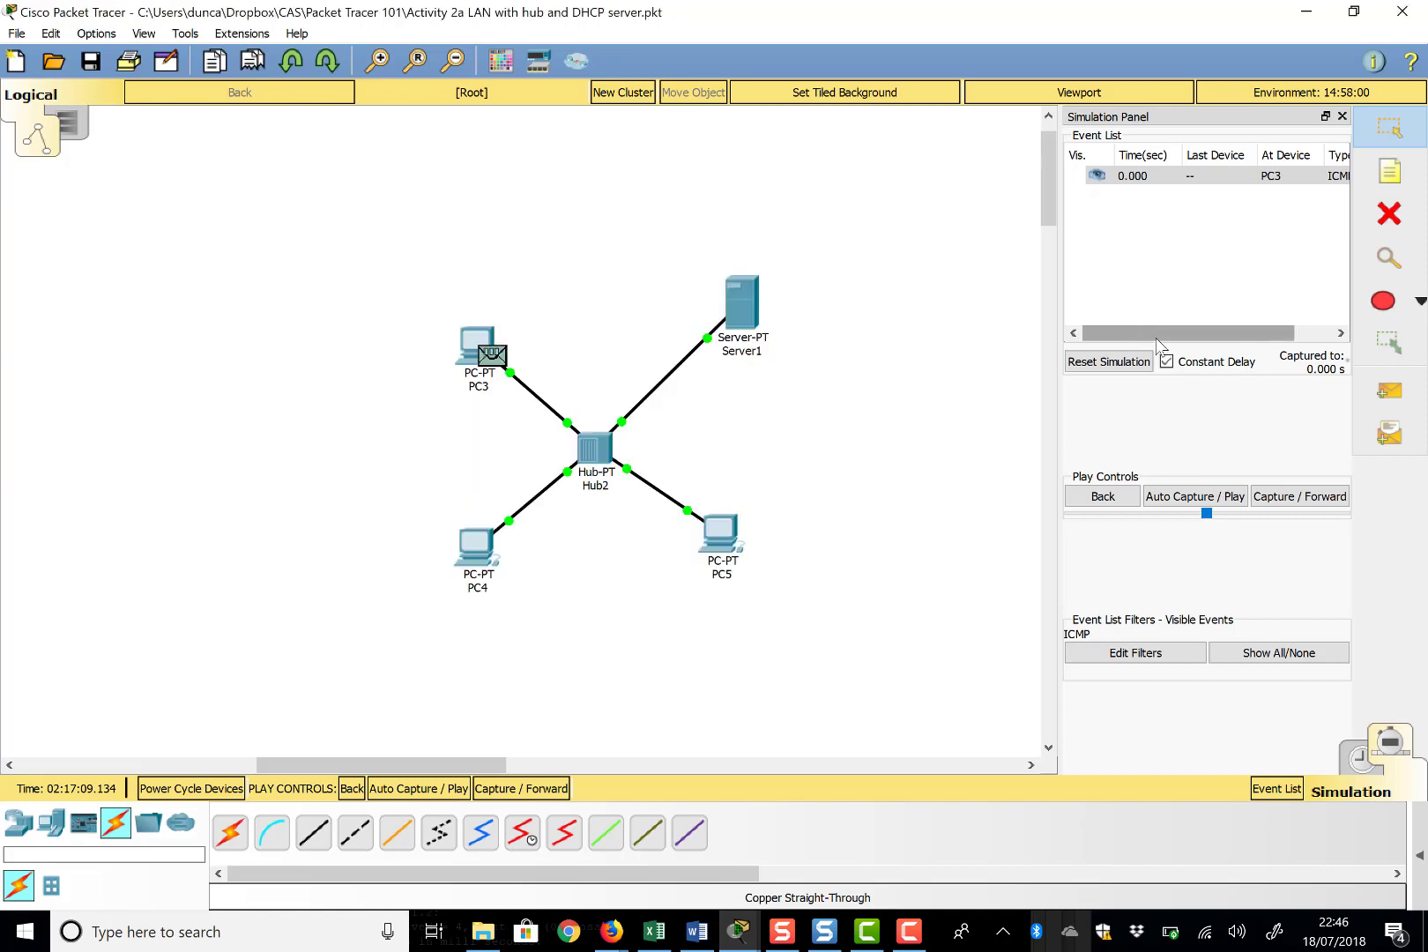
# Step: Advance the simulation five captures to trace the ping from PC3 through Hub2 to PC5 and back
pyautogui.click(1272, 496)
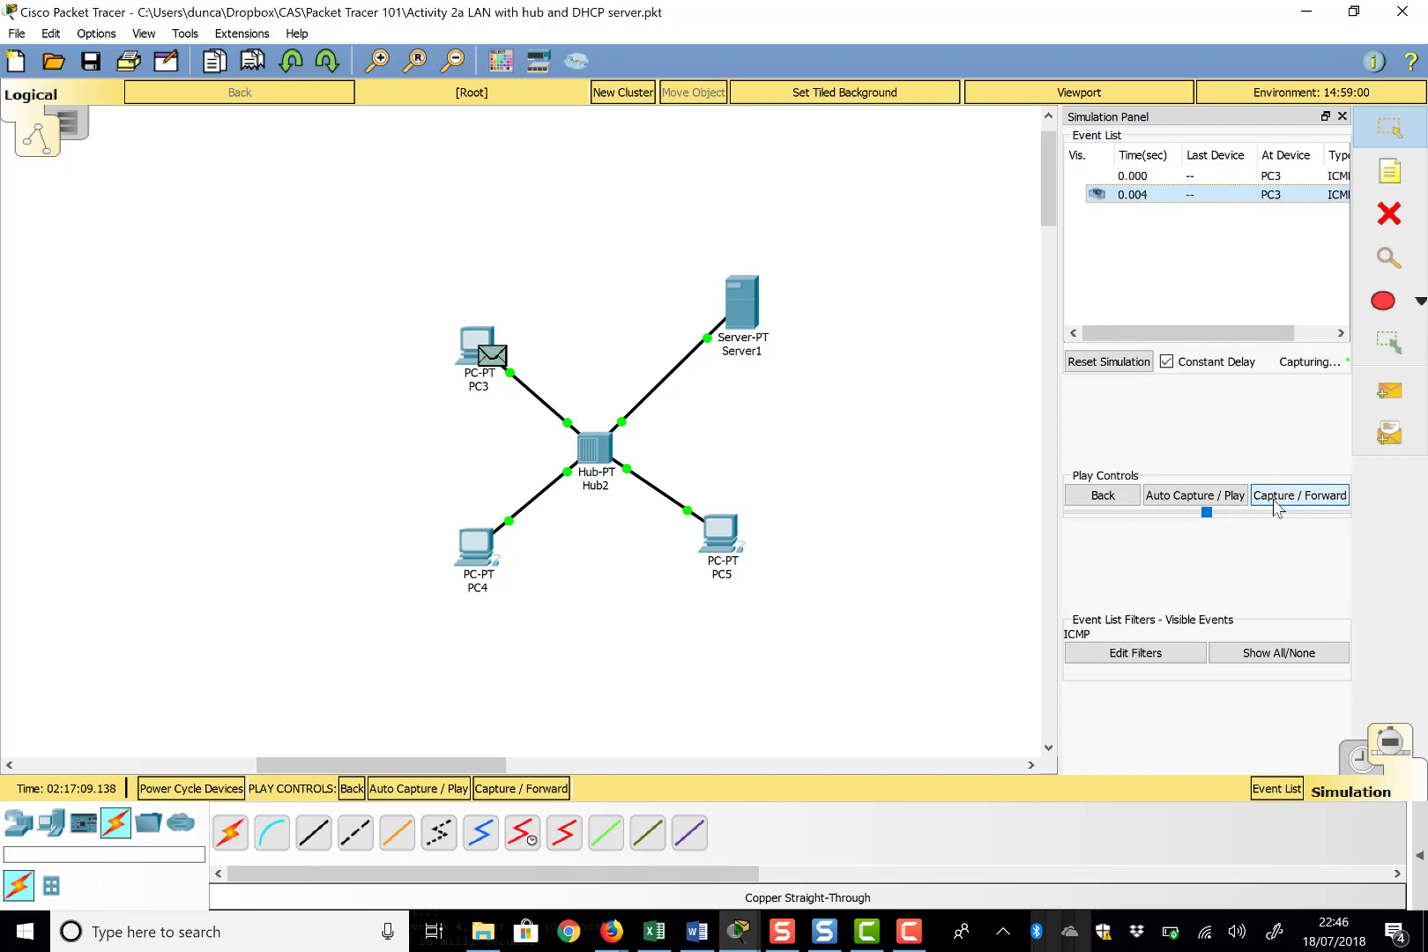
pyautogui.click(1272, 497)
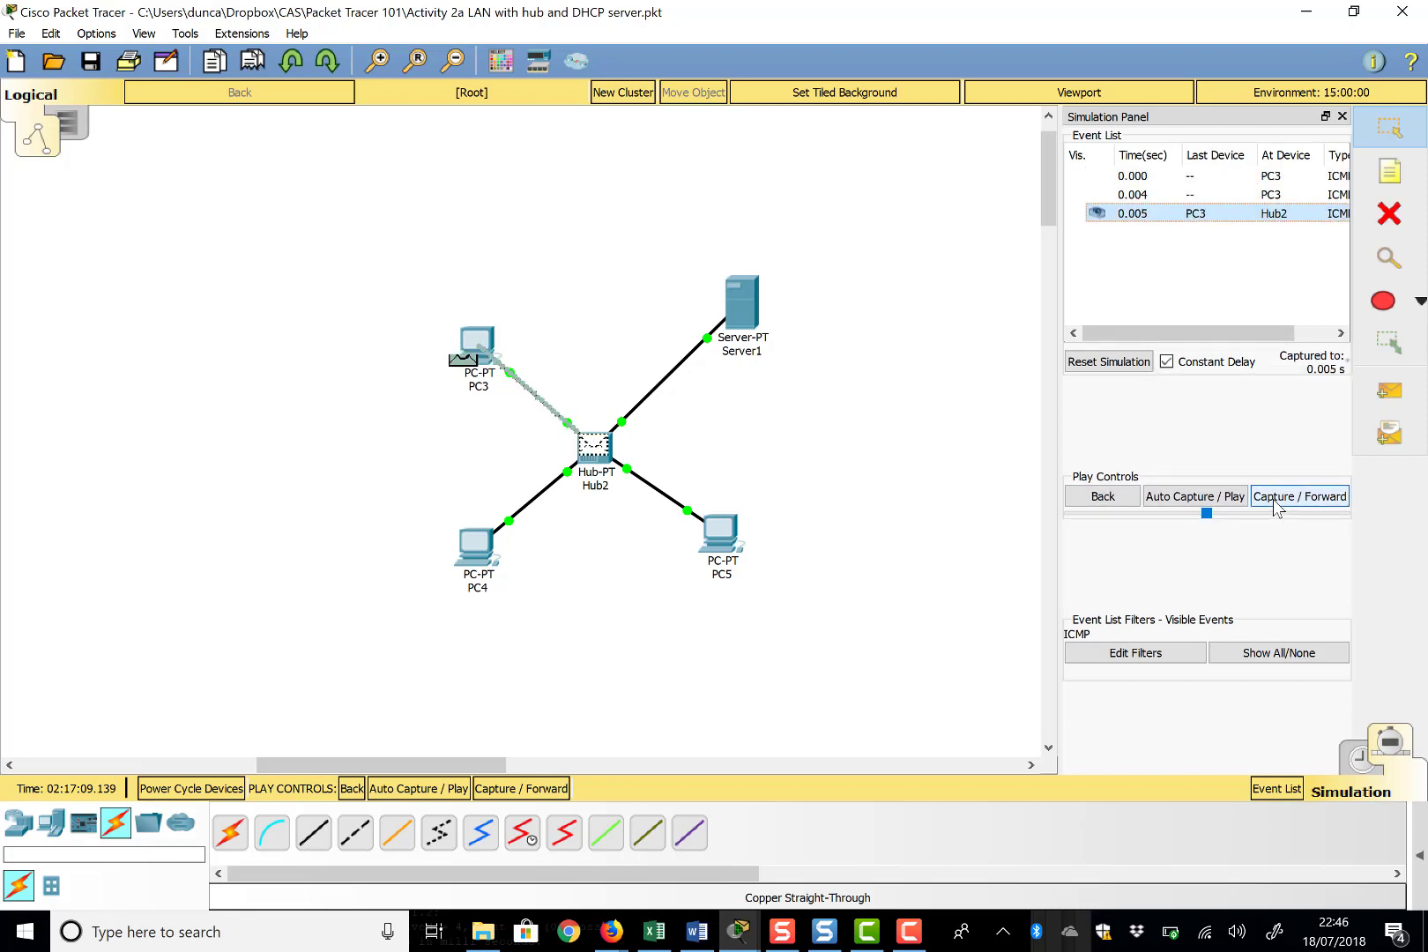
pyautogui.click(1273, 496)
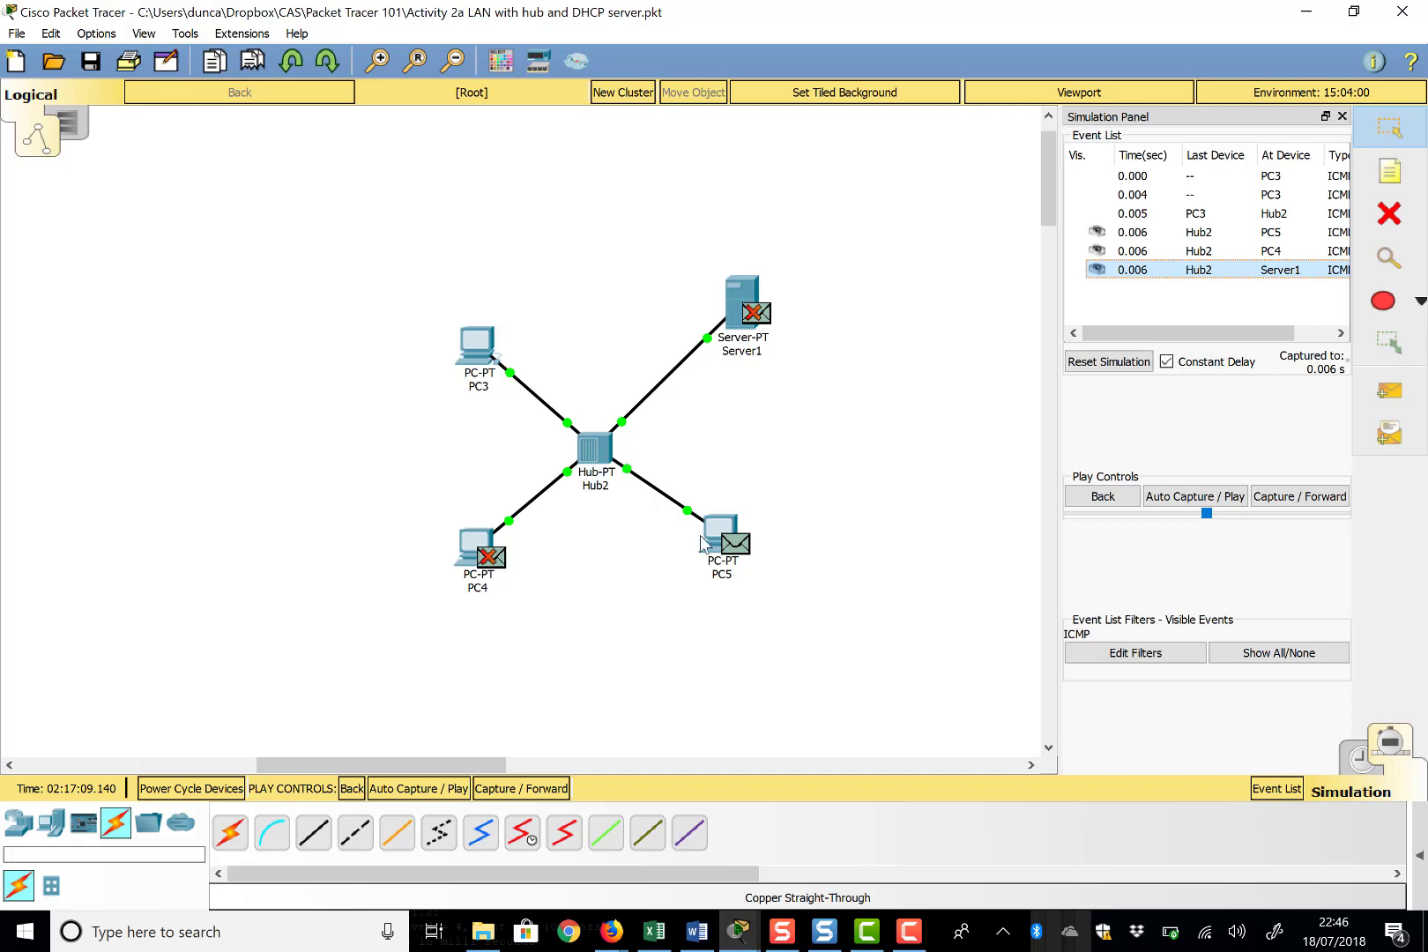
pyautogui.click(1288, 496)
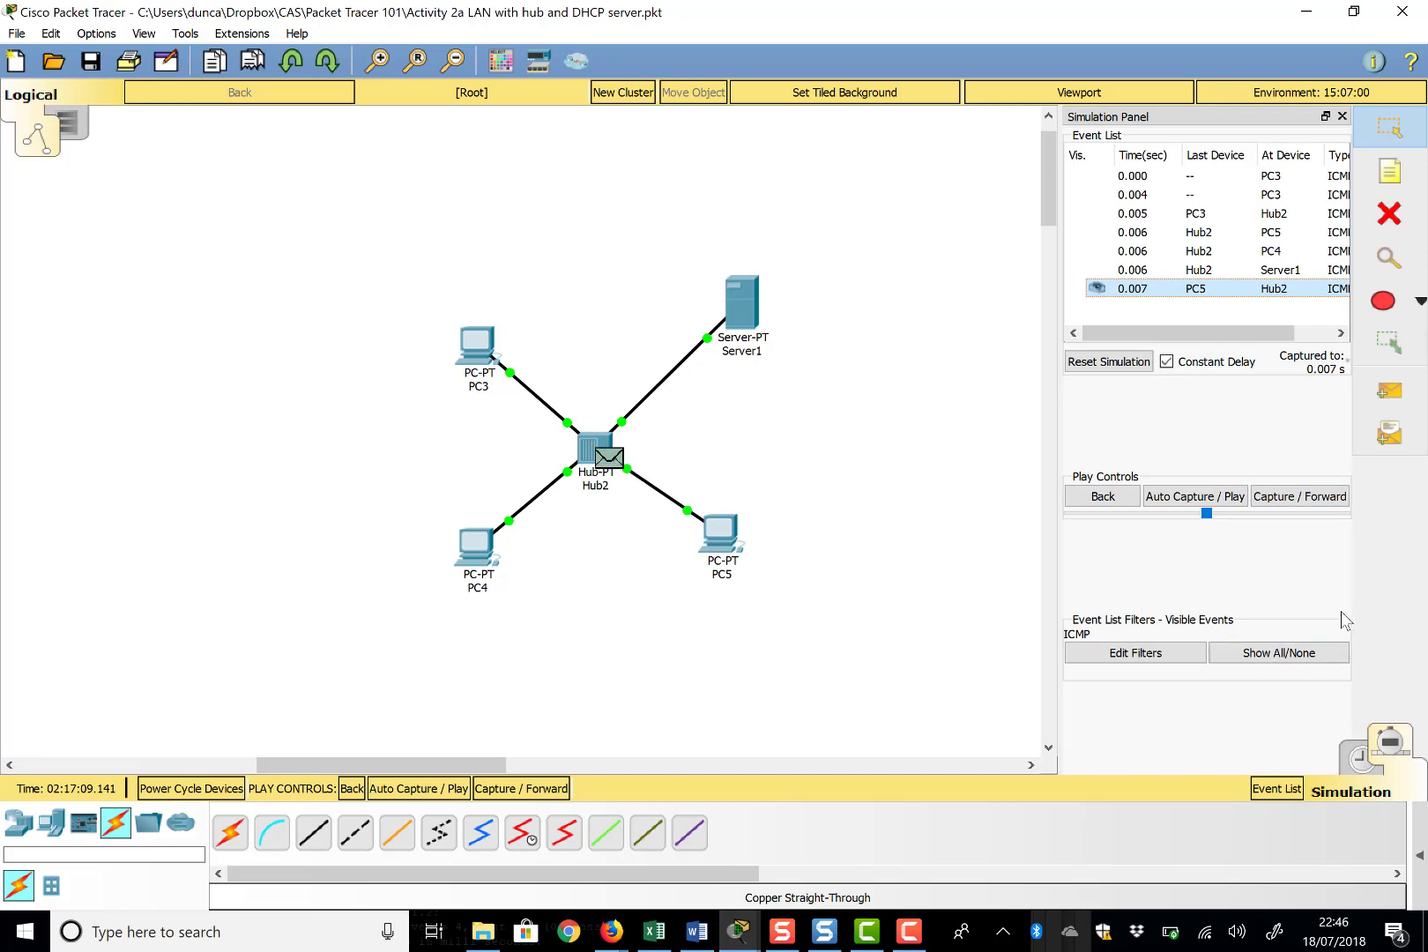
pyautogui.click(1322, 498)
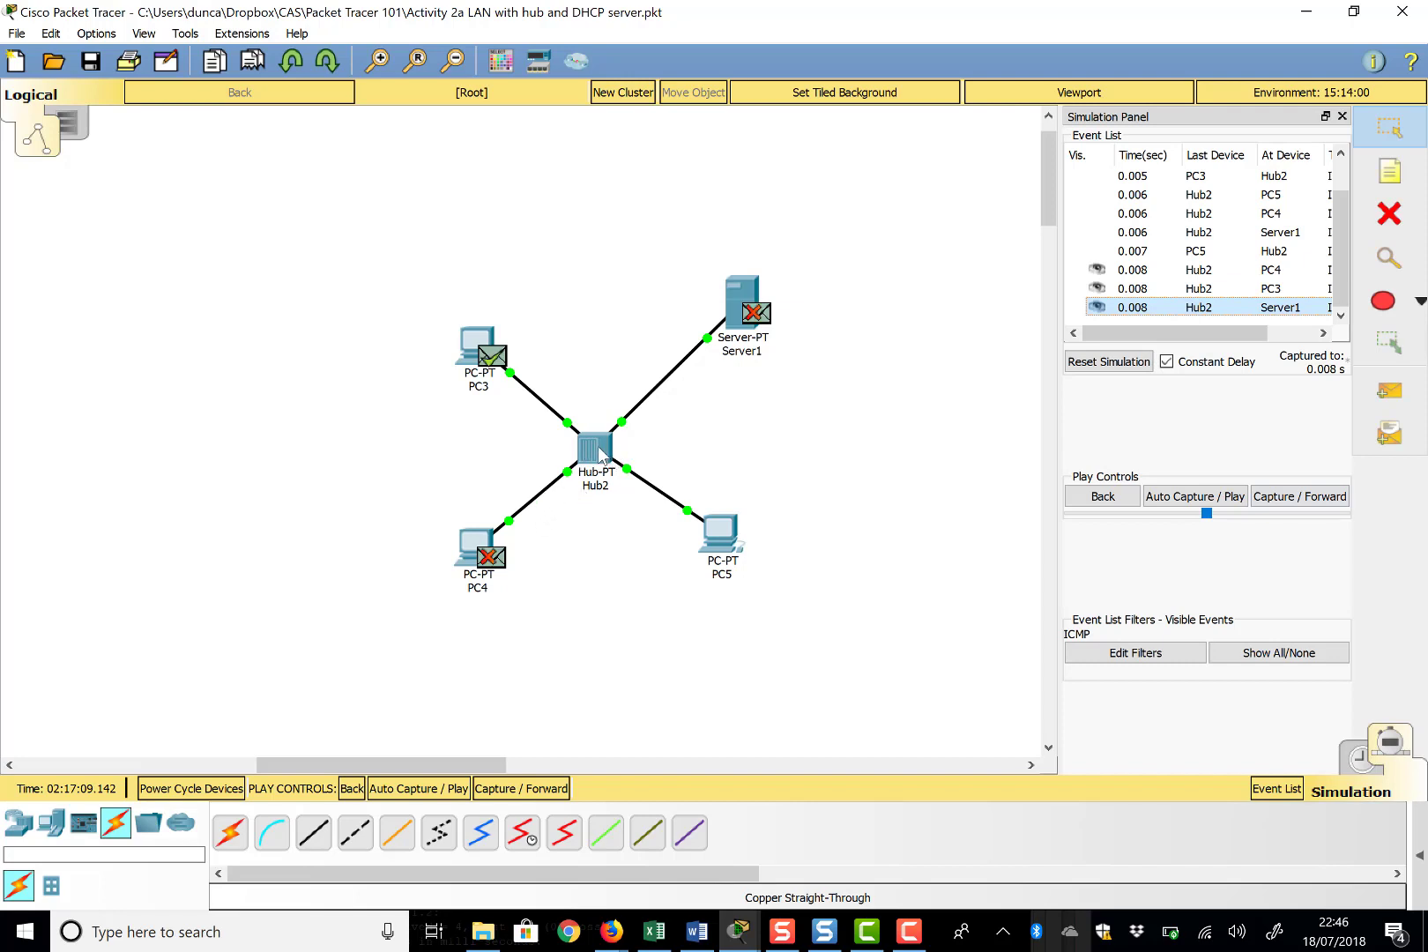
# Step: Delete Hub2 from the topology
pyautogui.moveTo(600, 451)
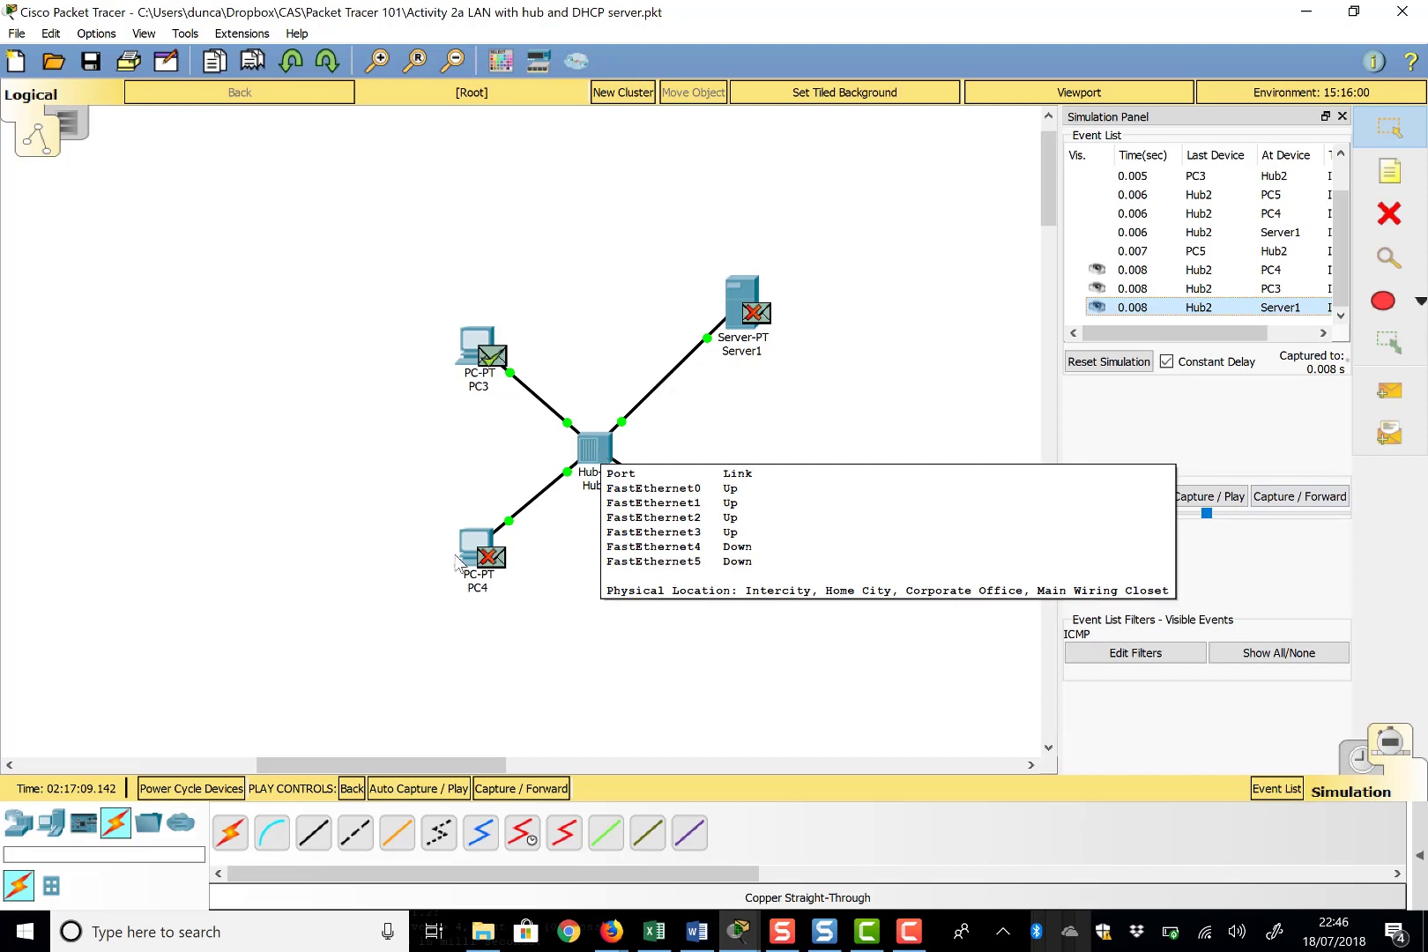
pyautogui.click(1389, 213)
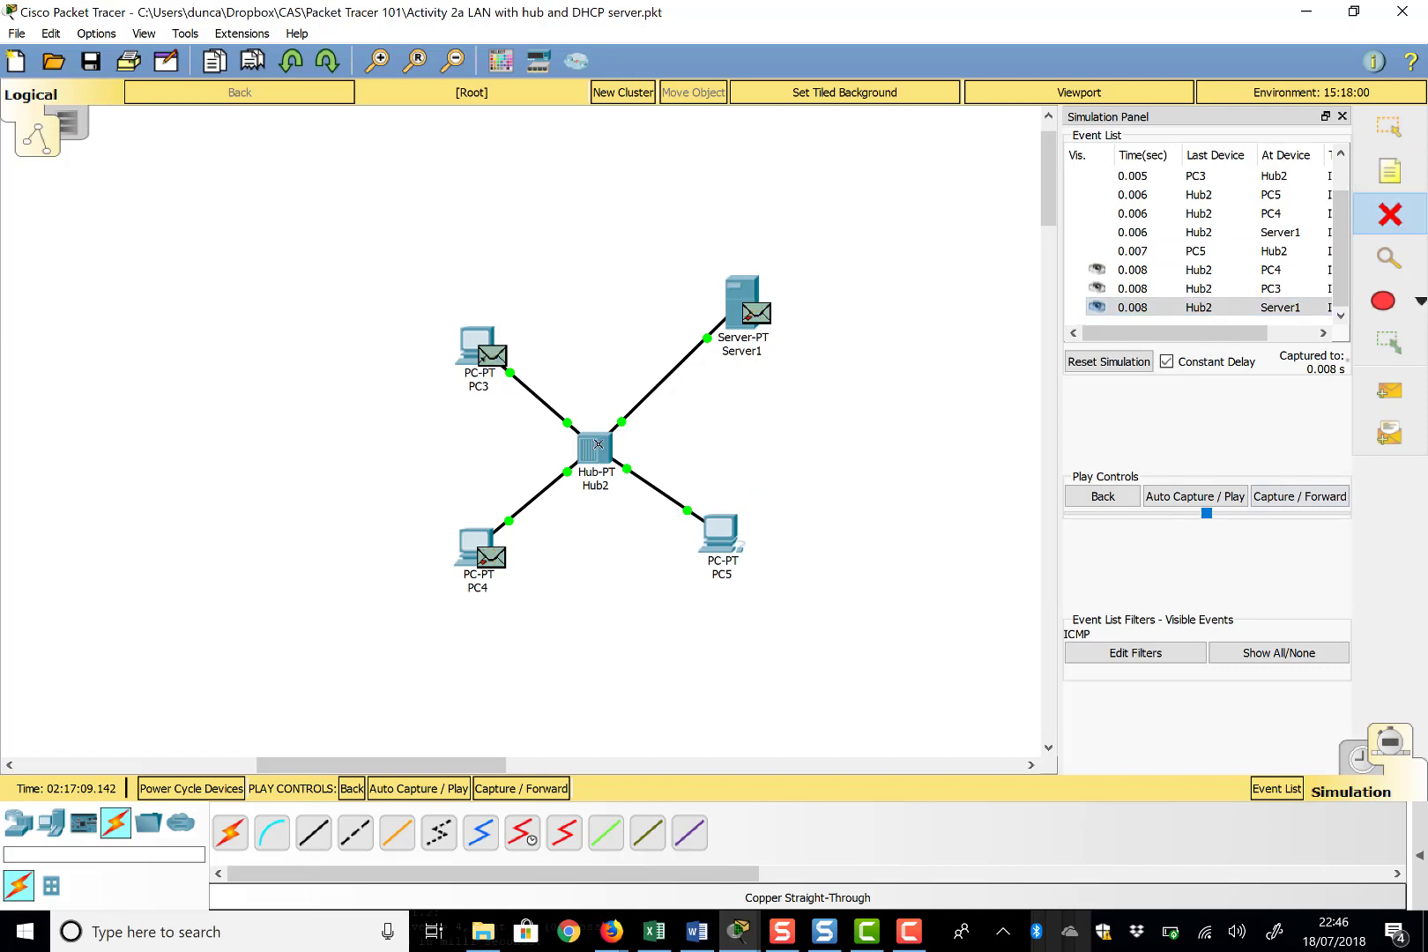
pyautogui.click(598, 445)
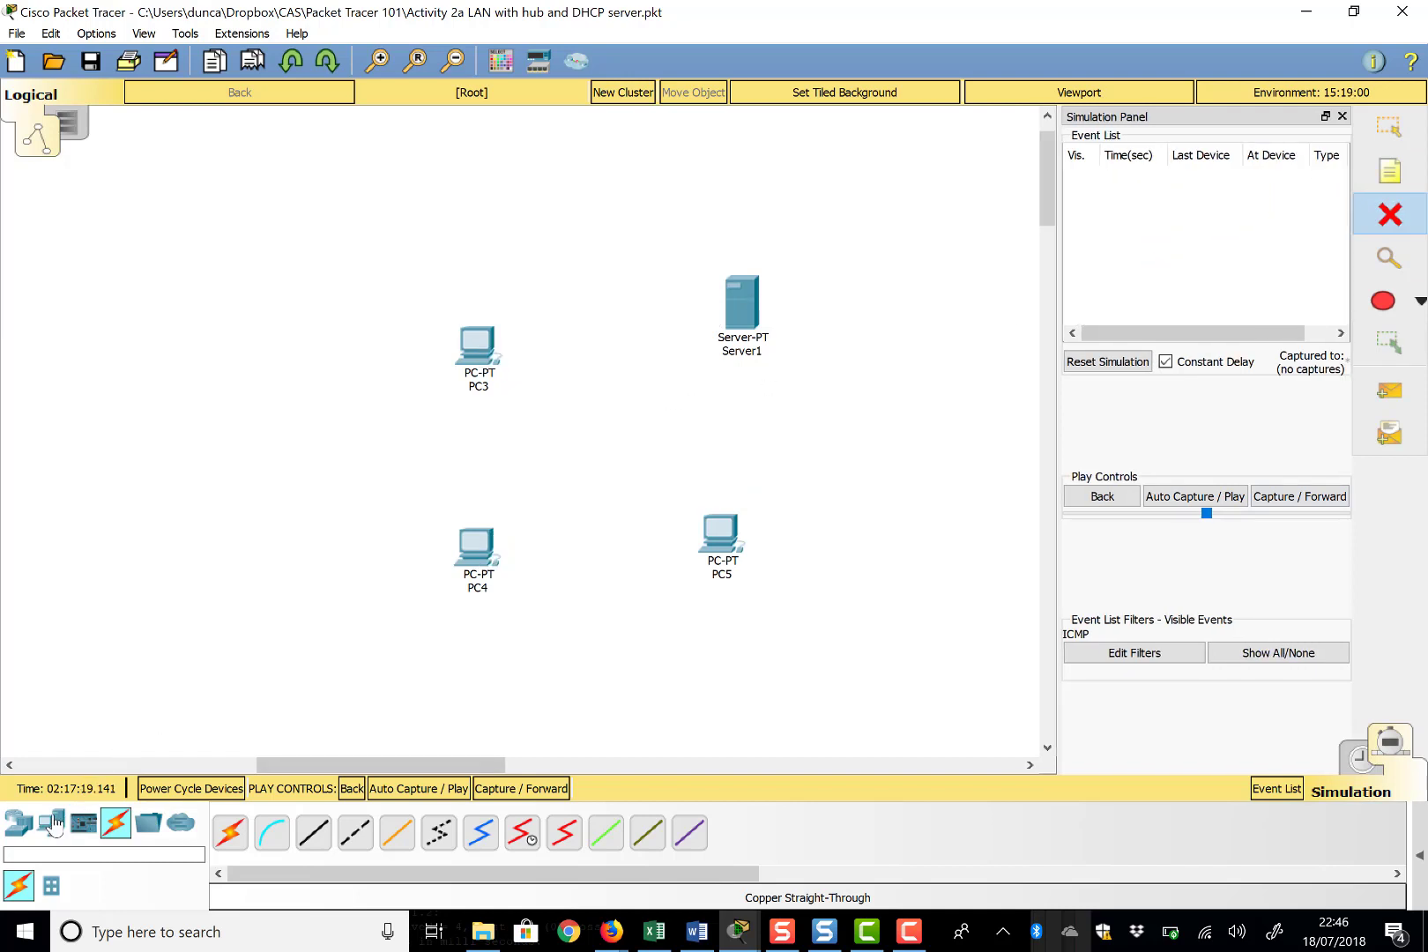
# Step: Place a 2960 switch in the middle of the three PCs and Server1, with the delete tool switched off
pyautogui.click(54, 824)
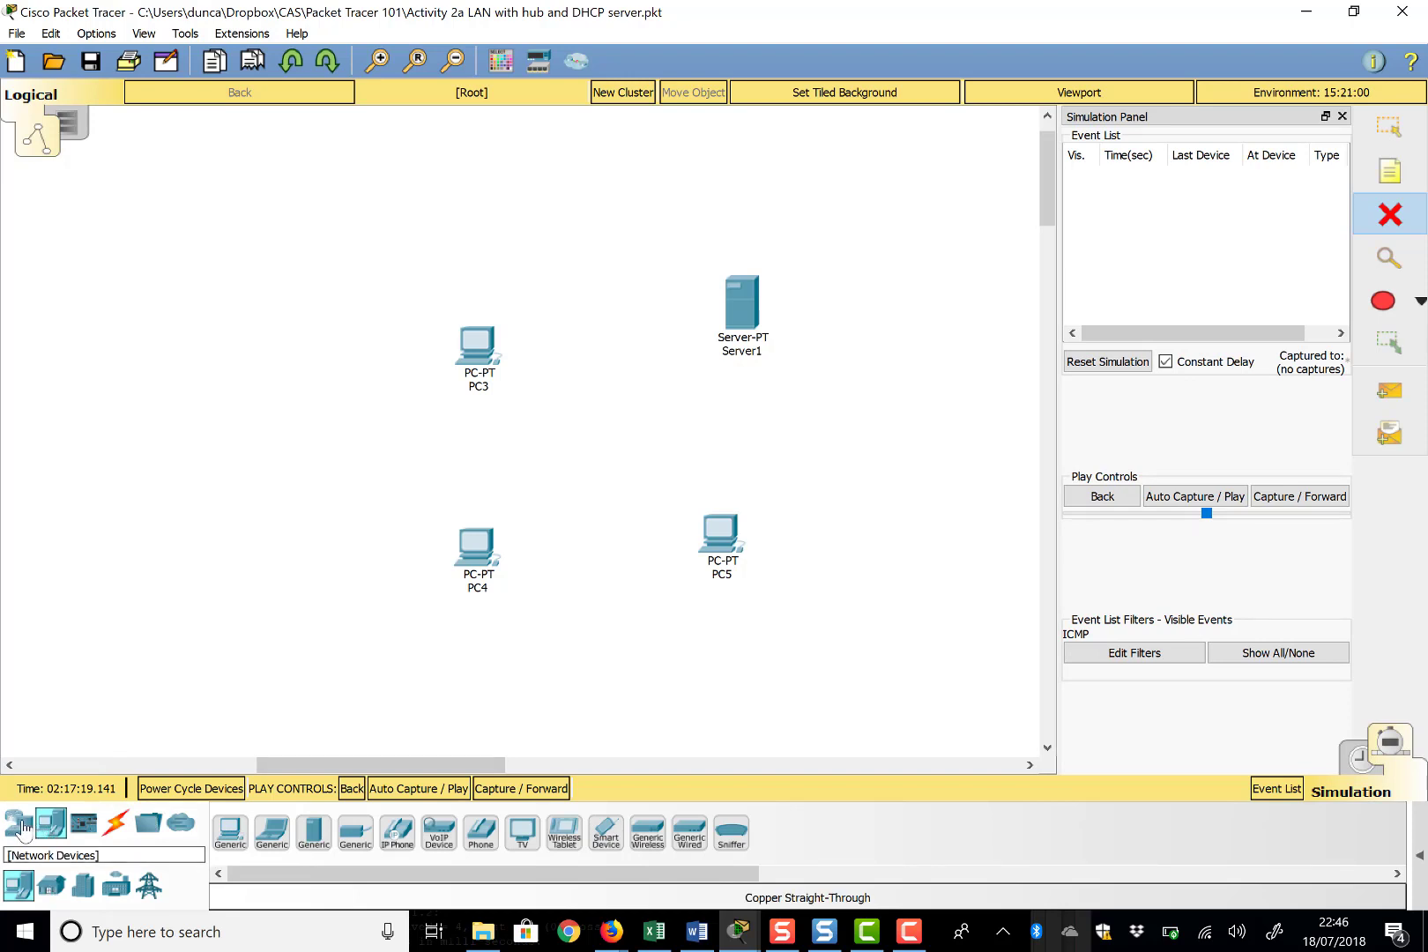
pyautogui.click(20, 823)
pyautogui.click(51, 884)
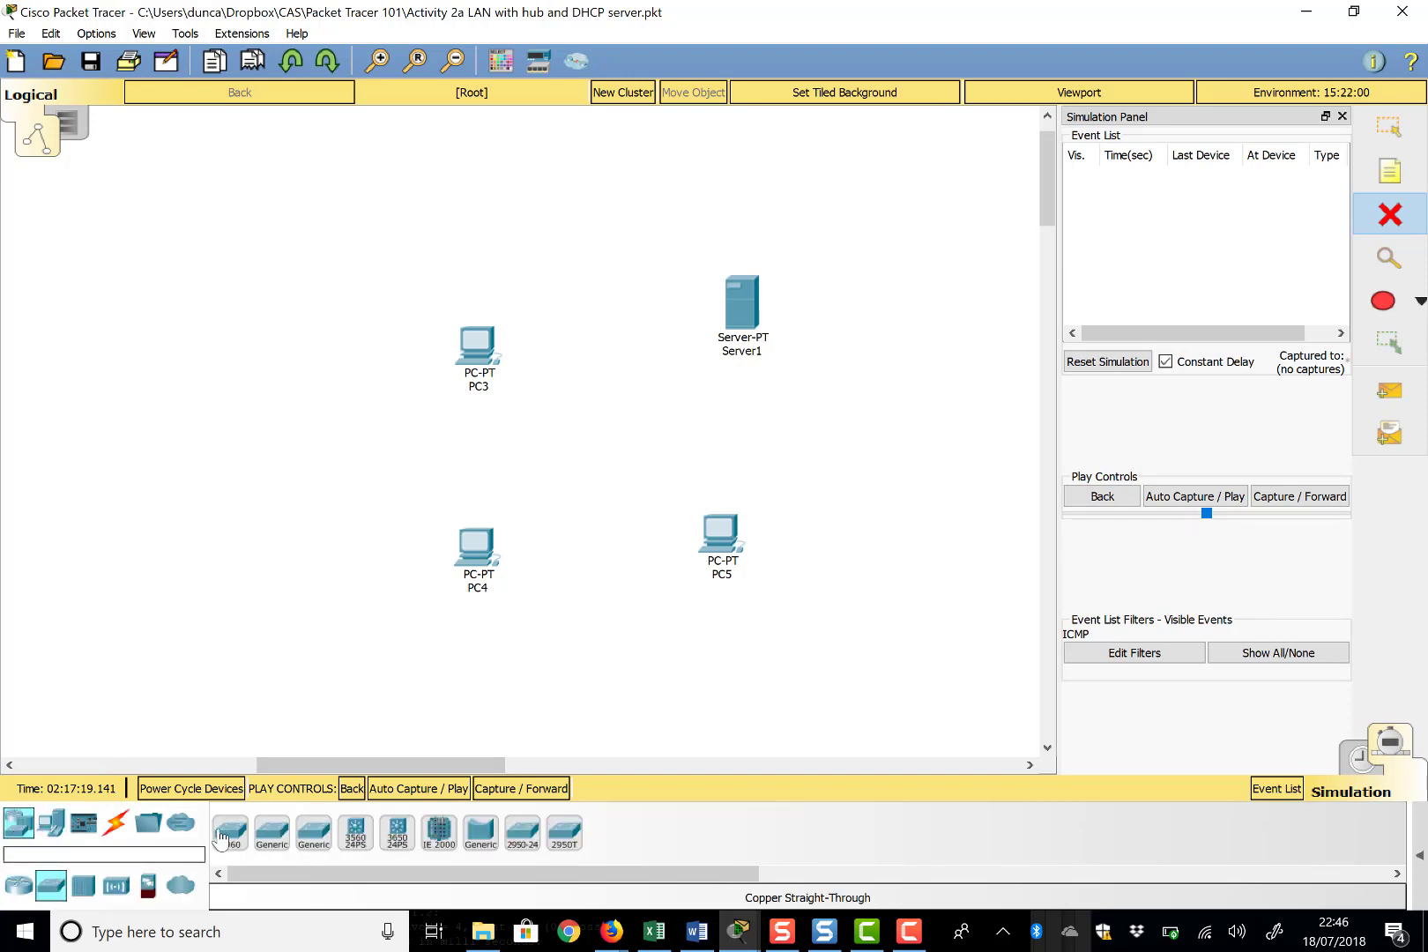
pyautogui.moveTo(220, 835); pyautogui.dragTo(632, 406)
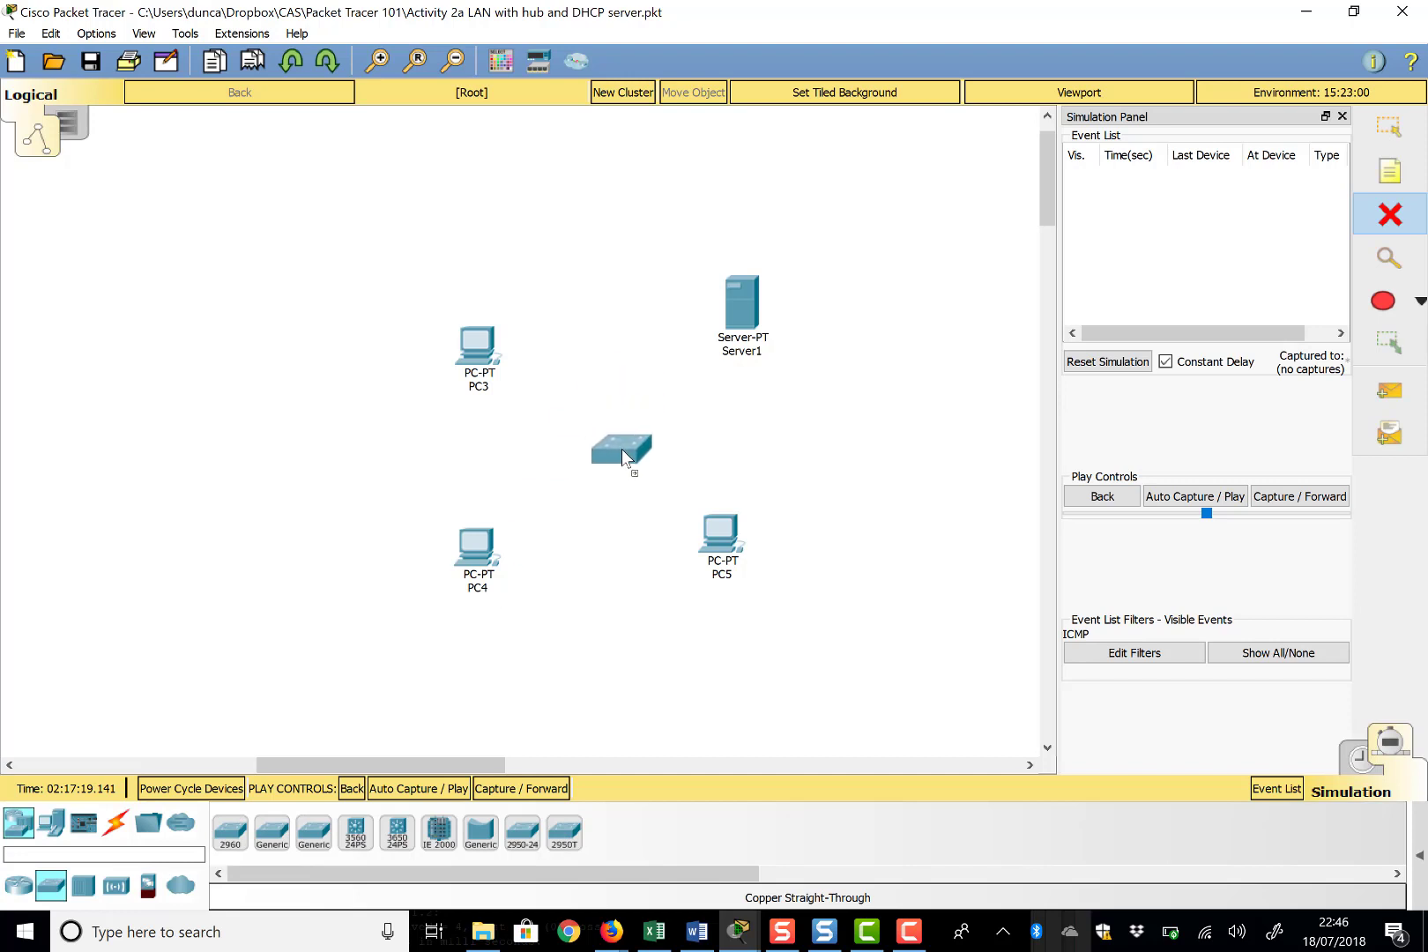
pyautogui.click(623, 455)
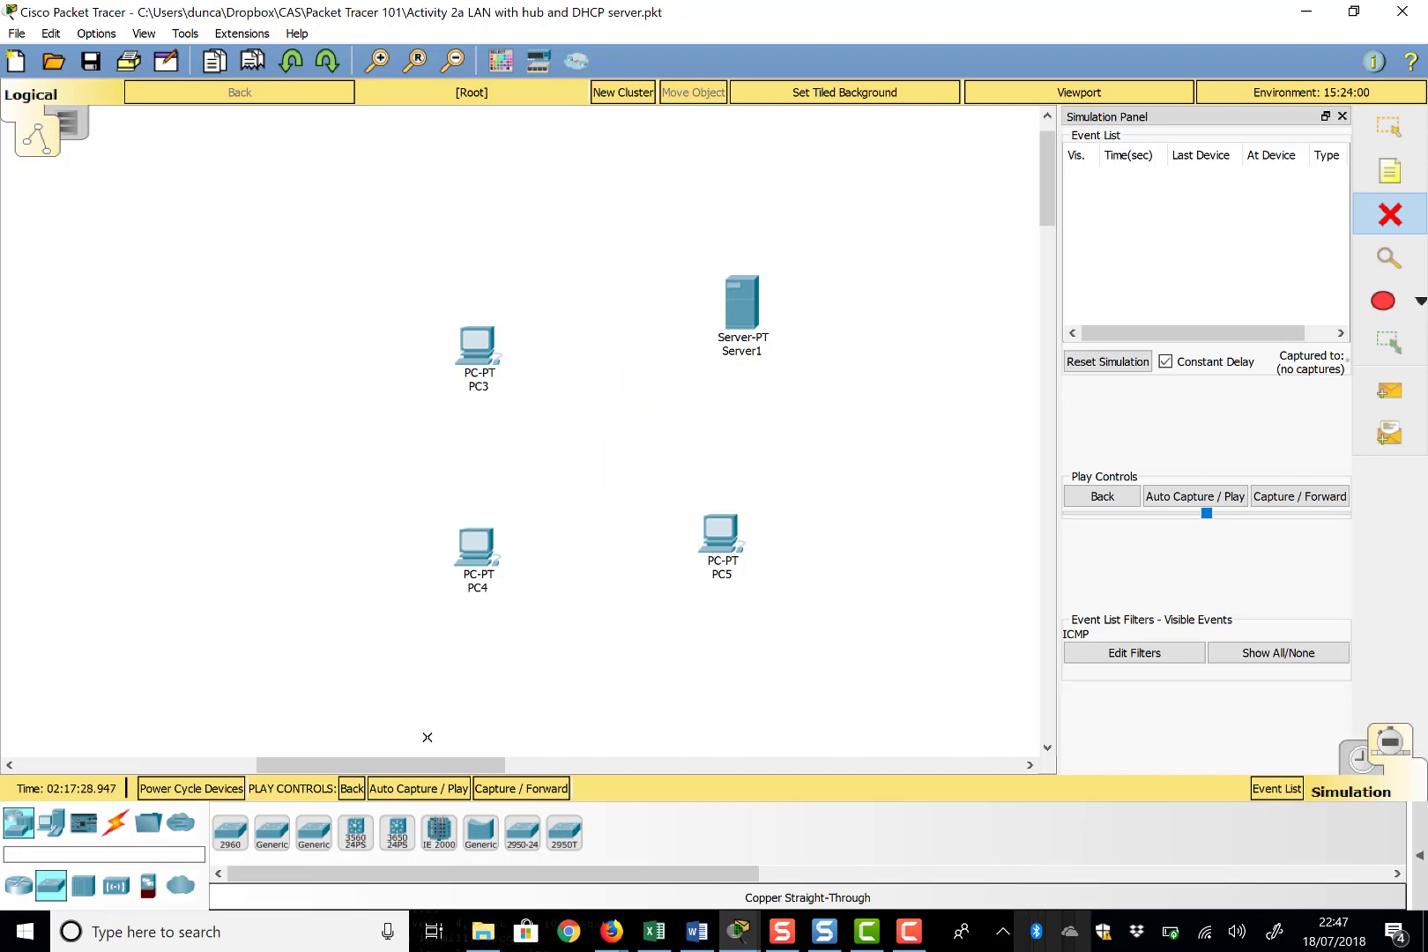
pyautogui.click(230, 832)
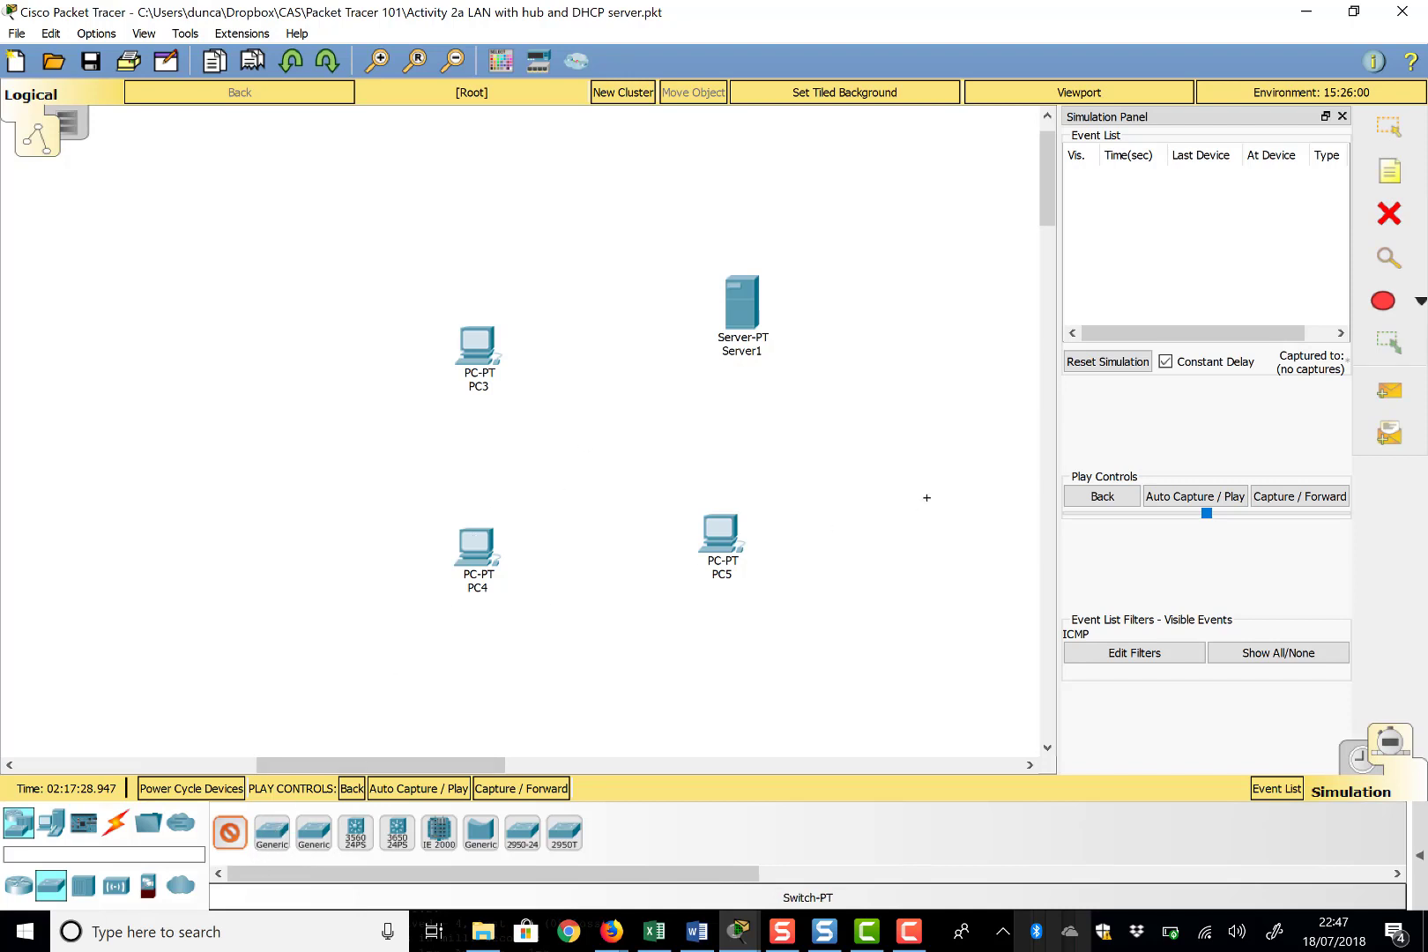
pyautogui.click(1390, 134)
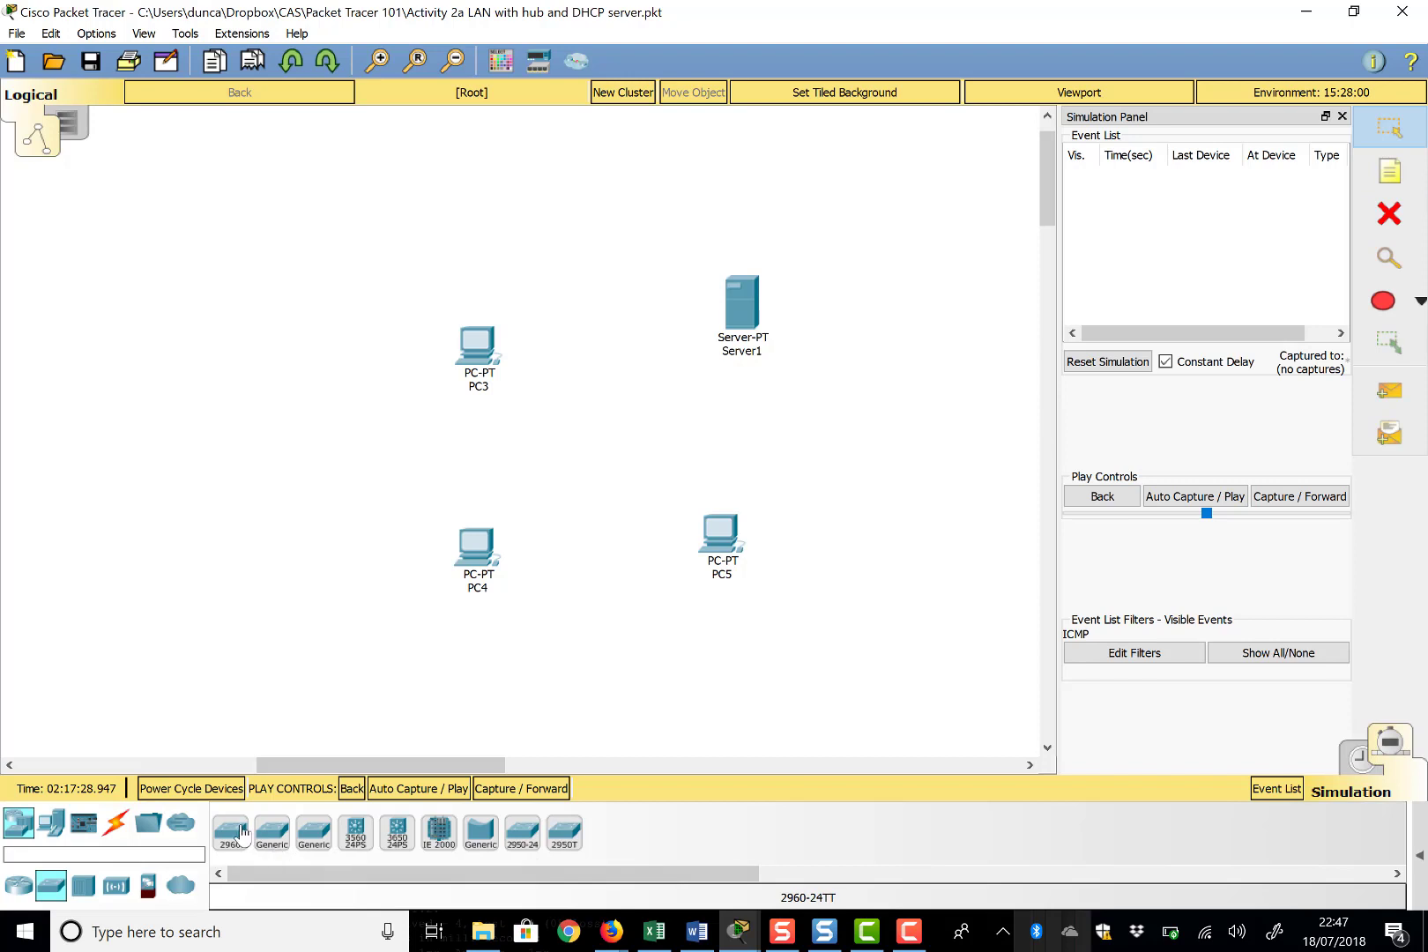
pyautogui.moveTo(230, 831); pyautogui.dragTo(603, 434)
# Step: Look over the ports of the new switch in its physical device view and close its window
pyautogui.click(604, 436)
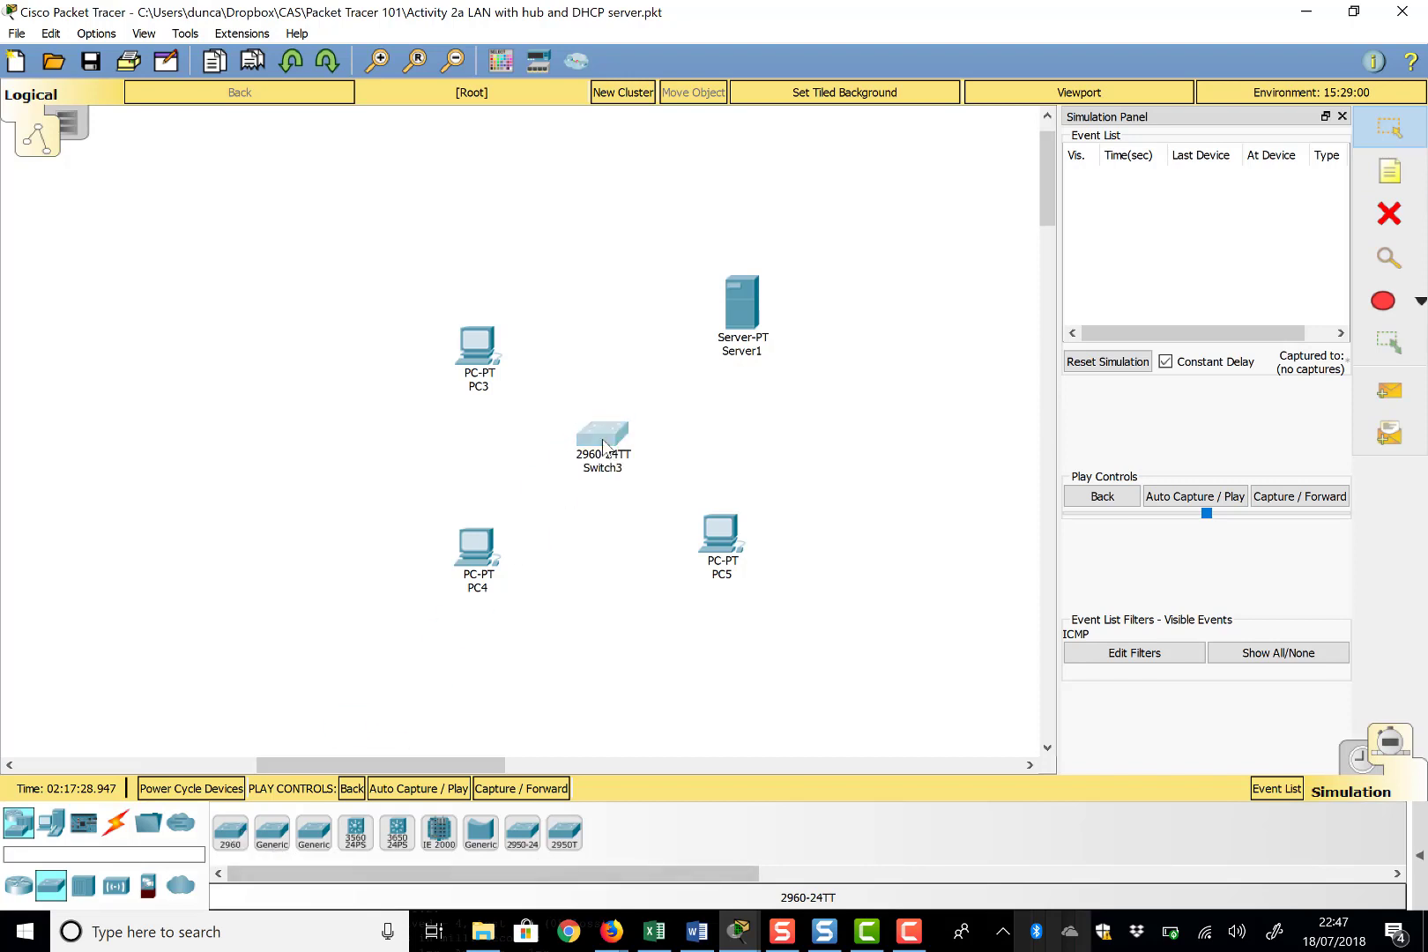
pyautogui.hscroll(1, 879, 284)
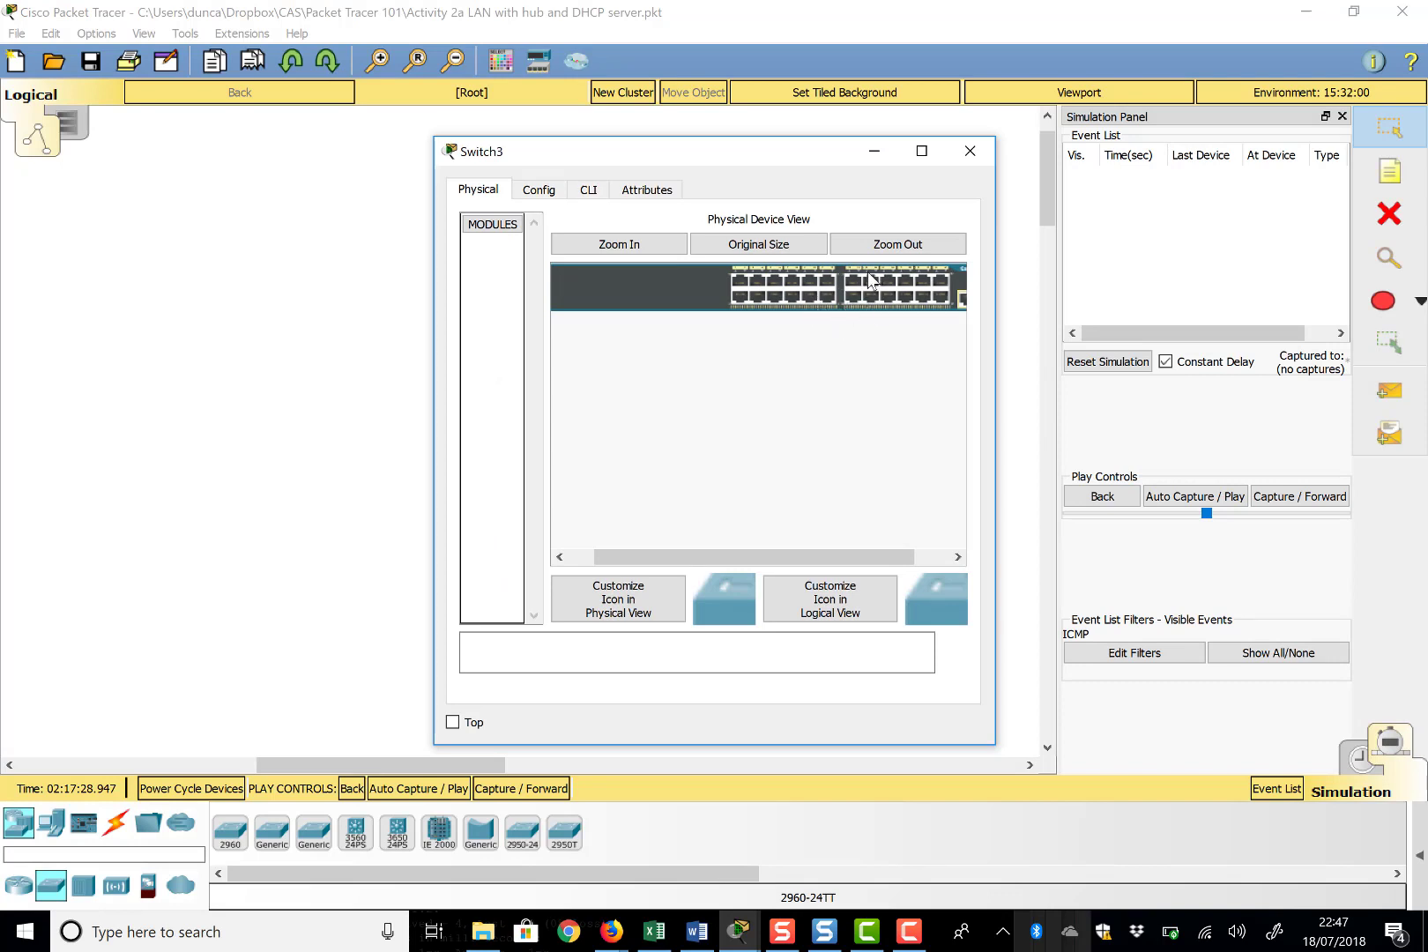
pyautogui.click(965, 157)
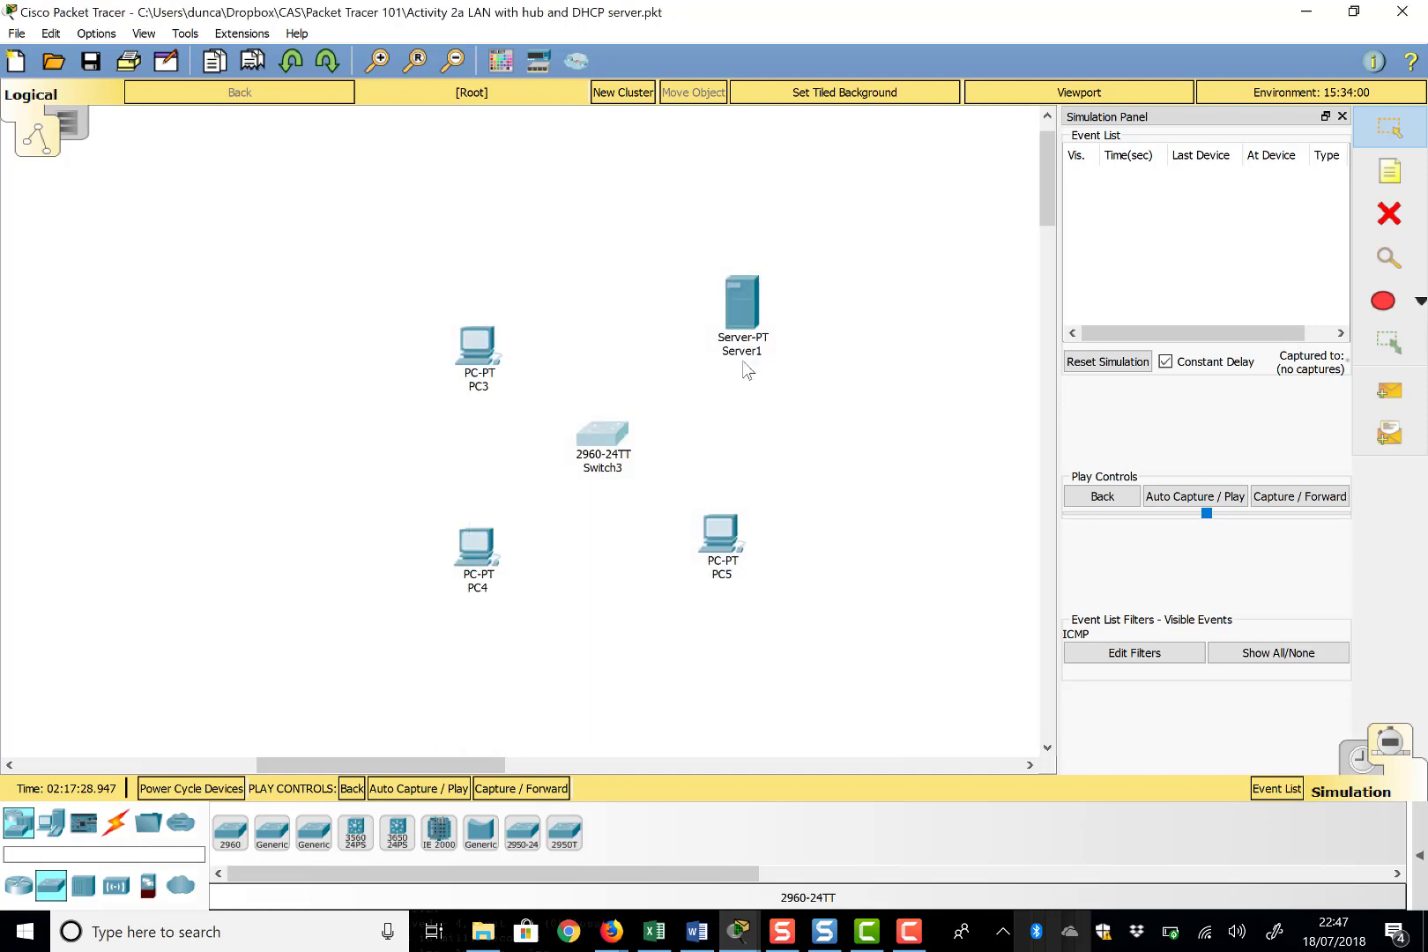
# Step: Connect PC4 to port FastEthernet0/1 of the 2960 switch with a copper straight-through cable
pyautogui.click(114, 822)
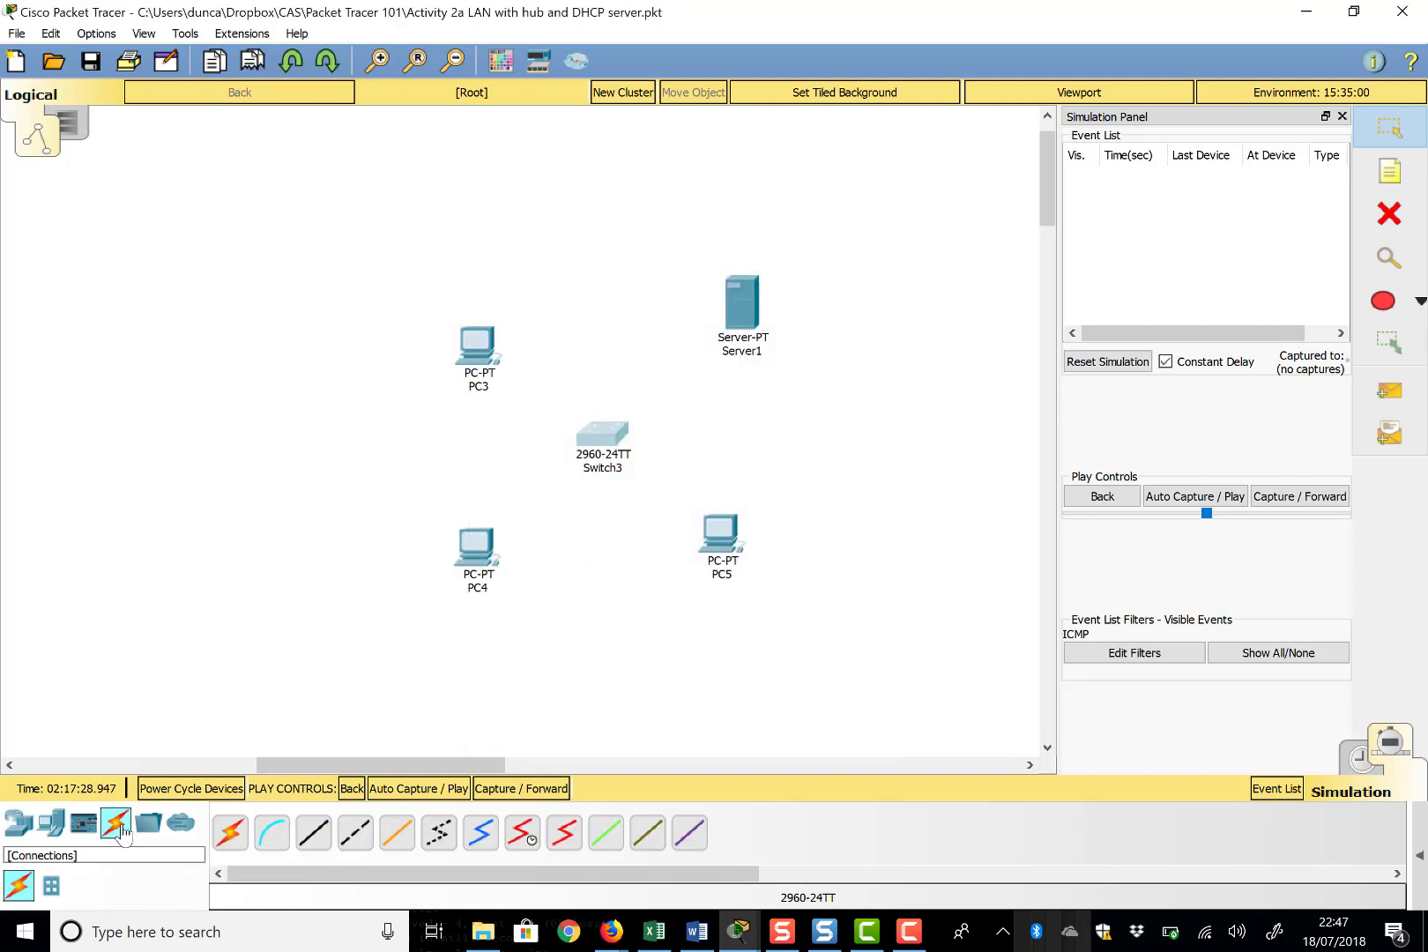
pyautogui.click(314, 832)
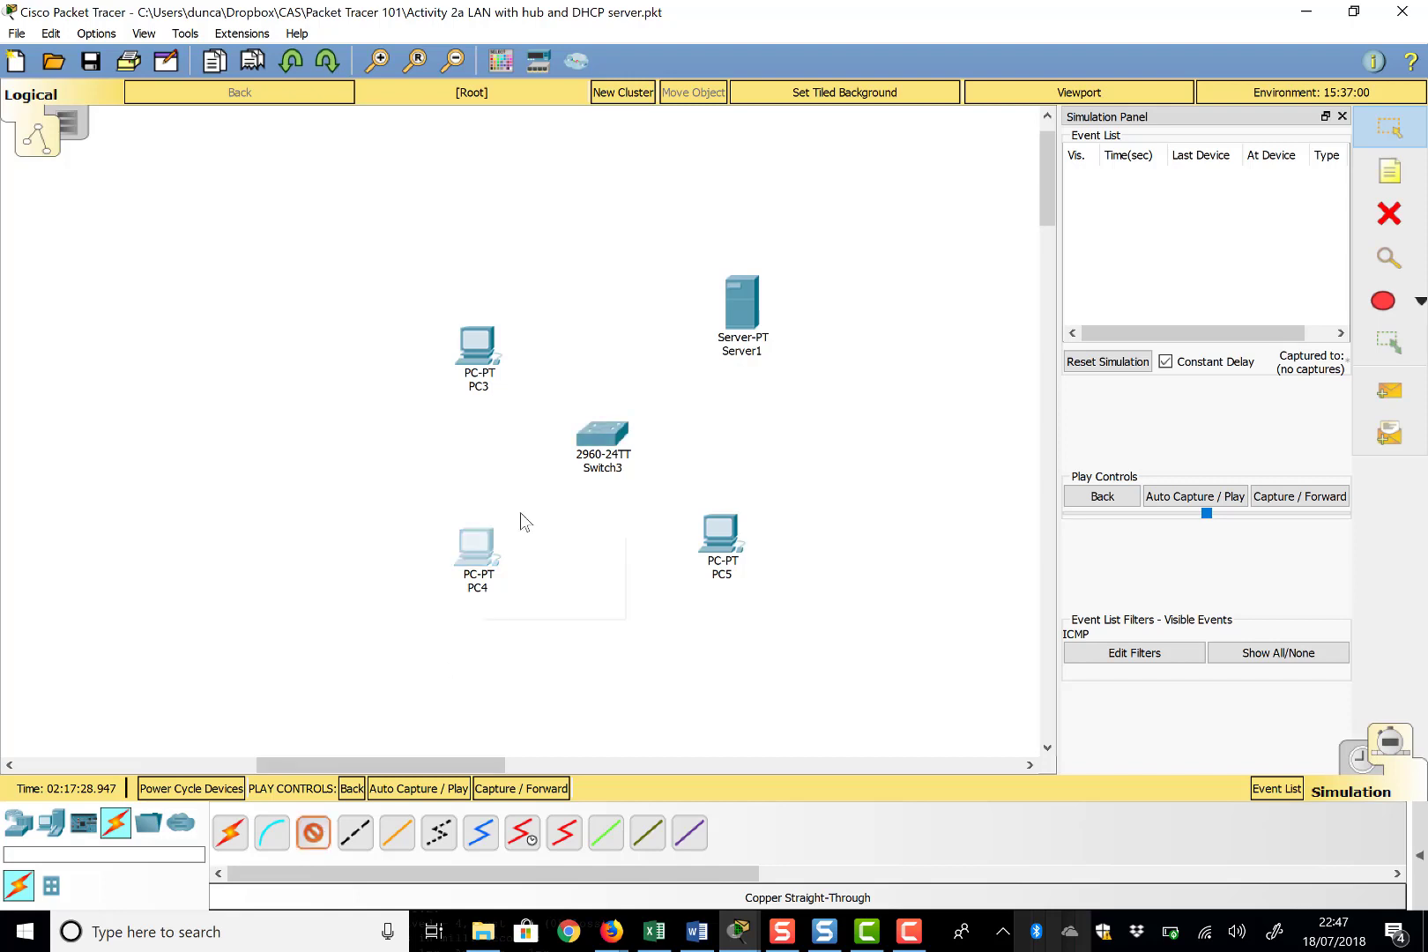
pyautogui.click(484, 539)
pyautogui.click(535, 610)
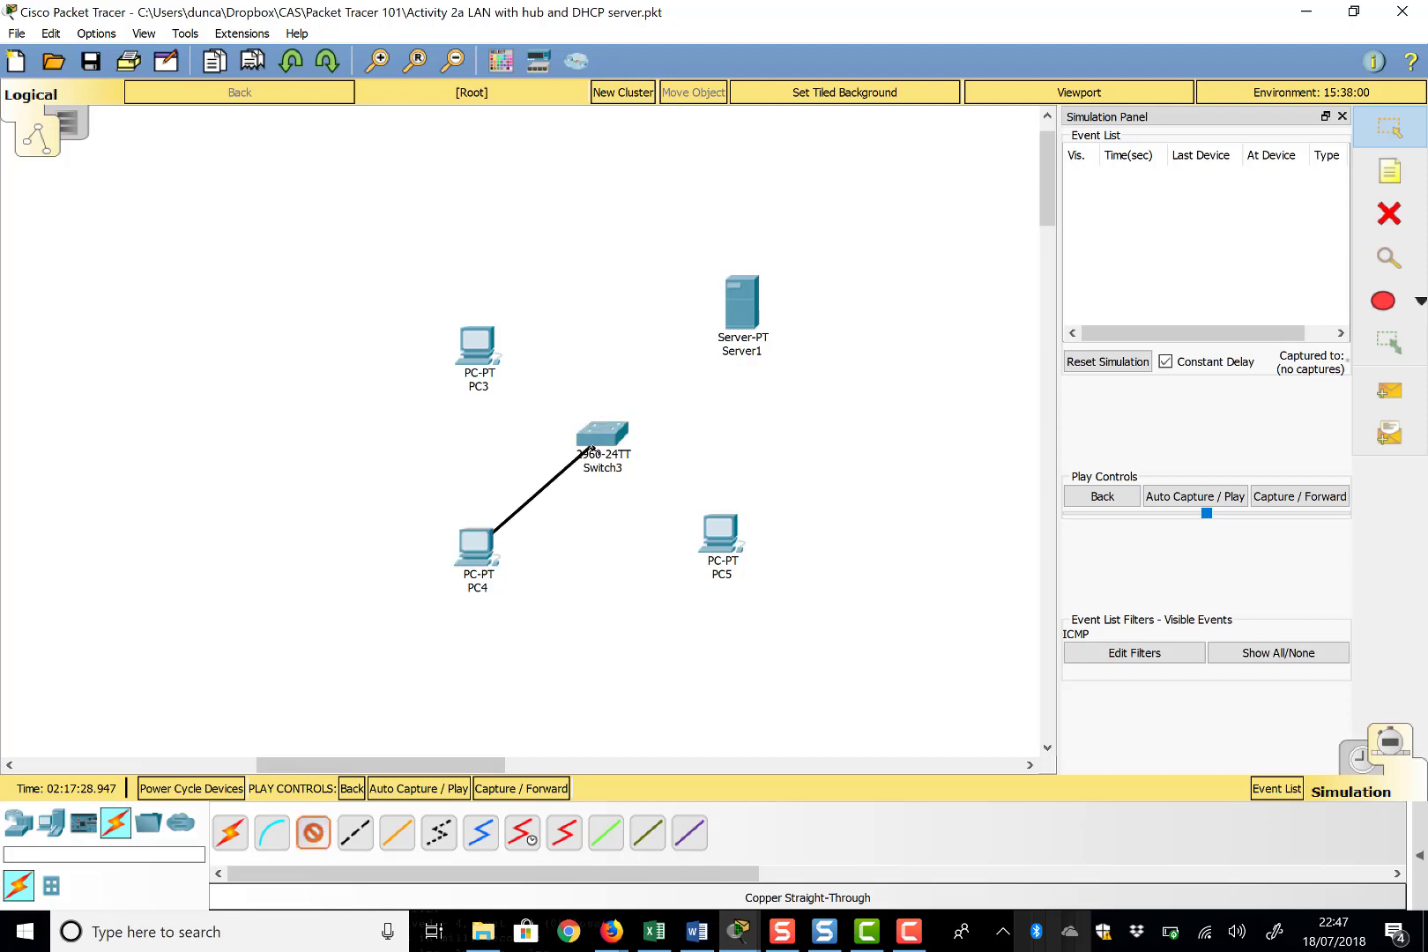
pyautogui.click(588, 447)
pyautogui.click(668, 35)
# Step: Connect PC3's FastEthernet0 to port FastEthernet0/2 of the 2960 switch with a copper straight-through cable
pyautogui.click(487, 340)
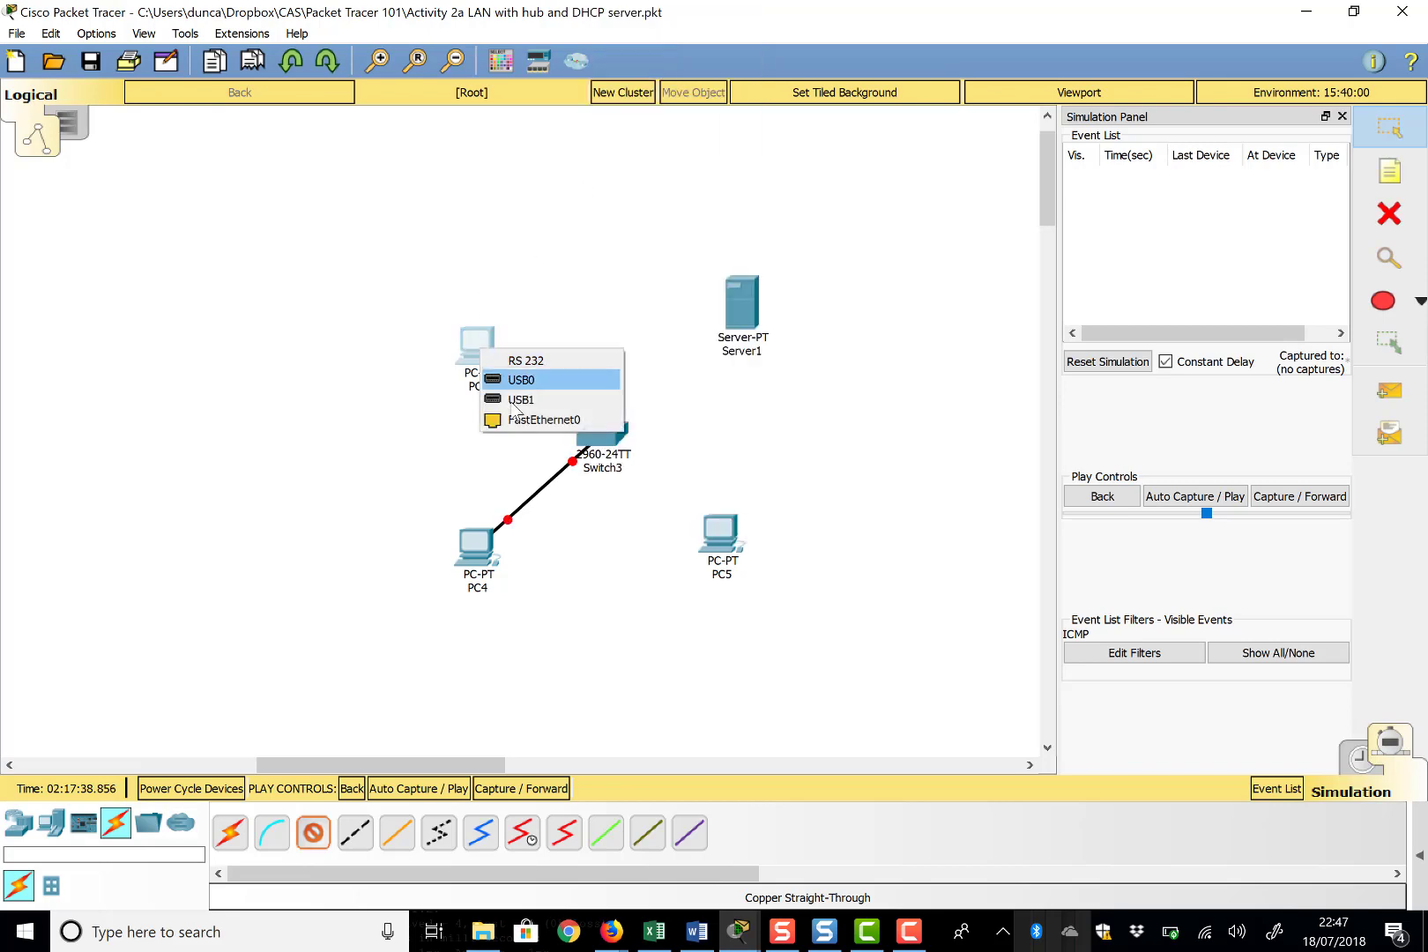
pyautogui.click(522, 427)
pyautogui.click(606, 435)
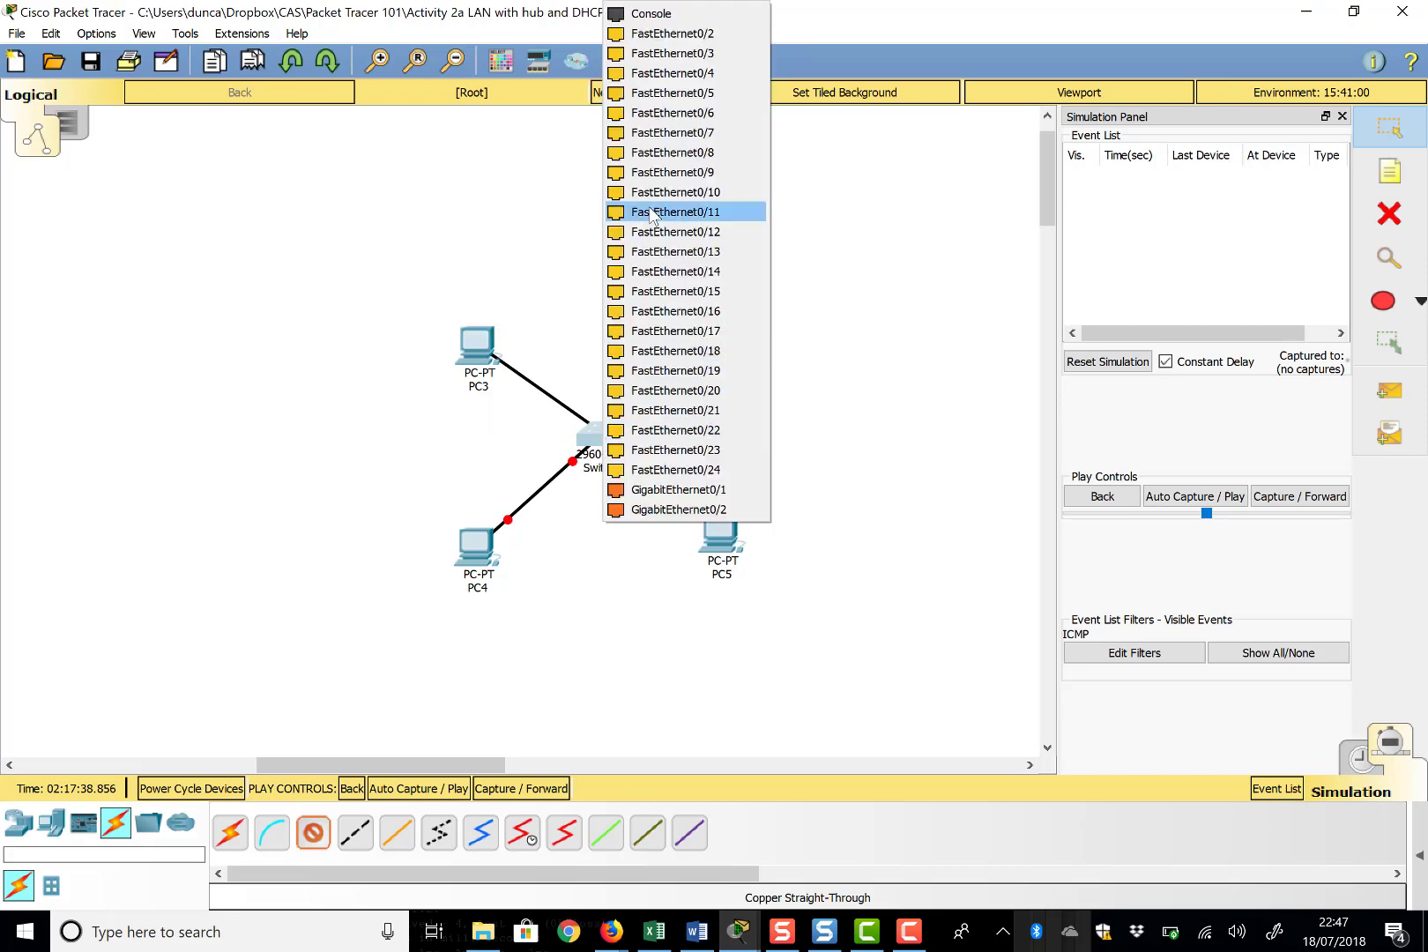
pyautogui.click(679, 34)
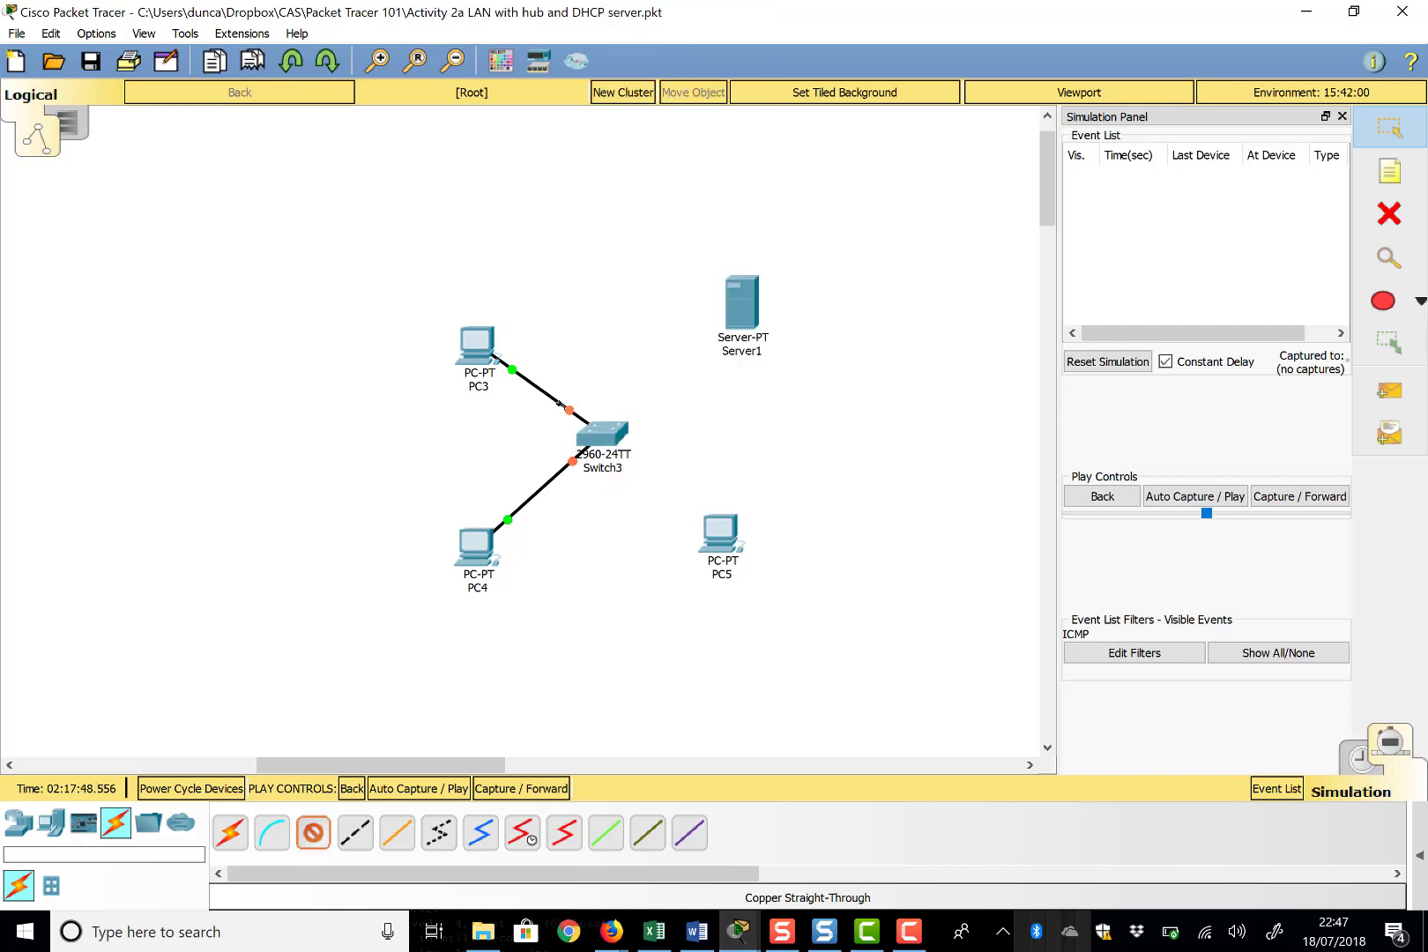
# Step: Connect Server1's FastEthernet0 to port FastEthernet0/3 of the 2960 switch with a copper straight-through cable
pyautogui.click(738, 319)
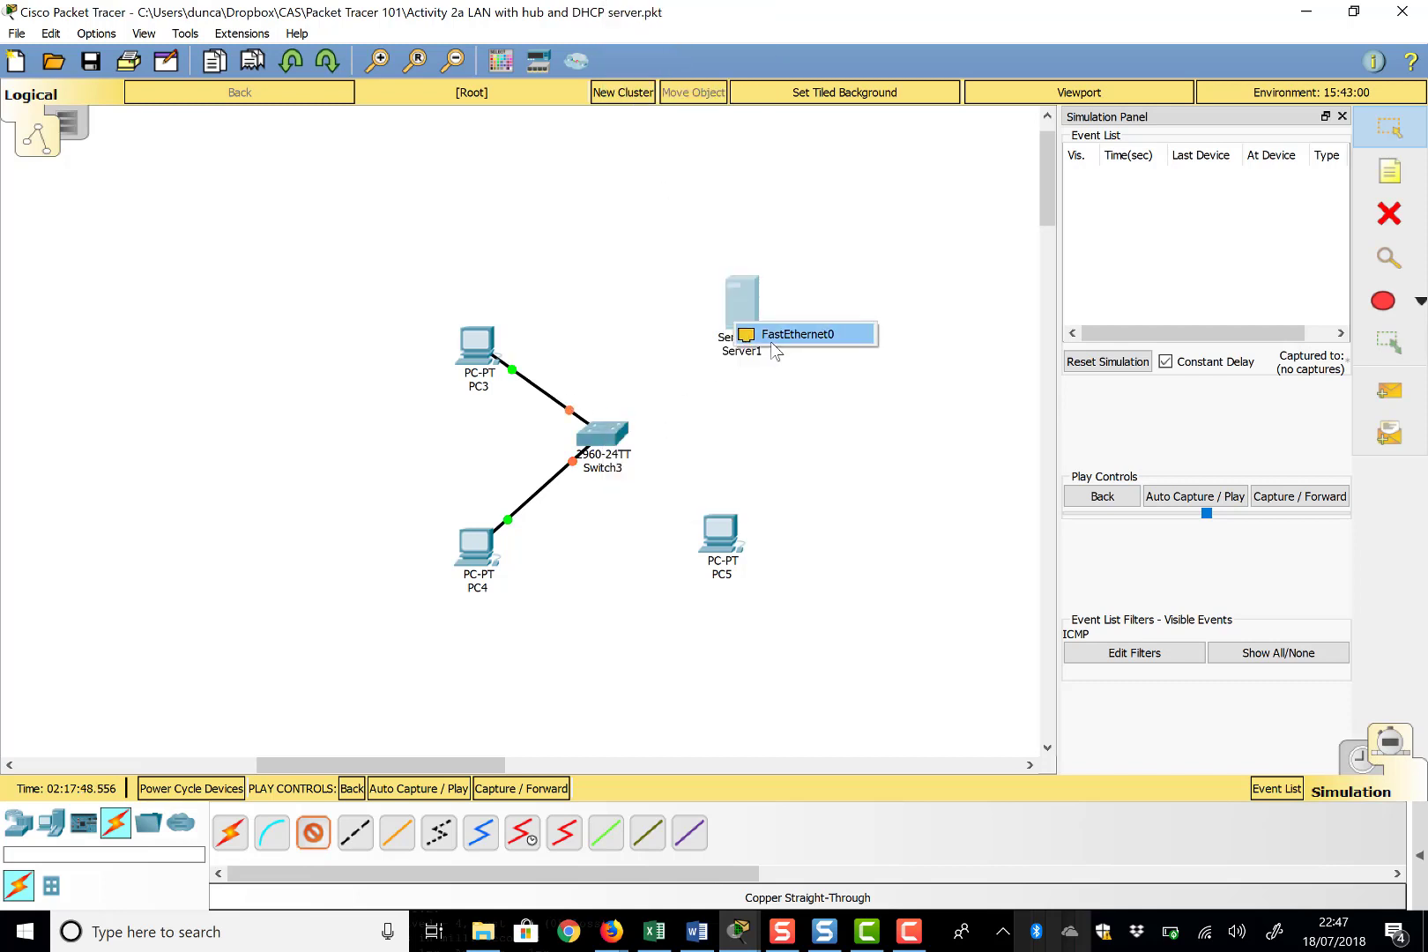
pyautogui.click(776, 344)
pyautogui.click(755, 307)
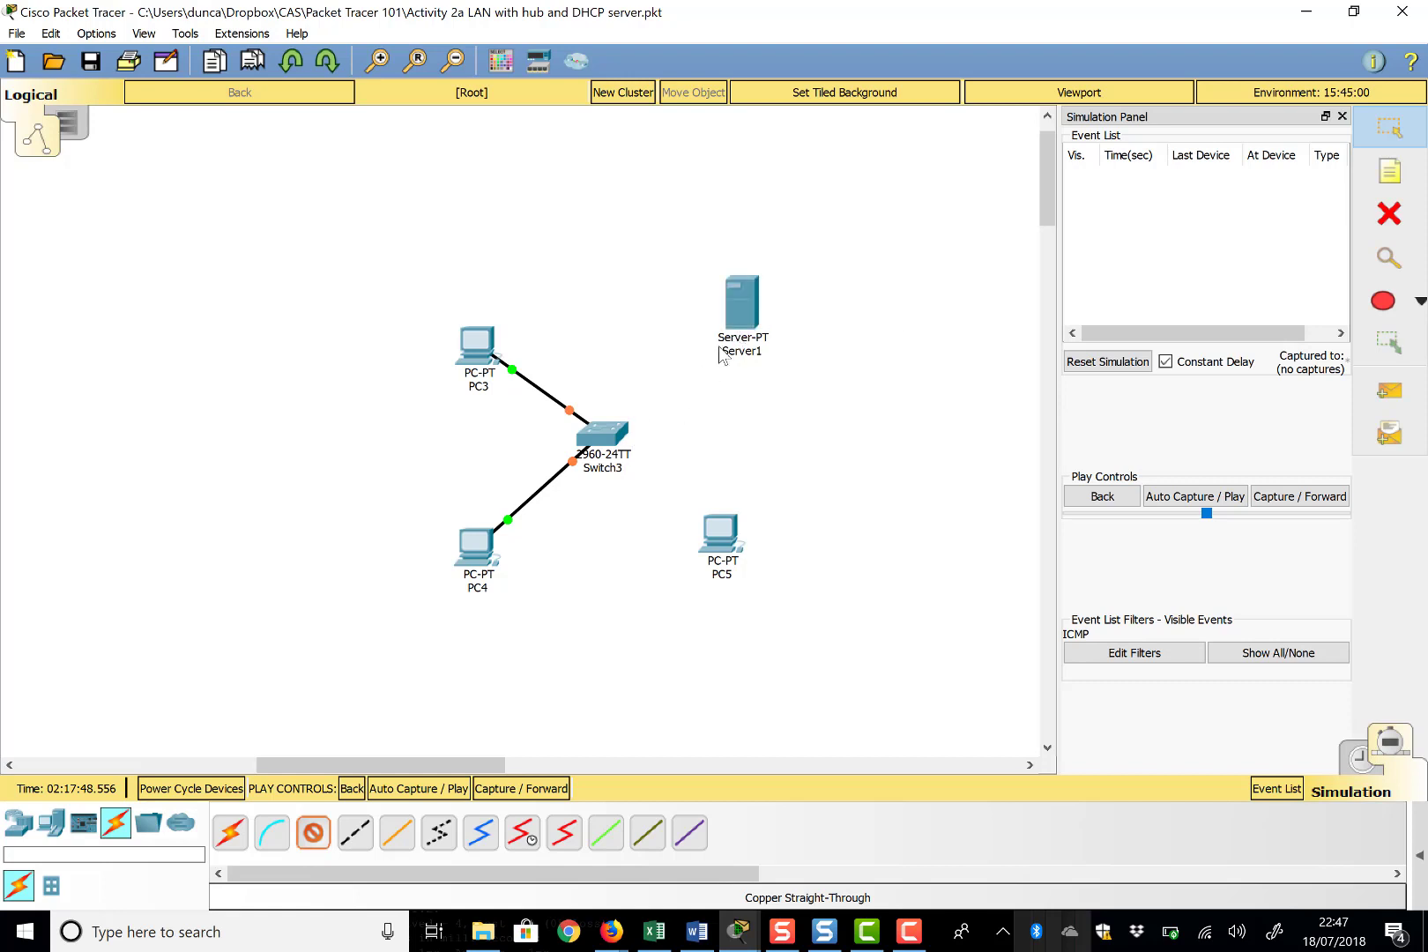
pyautogui.click(615, 434)
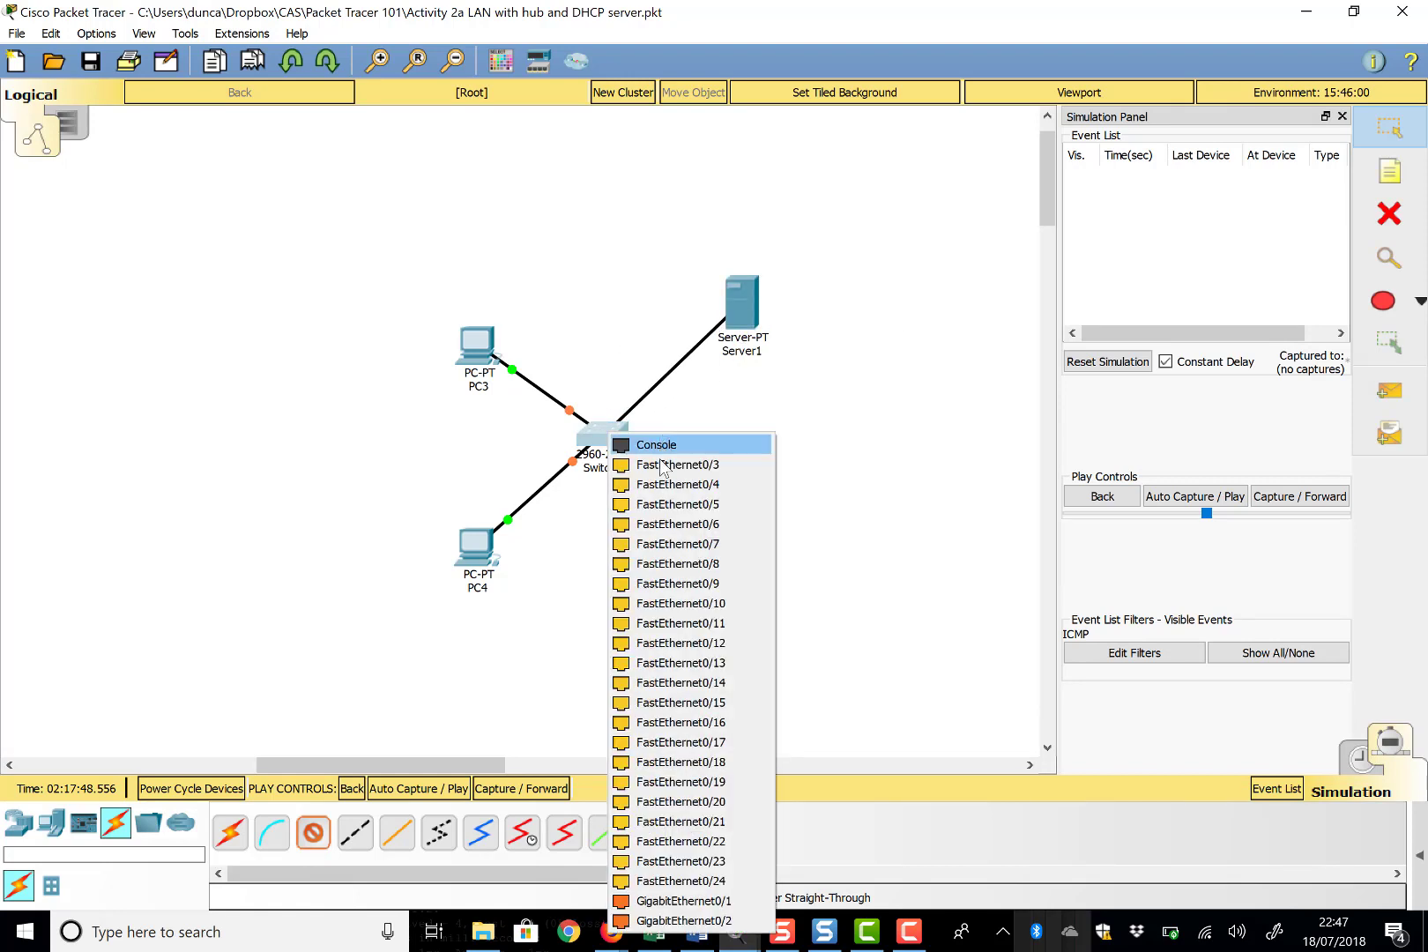
pyautogui.click(668, 465)
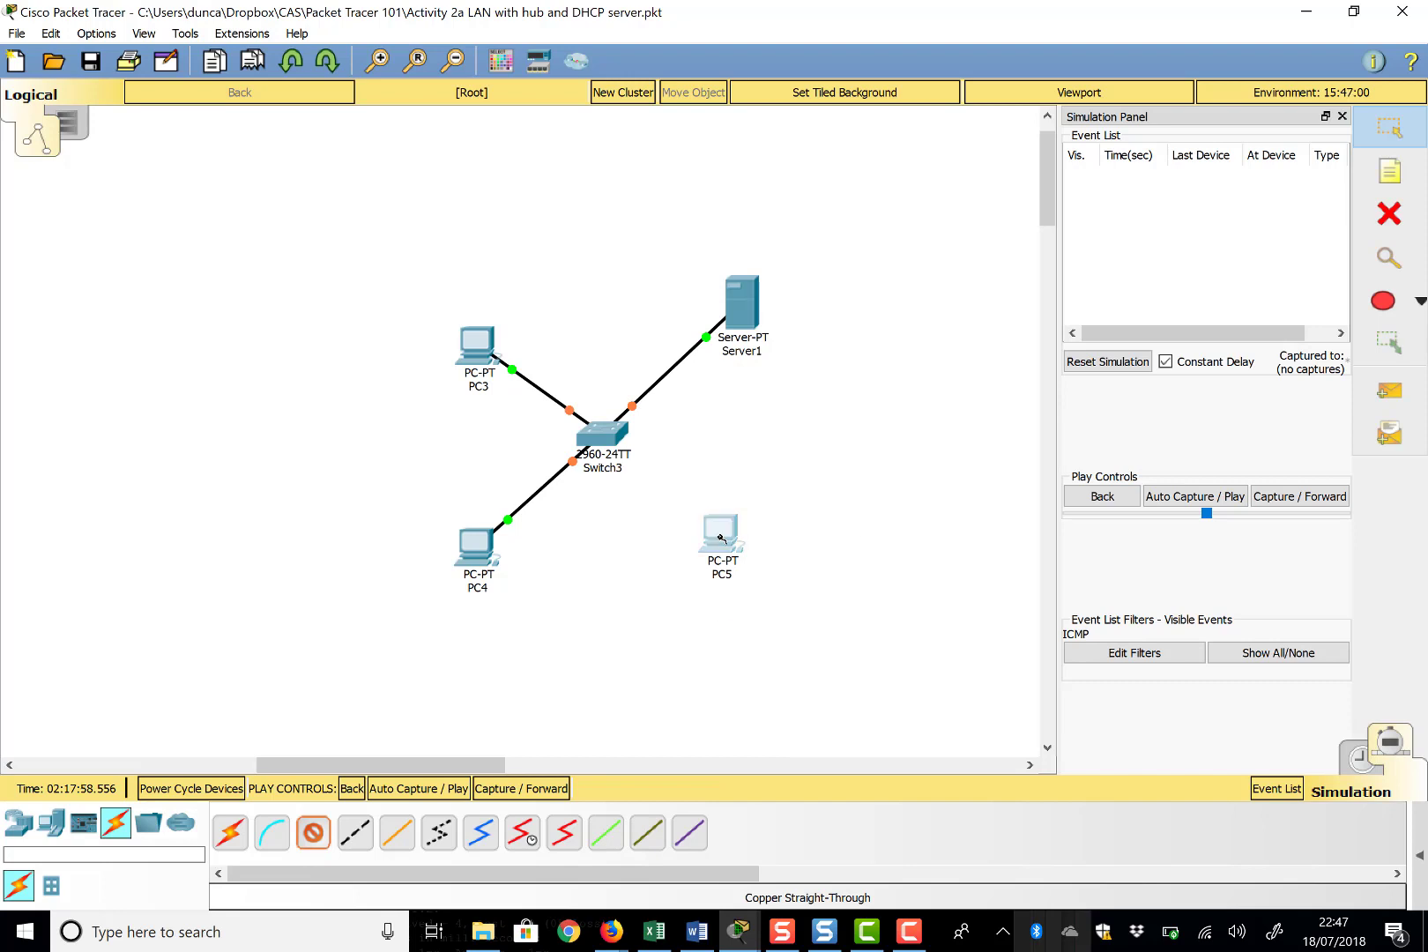
# Step: Connect PC5's FastEthernet0 to port FastEthernet0/4 of the 2960 switch with the same cable type and leave the cabling tool
pyautogui.click(718, 538)
pyautogui.click(783, 604)
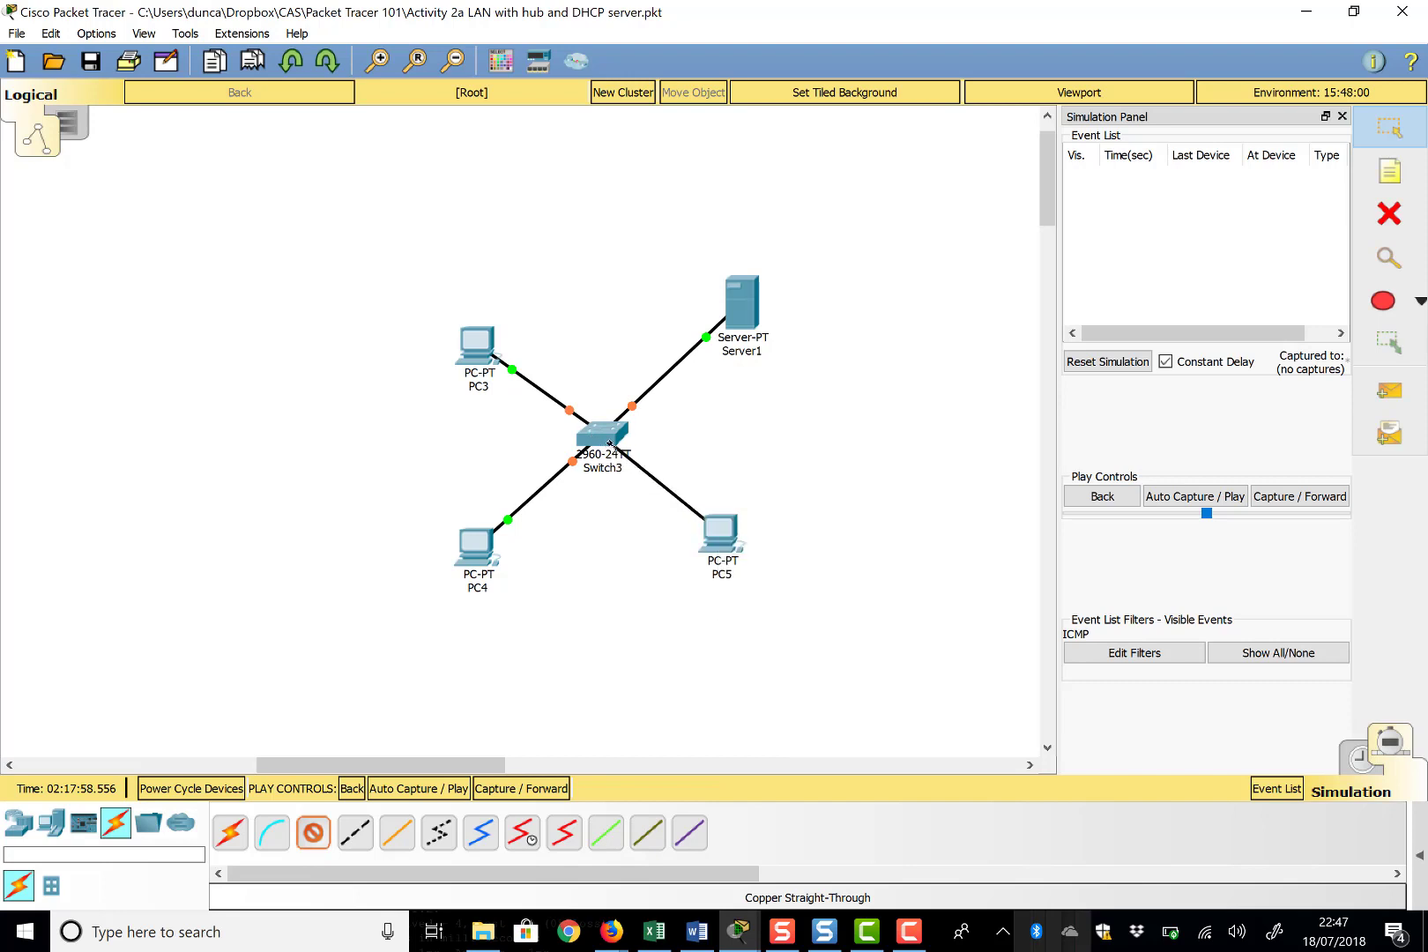
pyautogui.click(605, 439)
pyautogui.click(640, 476)
pyautogui.click(1390, 130)
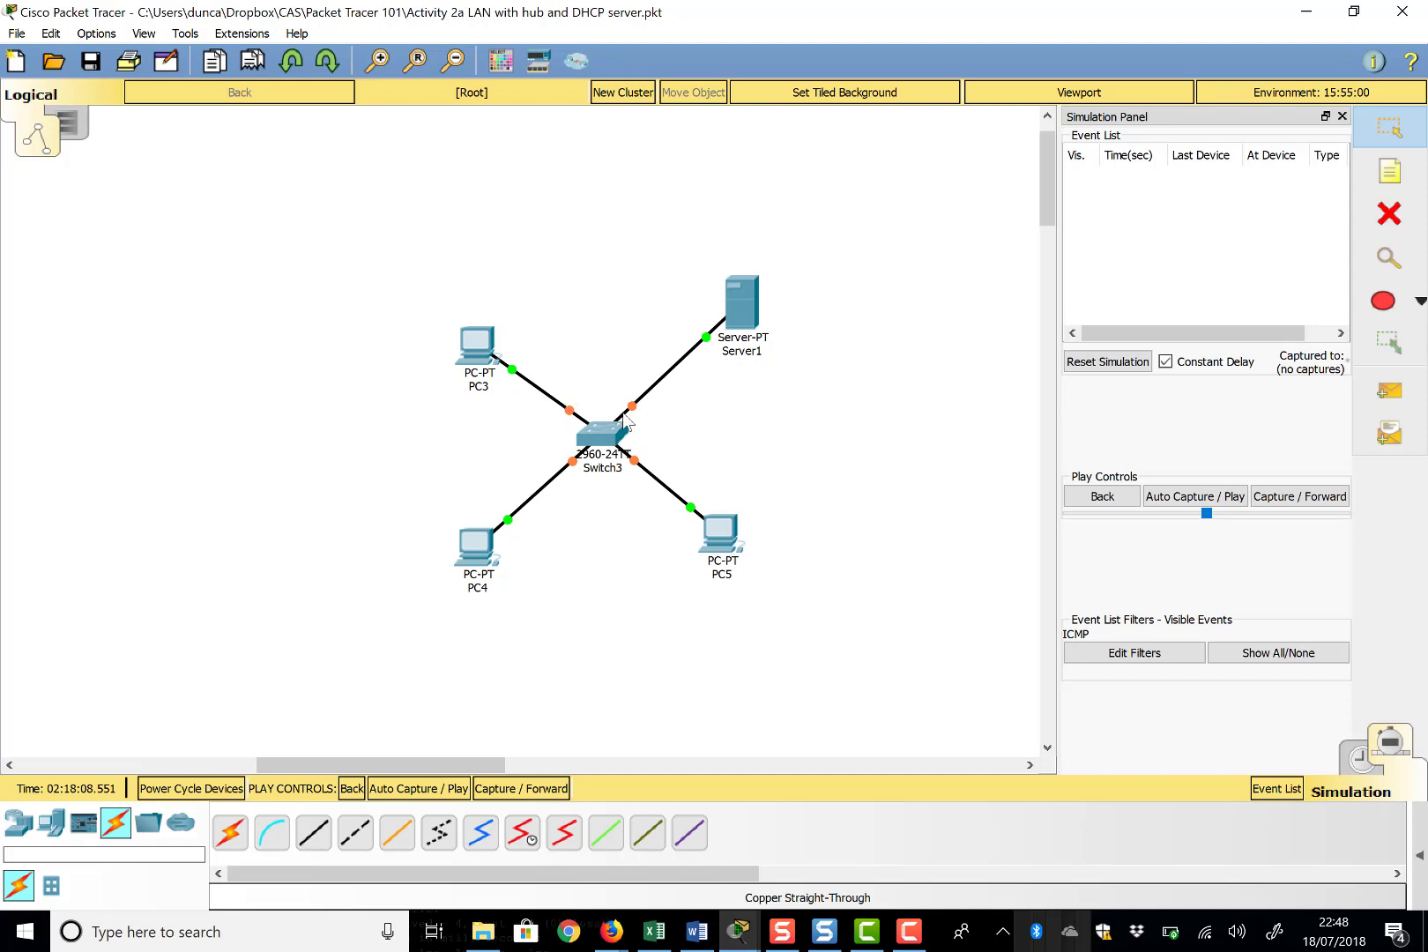
# Step: Advance the simulation to bring up the switch links, and clear the captured events by switching to Realtime and back to Simulation mode
pyautogui.click(529, 790)
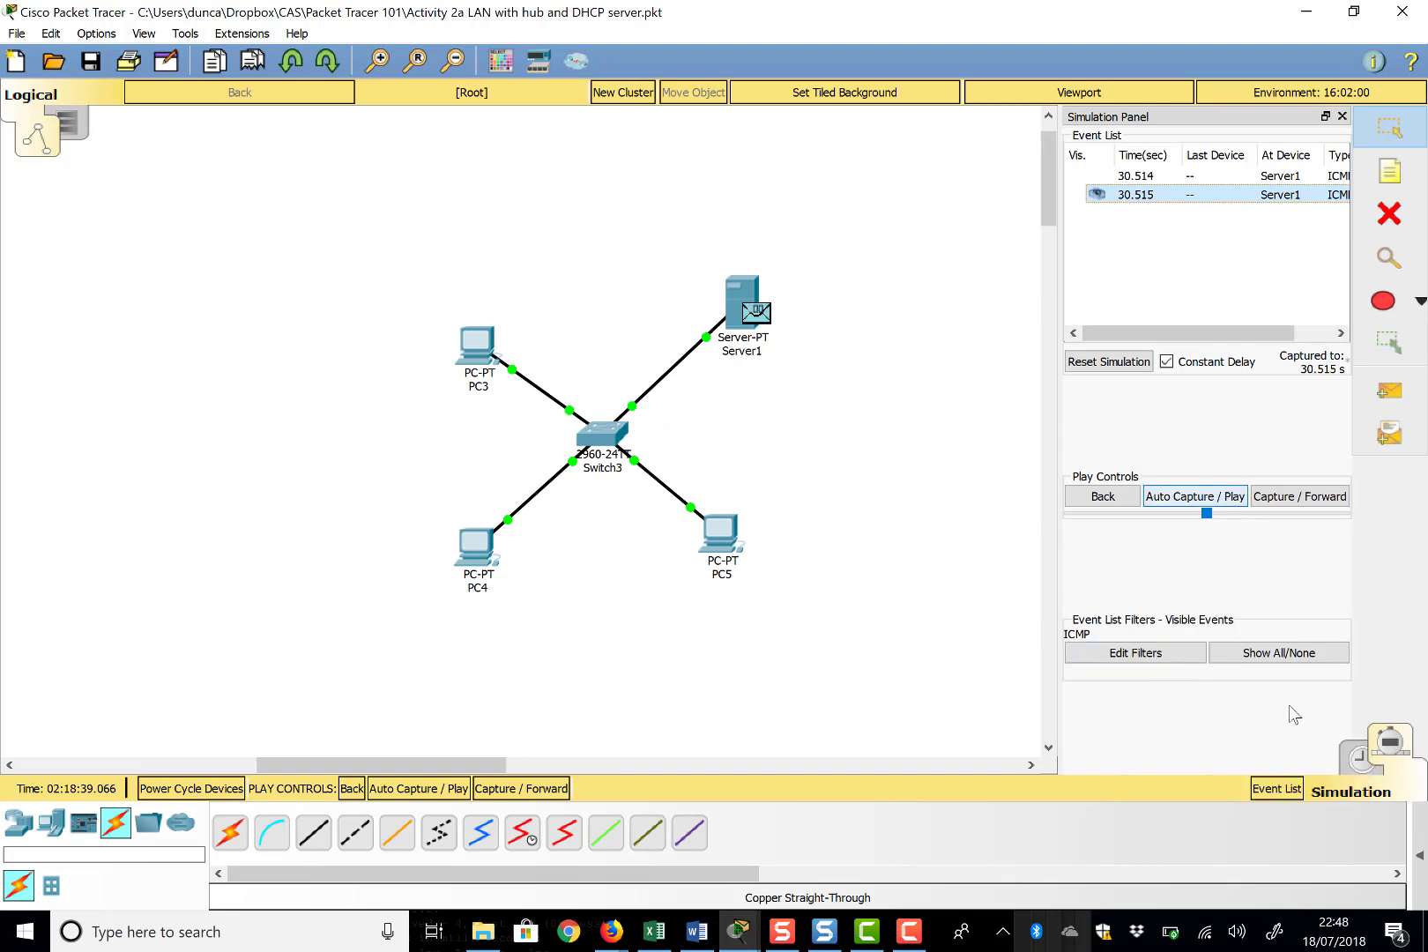
pyautogui.click(1362, 760)
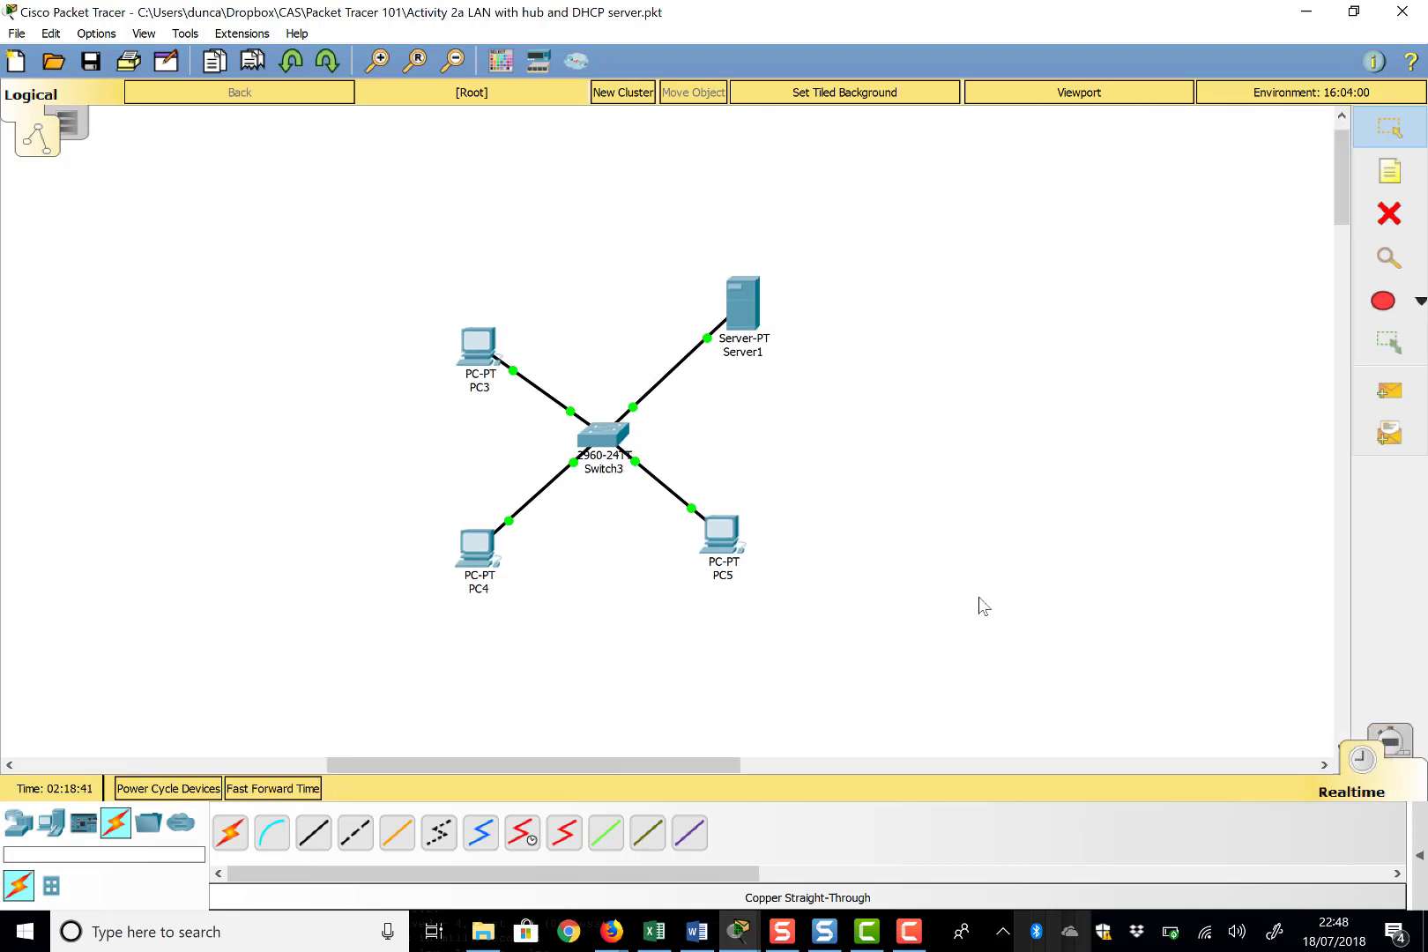
pyautogui.click(1390, 741)
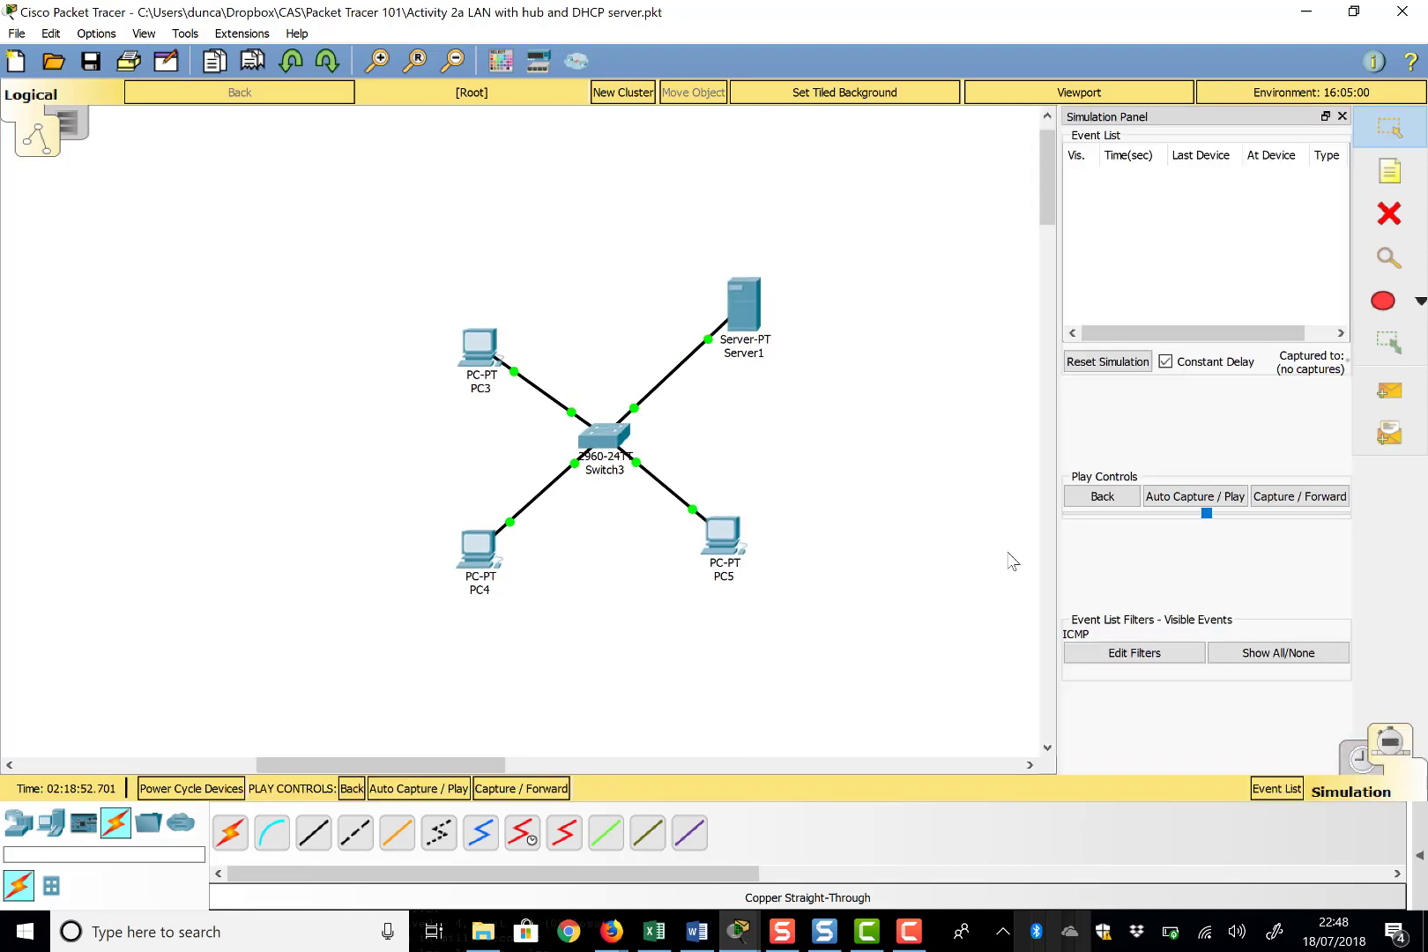
# Step: Ping 192.168.1.3 from PC3's Command Prompt and move its window off the topology
pyautogui.click(479, 347)
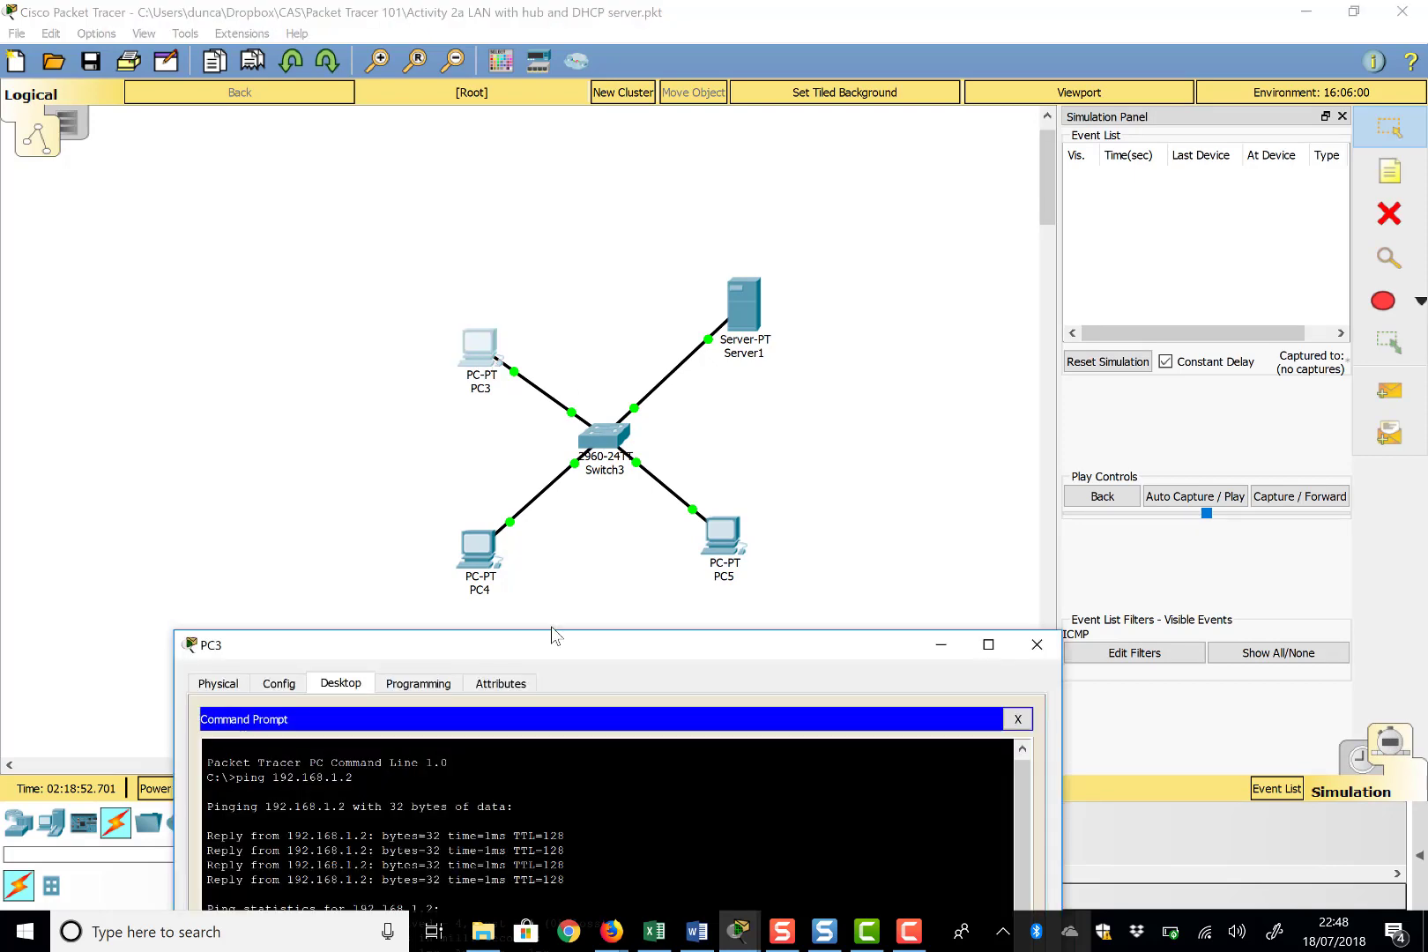
pyautogui.moveTo(573, 635); pyautogui.dragTo(634, 227)
pyautogui.press('Up')
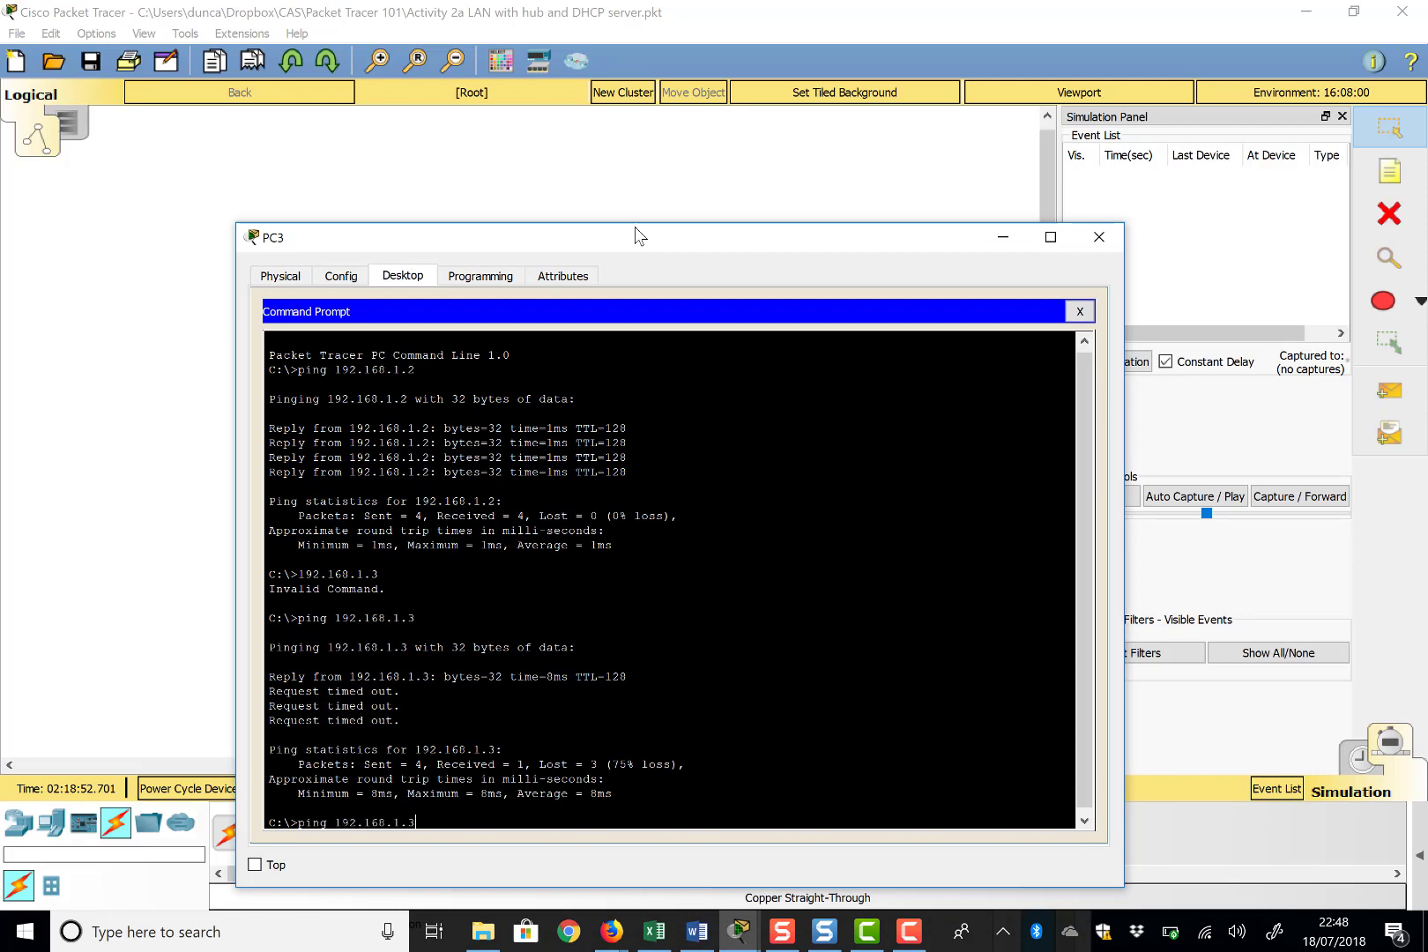
pyautogui.press('Return')
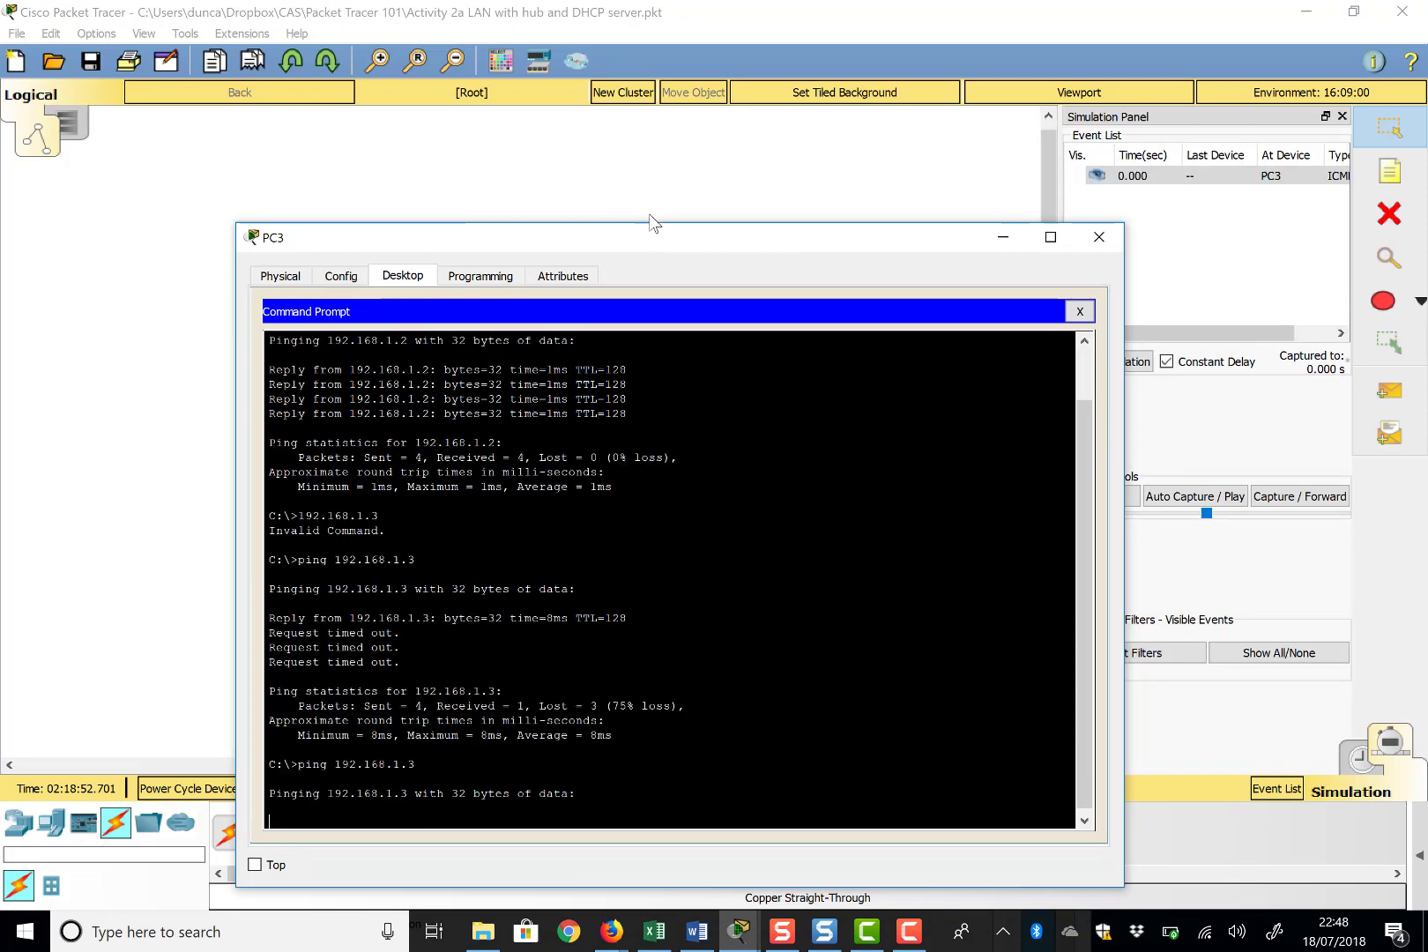
pyautogui.moveTo(699, 243); pyautogui.dragTo(606, 656)
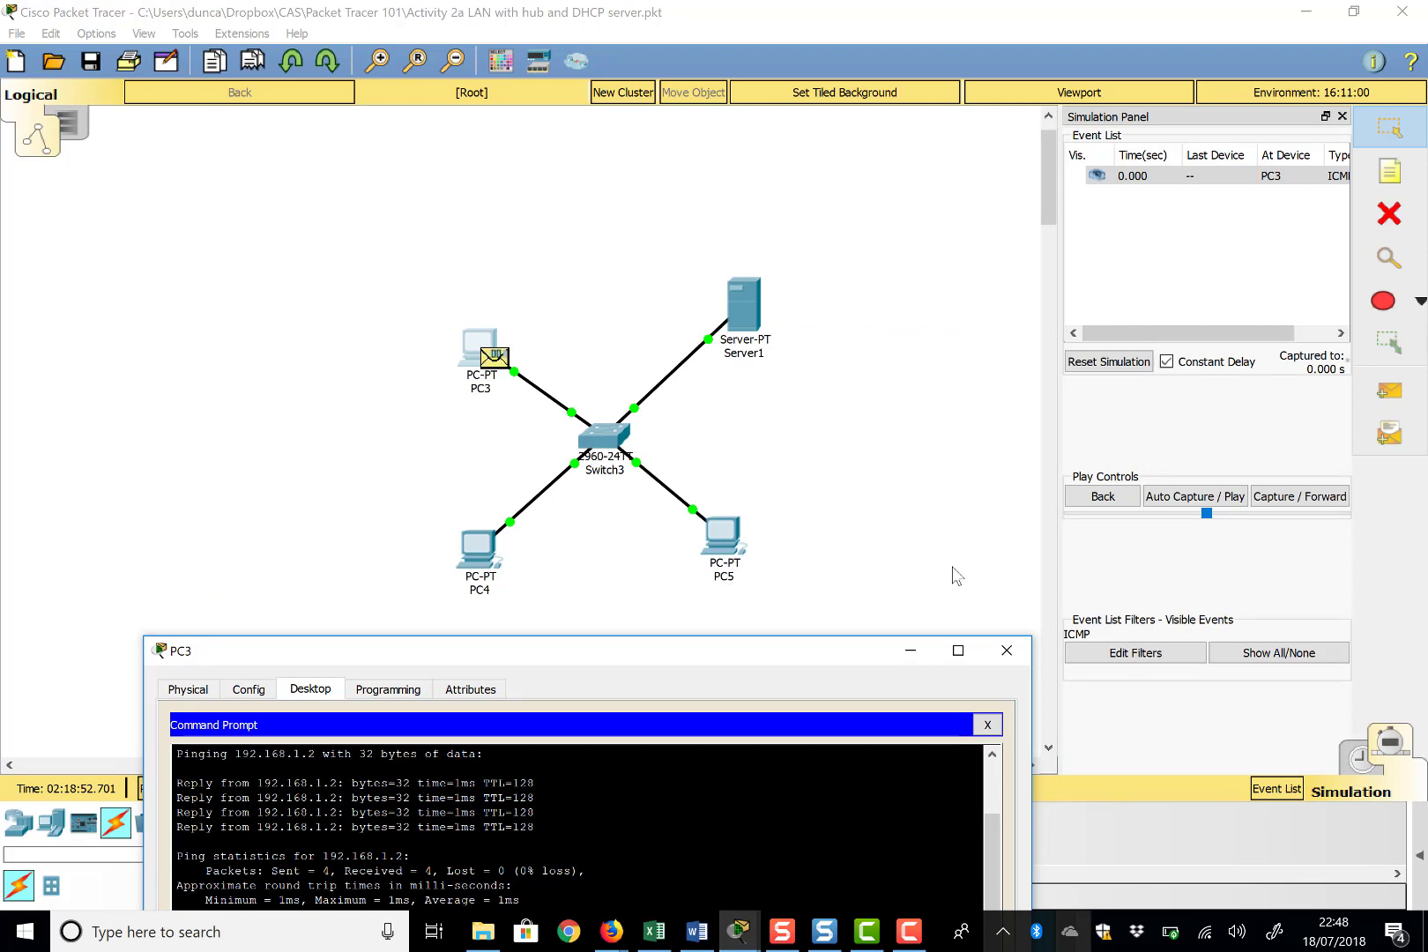
# Step: Advance the ping simulation by three captures, and flush the pending traffic by switching to Realtime and back to Simulation mode
pyautogui.click(1323, 497)
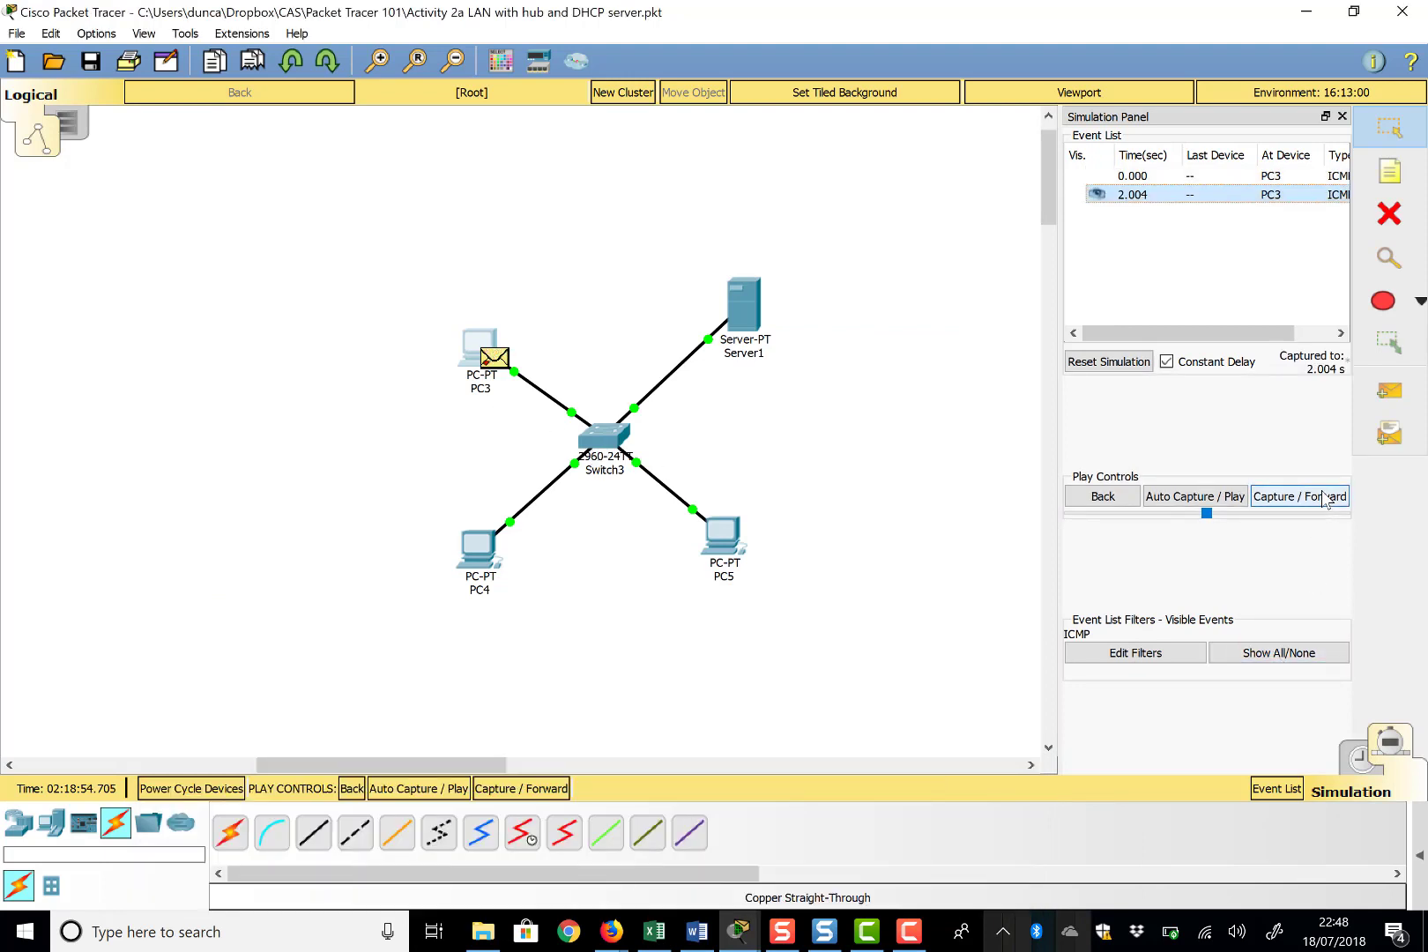
pyautogui.click(1324, 497)
pyautogui.click(1324, 497)
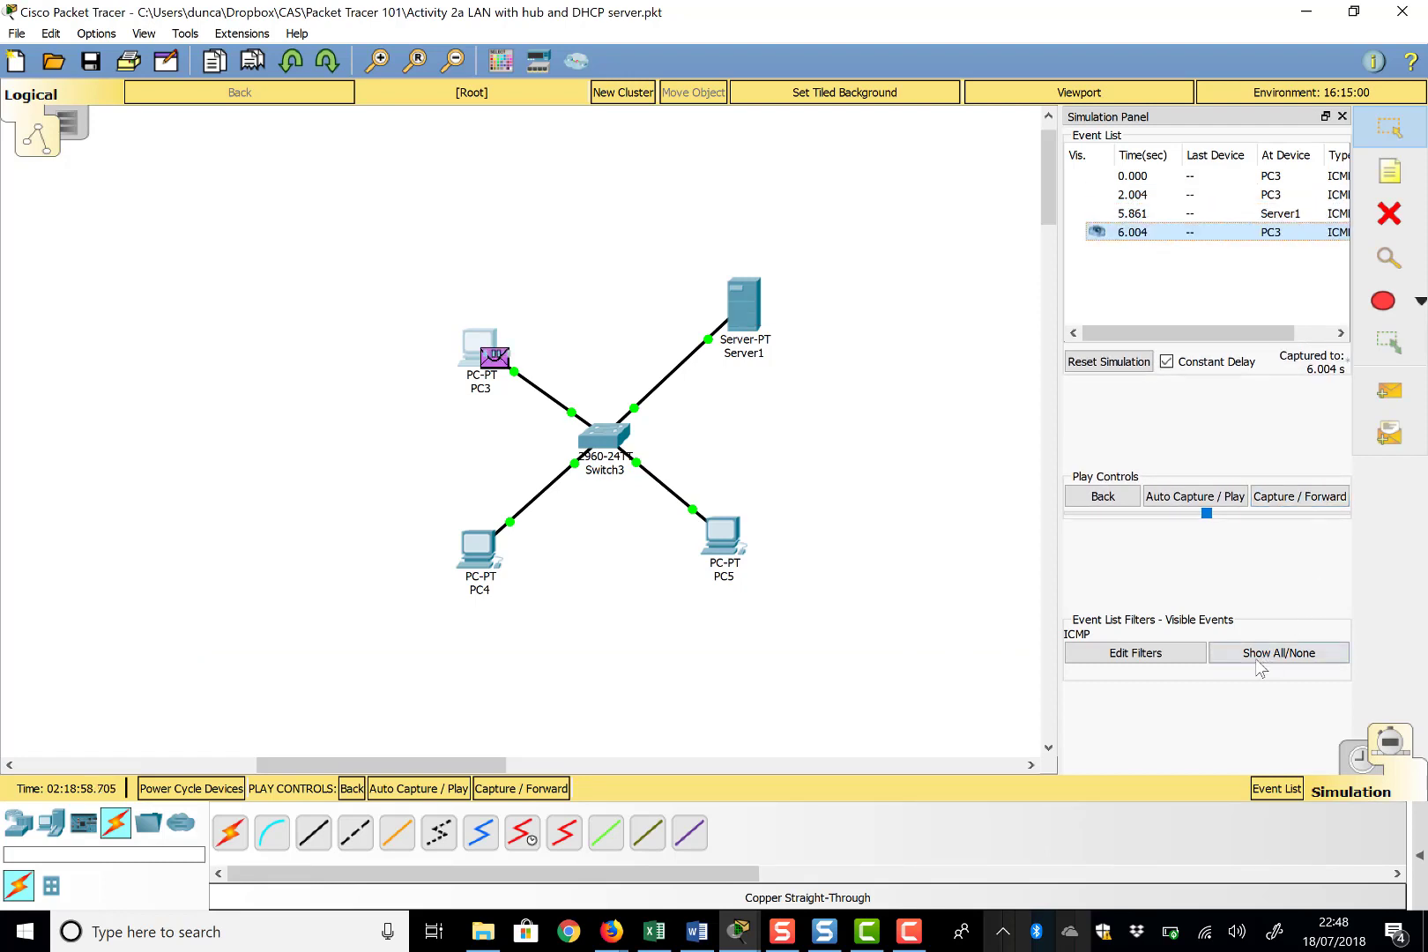
pyautogui.click(1359, 757)
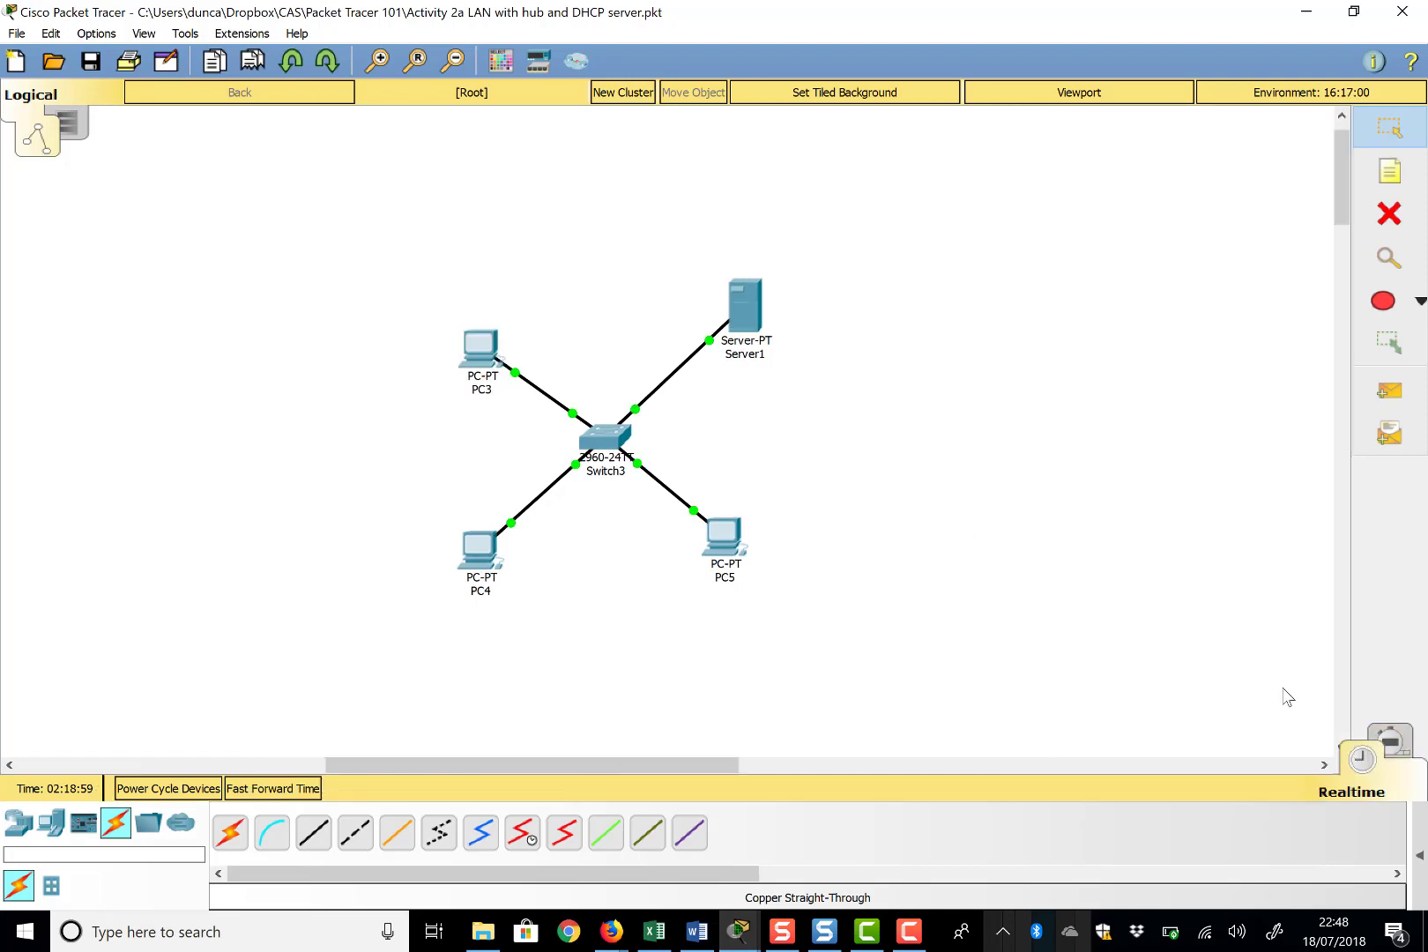
pyautogui.click(1403, 753)
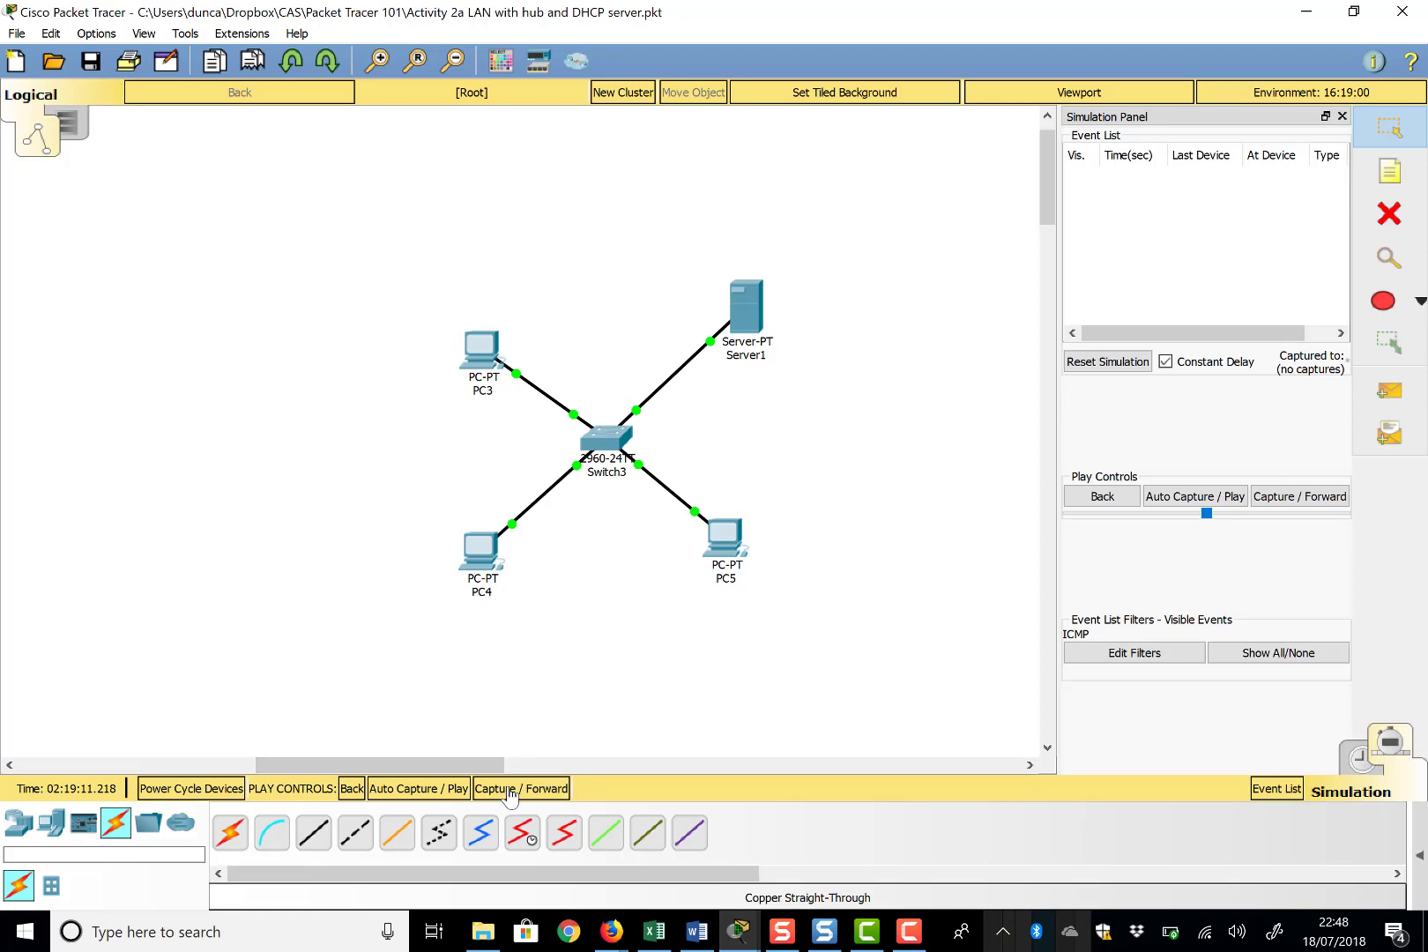
# Step: Repeat the ping to 192.168.1.3 from PC3's Command Prompt and advance the simulation by one capture to Switch3
pyautogui.click(465, 354)
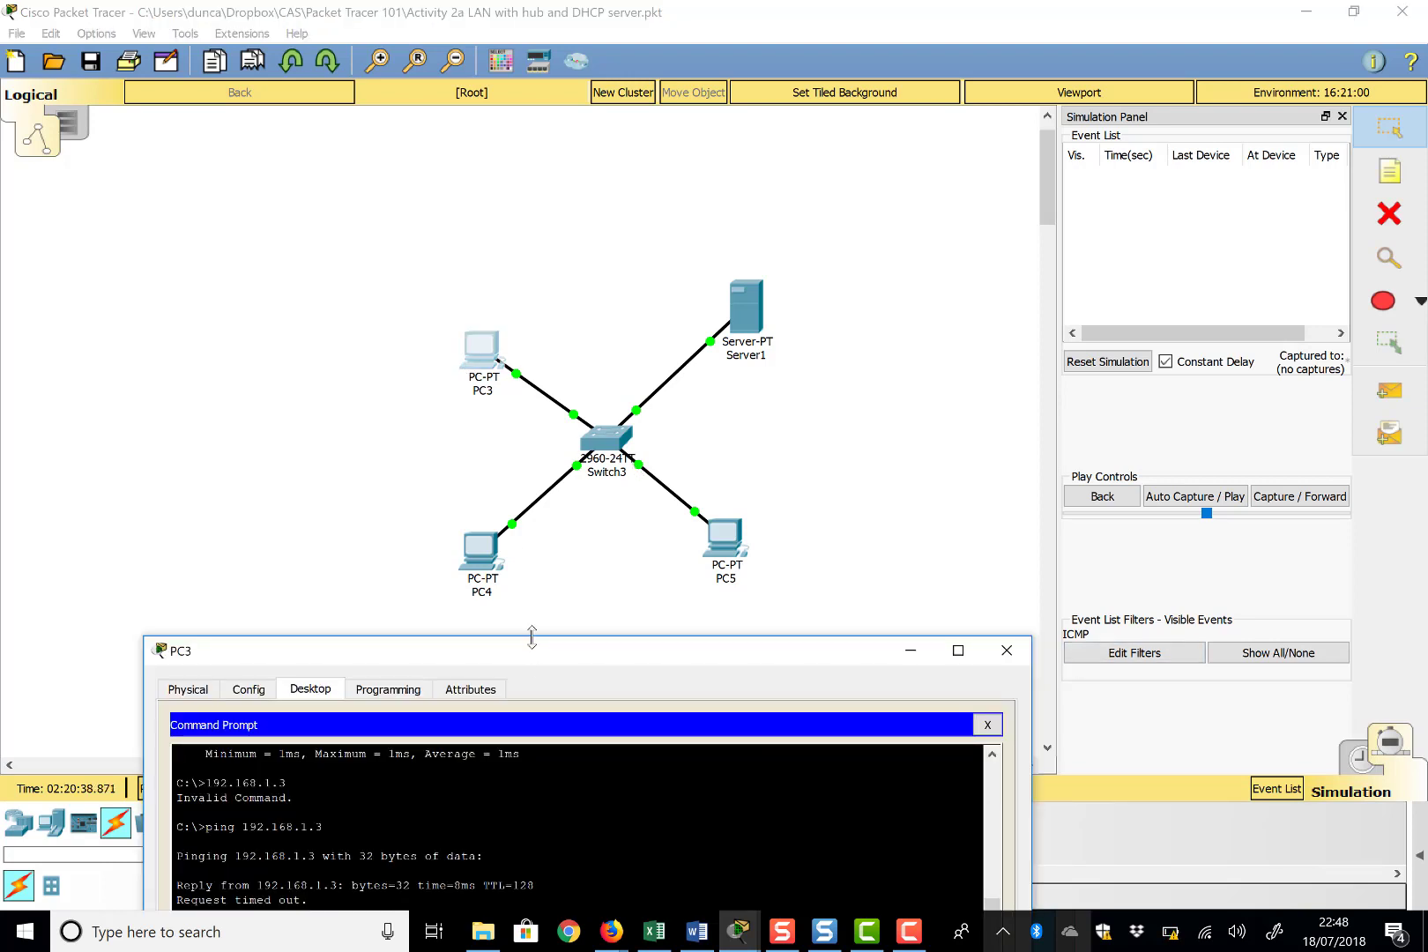
pyautogui.moveTo(534, 657); pyautogui.dragTo(568, 223)
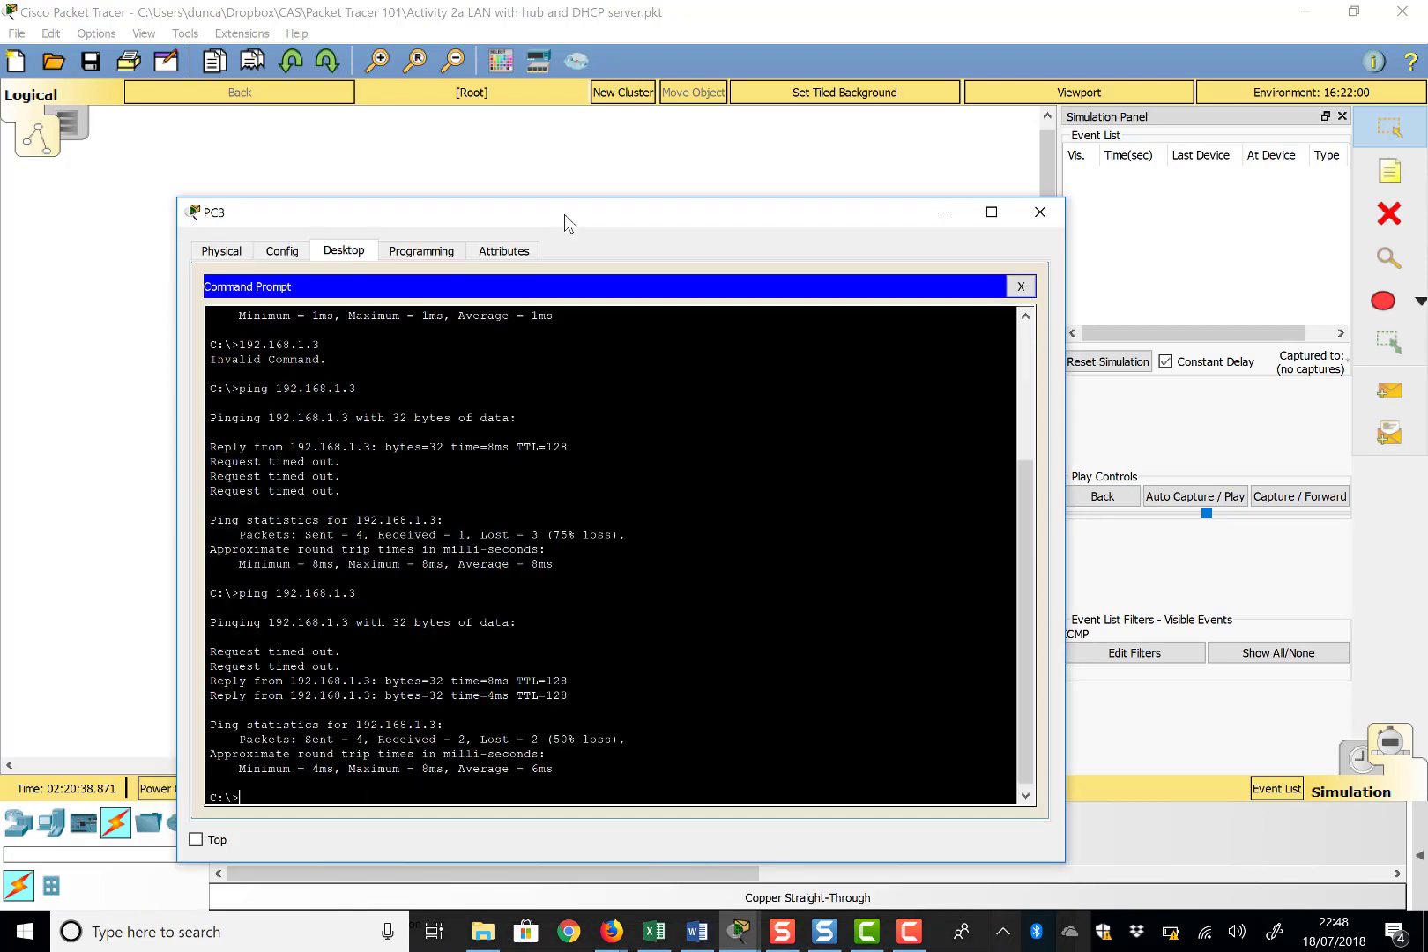
pyautogui.press('Up')
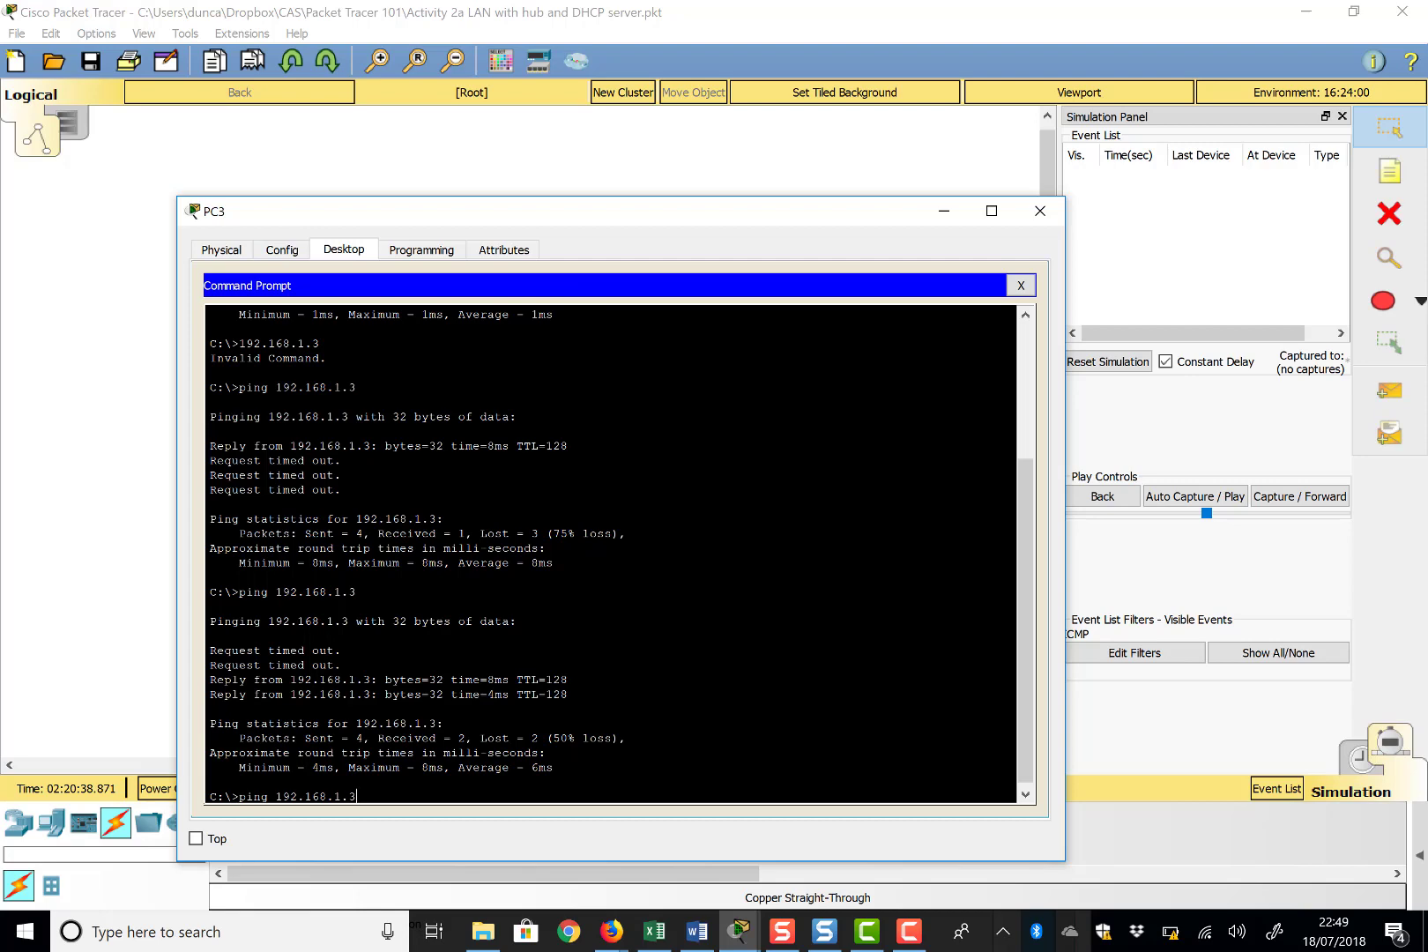
pyautogui.press('Return')
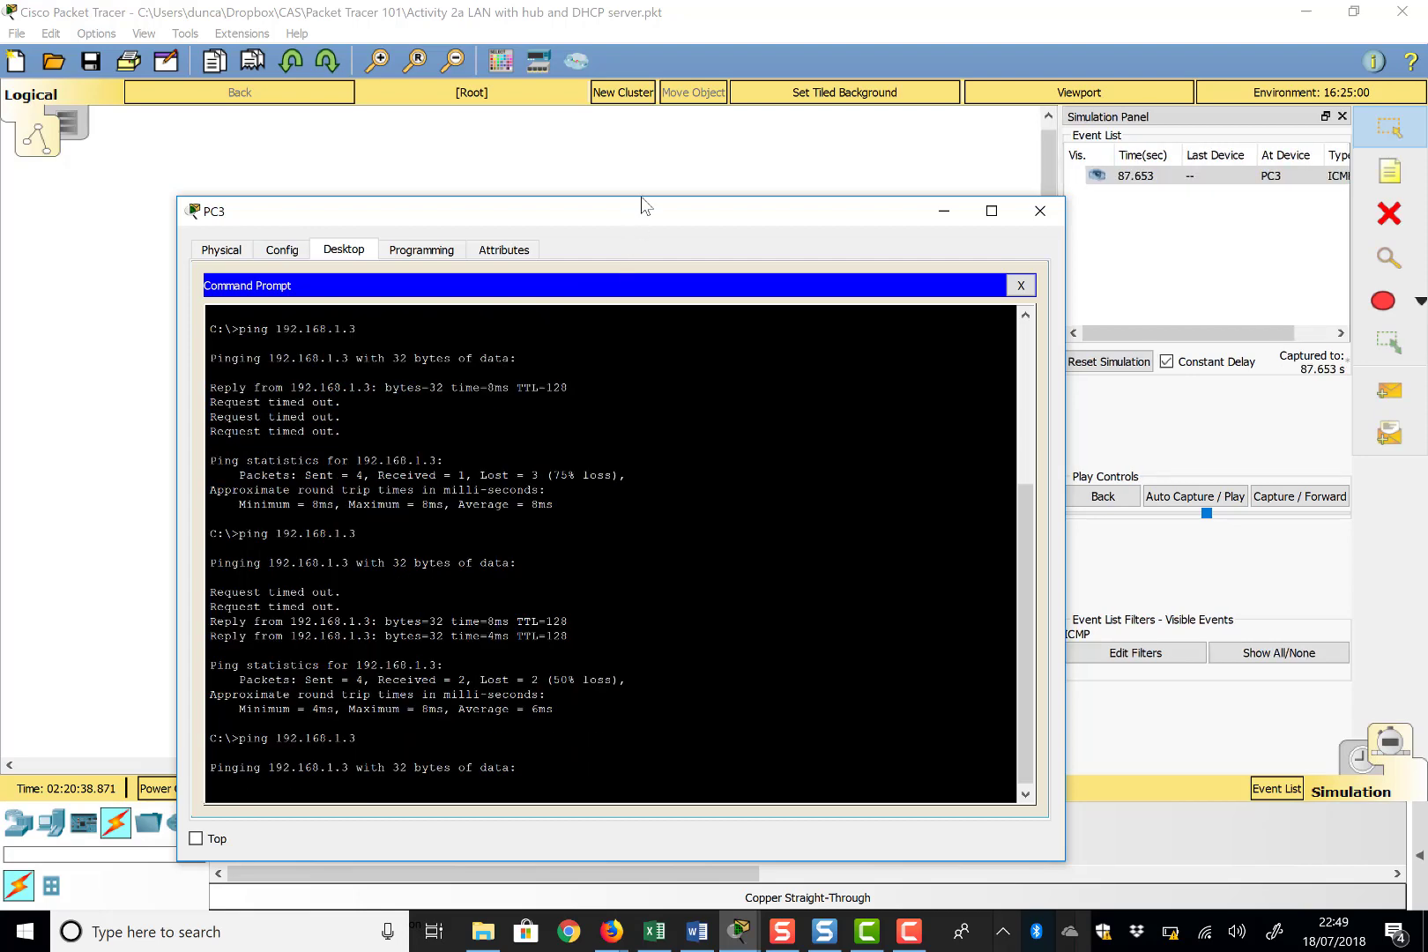
pyautogui.moveTo(636, 222); pyautogui.dragTo(597, 679)
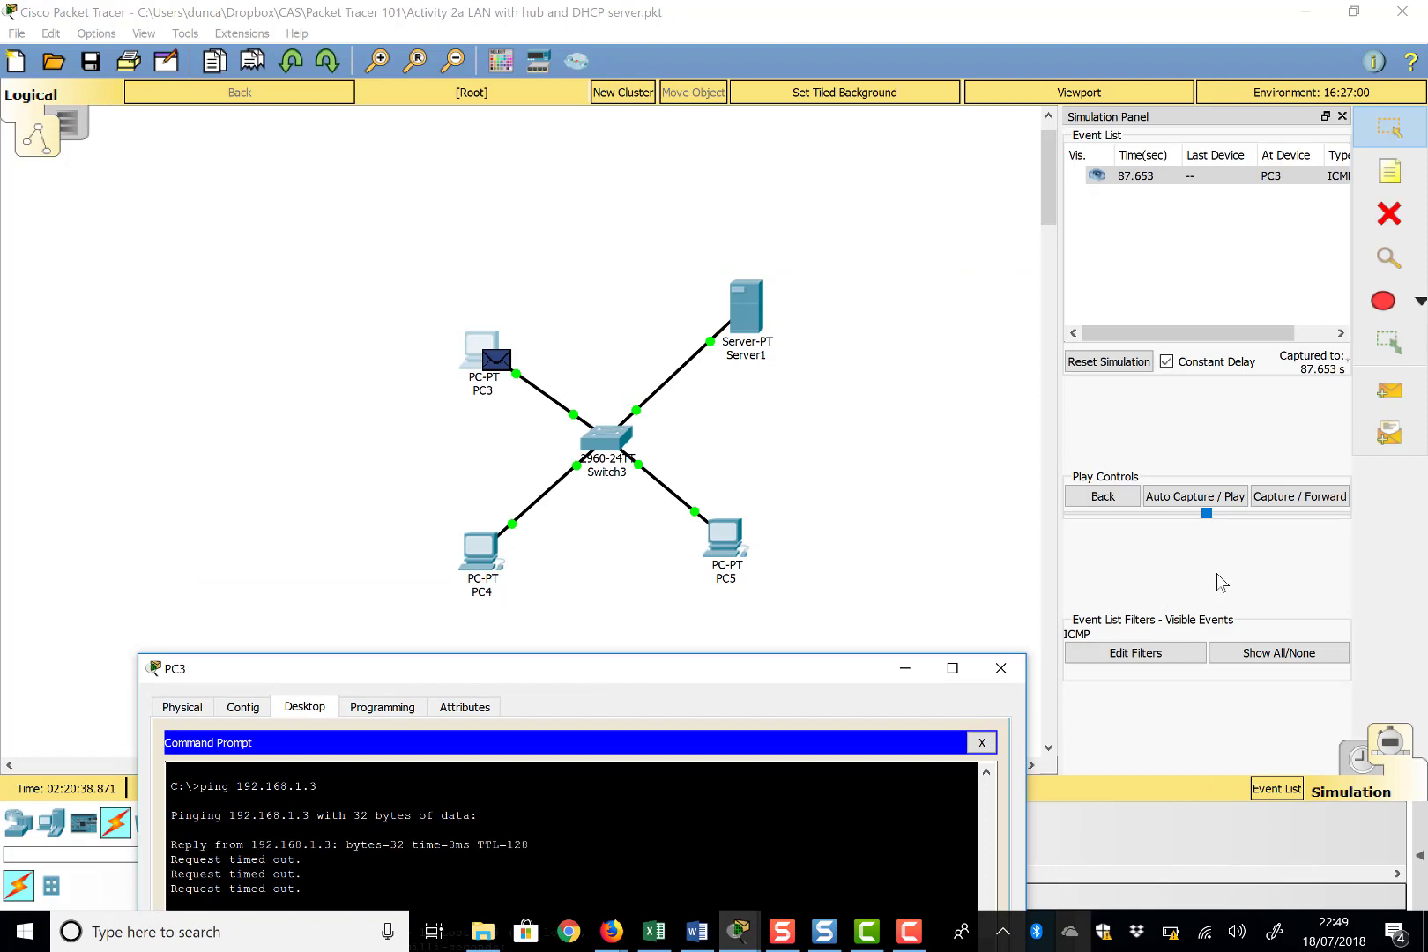
pyautogui.click(1283, 498)
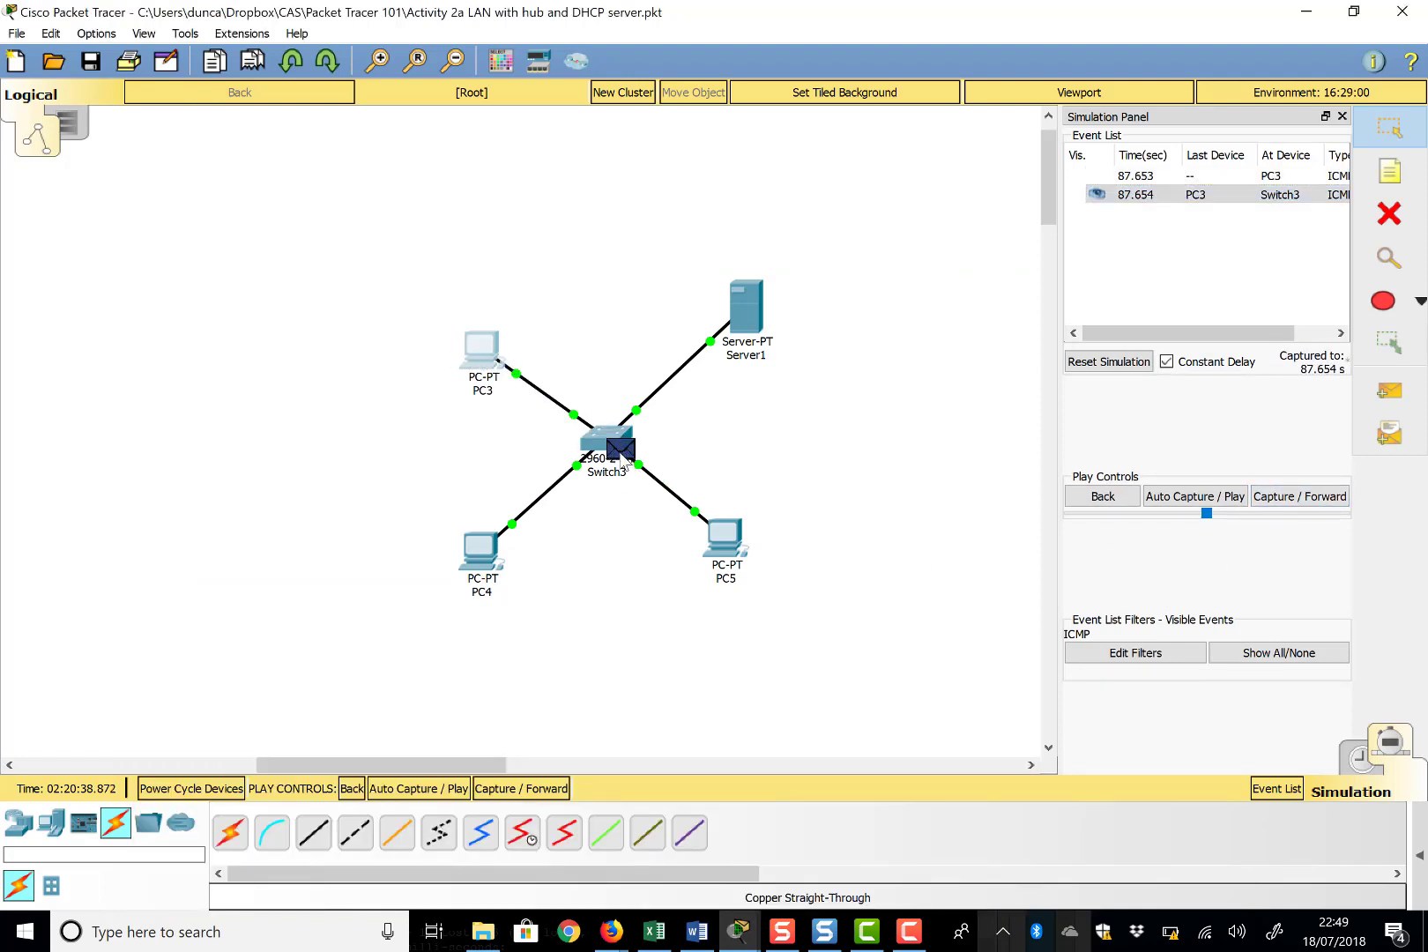
# Step: Inspect the OSI layers and outbound PDU details of the ping packet at Switch3, and close the PDU information
pyautogui.click(622, 450)
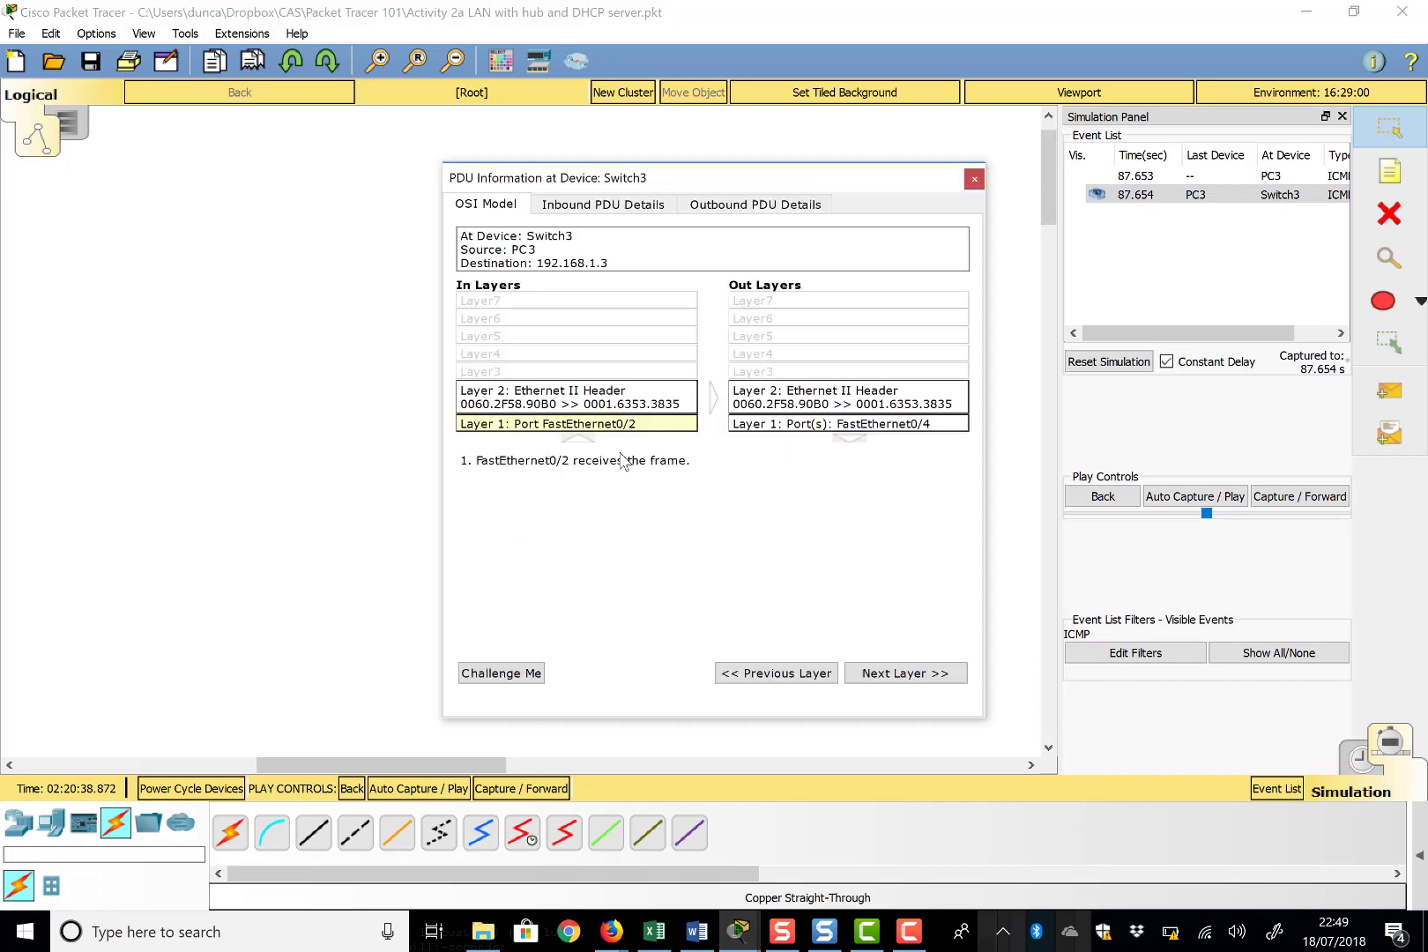
pyautogui.click(758, 208)
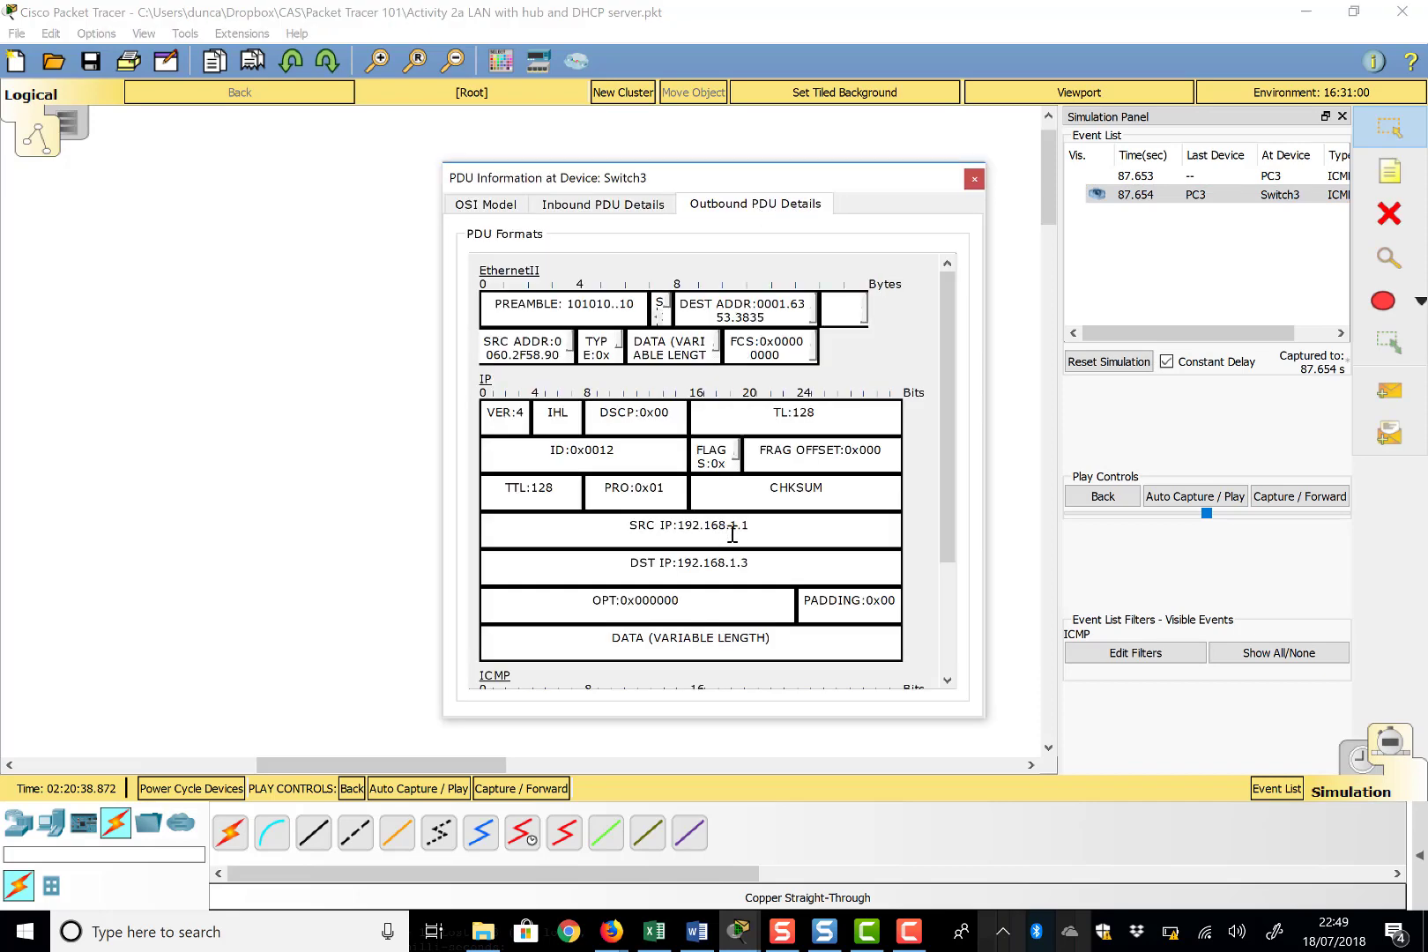
pyautogui.click(428, 446)
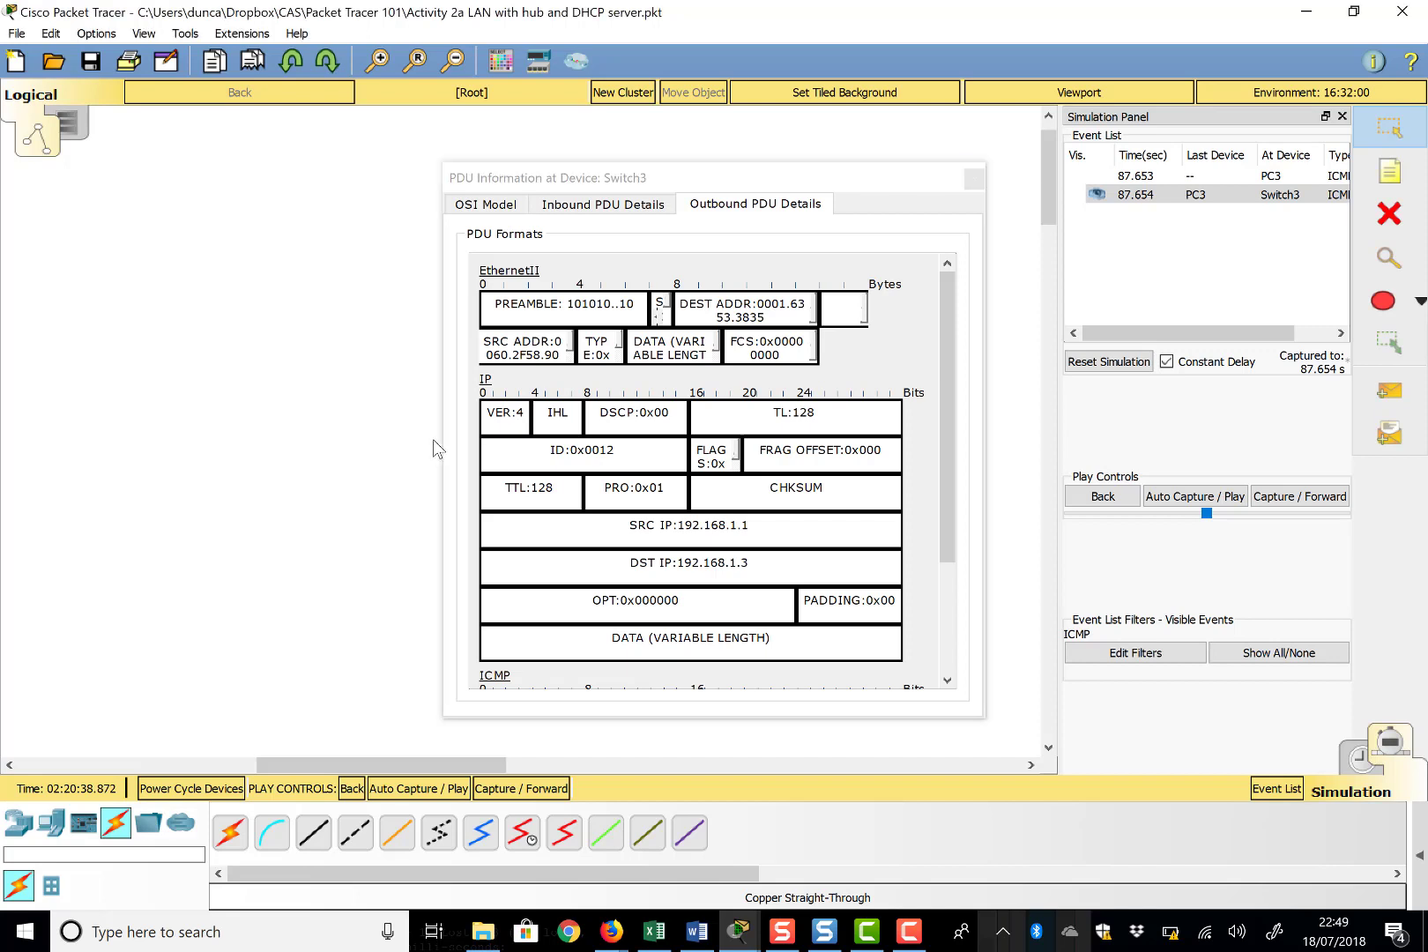
pyautogui.click(974, 180)
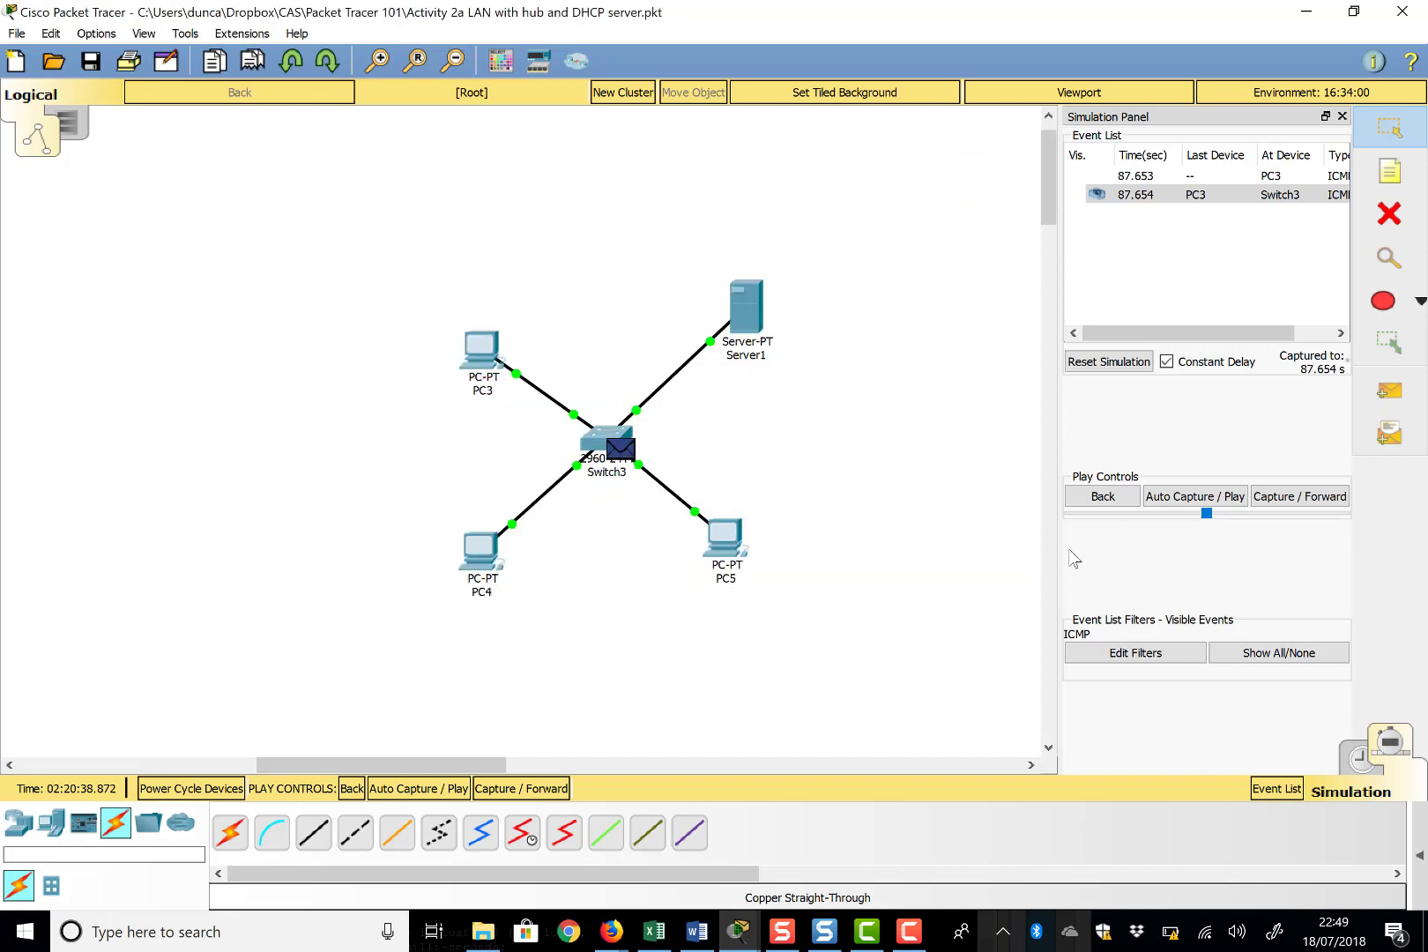
# Step: Advance the ping packet capture by capture from Switch3 to PC5 and back through the switch to PC3
pyautogui.click(1274, 500)
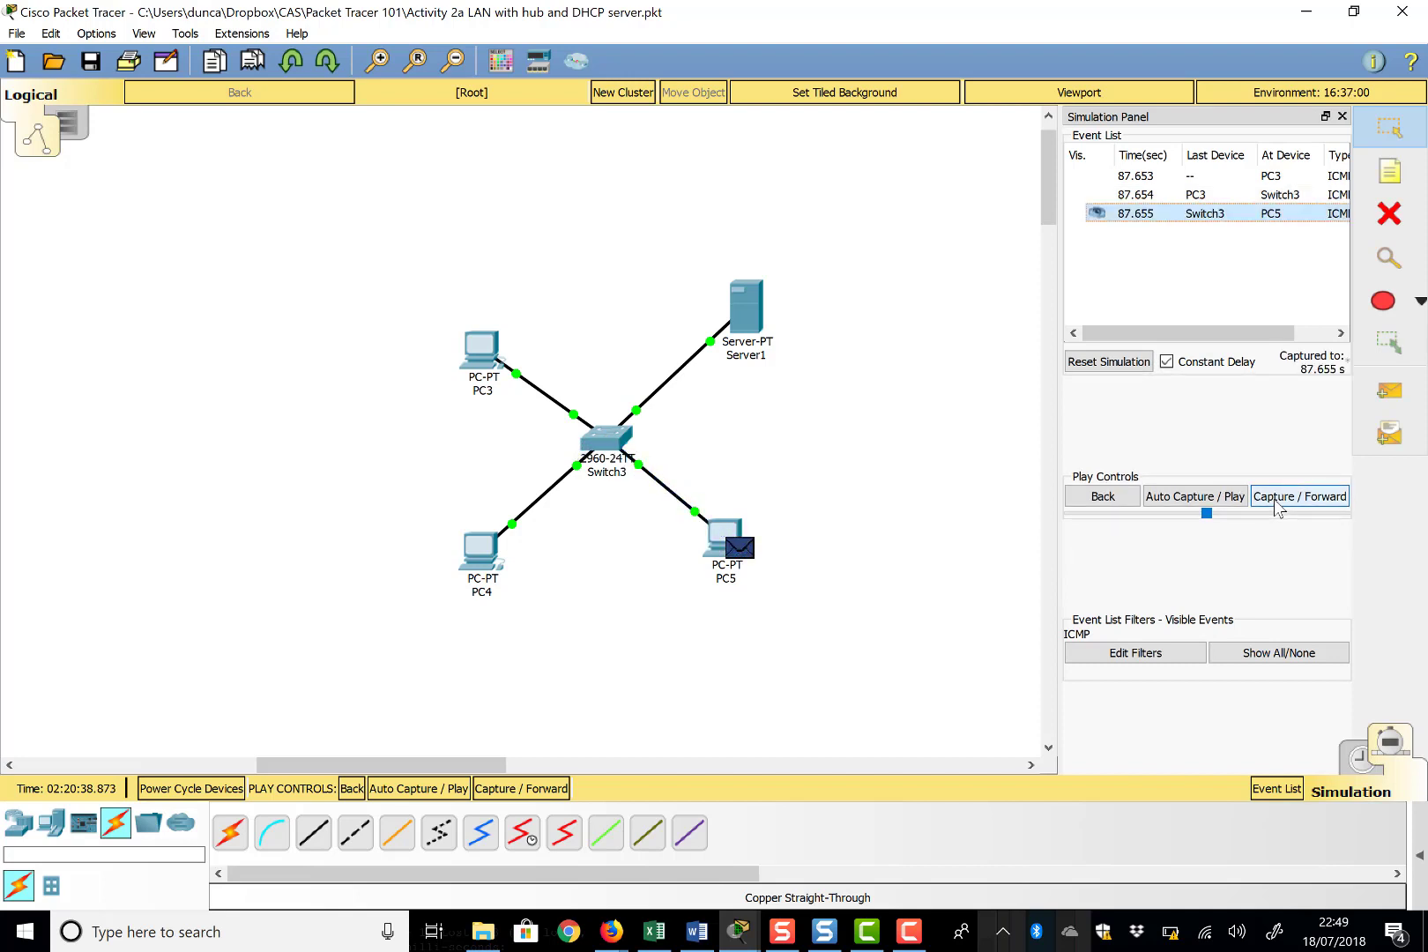
pyautogui.click(1275, 500)
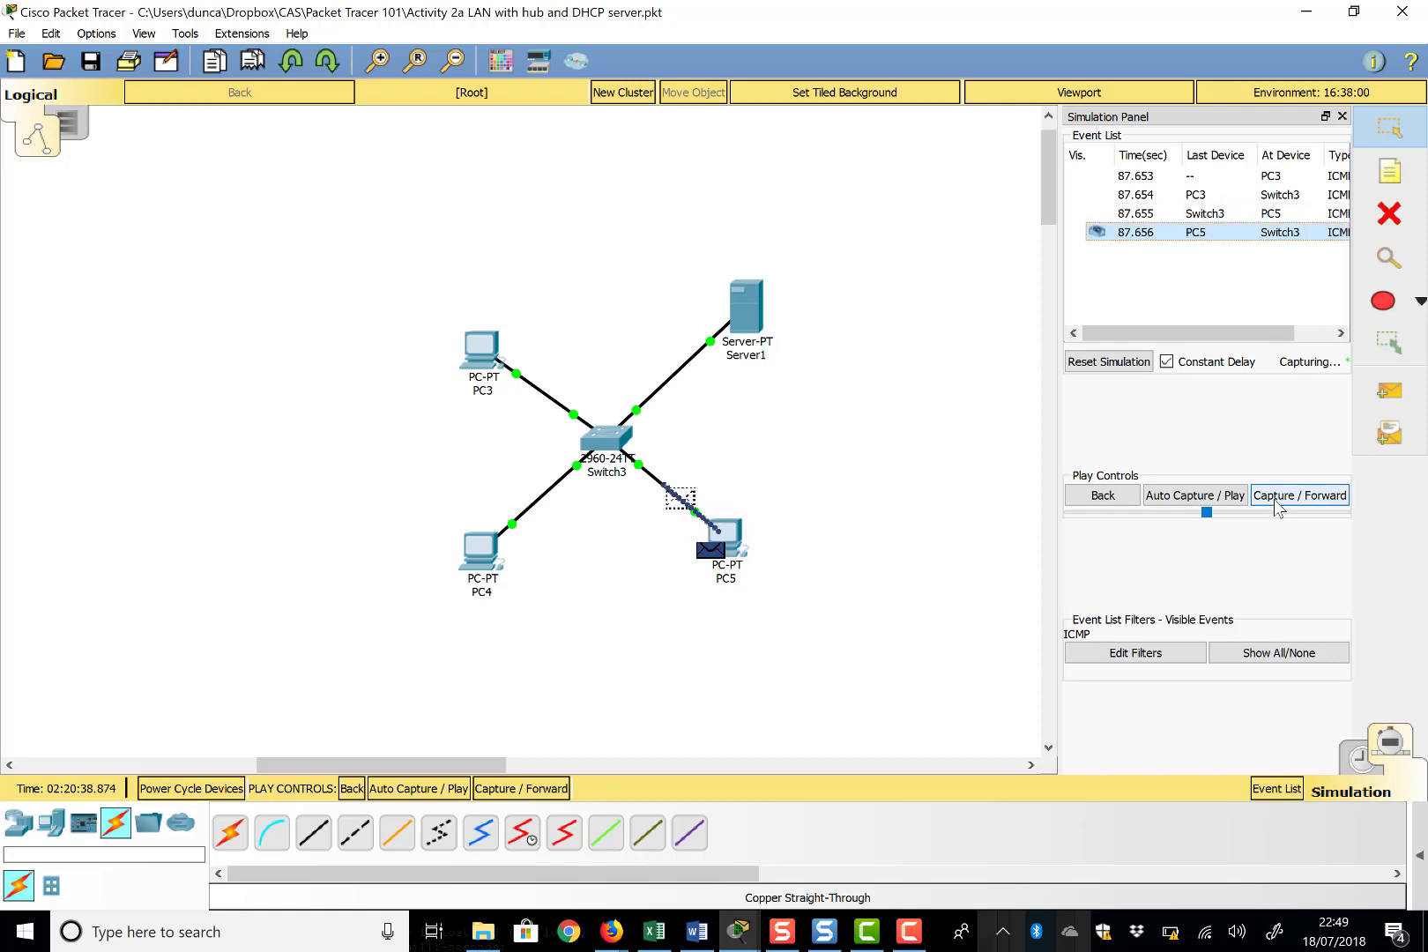
pyautogui.click(1275, 500)
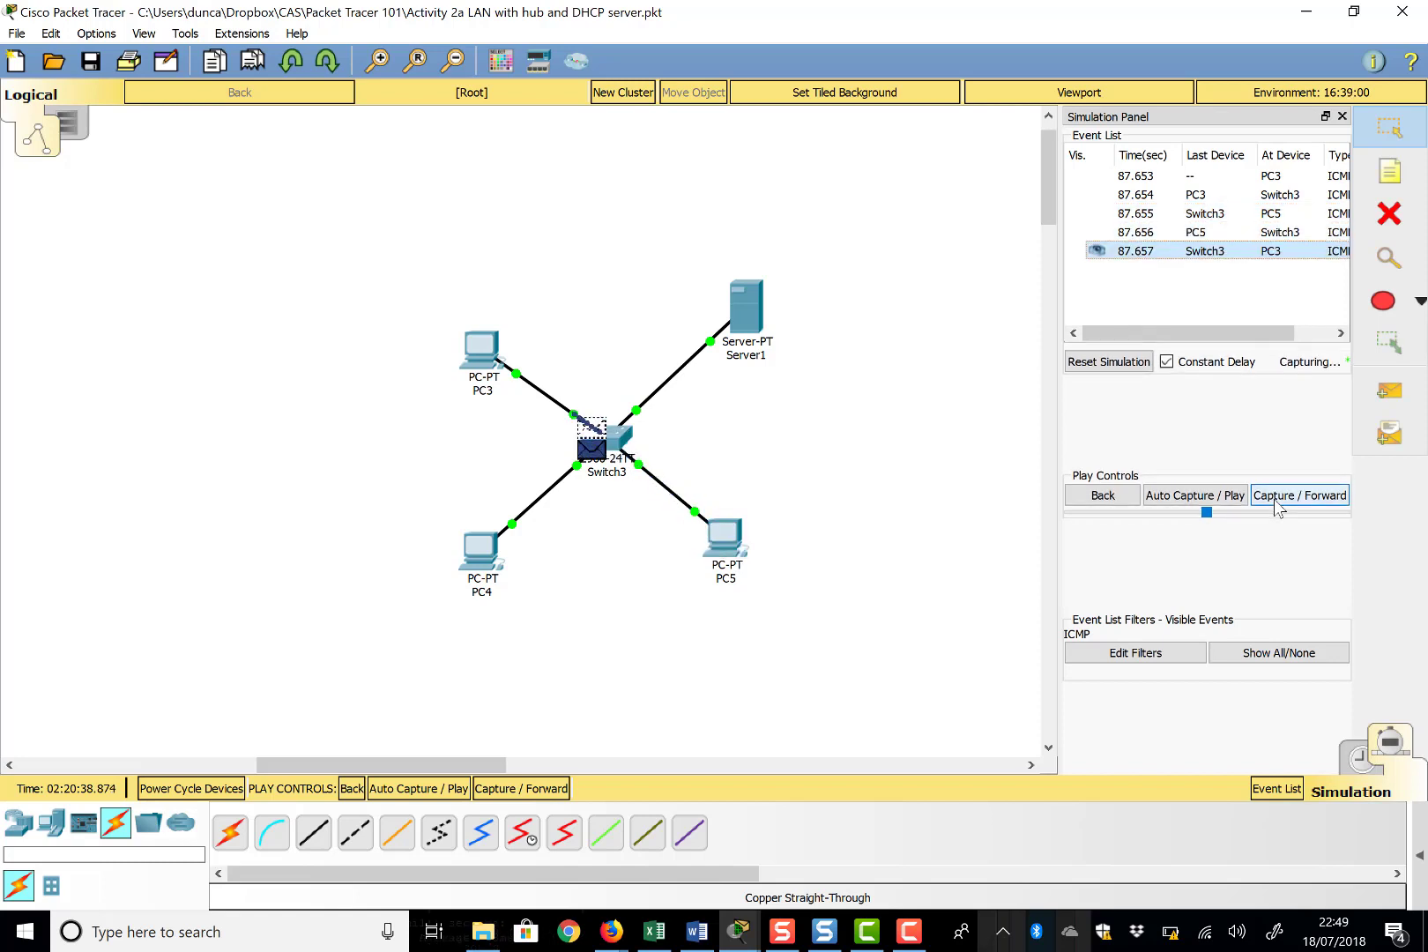
# Step: Check the latest ping output in PC3's Command Prompt and return to the topology
pyautogui.click(484, 355)
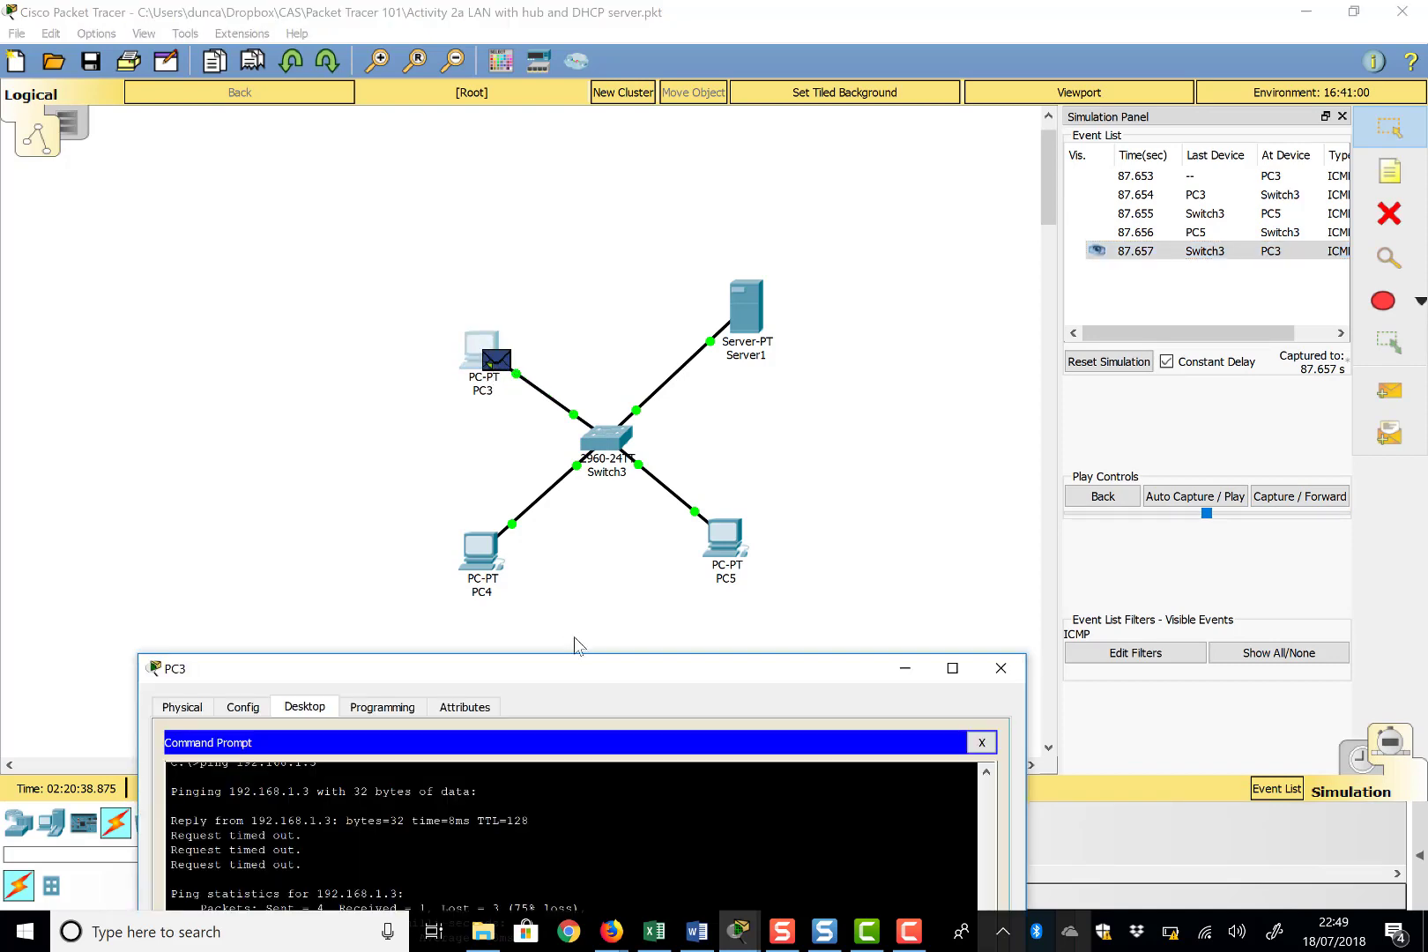
pyautogui.moveTo(581, 664); pyautogui.dragTo(601, 194)
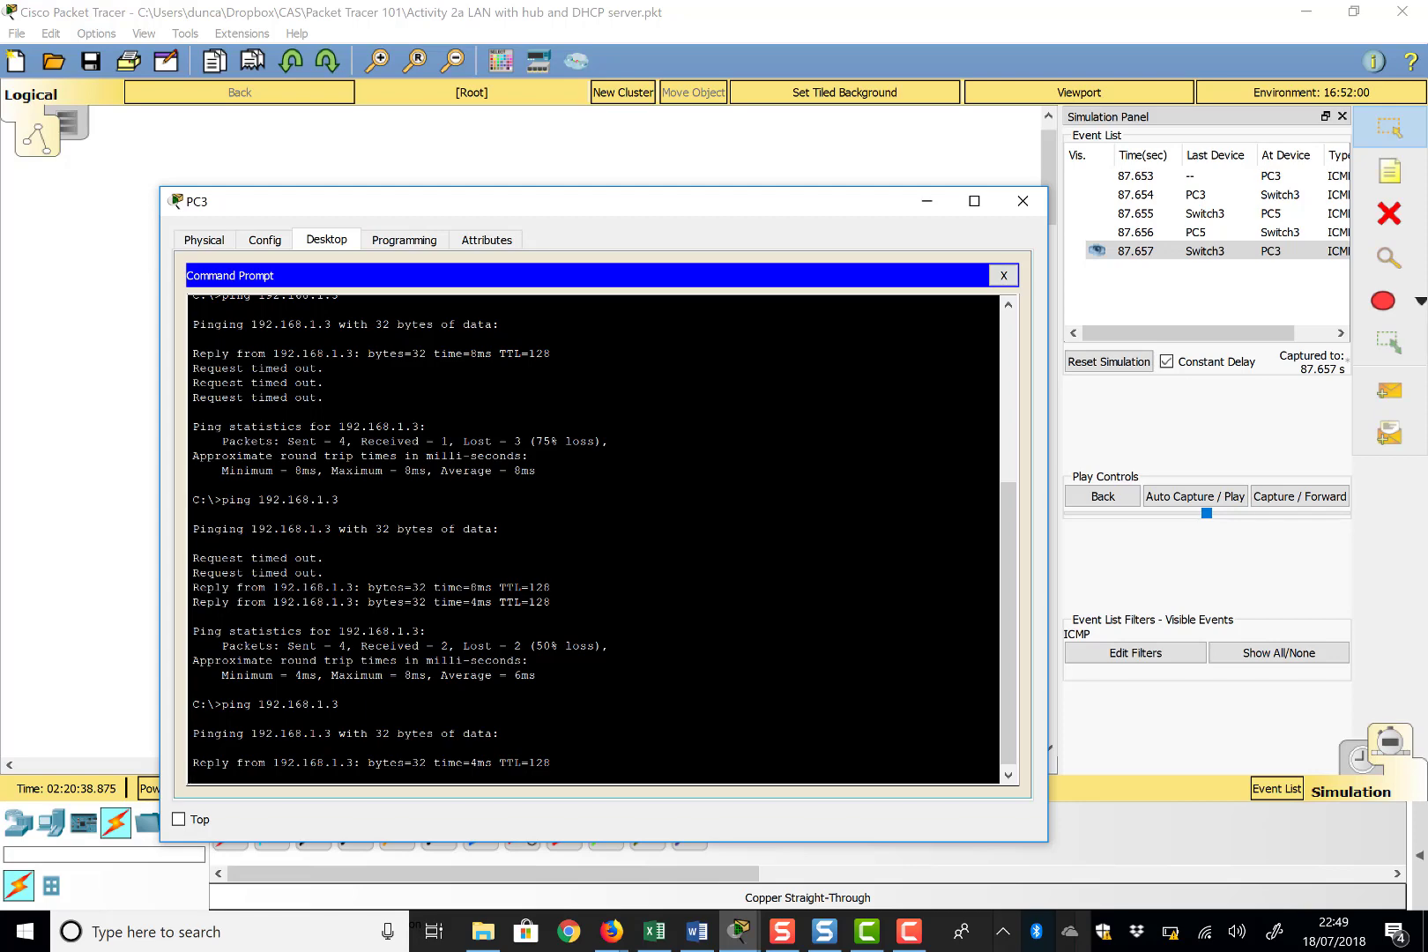
pyautogui.click(92, 480)
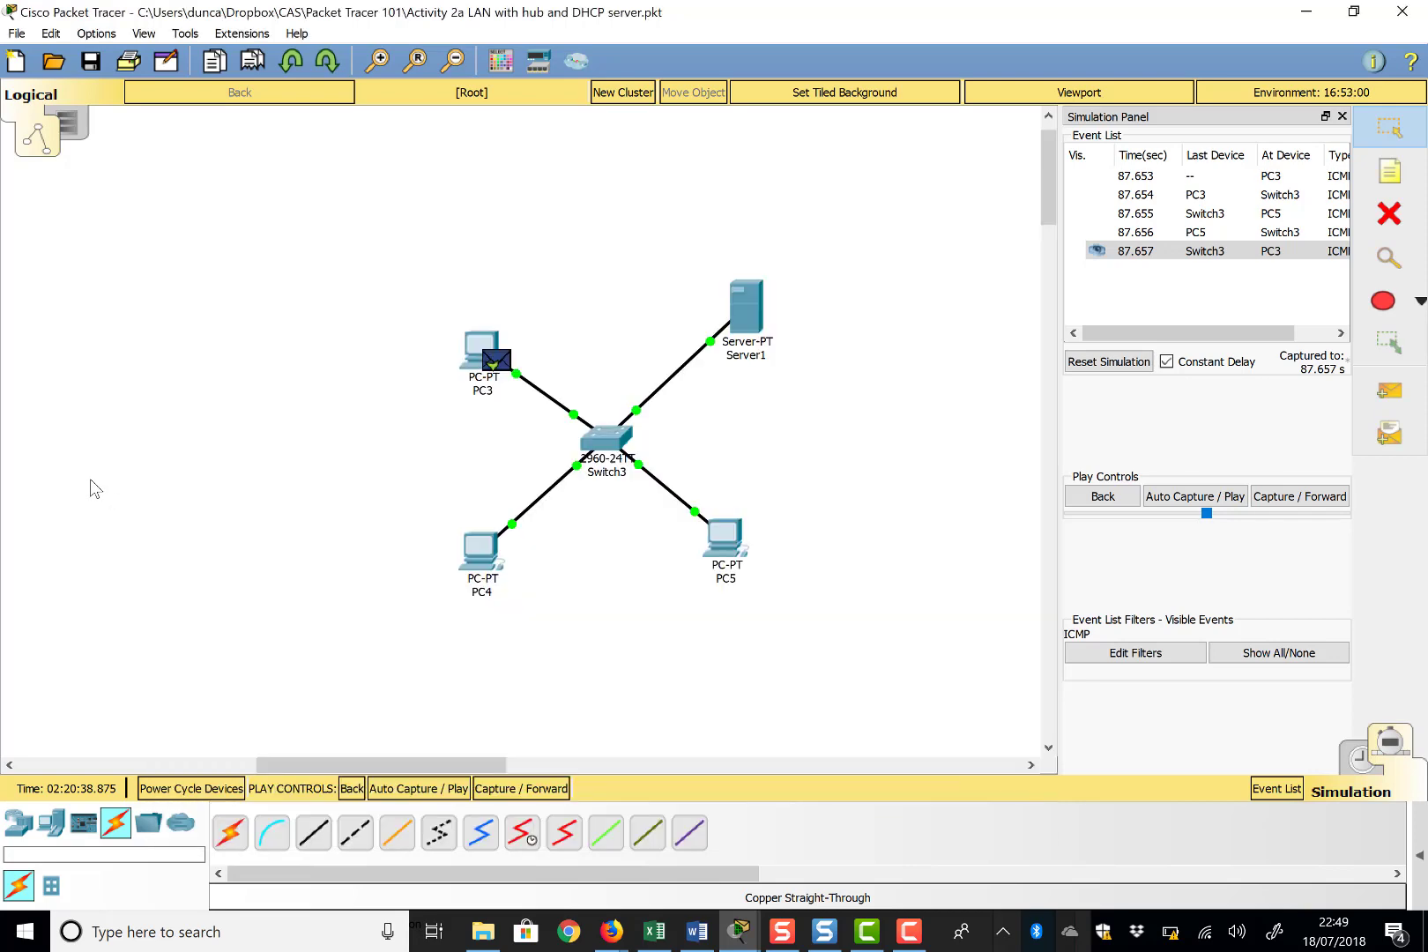